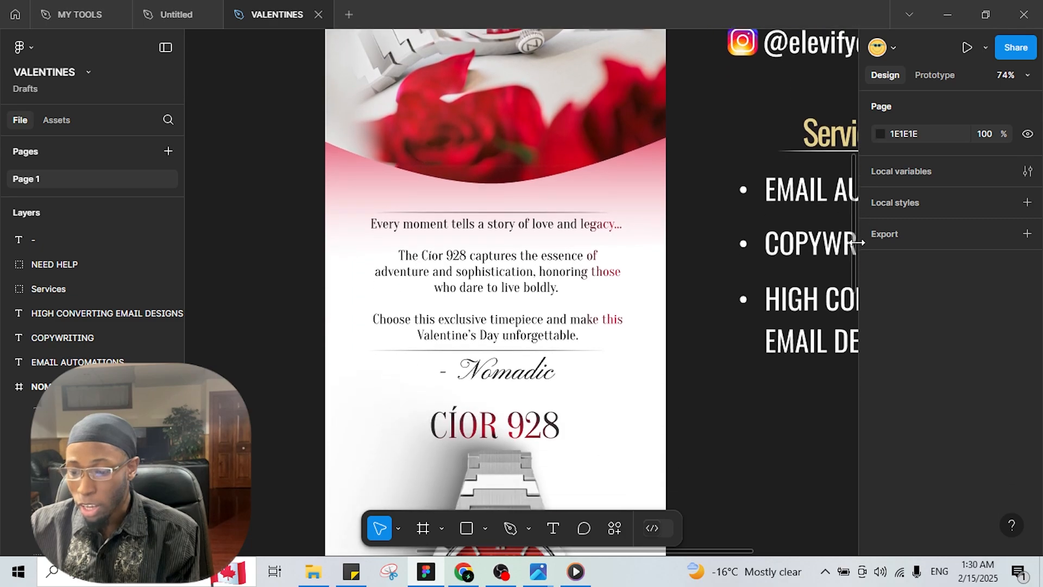
Draw a new frame about 99 high on the empty canvas beside the contact and services text and set its width to 600
left_click_drag(855, 271, 843, 103)
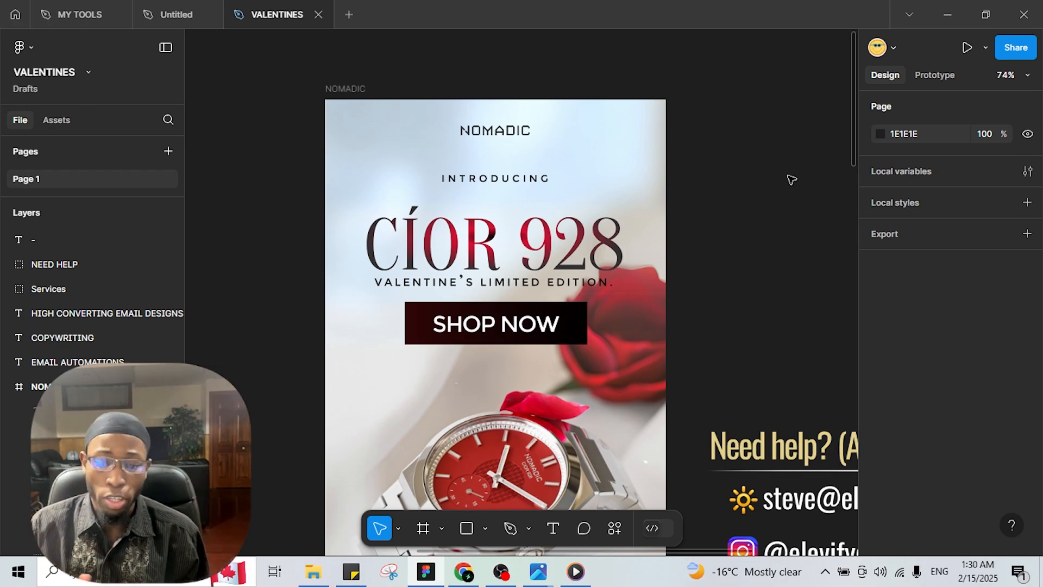
scroll(633, 80, "down", 5)
scroll(633, 80, "right", 4)
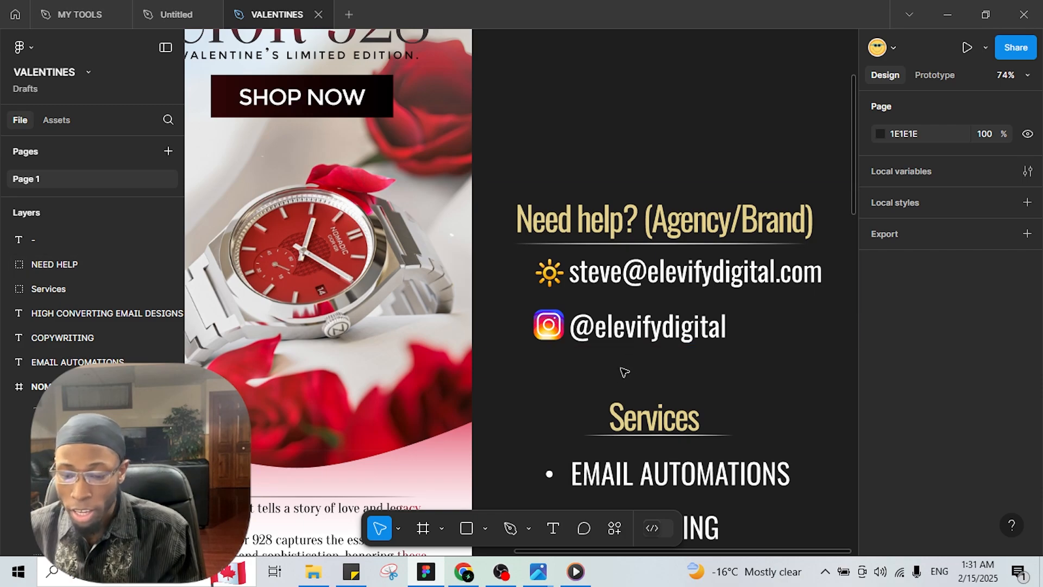
scroll(625, 372, "down", 5)
scroll(546, 267, "up", 3)
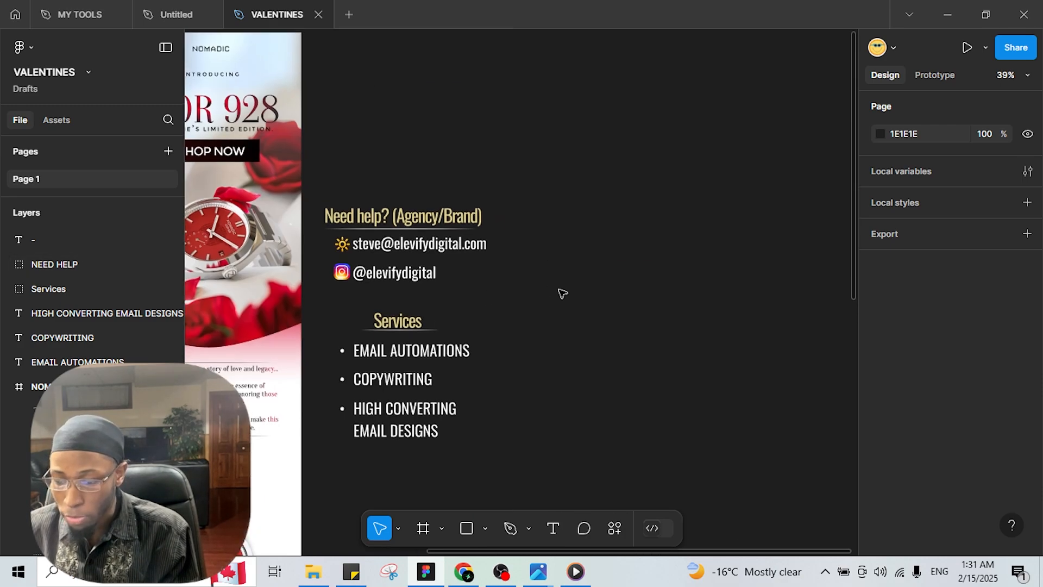
scroll(563, 294, "down", 2)
left_click(422, 528)
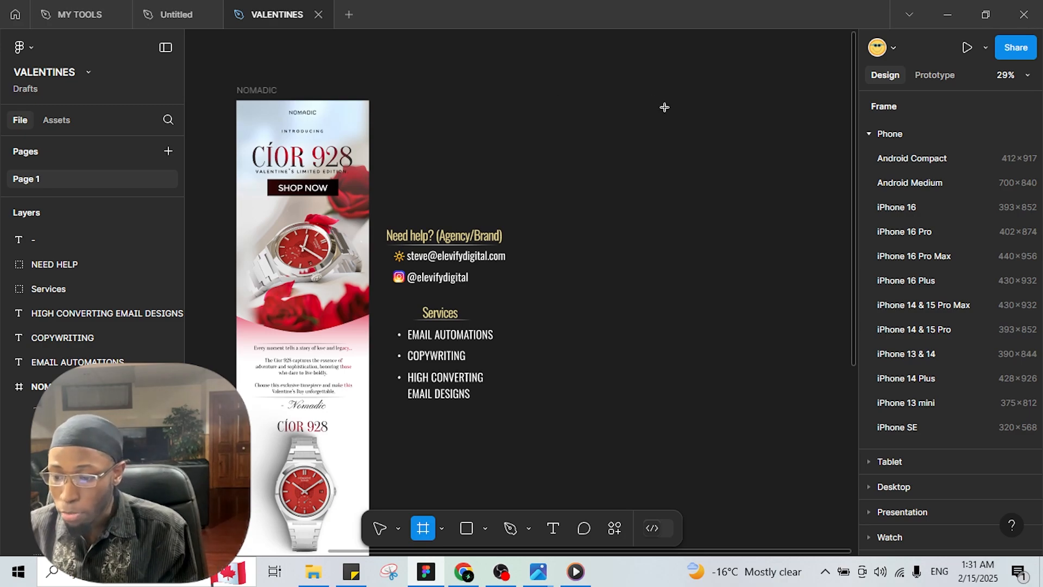
left_click_drag(543, 100, 681, 123)
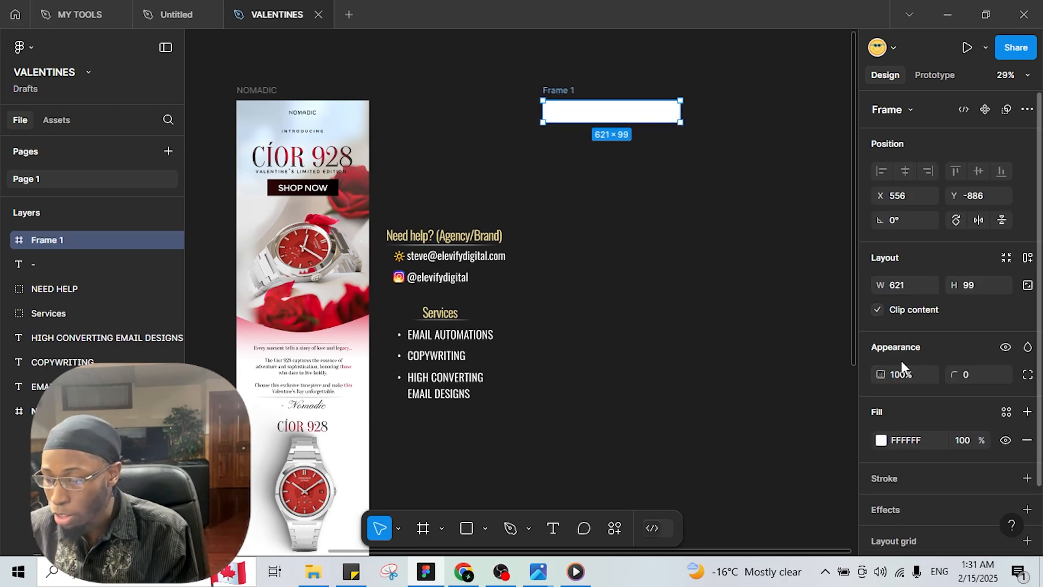
type("600")
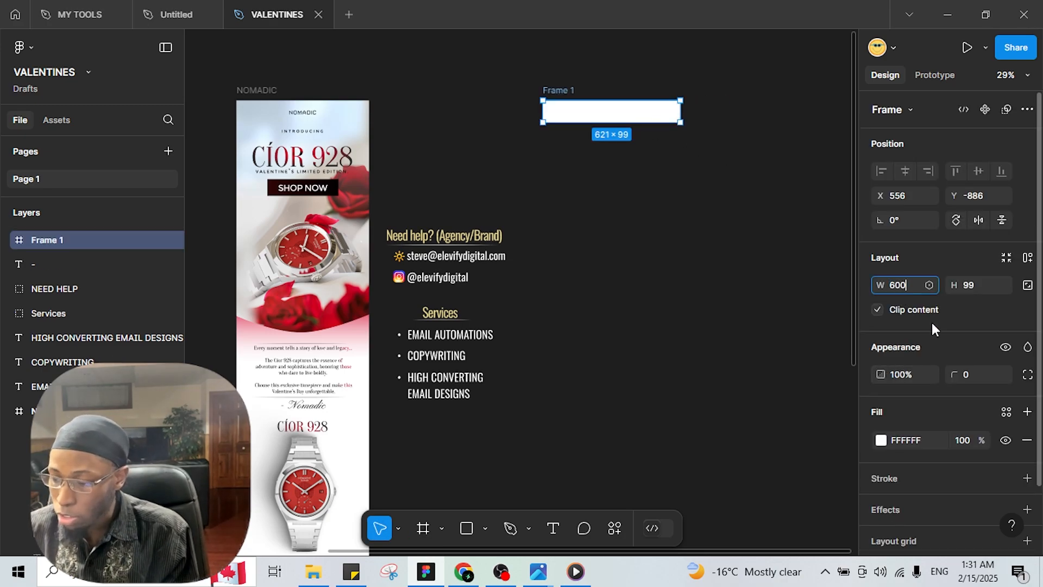
key("Return")
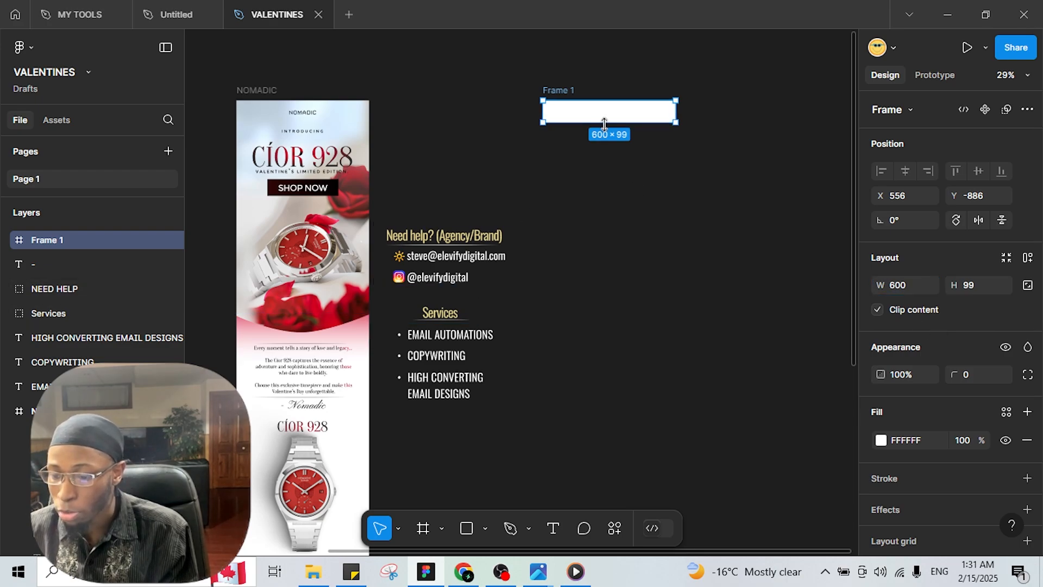
Extend the new frame's height to about 3337 so its lower edge lines up with the end of the NOMADIC design
left_click_drag(603, 123, 587, 476)
scroll(585, 384, "down", 5)
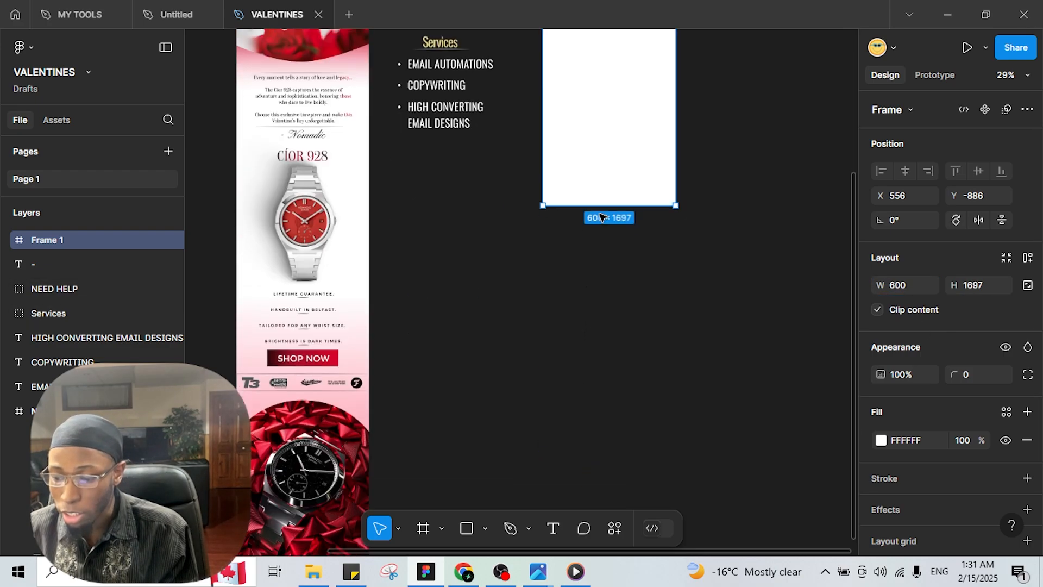
left_click_drag(608, 209, 608, 462)
scroll(608, 391, "down", 2)
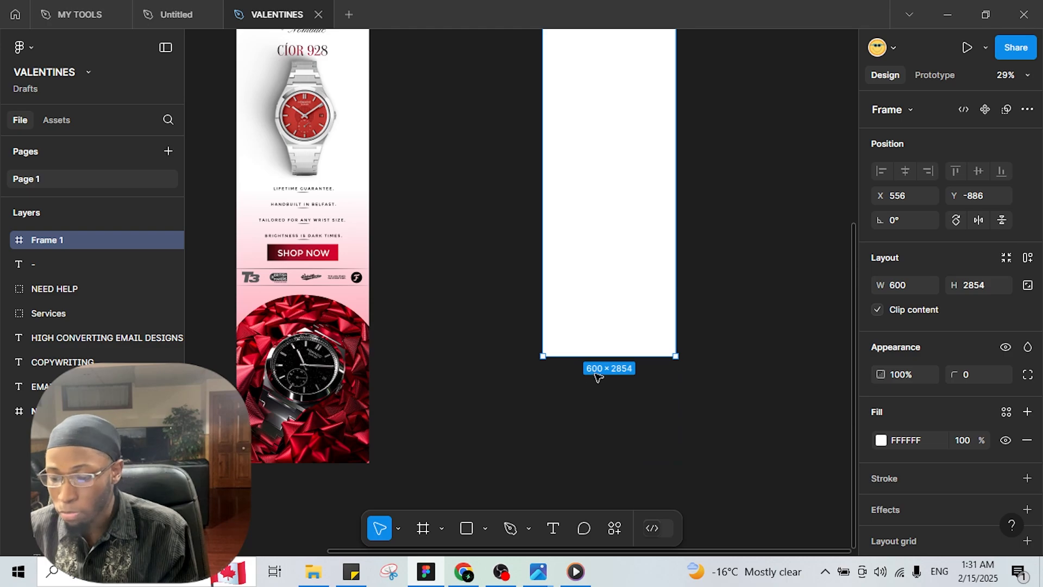
left_click_drag(603, 356, 600, 462)
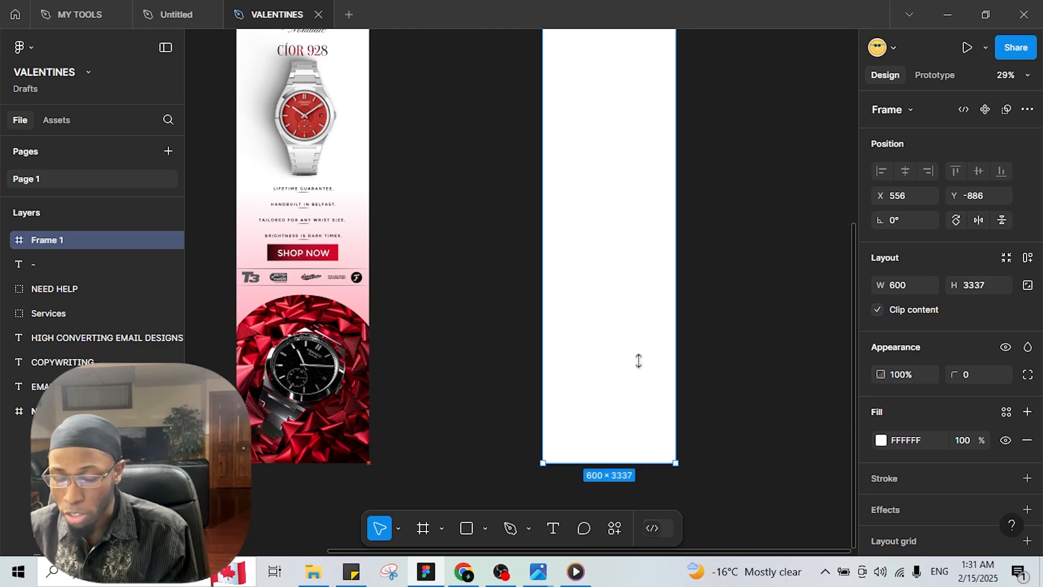
scroll(650, 298, "up", 6)
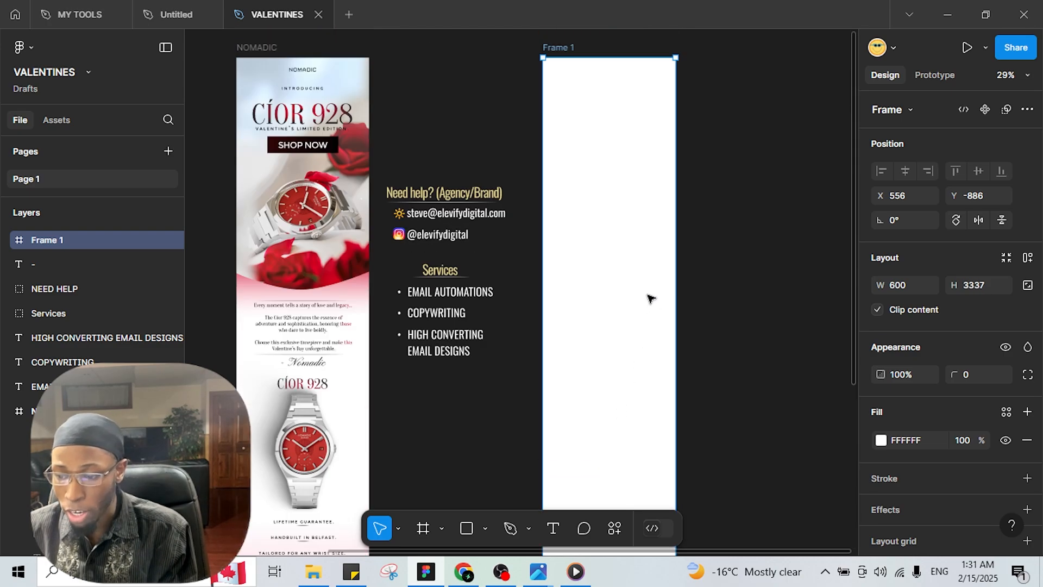
left_click(705, 174)
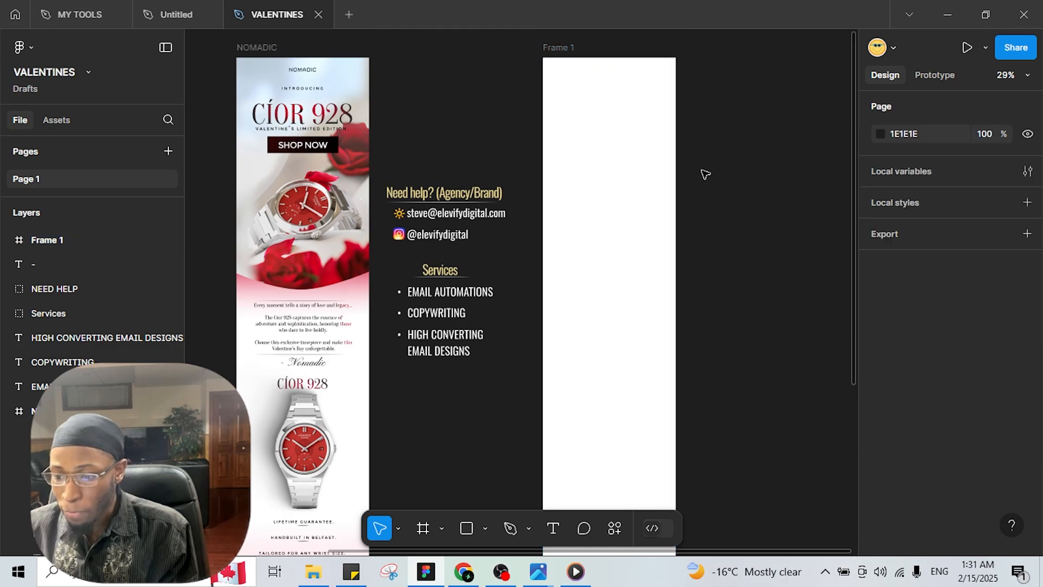
Examine the lower sections of the finished NOMADIC email design and compare its length with the blank frame
scroll(712, 293, "down", 3)
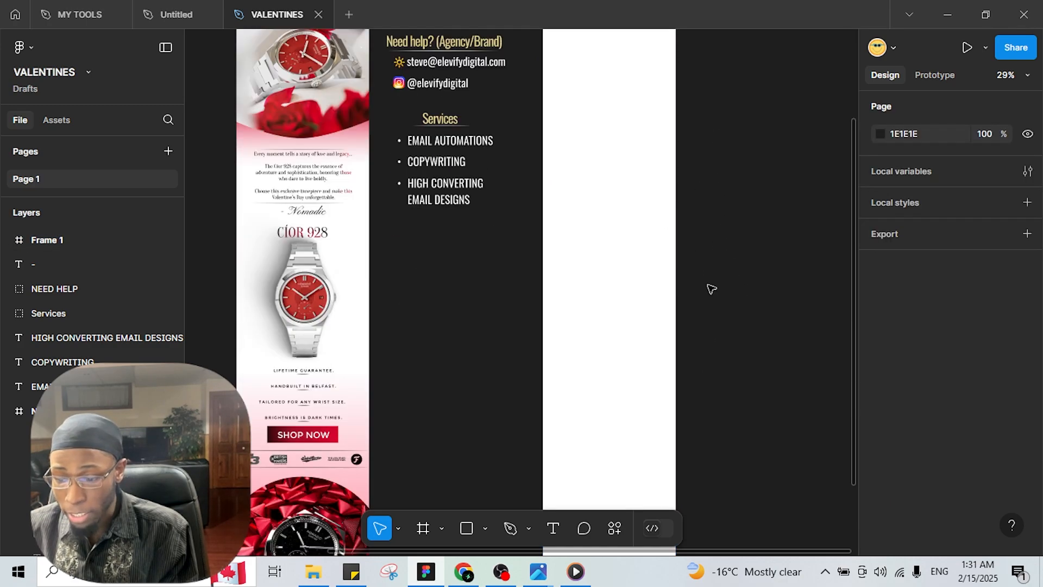
scroll(438, 373, "down", 1)
scroll(384, 429, "up", 4)
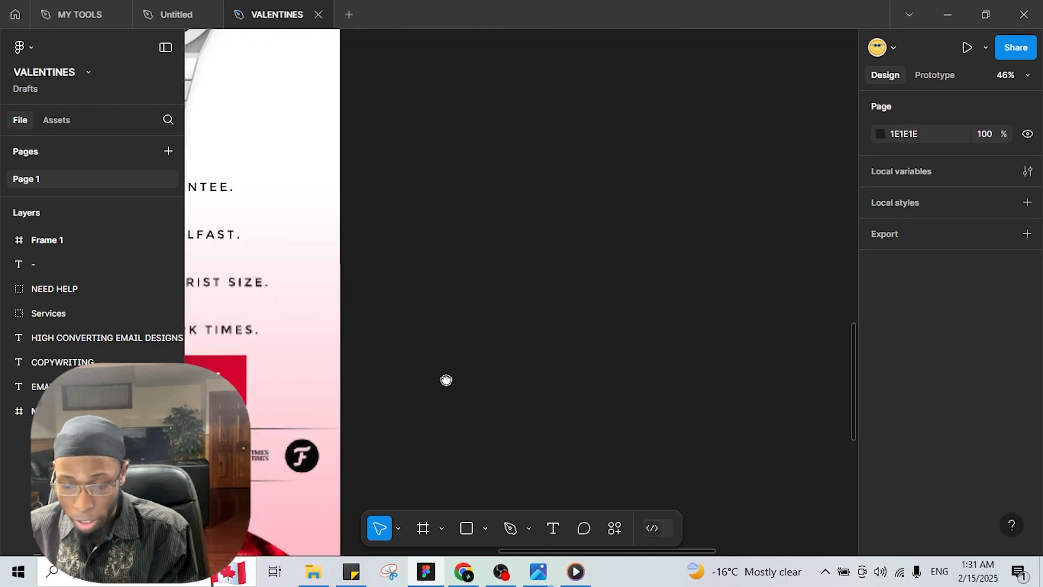
left_click_drag(445, 379, 698, 213)
scroll(541, 205, "down", 3)
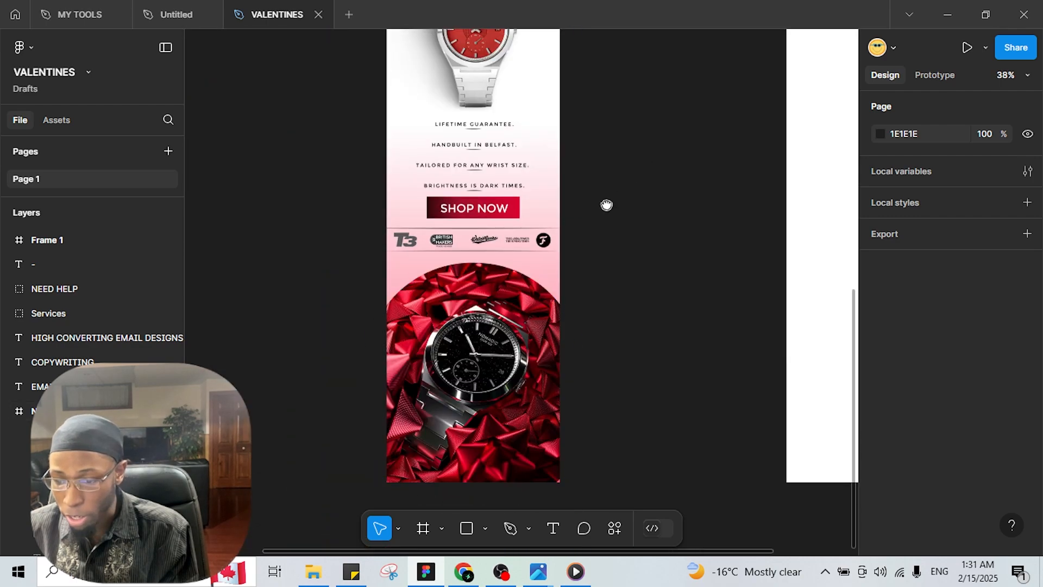
scroll(433, 396, "right", 5)
scroll(489, 275, "down", 3)
left_click_drag(471, 291, 396, 140)
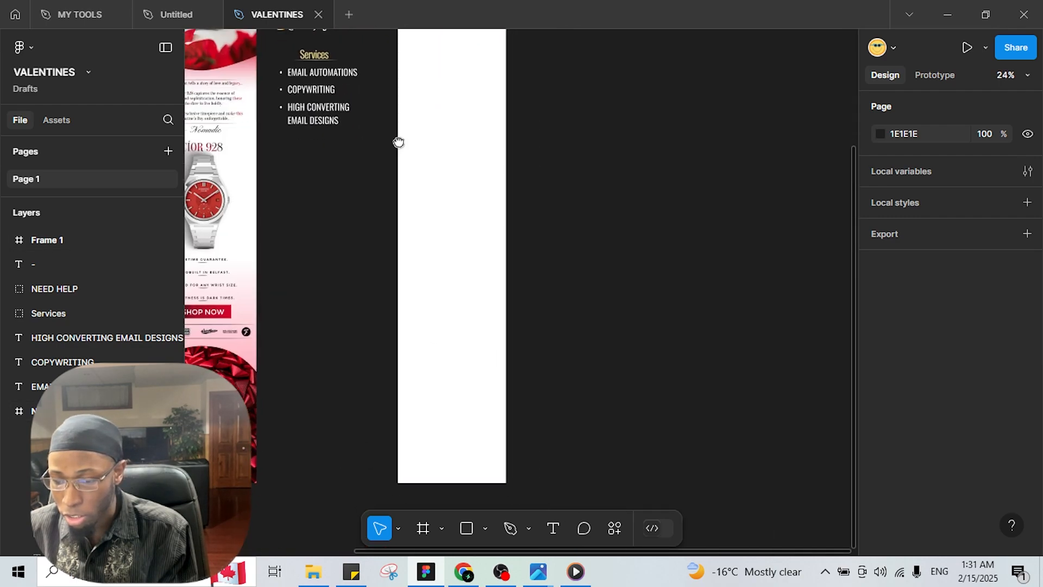
Give the blank frame a linear gradient fill and sample pink FEC1CD from the NOMADIC design for the 100% stop
left_click_drag(461, 174, 494, 282)
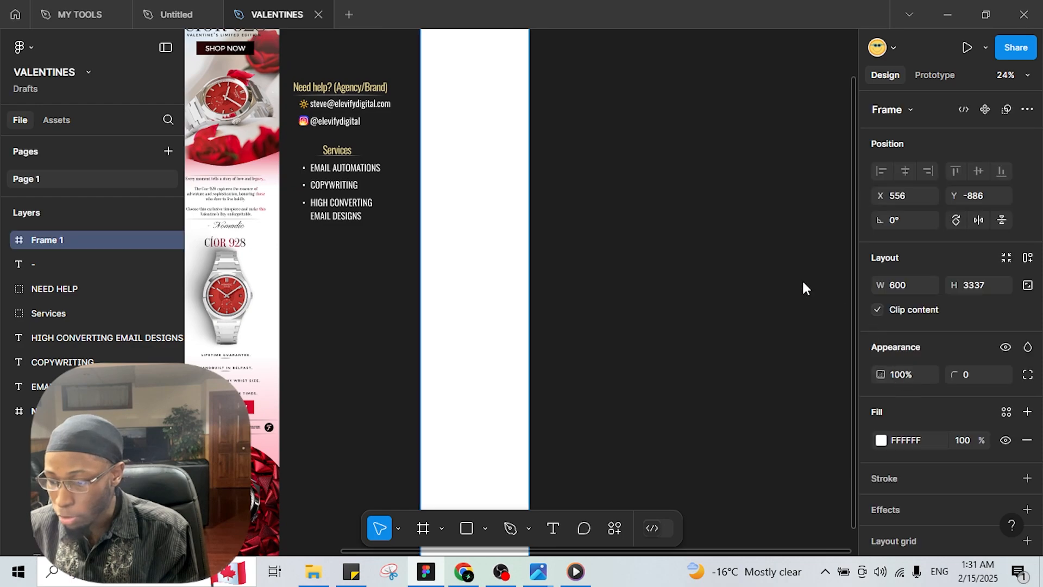
left_click(881, 440)
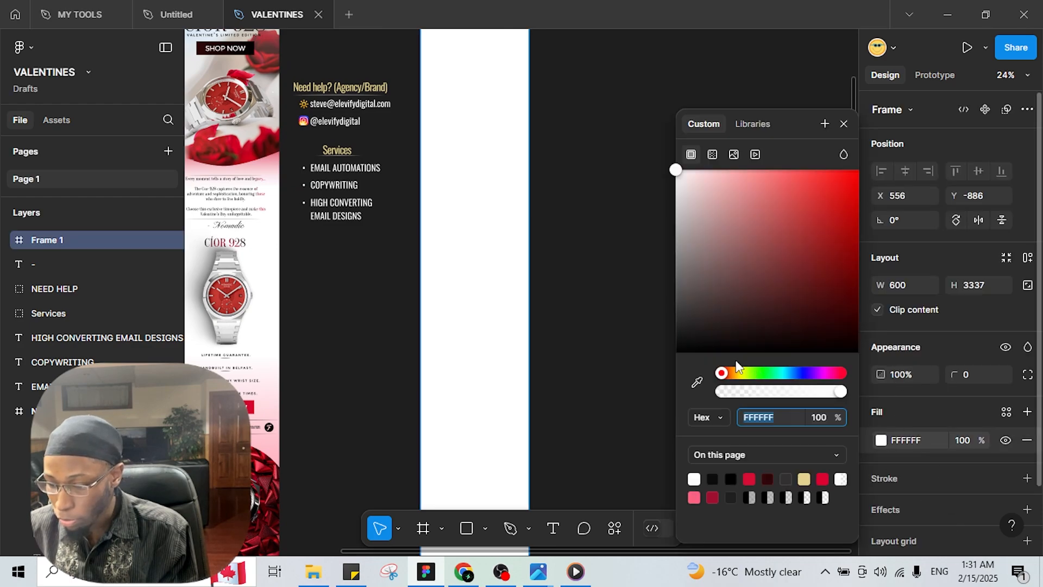
left_click(715, 153)
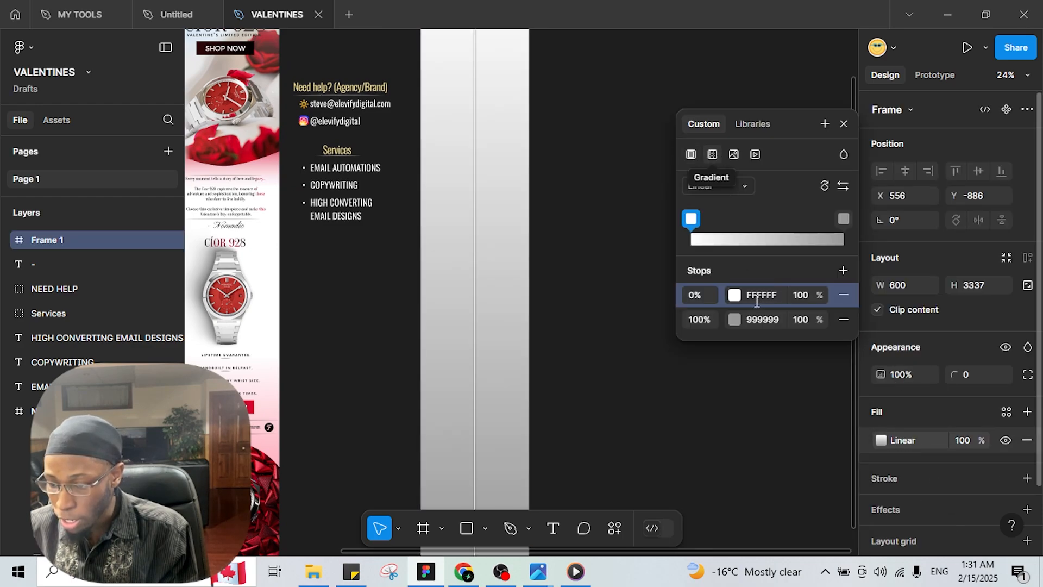
left_click(735, 317)
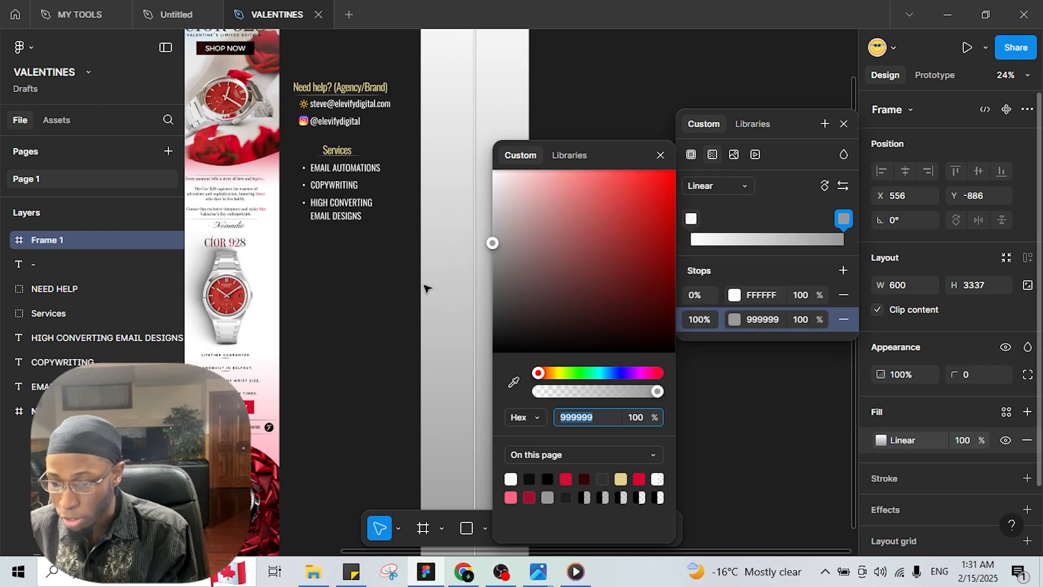
left_click_drag(438, 404, 502, 367)
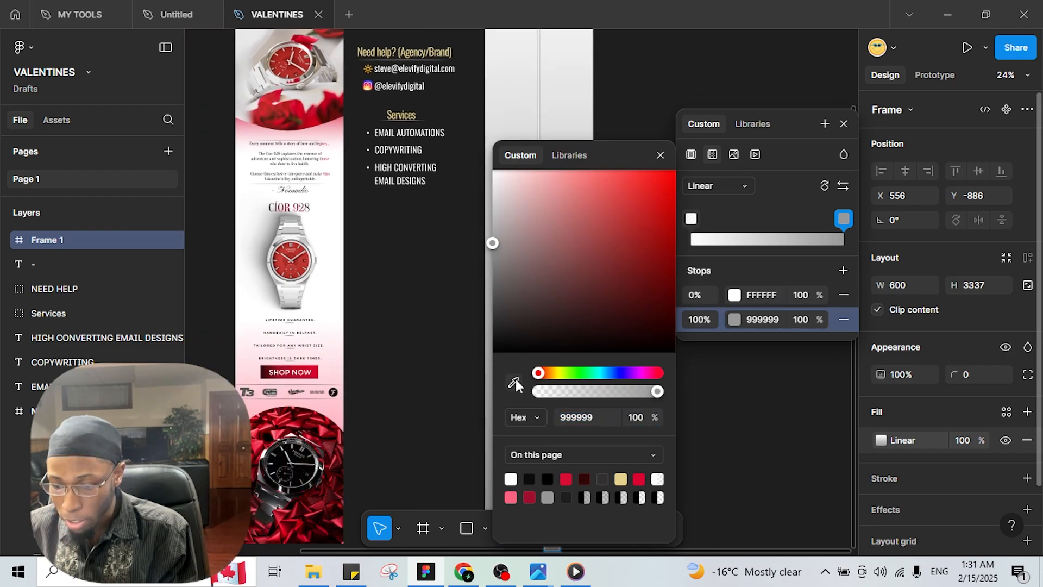
left_click(344, 392)
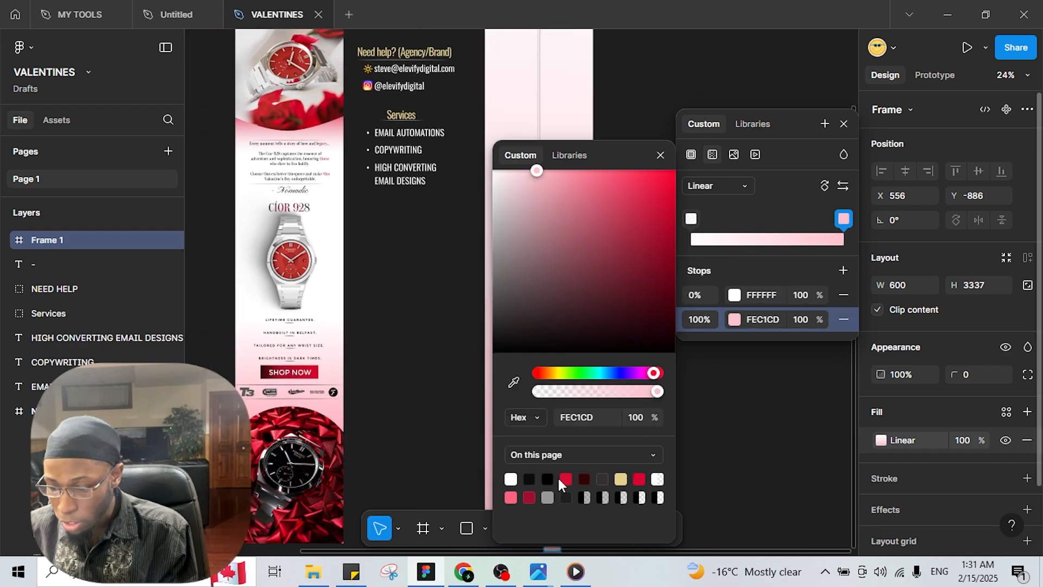
Change the gradient's 100% stop to the red page colour D70E33
left_click_drag(621, 155, 889, 165)
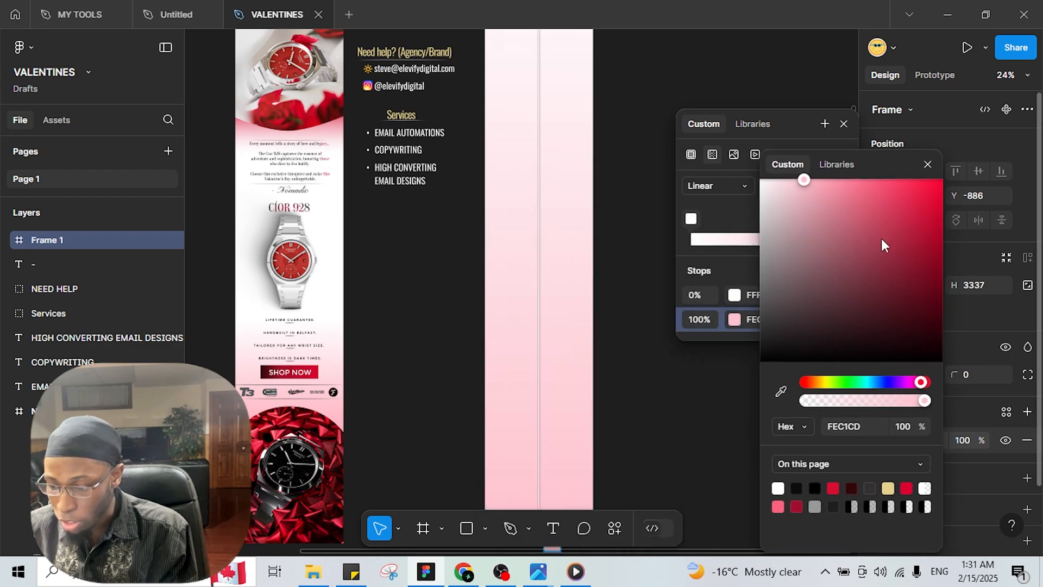
left_click(838, 488)
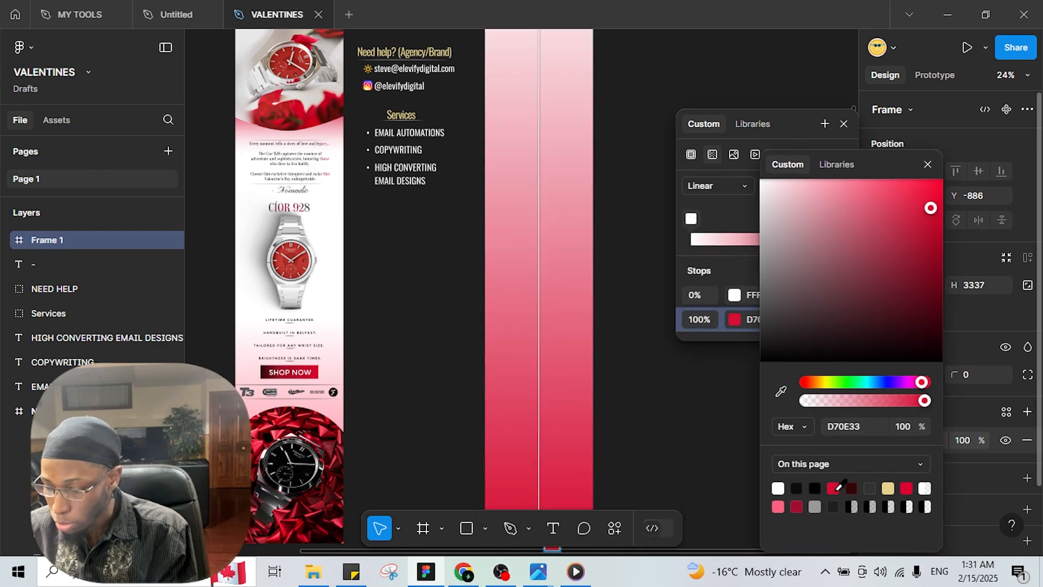
left_click(630, 322)
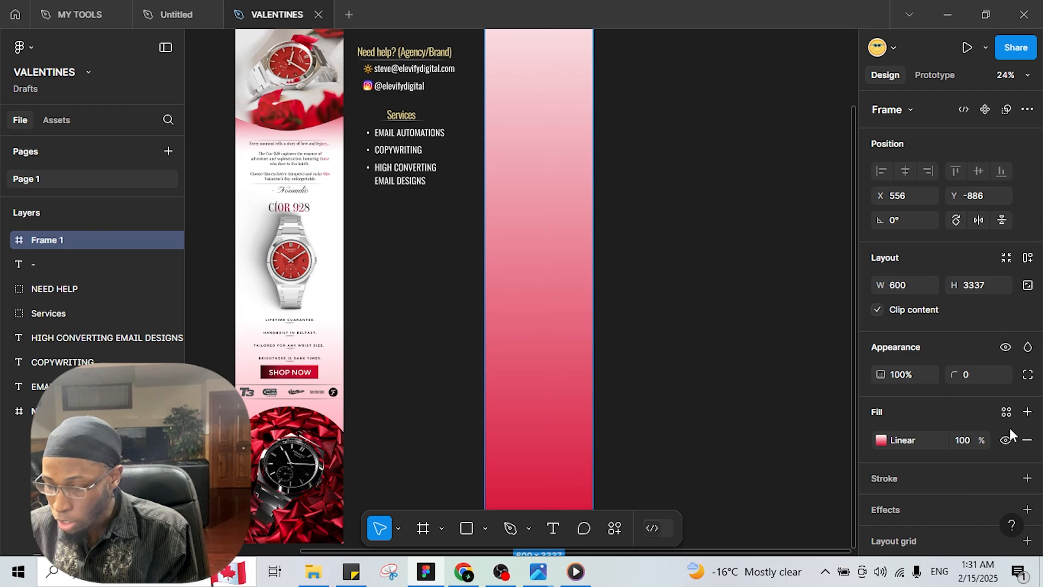
Shift the gradient's white stop well toward the red end so the red fades in only near the frame's lower end
left_click(881, 440)
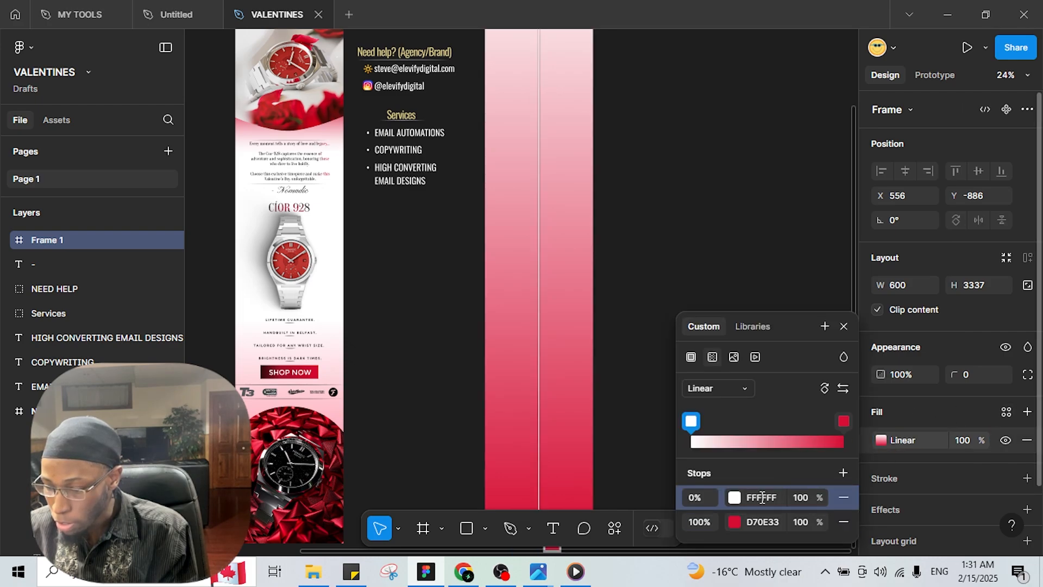
left_click_drag(702, 426, 801, 429)
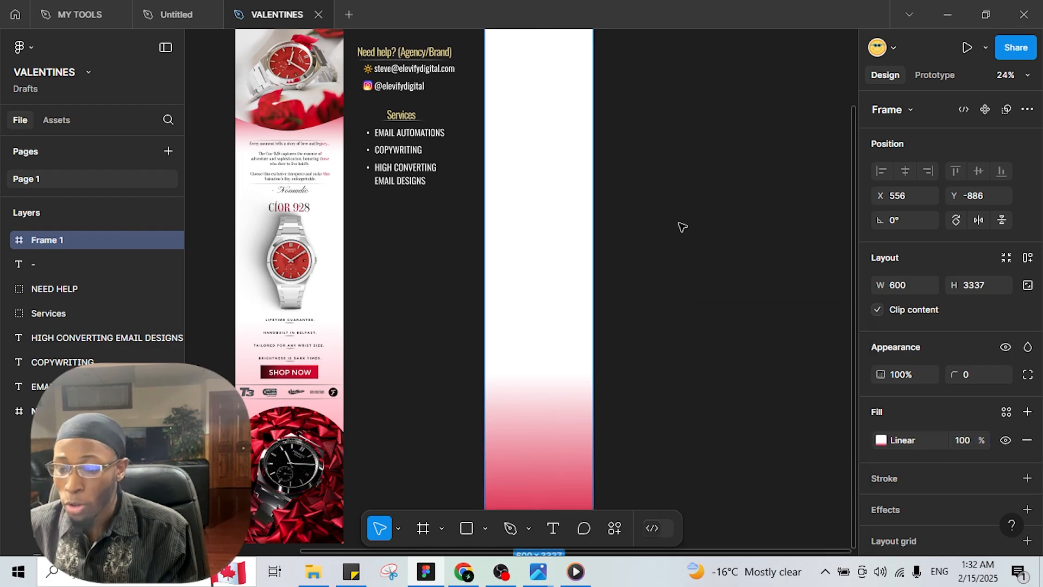
key("Escape")
scroll(679, 233, "down", 2)
scroll(680, 304, "up", 3)
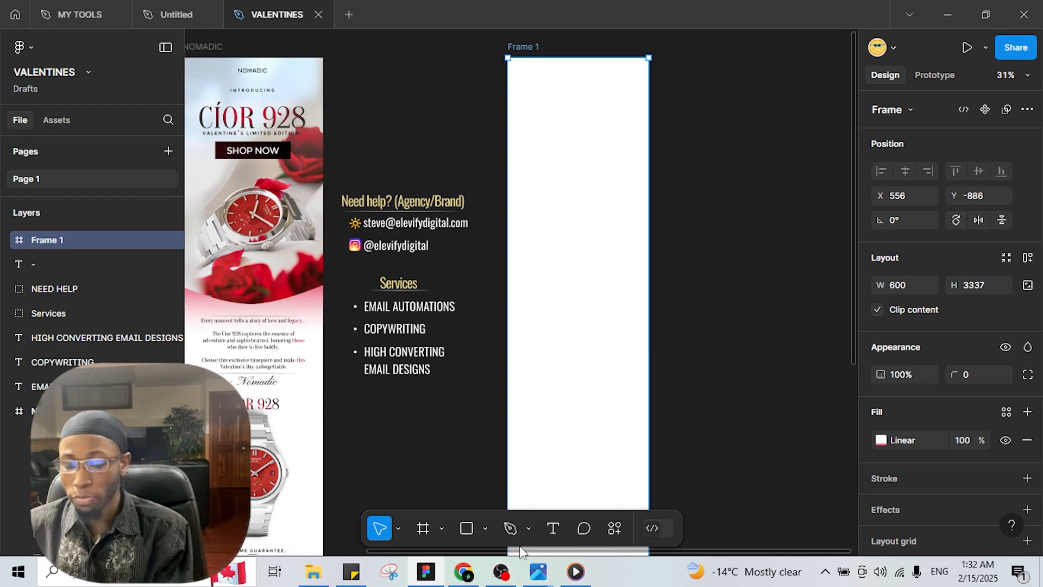
Switch to Chrome and bring up the convert-and-save option for the main Cíor 928 watch image
left_click(464, 571)
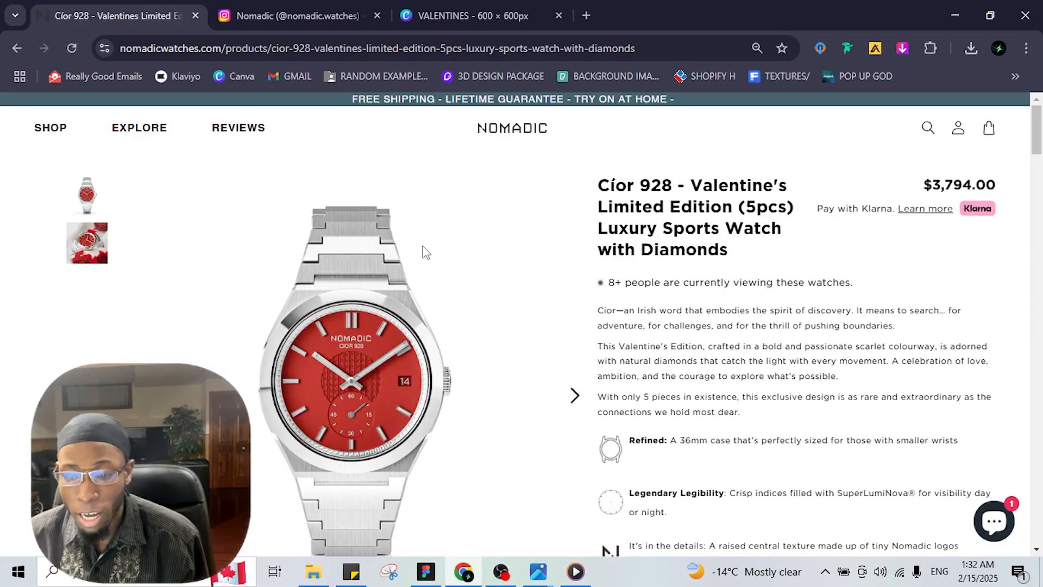
right_click(380, 332)
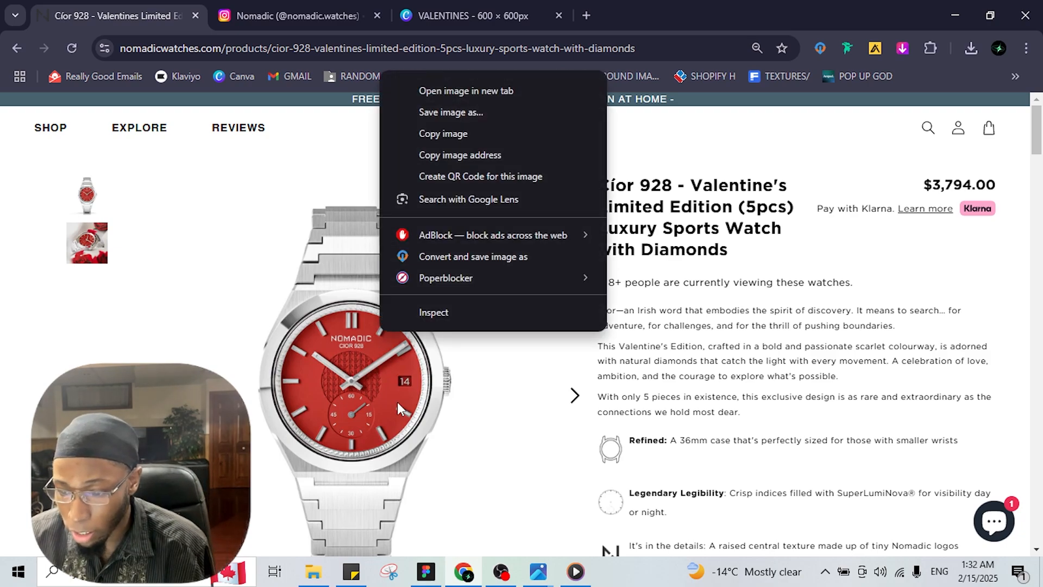
left_click(817, 47)
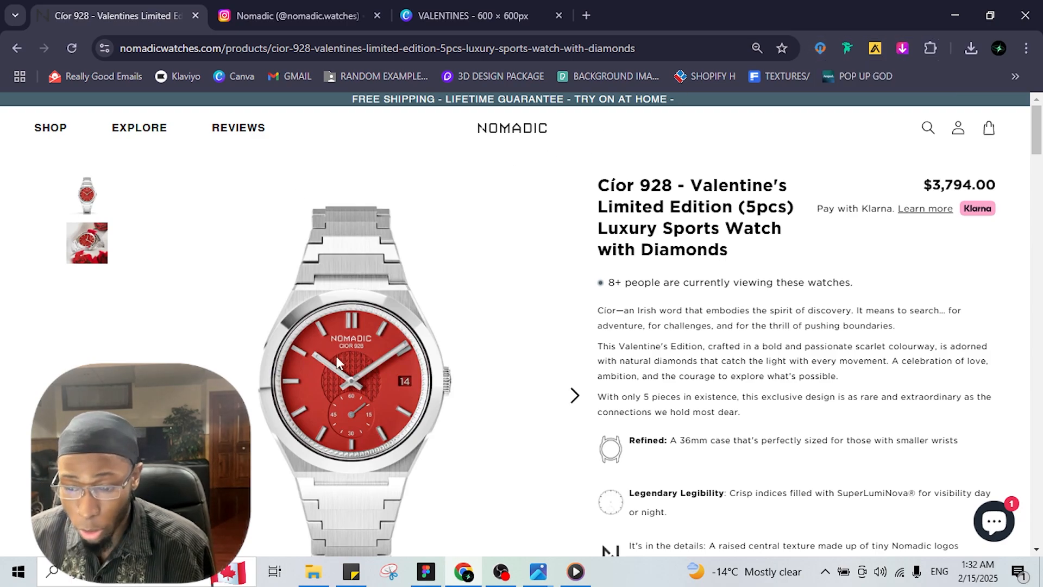
right_click(361, 348)
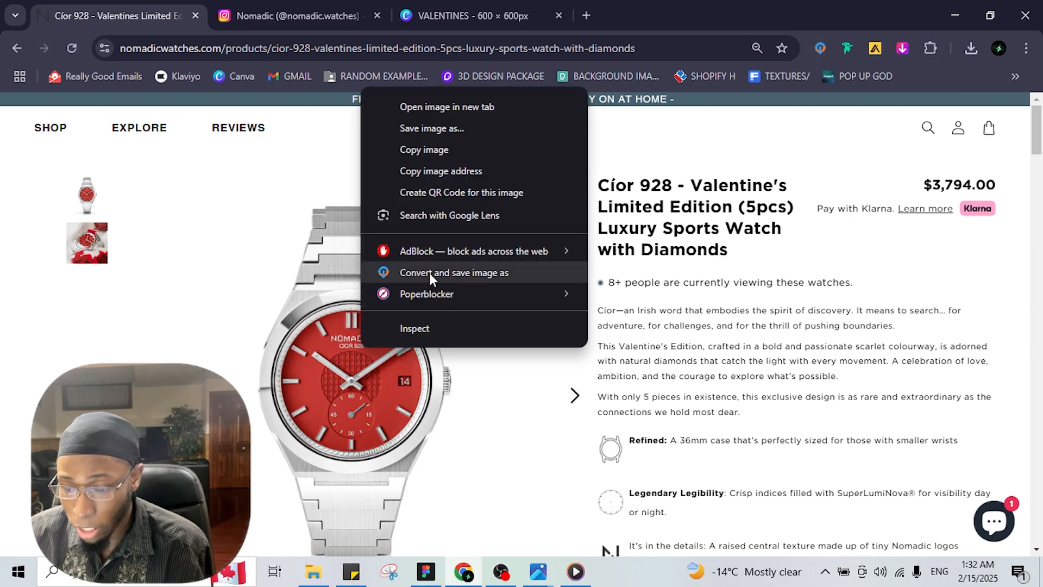
Review the Cíor 928 product photos and press logos on the product page, and open Nomadic's Instagram profile
left_click(87, 191)
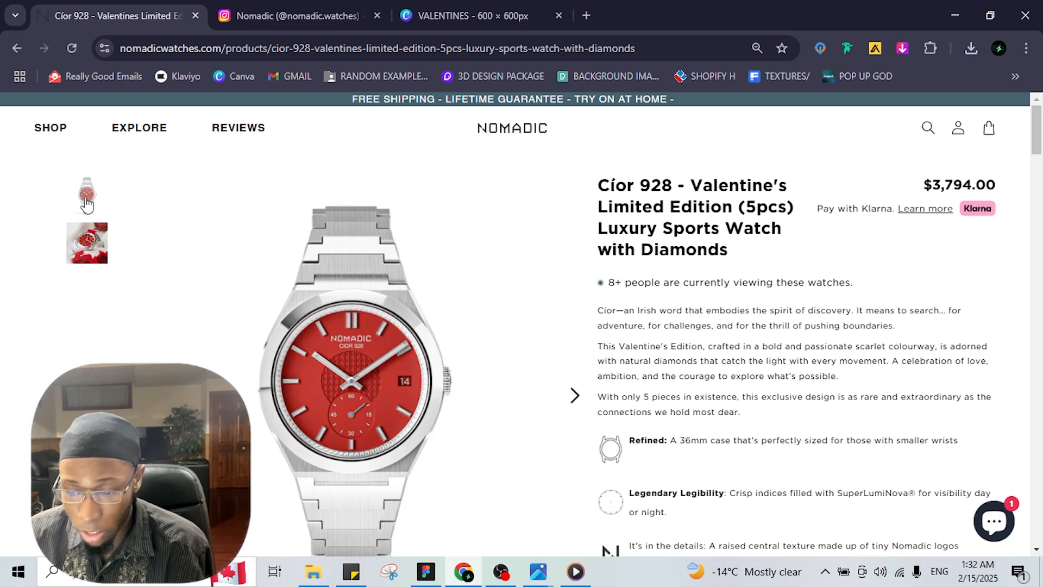
left_click(87, 251)
scroll(377, 282, "down", 10)
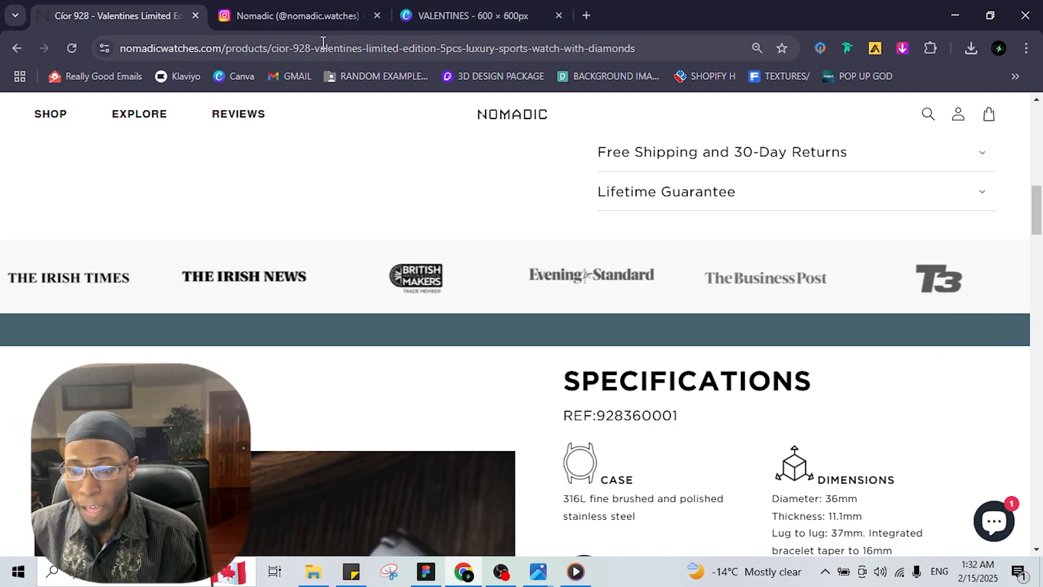
left_click(324, 18)
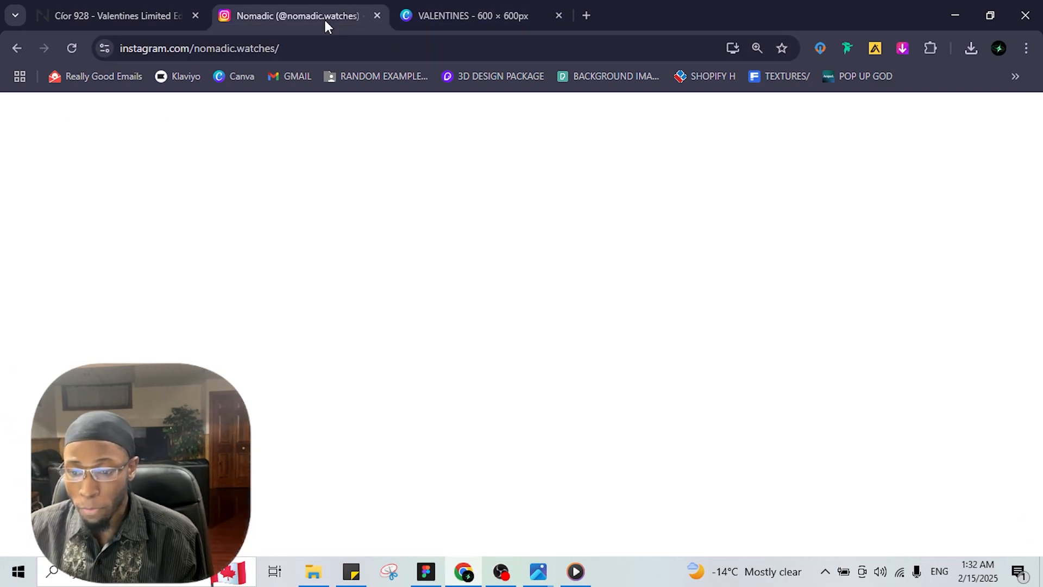
Look through the installed browser extensions for an Instagram image downloader
left_click(930, 48)
scroll(826, 196, "down", 2)
scroll(826, 201, "up", 2)
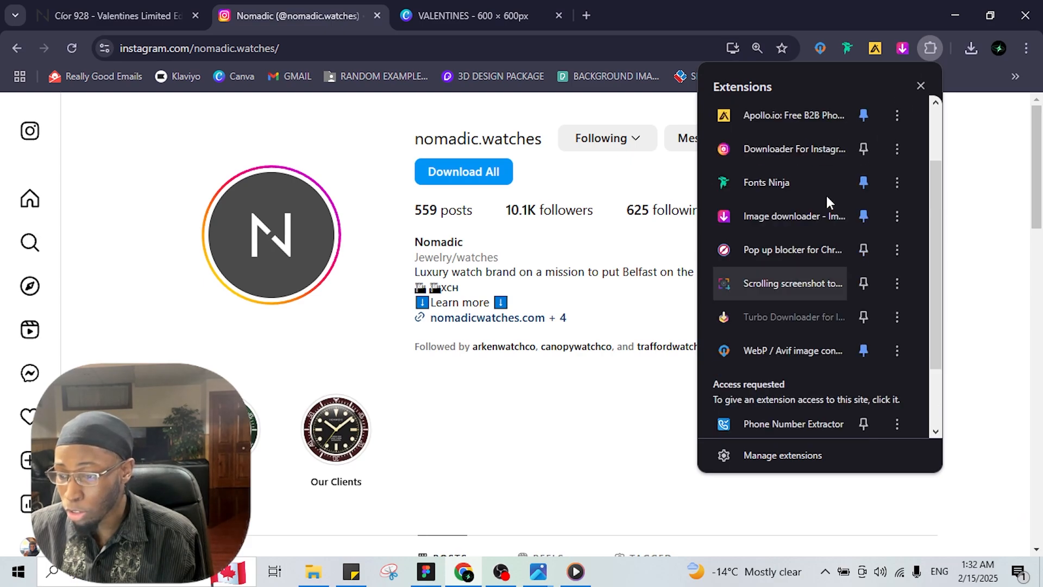
left_click(559, 288)
scroll(619, 302, "down", 15)
scroll(624, 296, "down", 6)
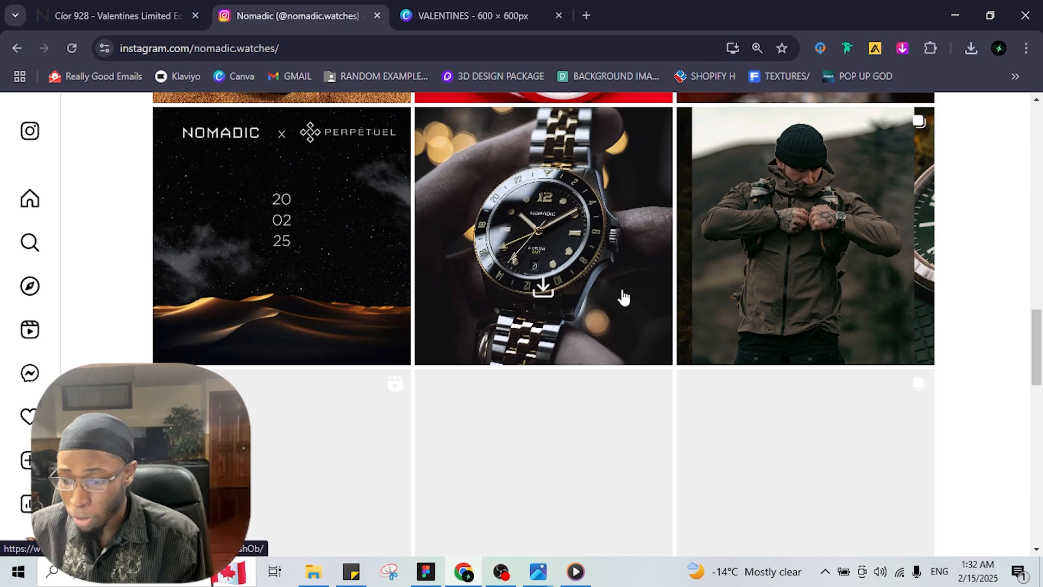
scroll(610, 291, "down", 5)
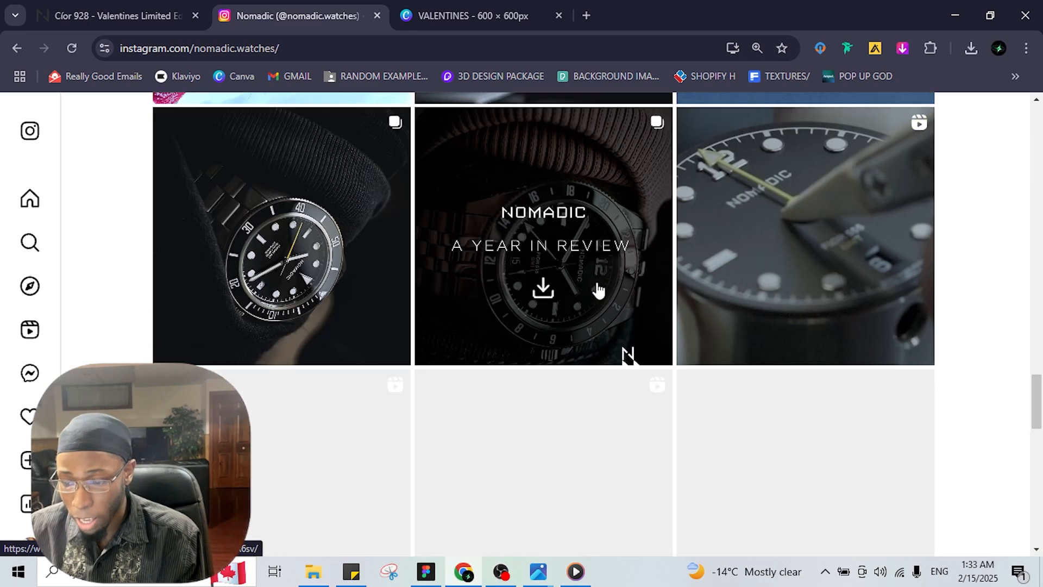
scroll(598, 289, "down", 5)
scroll(605, 288, "up", 5)
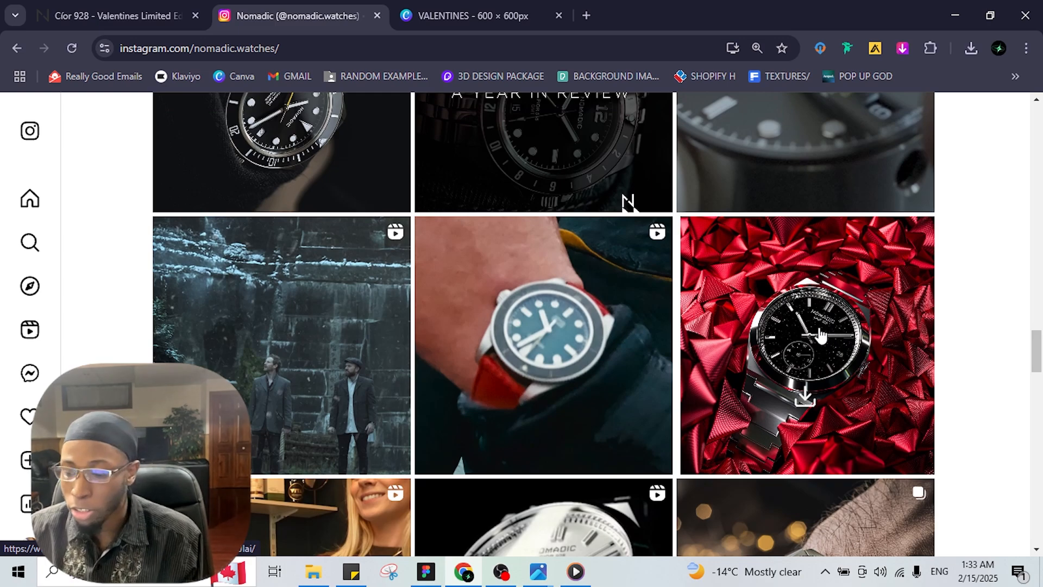
Switch to Figma, place the NOMADIC logo near the top of Frame 1 and shrink it to about 299 wide, centred horizontally
key("alt+Tab")
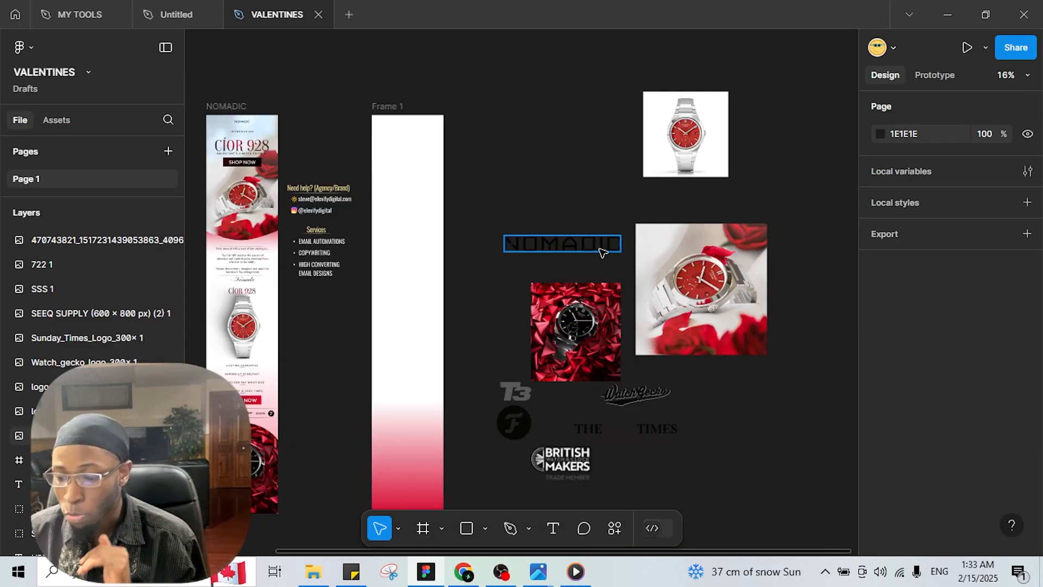
left_click_drag(592, 253, 413, 139)
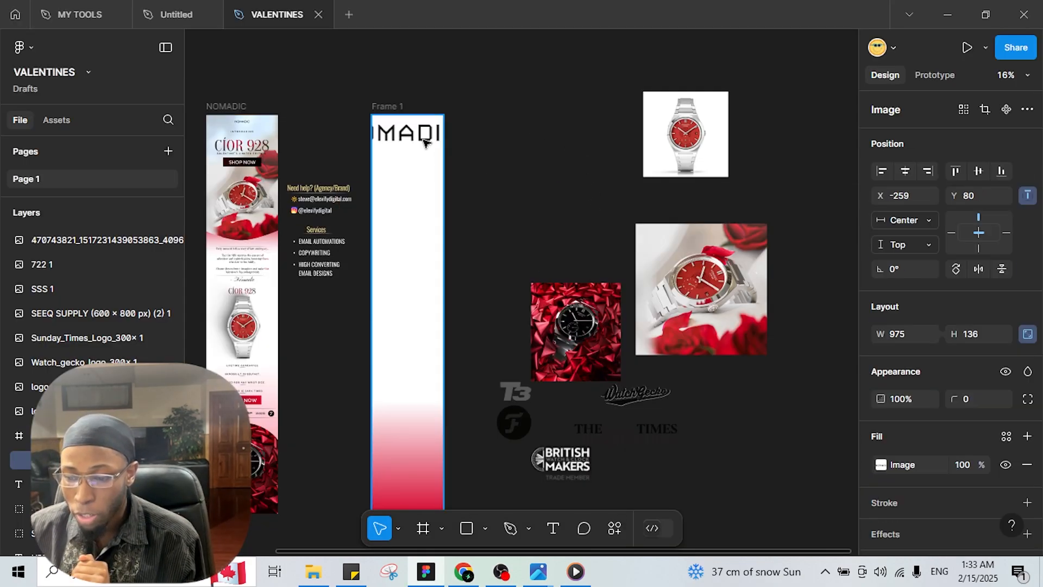
scroll(409, 140, "up", 3)
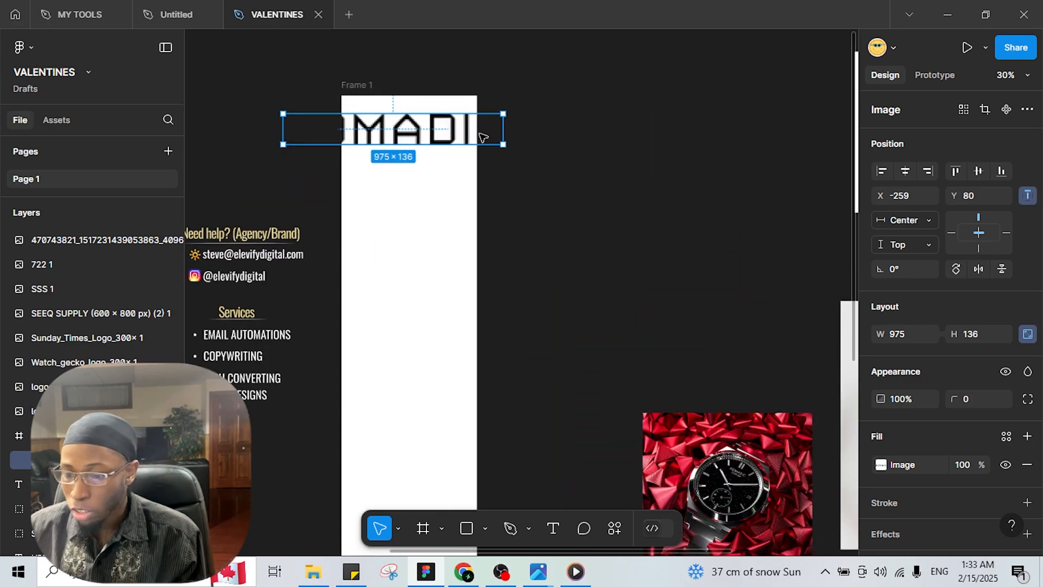
left_click_drag(504, 144, 432, 116)
left_click(904, 172)
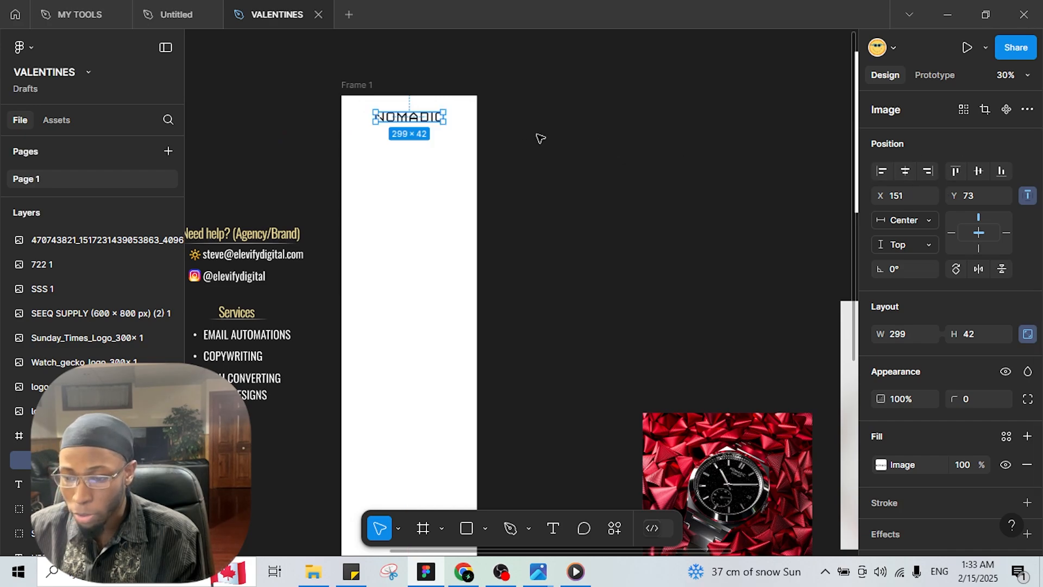
Match the new frame's logo to the reference design's logo with a width of 121, and centre it horizontally in the frame
scroll(625, 136, "left", 4)
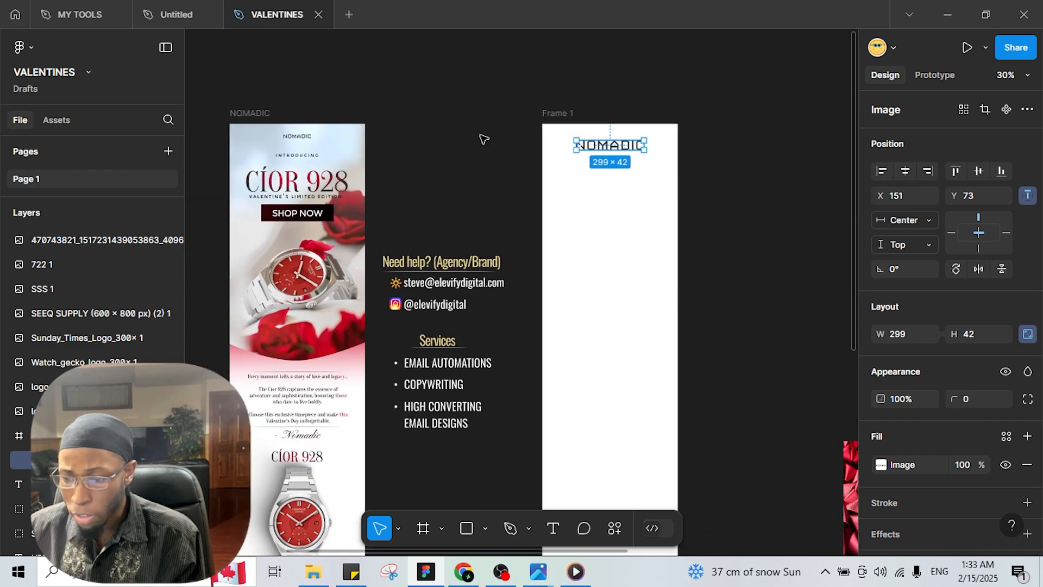
left_click(298, 139)
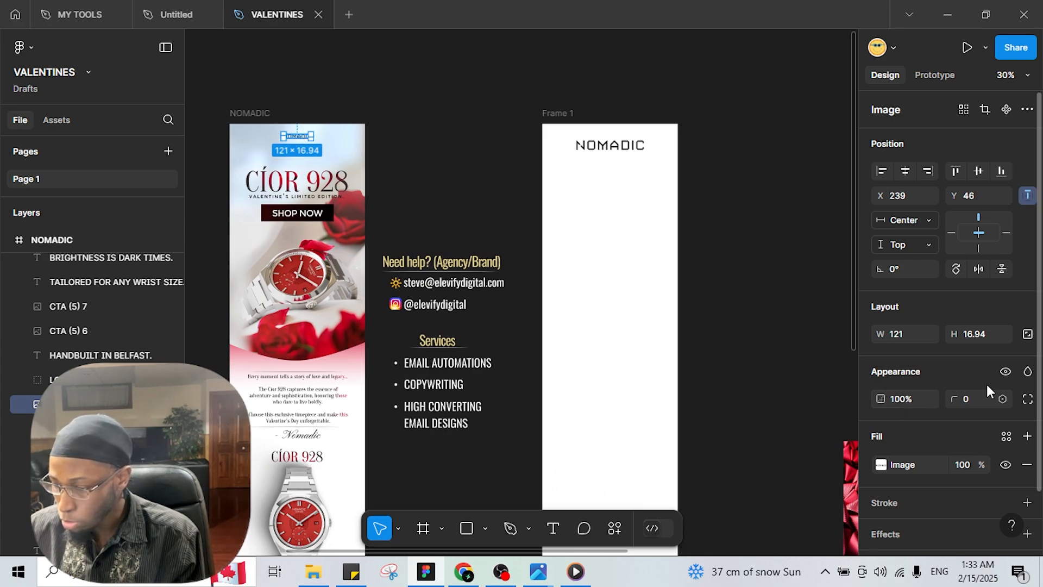
left_click(608, 147)
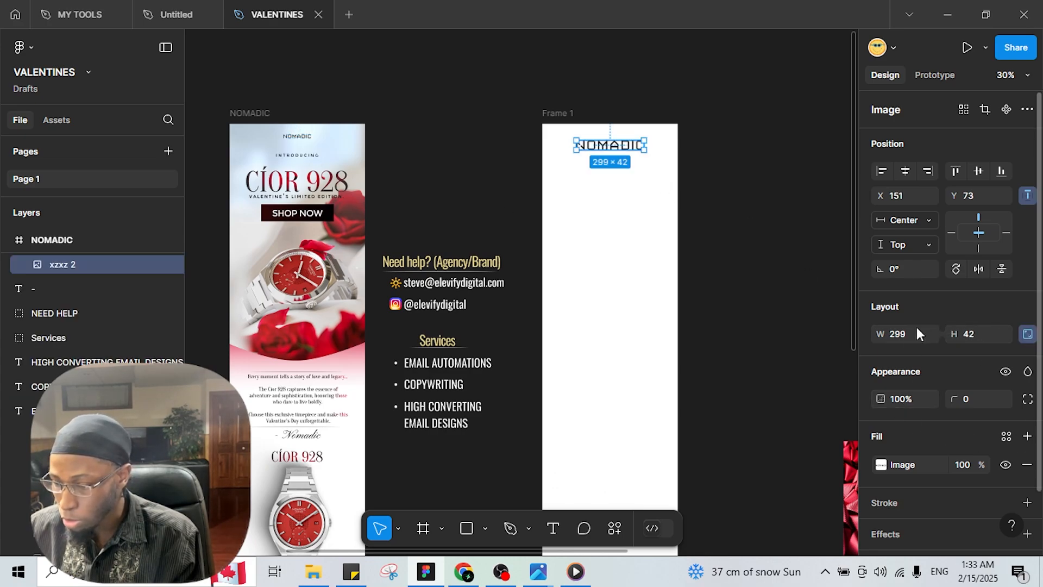
left_click(906, 337)
type("121")
key("Return")
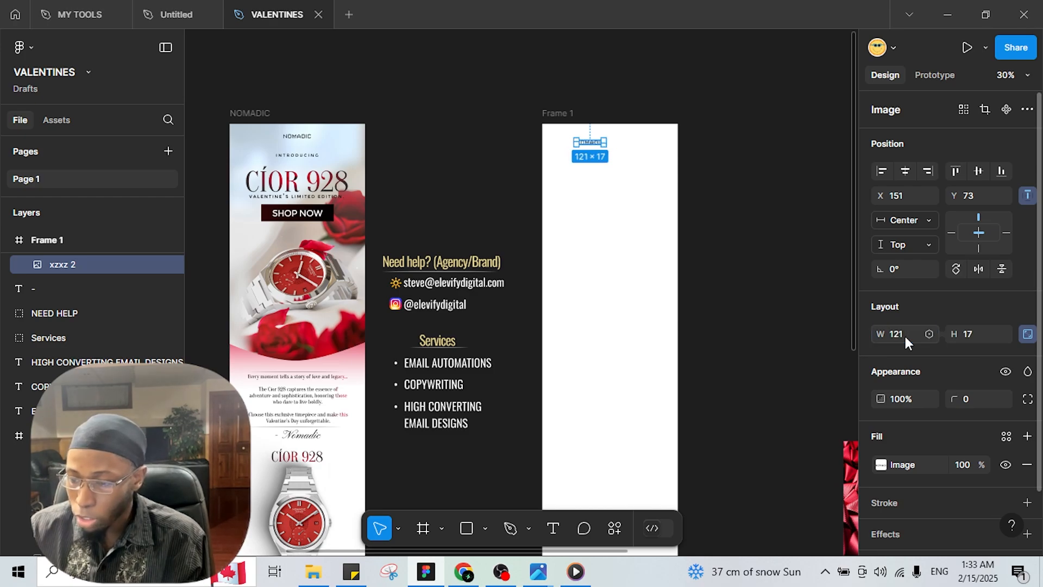
left_click(905, 171)
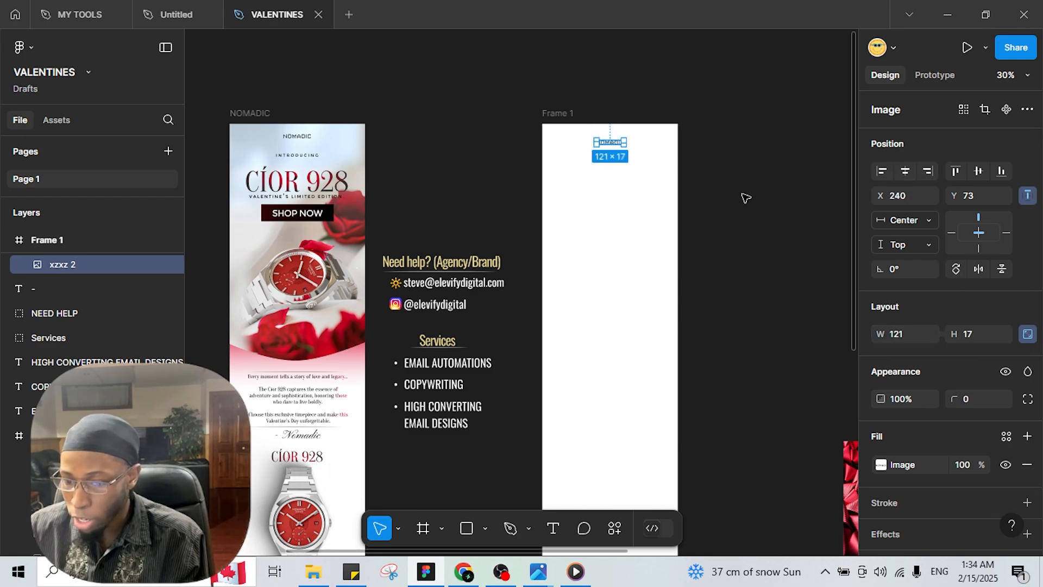
Add the text "introducing" below the logo in Frame 1, in a text box about 357 wide
scroll(678, 204, "right", 1)
scroll(663, 221, "up", 1)
scroll(723, 237, "left", 3)
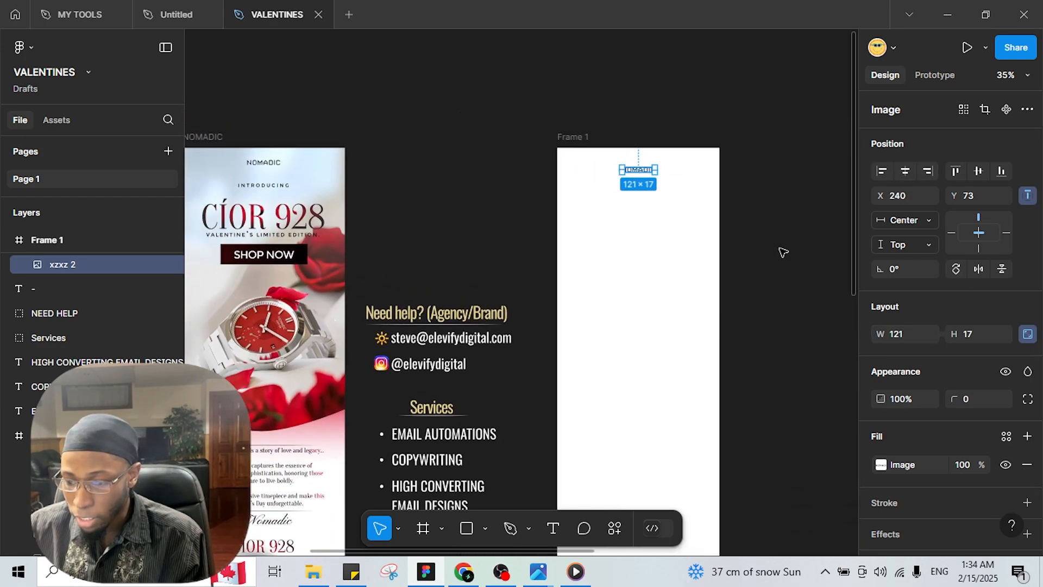
scroll(783, 252, "up", 1)
scroll(461, 204, "left", 1)
scroll(367, 176, "right", 1)
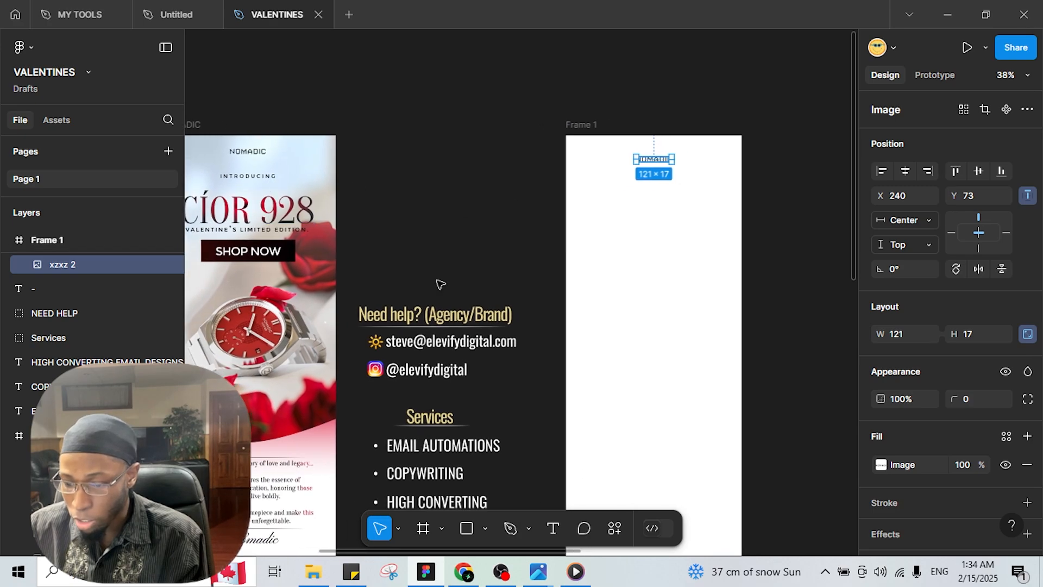
left_click(552, 528)
left_click_drag(586, 172, 691, 183)
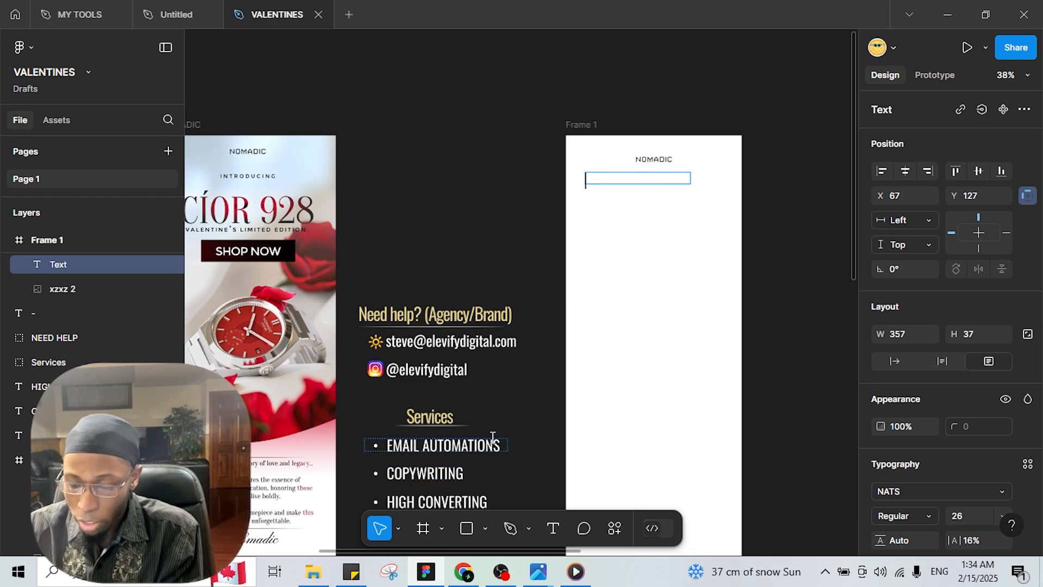
type("introdu")
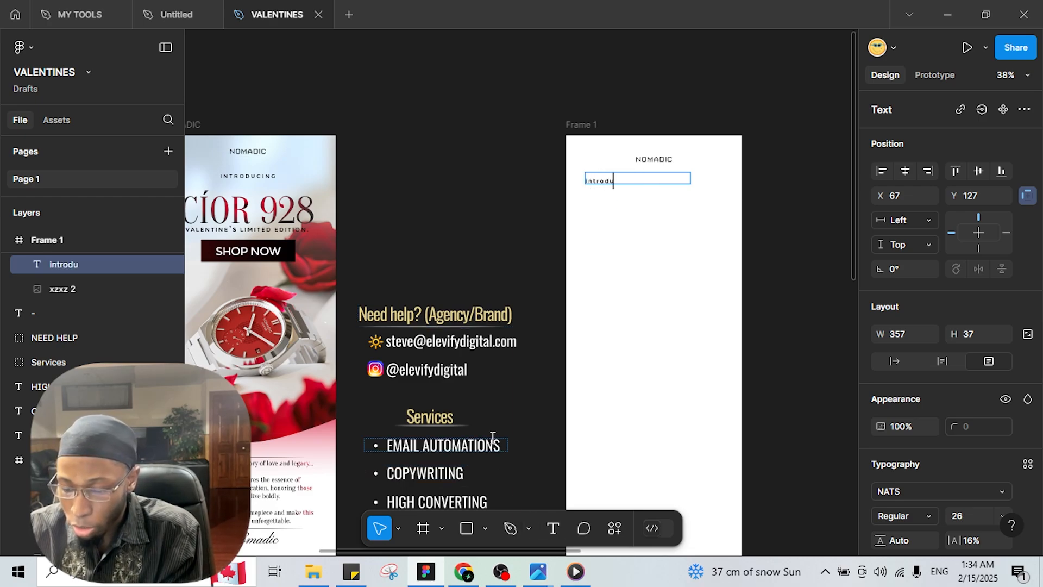
type("cing")
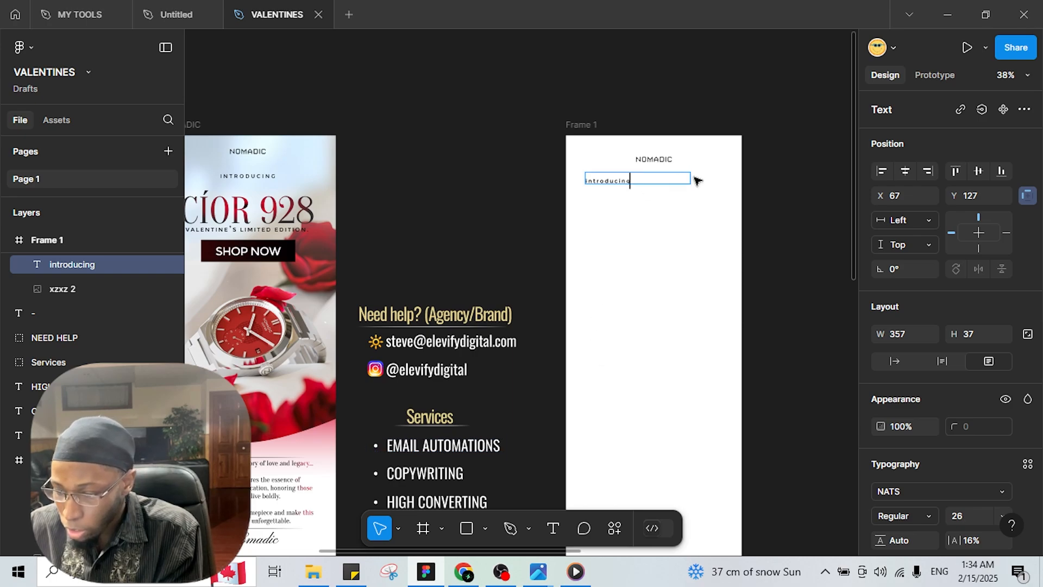
Narrow the "introducing" text box to about 173 wide and centre it horizontally in the frame
key("Escape")
left_click_drag(691, 182, 637, 187)
left_click(905, 171)
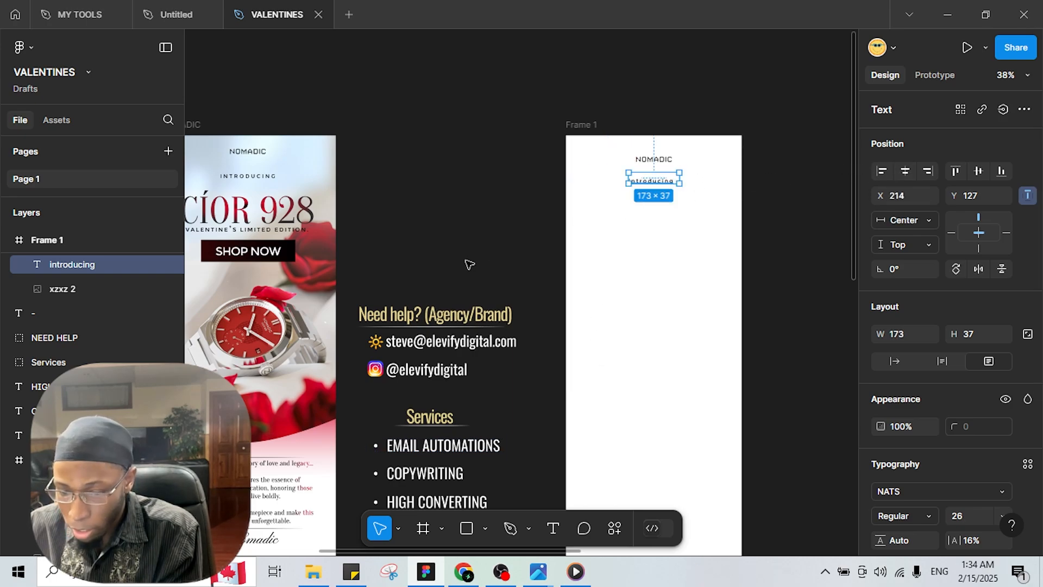
Duplicate the "introducing" text directly below itself in Frame 1, at about Y 190
scroll(489, 212, "left", 2)
scroll(489, 212, "down", 1)
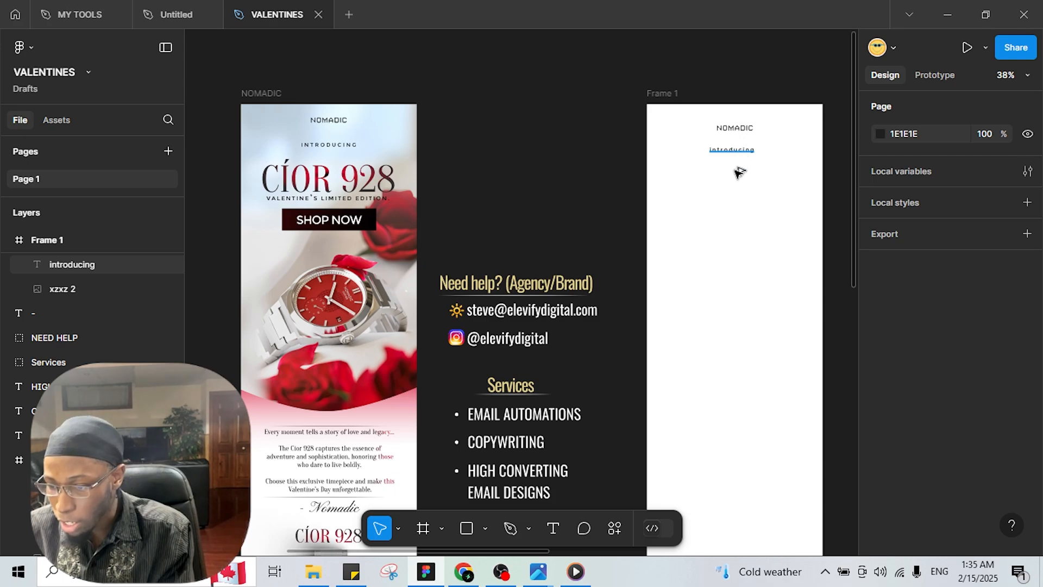
left_click_drag(737, 153, 737, 171)
scroll(730, 173, "up", 3)
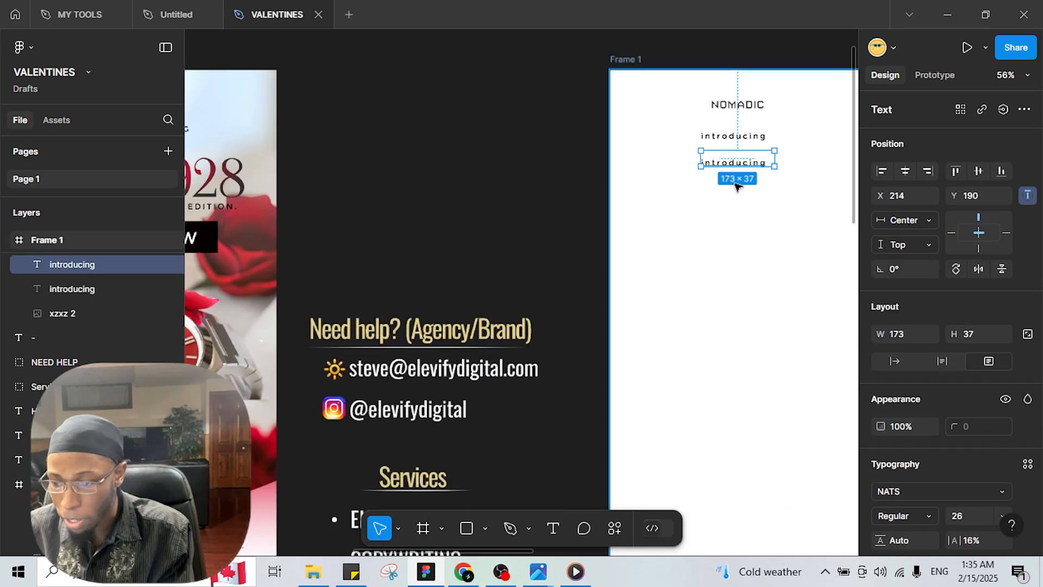
scroll(734, 182, "down", 2)
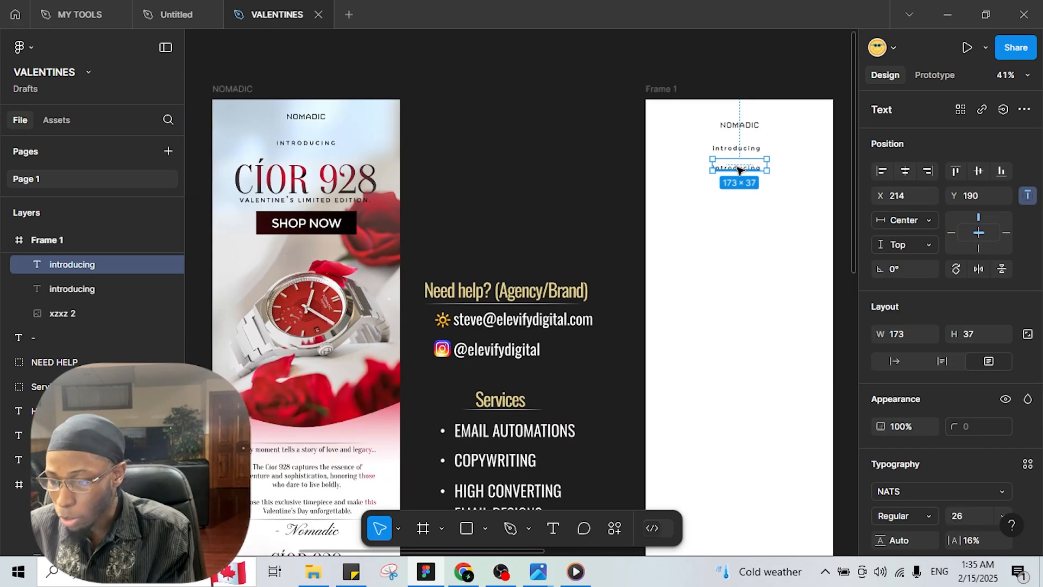
Change the duplicated line to "CIOR 928" and narrow its box to about 124 wide, centred horizontally in the frame
double_click(738, 168)
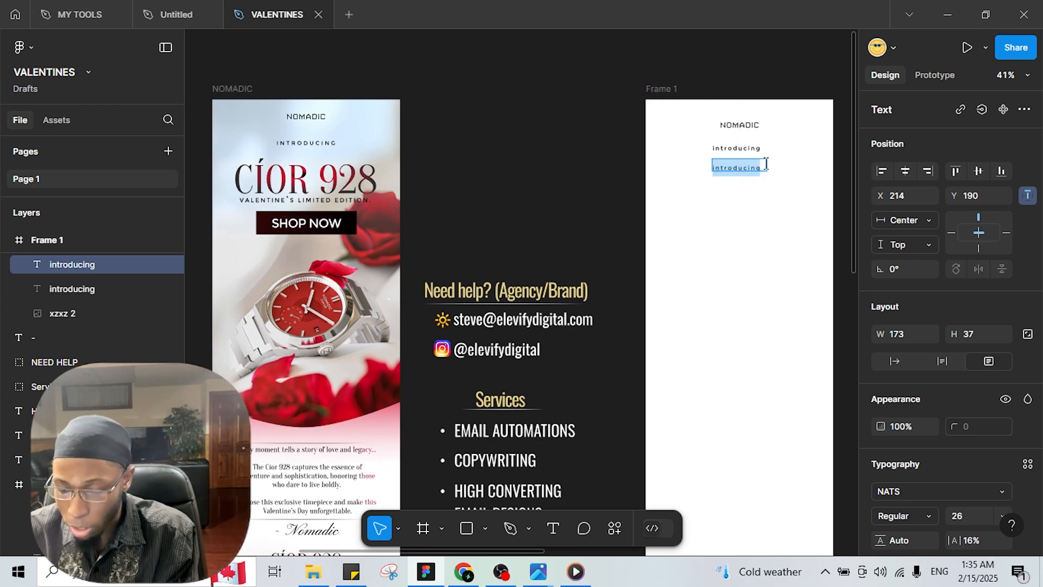
type("CIO")
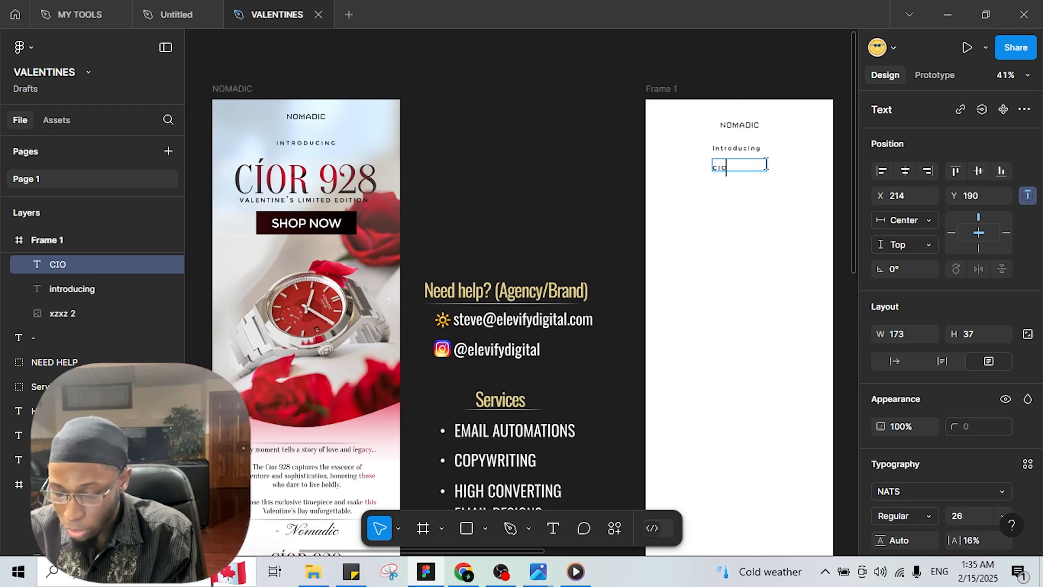
type("R 928")
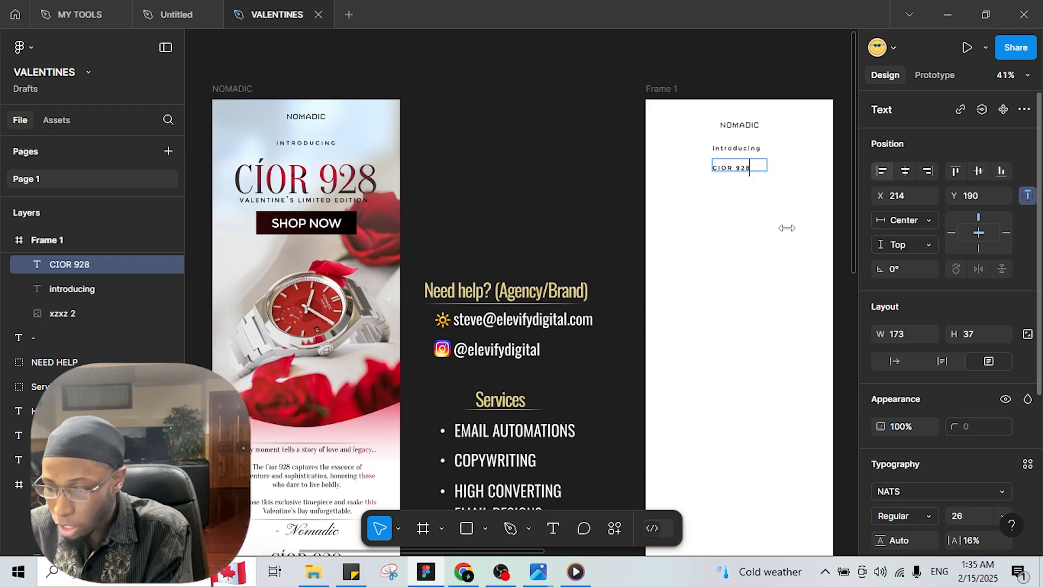
key("Escape")
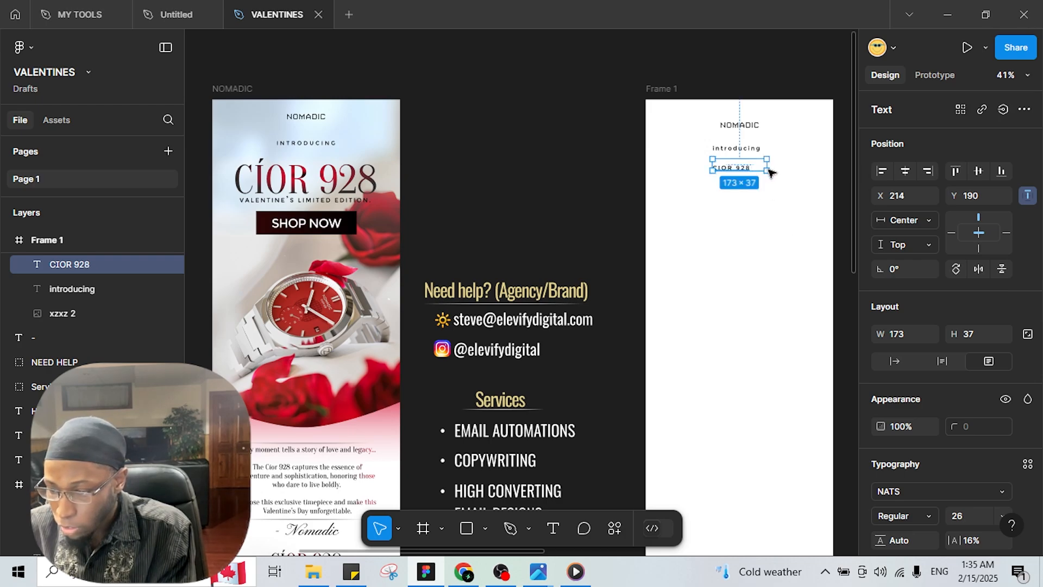
left_click_drag(768, 167, 752, 174)
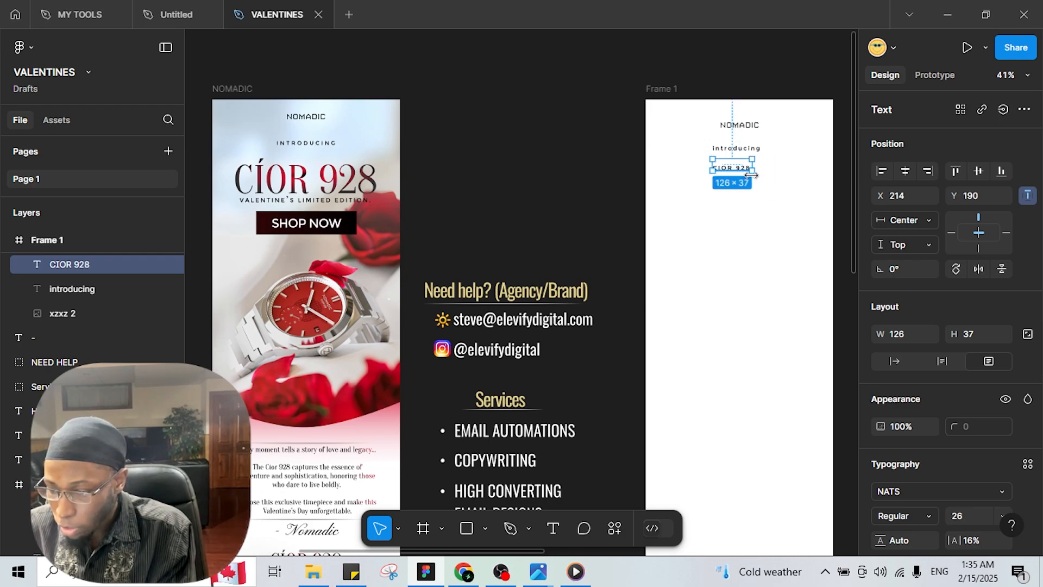
left_click(906, 170)
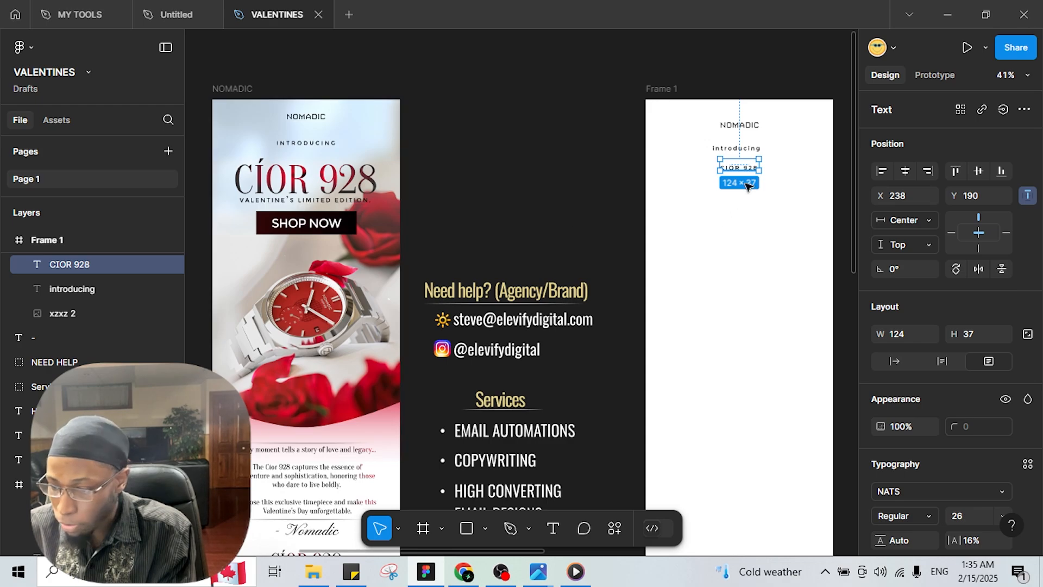
Duplicate the "CIOR 928" text to about Y 295 and change the copy to "VALENTINE'S LIMITED EDITION."
left_click_drag(746, 168, 748, 200)
double_click(740, 200)
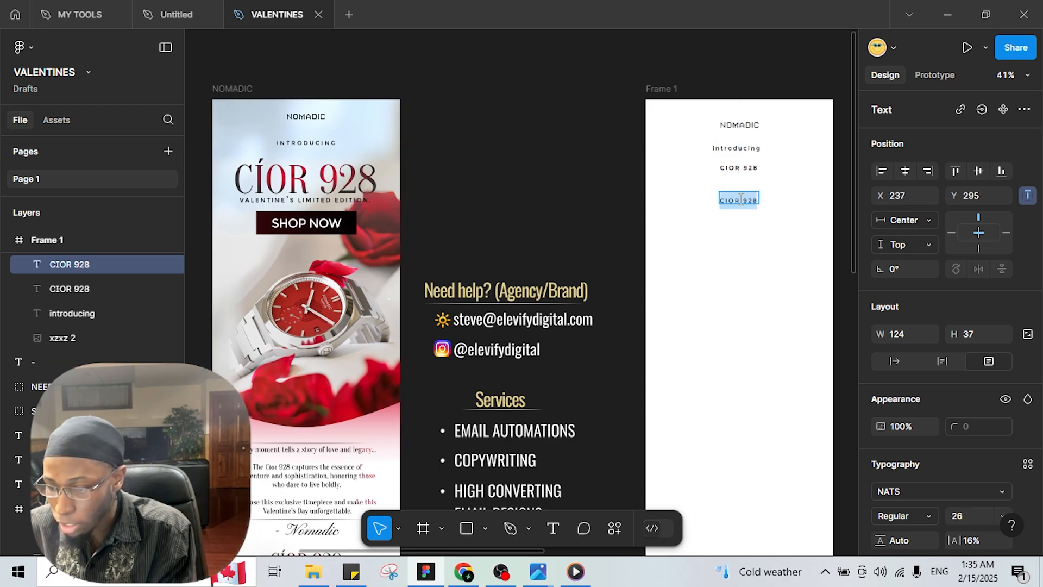
type("va")
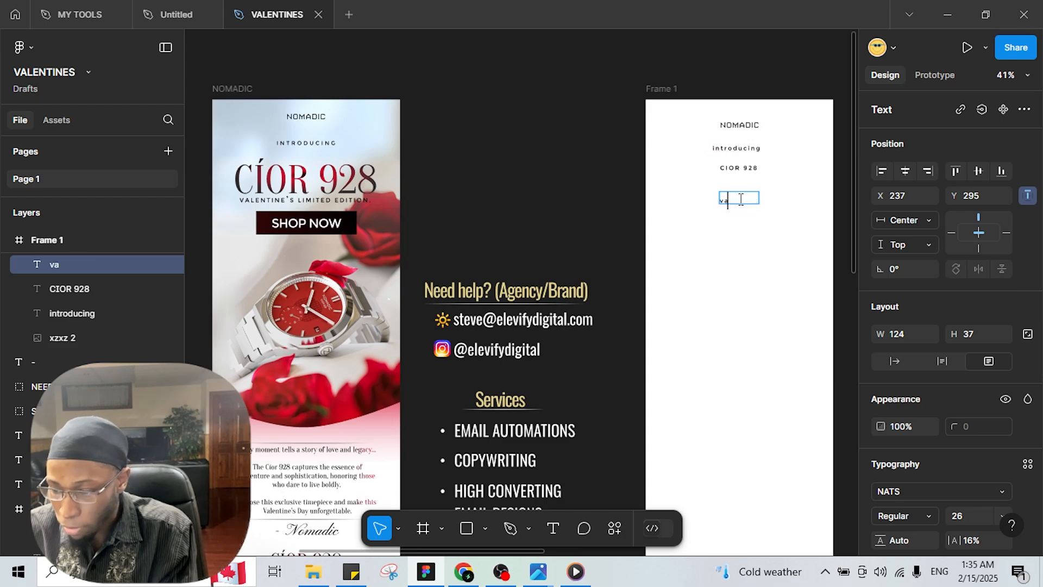
key("BackSpace")
key("BackSpace")
type("VA")
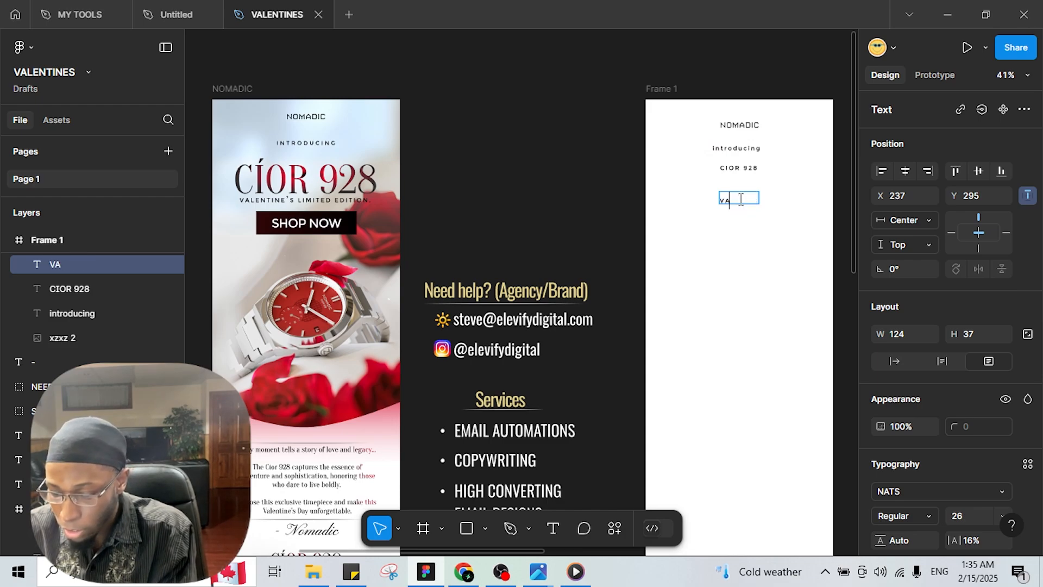
type("LENTIN")
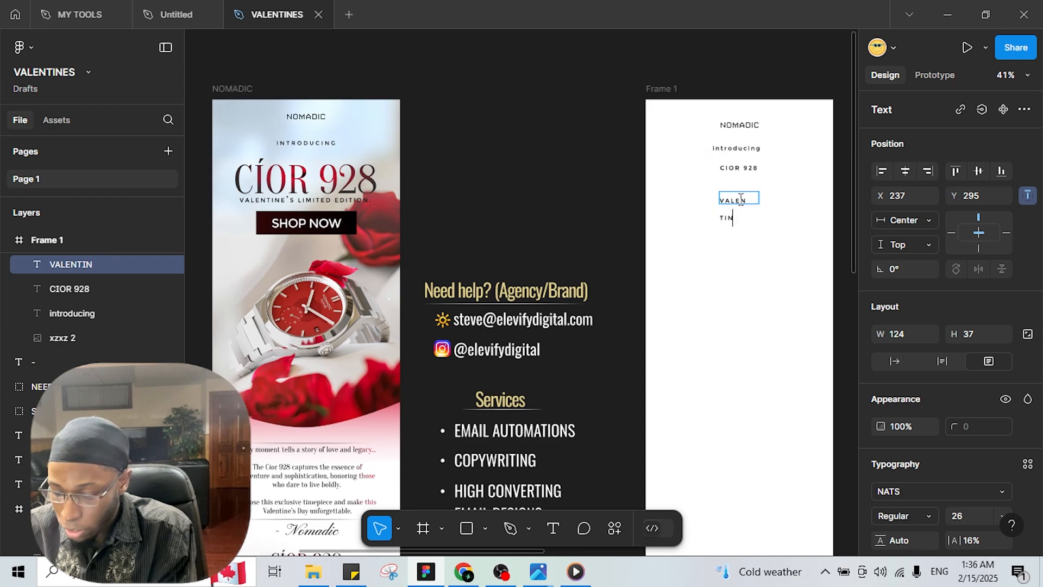
type("E")
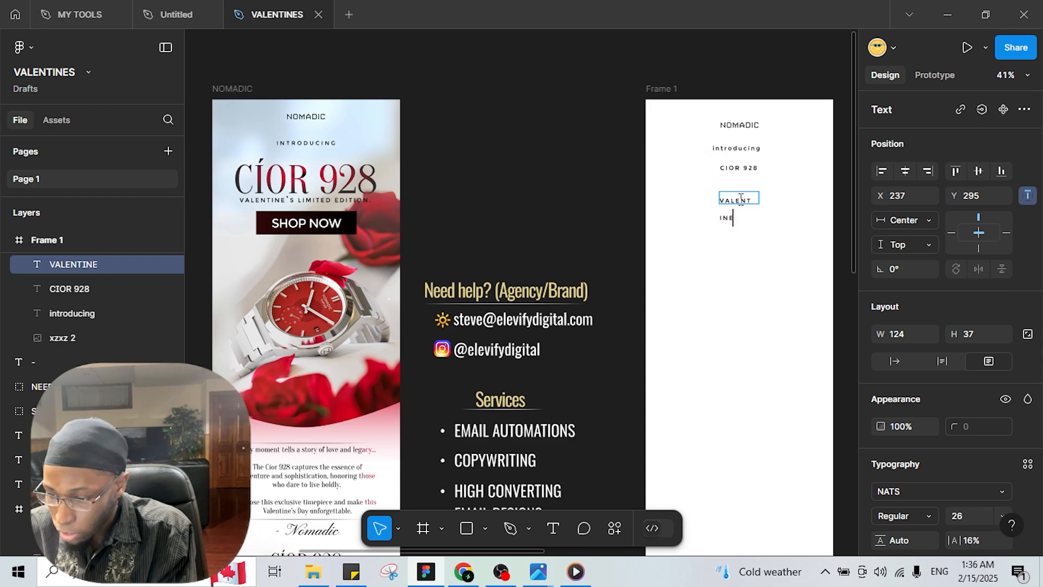
type("'S LIMITED")
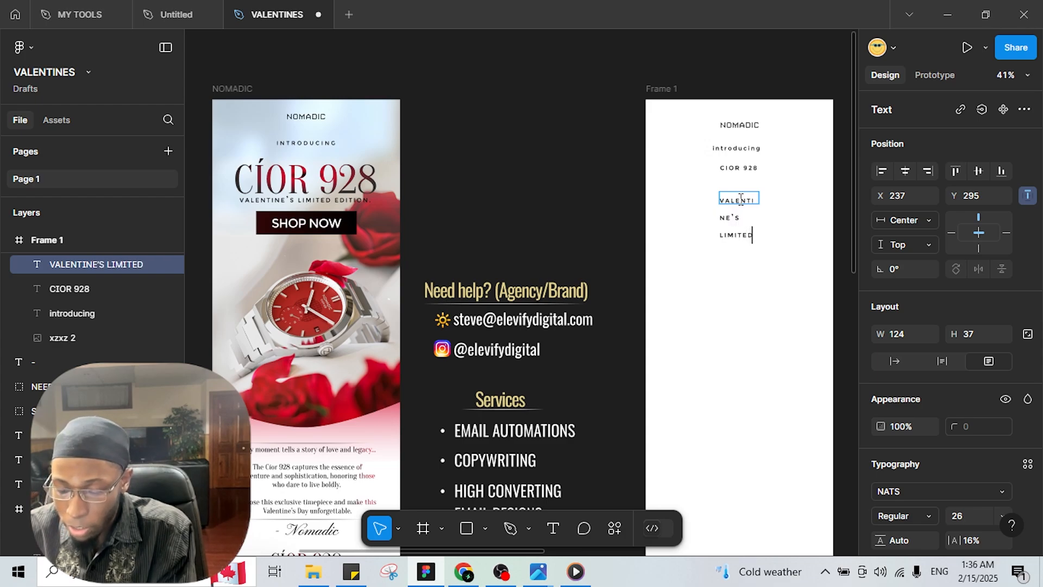
type(" EDITION.")
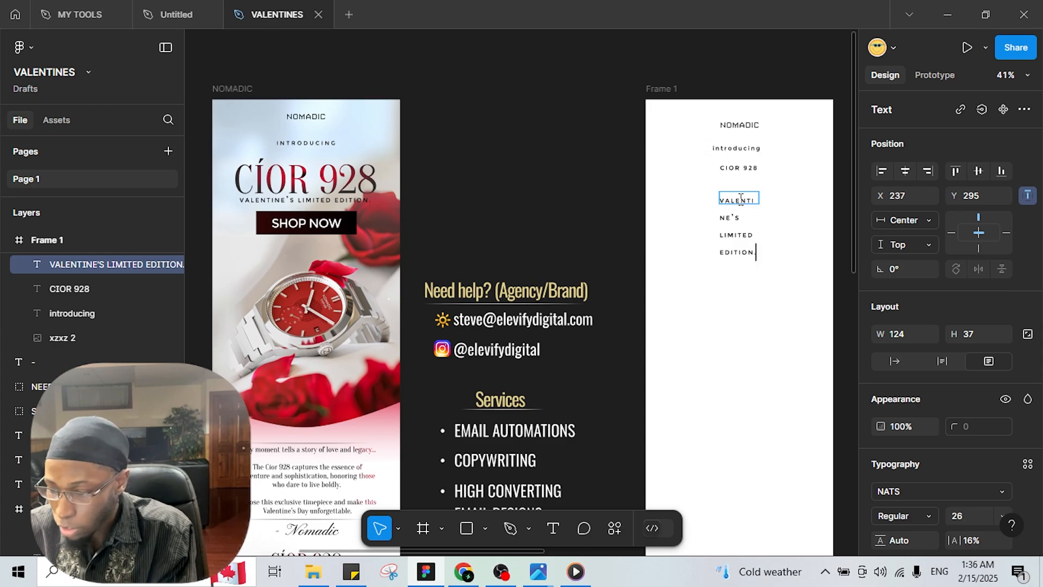
Widen the "VALENTINE'S LIMITED EDITION." text box to about 426 so it fits one line, and centre it horizontally in Frame 1
key("Escape")
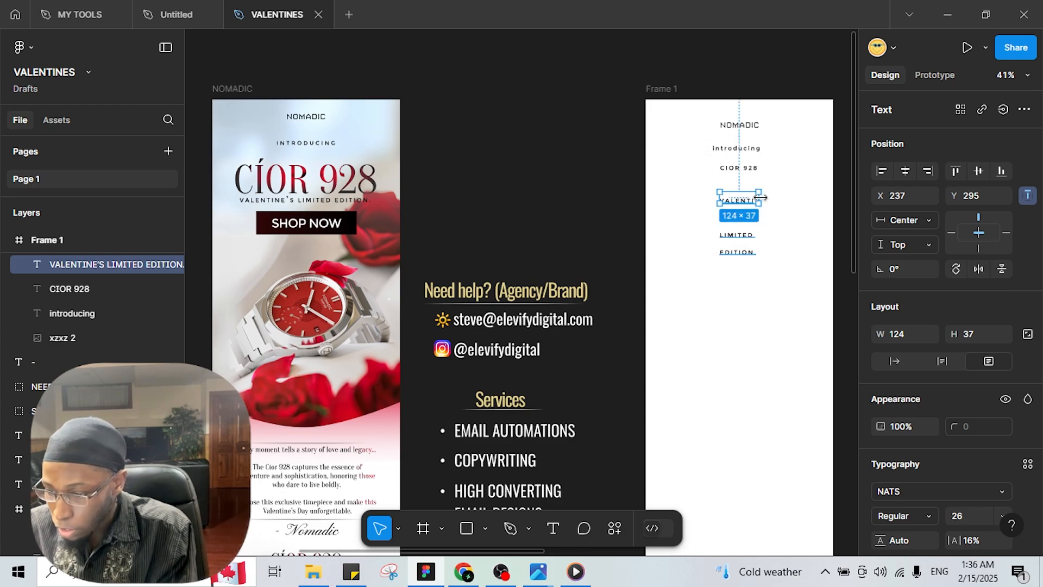
left_click_drag(789, 197, 743, 211)
left_click_drag(593, 201, 550, 202)
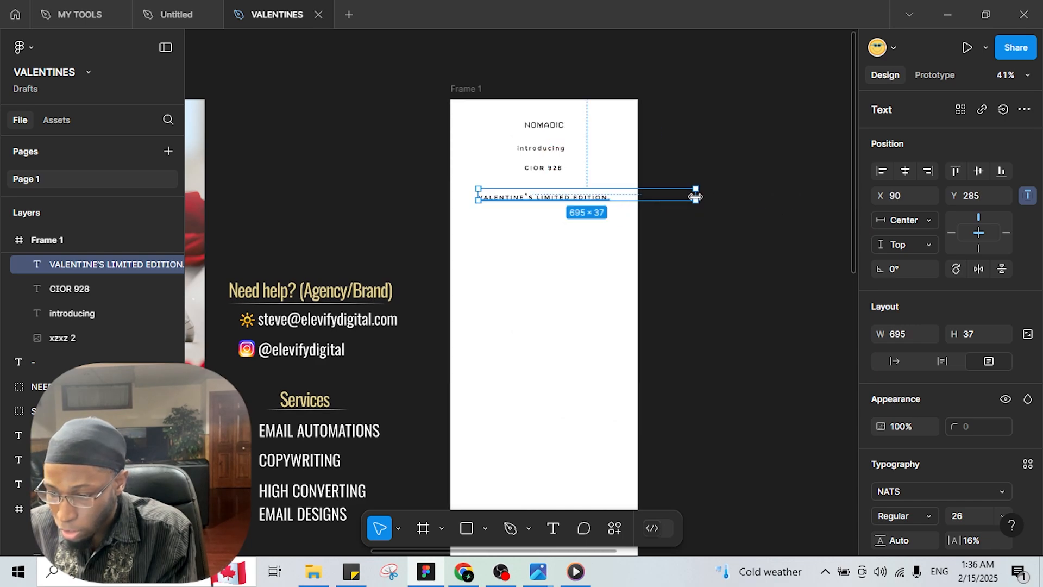
left_click_drag(695, 197, 611, 198)
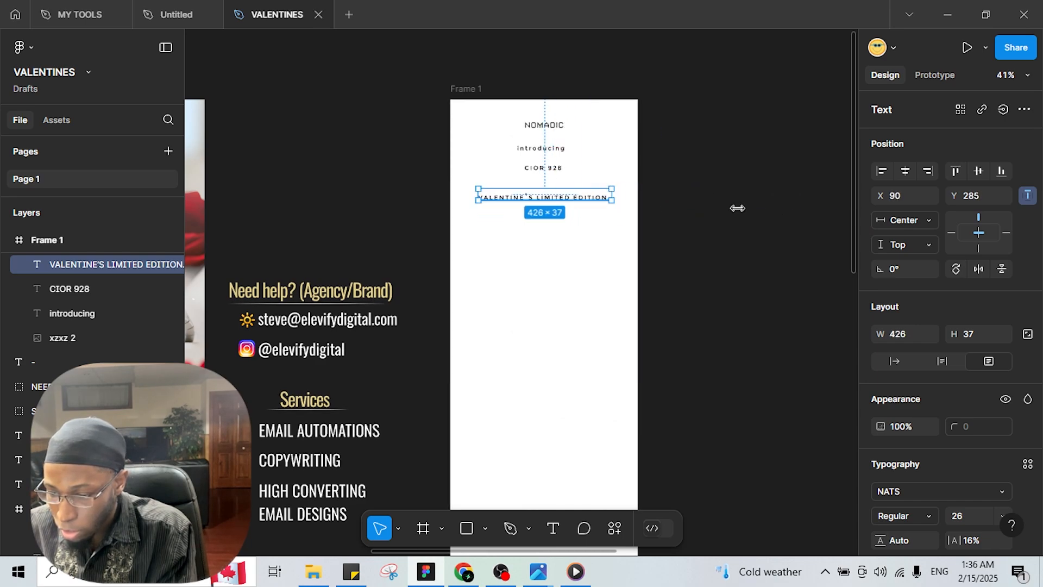
left_click(905, 172)
scroll(748, 180, "left", 2)
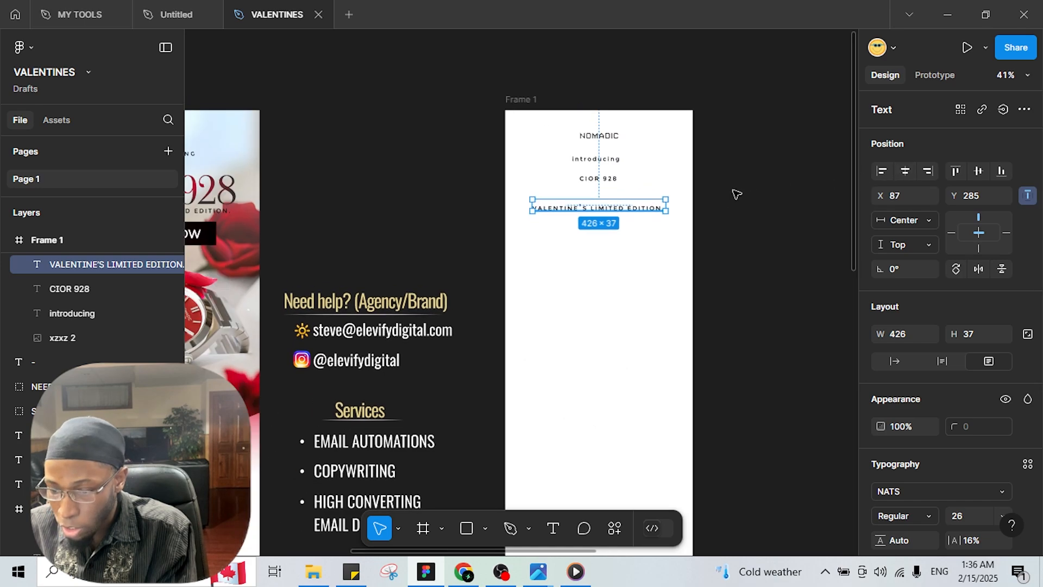
Compare the typography settings of the "introducing" text in Frame 1 with the matching line in the NOMADIC reference design
left_click(600, 181)
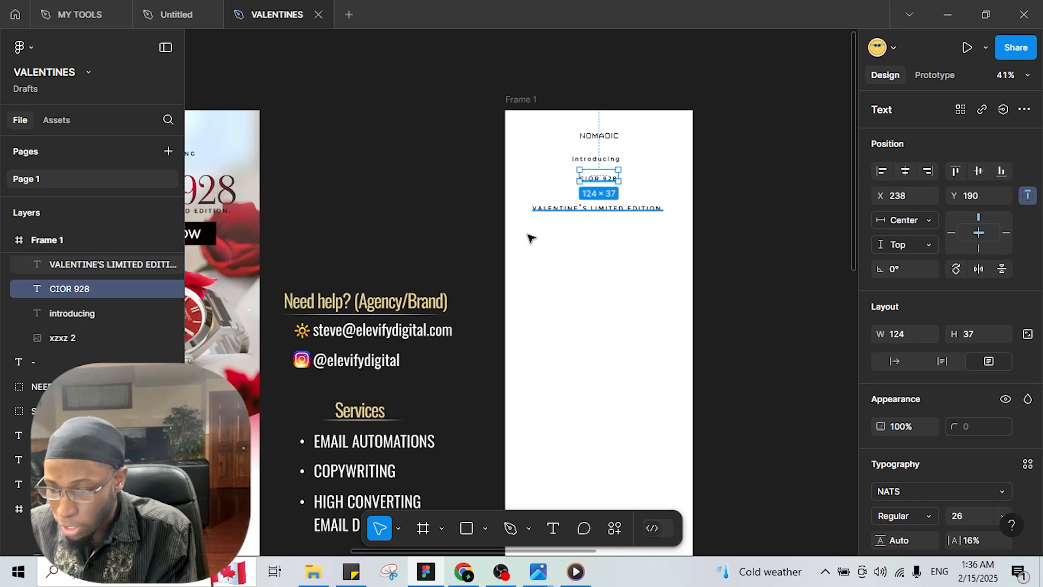
left_click(597, 159)
scroll(578, 156, "left", 3)
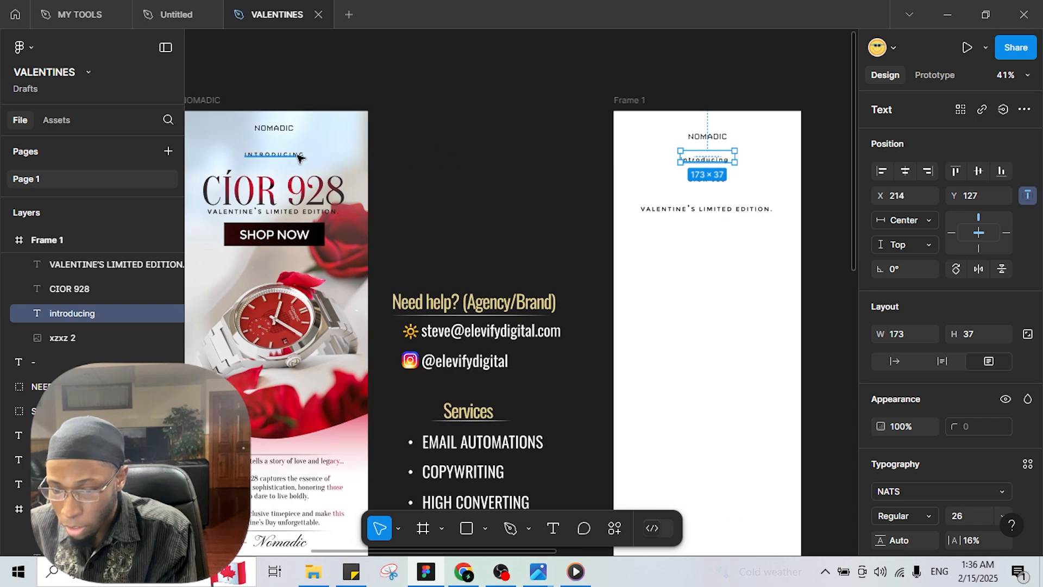
left_click(300, 158)
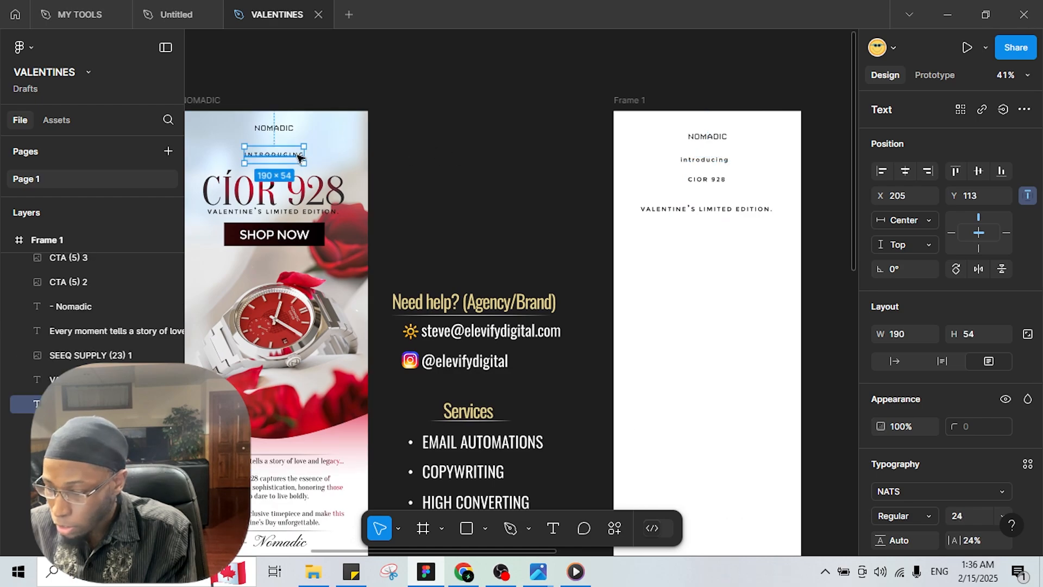
left_click(711, 166)
left_click(300, 155)
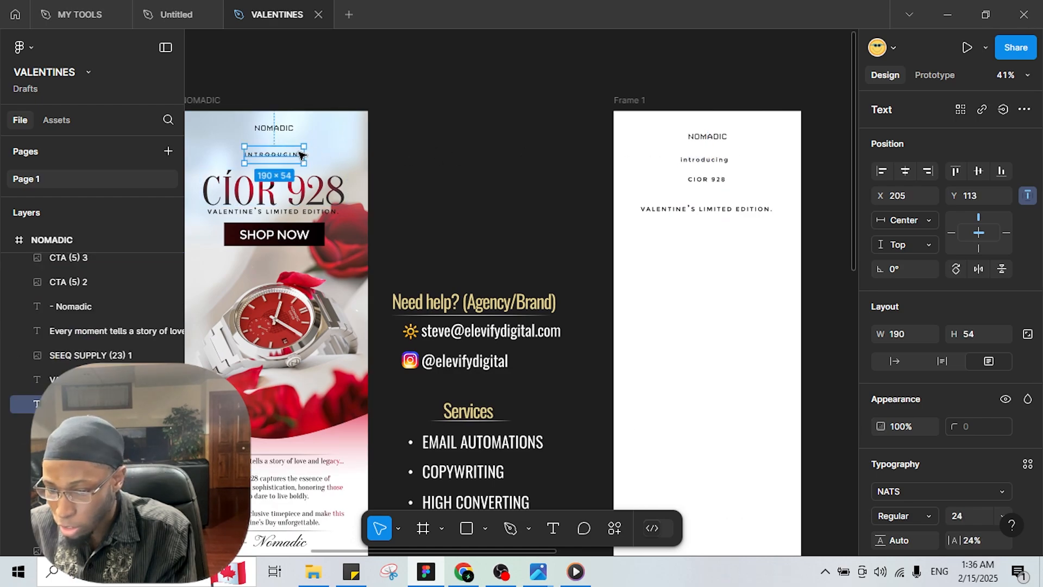
left_click(709, 160)
left_click(977, 514)
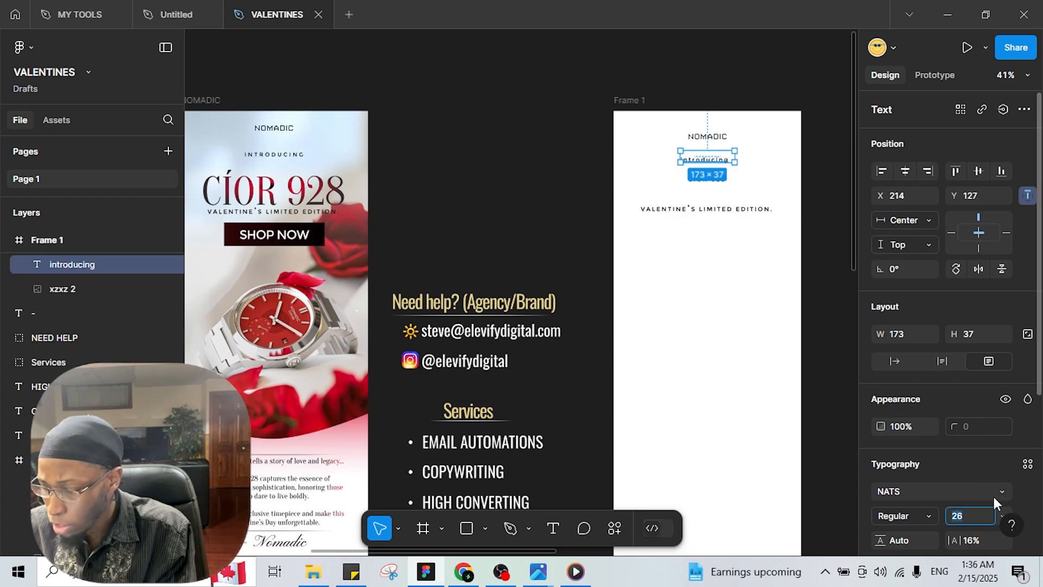
left_click(1000, 511)
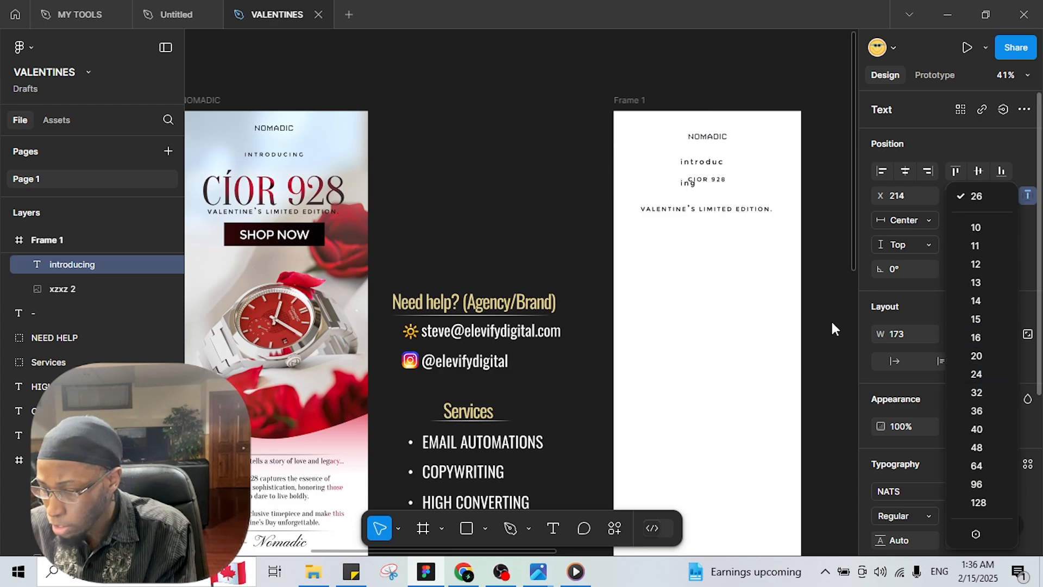
key("Escape")
Retype the "introducing" text in capitals as "INTRODUCING" and widen its box to about 192 so it fits one line
double_click(695, 158)
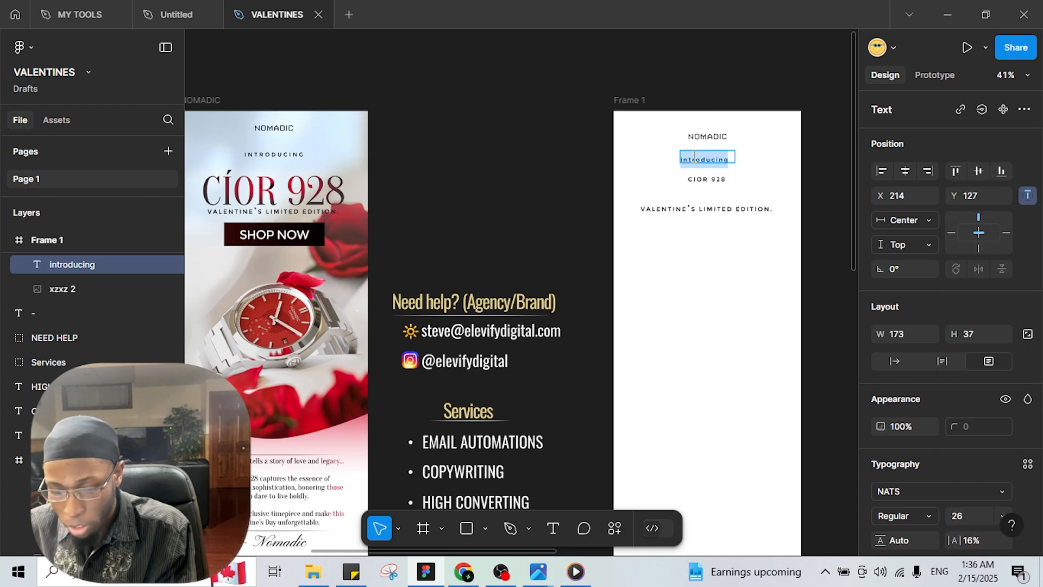
type("INTRO")
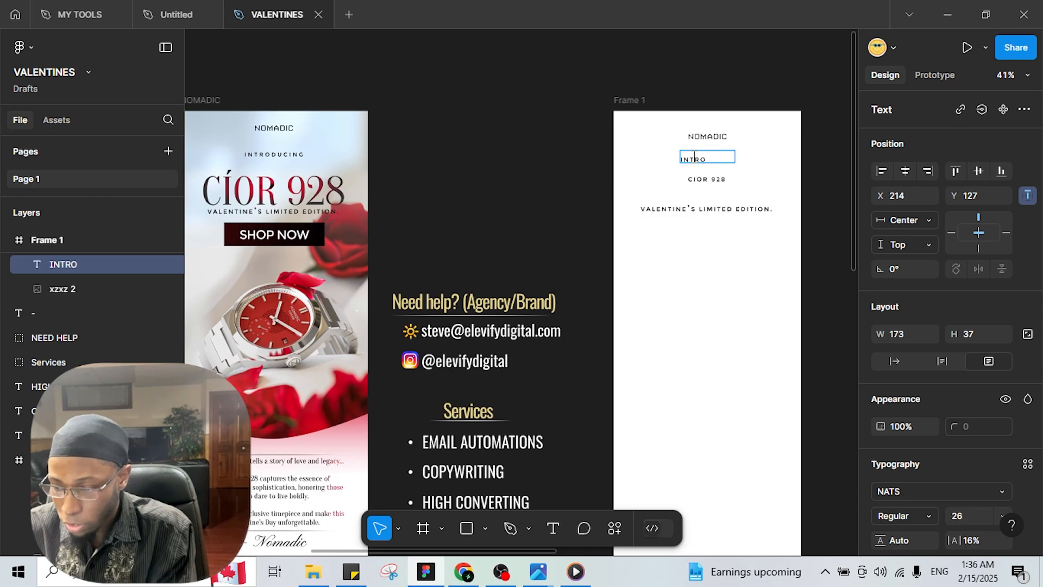
type("DUCING")
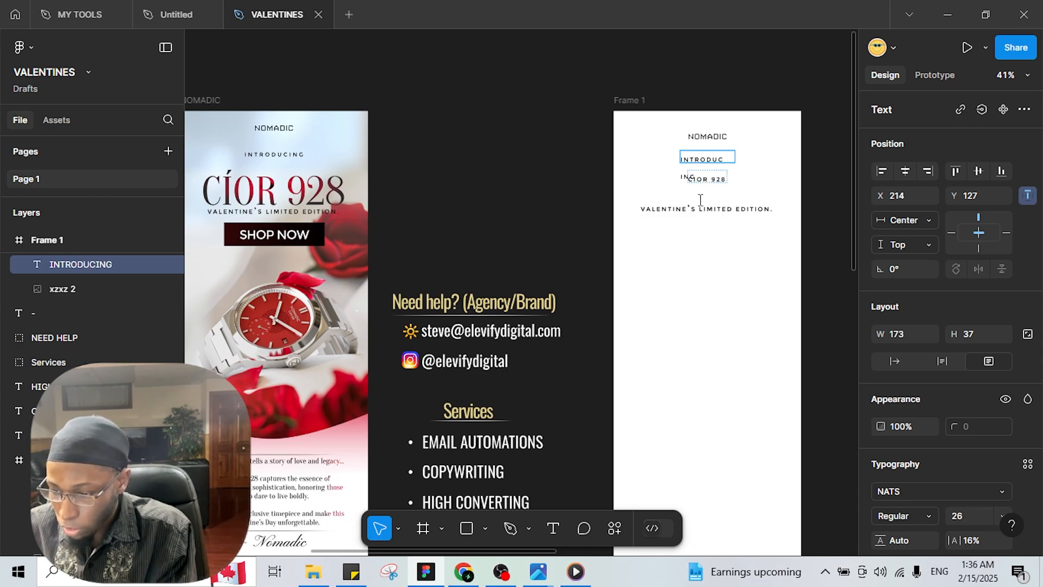
key("Escape")
mouse_move(738, 155)
left_mouse_down()
mouse_move(749, 160)
mouse_move(741, 166)
left_mouse_up()
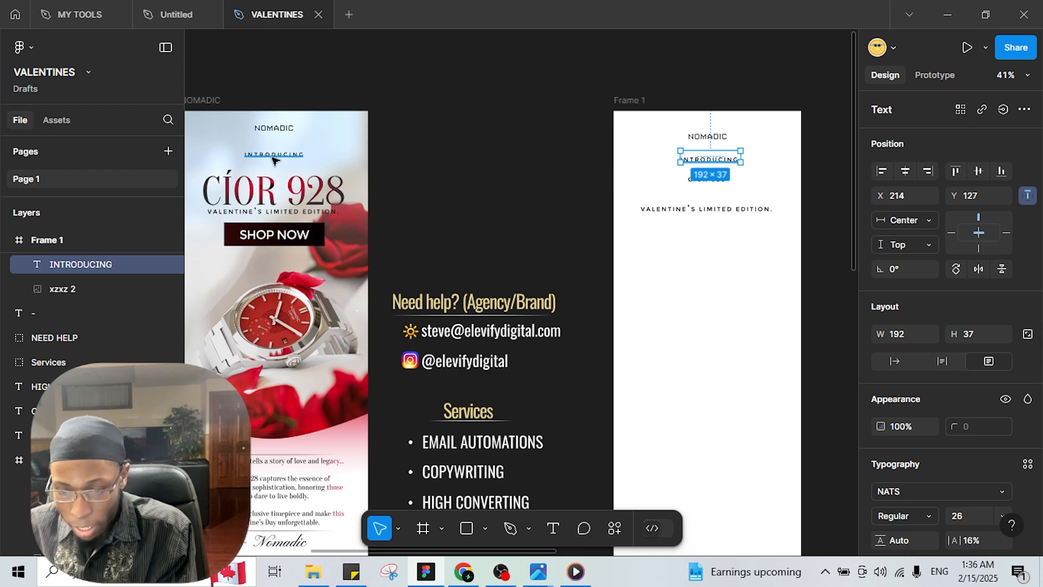
Examine the letter spacing of the reference design's "INTRODUCING" line against the one in Frame 1
scroll(274, 160, "up", 10)
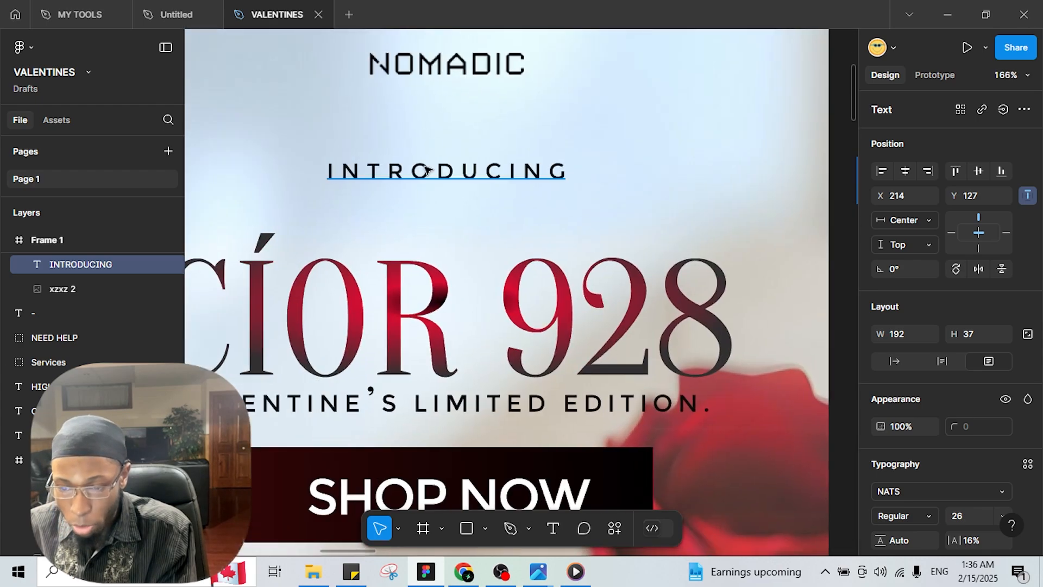
left_click_drag(690, 169, 190, 168)
left_click_drag(760, 187, 431, 205)
scroll(505, 210, "down", 5)
scroll(742, 212, "right", 3)
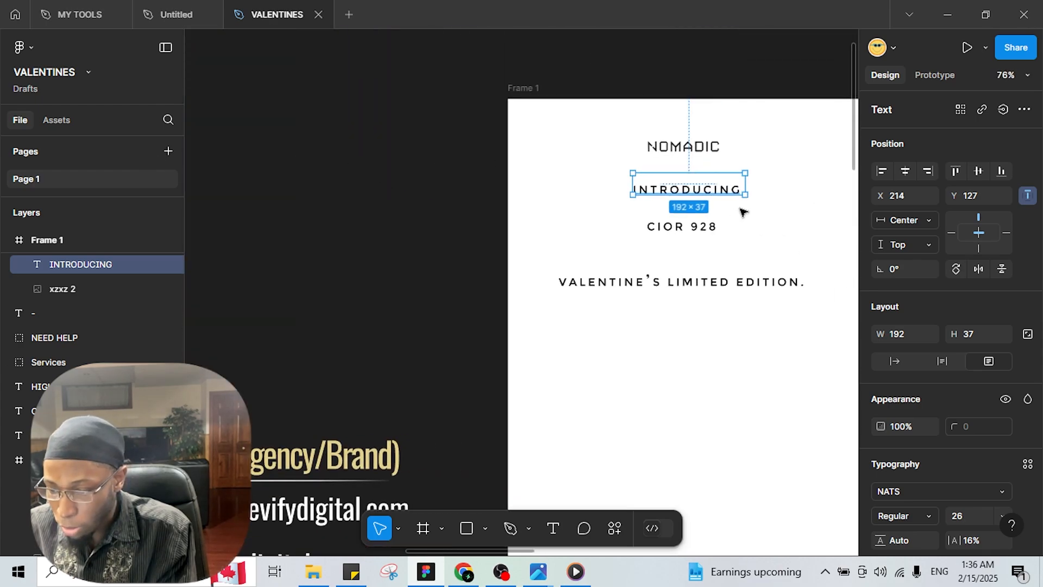
left_click(766, 196)
left_click(702, 190)
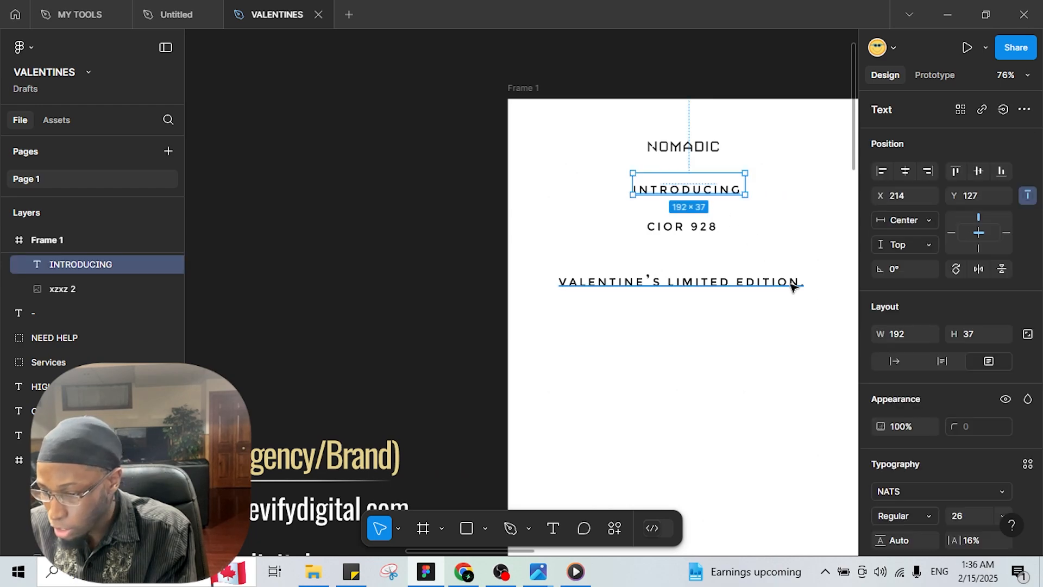
scroll(989, 456, "down", 3)
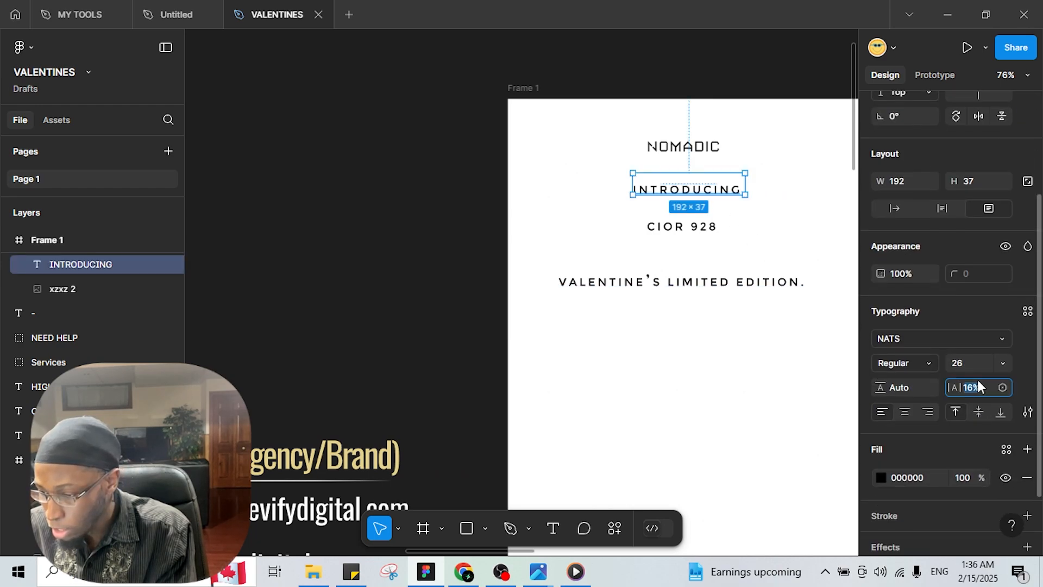
scroll(558, 280, "left", 10)
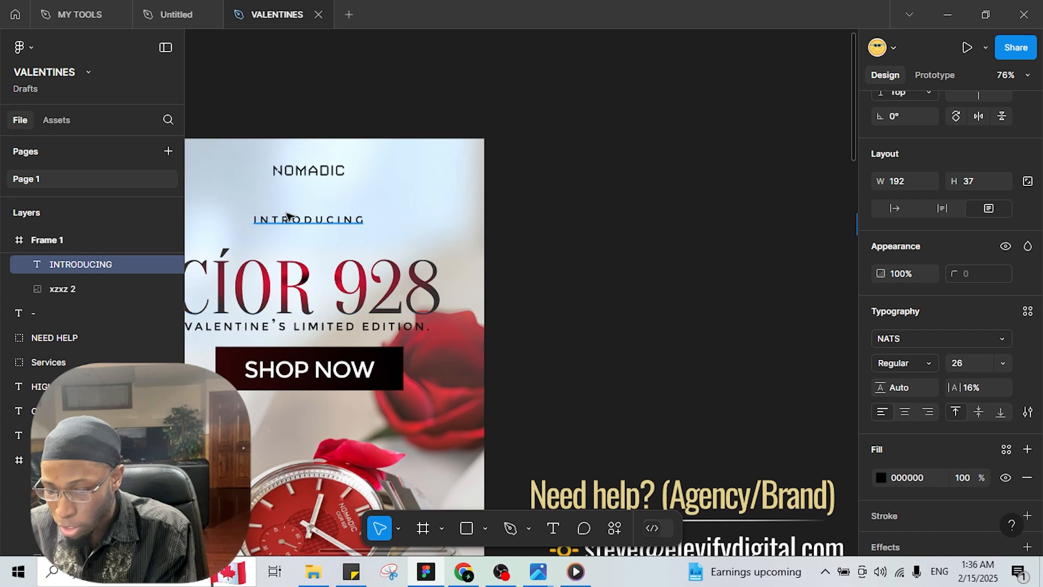
left_click(291, 223)
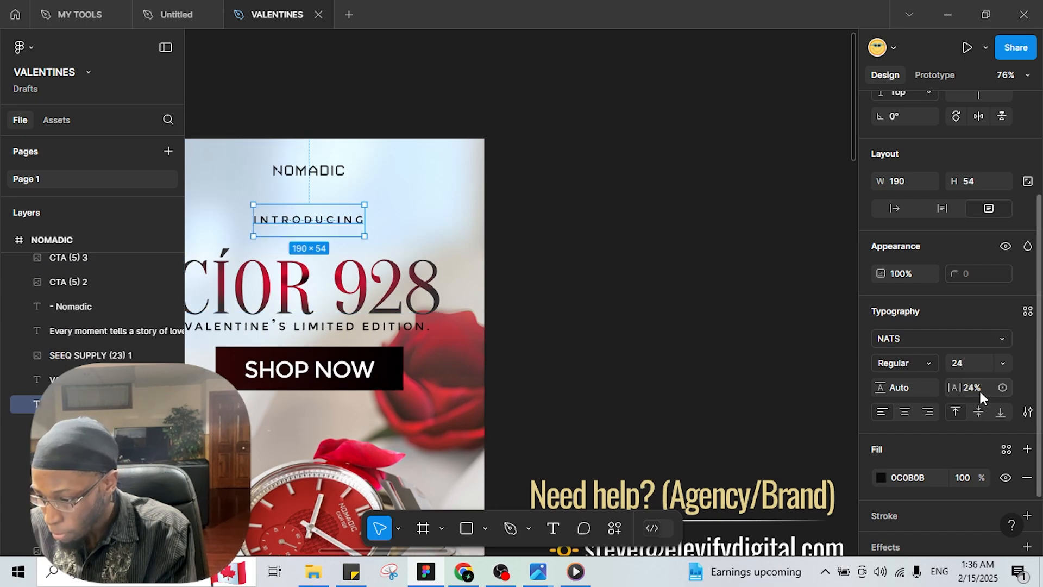
Set the letter spacing of Frame 1's "INTRODUCING" text to 24% and widen its box to about 208
left_click_drag(807, 371, 306, 323)
left_click(565, 220)
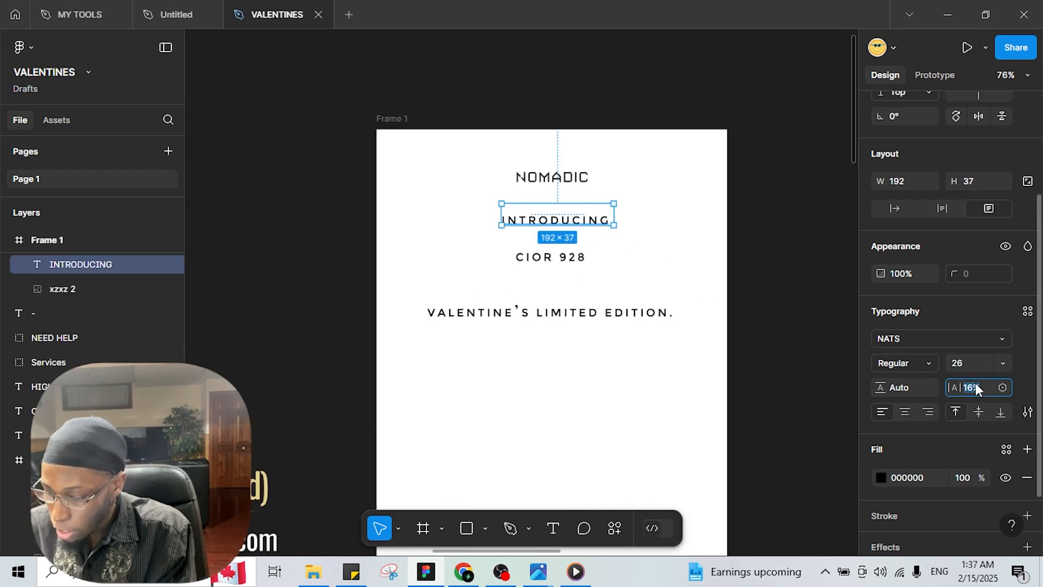
type("24")
key("Return")
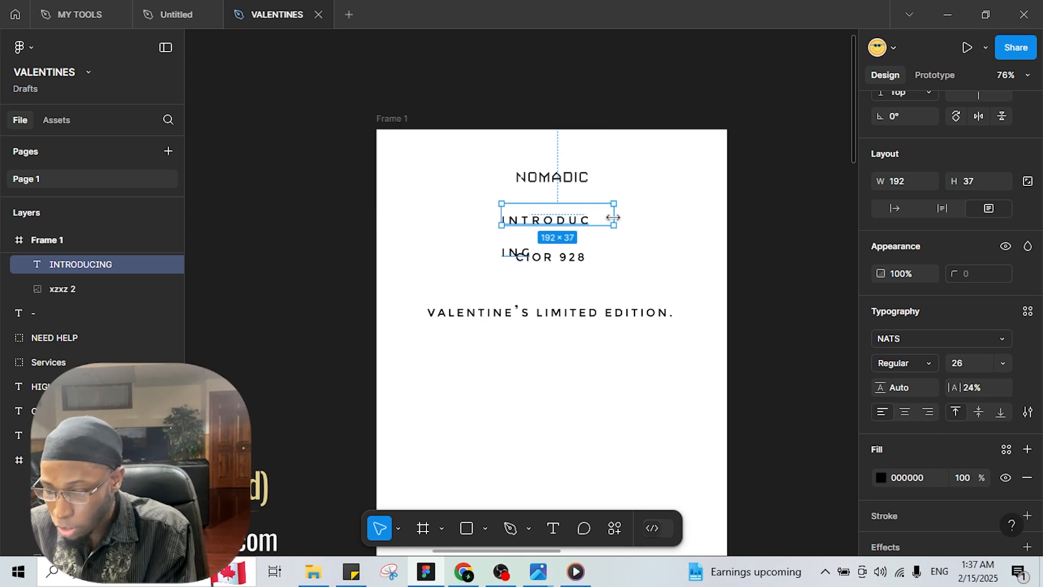
left_click_drag(642, 215, 626, 234)
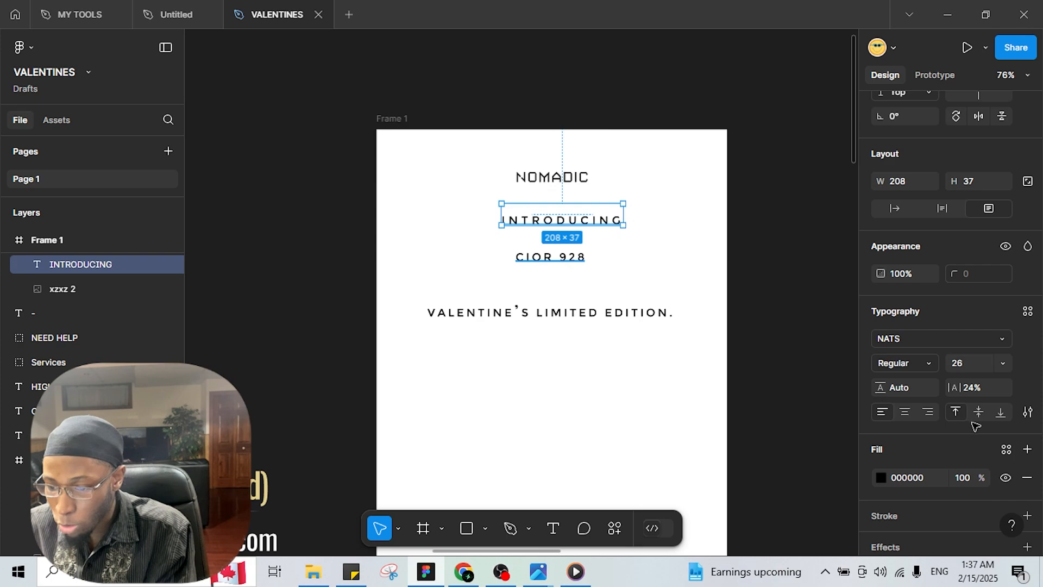
Set the font size of the "CIOR 928" text in Frame 1 to 128
left_click(550, 257)
scroll(986, 486, "down", 2)
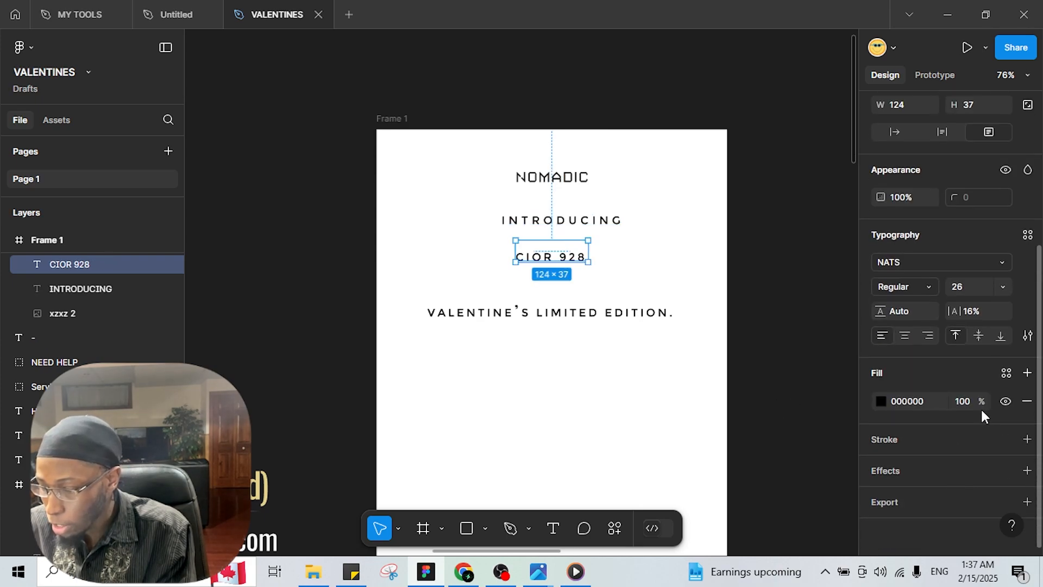
left_click(999, 287)
left_click(985, 501)
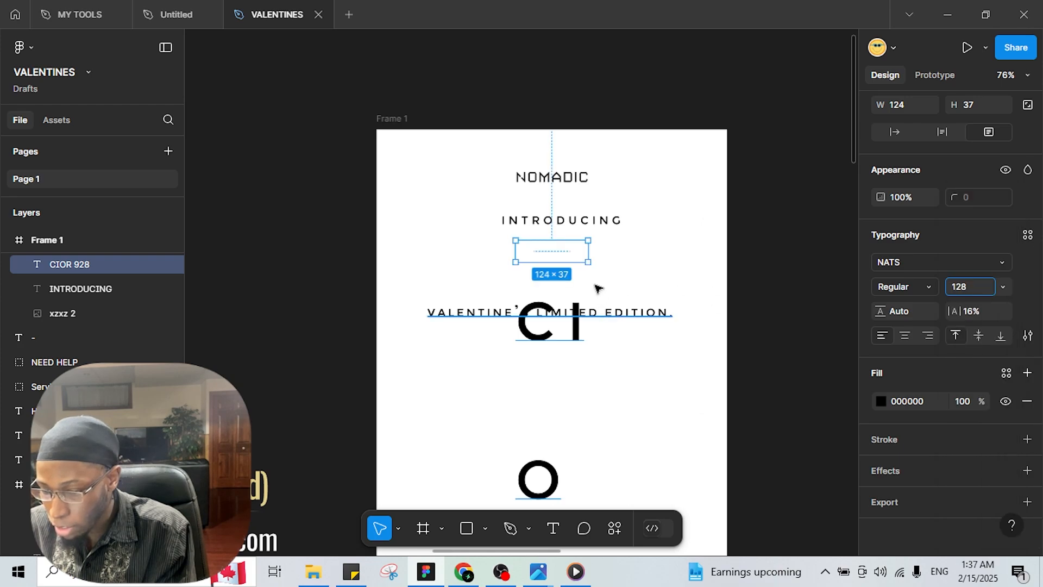
Resize the "CIOR 928" text box to about 622 wide and position it centred in the frame at about Y 97
left_click_drag(590, 251, 850, 256)
left_click_drag(539, 251, 373, 206)
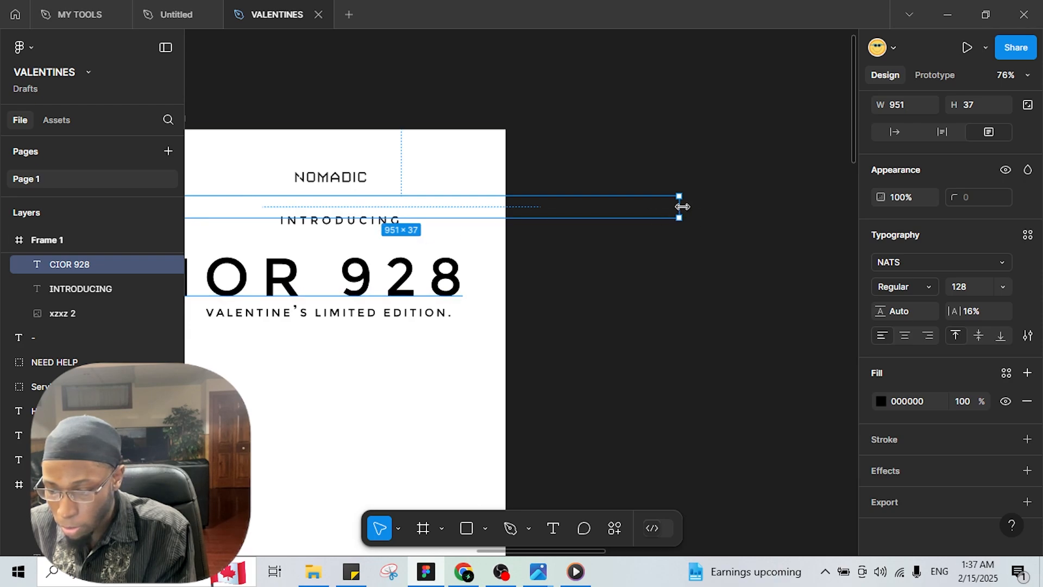
left_click_drag(683, 206, 484, 207)
scroll(546, 235, "left", 5)
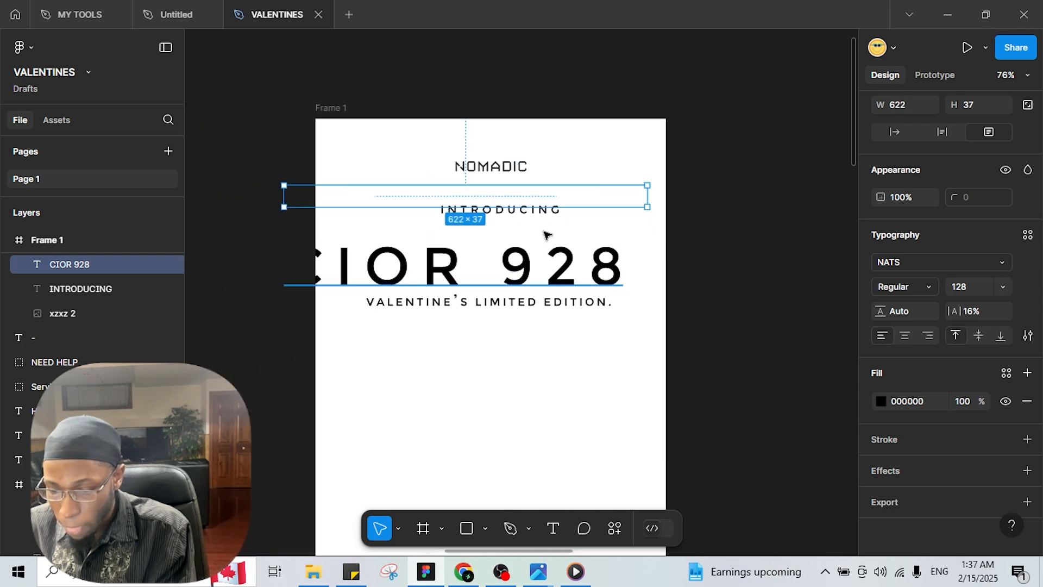
mouse_move(368, 197)
left_mouse_down()
mouse_move(400, 200)
mouse_move(363, 177)
mouse_move(366, 188)
left_mouse_up()
scroll(407, 289, "down", 3)
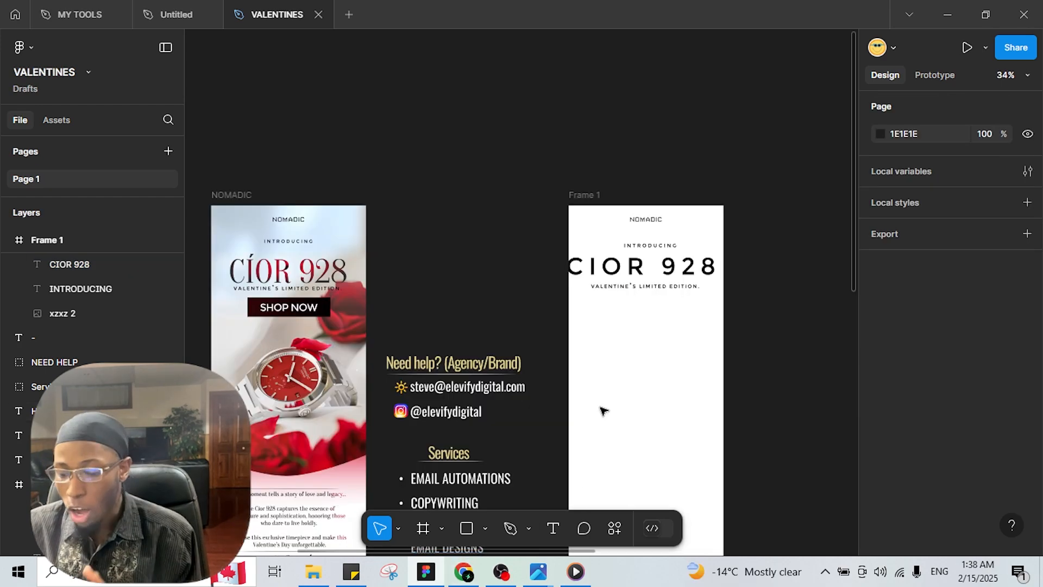
left_click(637, 267)
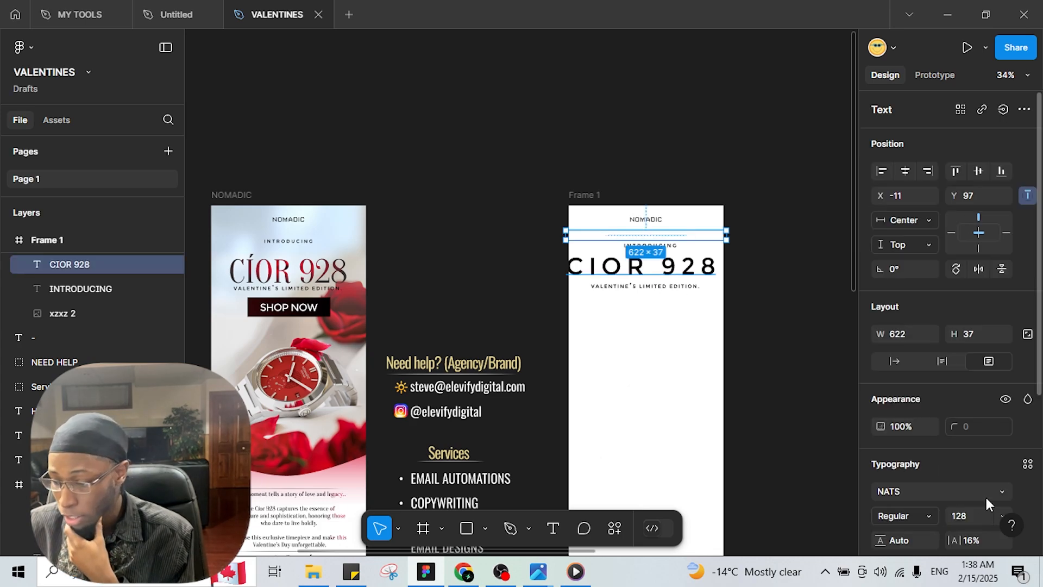
left_click(469, 578)
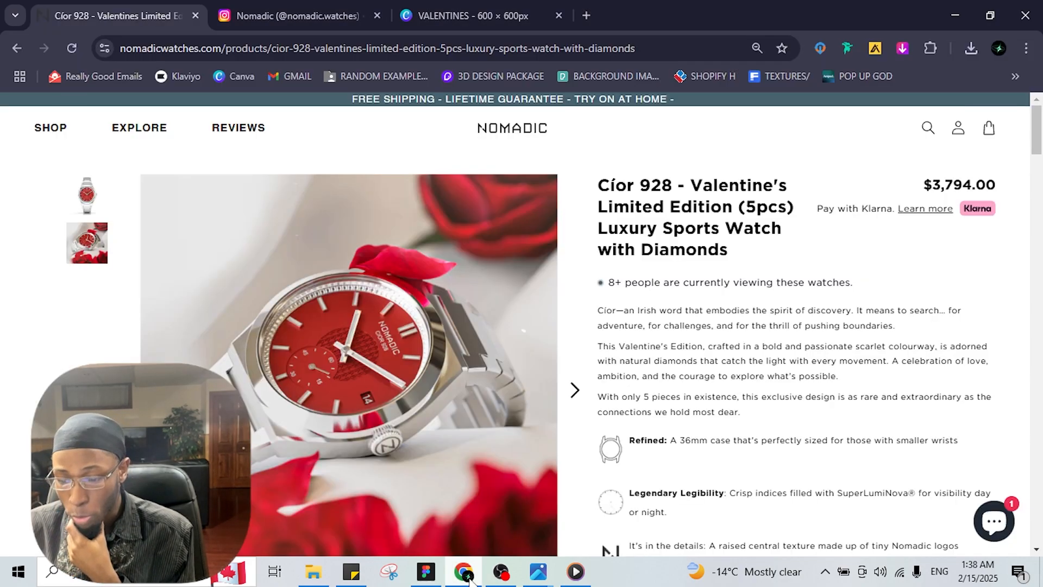
scroll(827, 373, "down", 2)
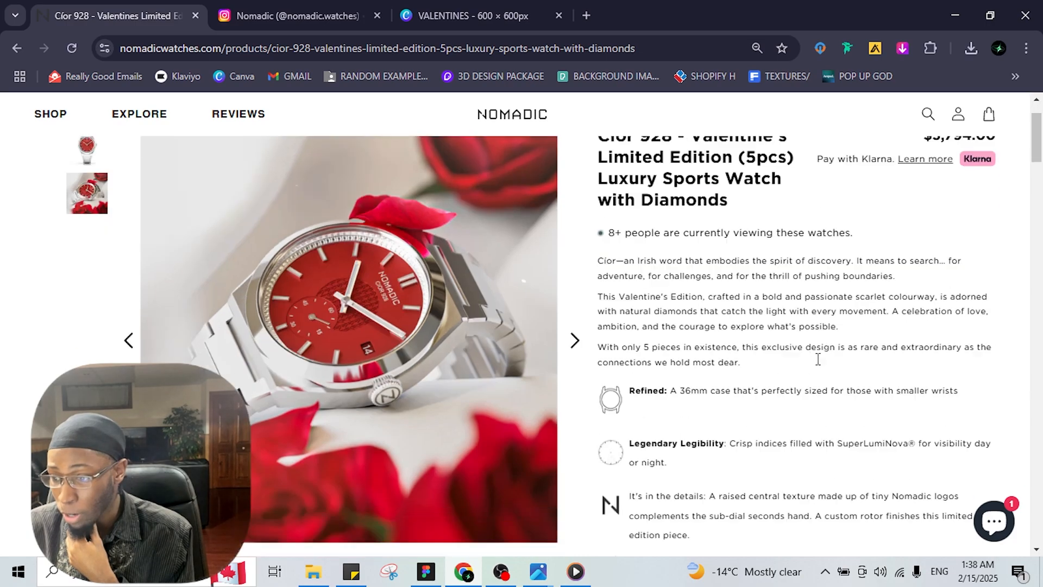
left_click(848, 50)
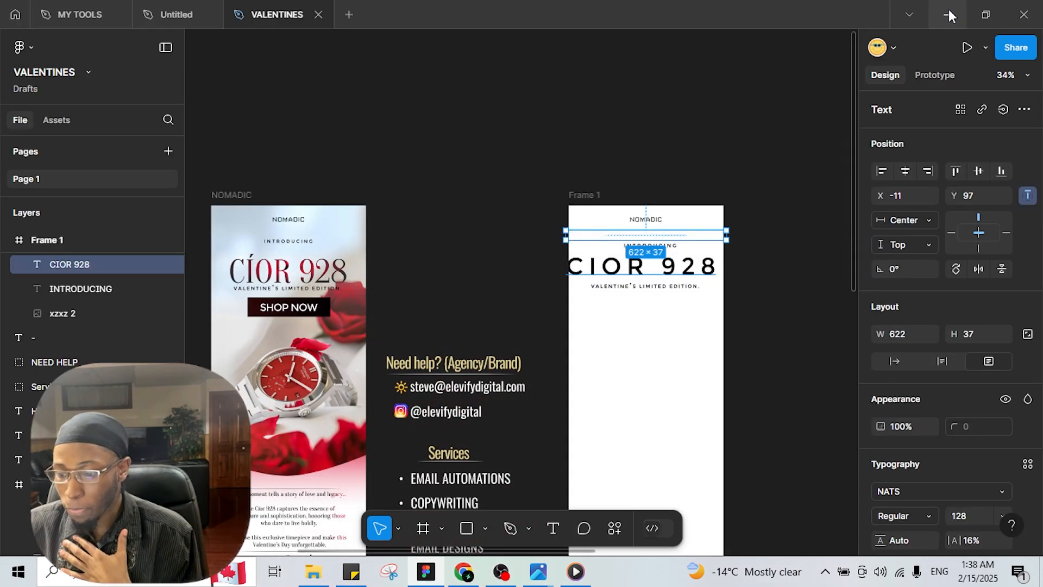
left_click(955, 15)
Change the font of the "CIOR 928" text in Frame 1 to Oranienbaum, matching the reference headline
left_click(288, 270)
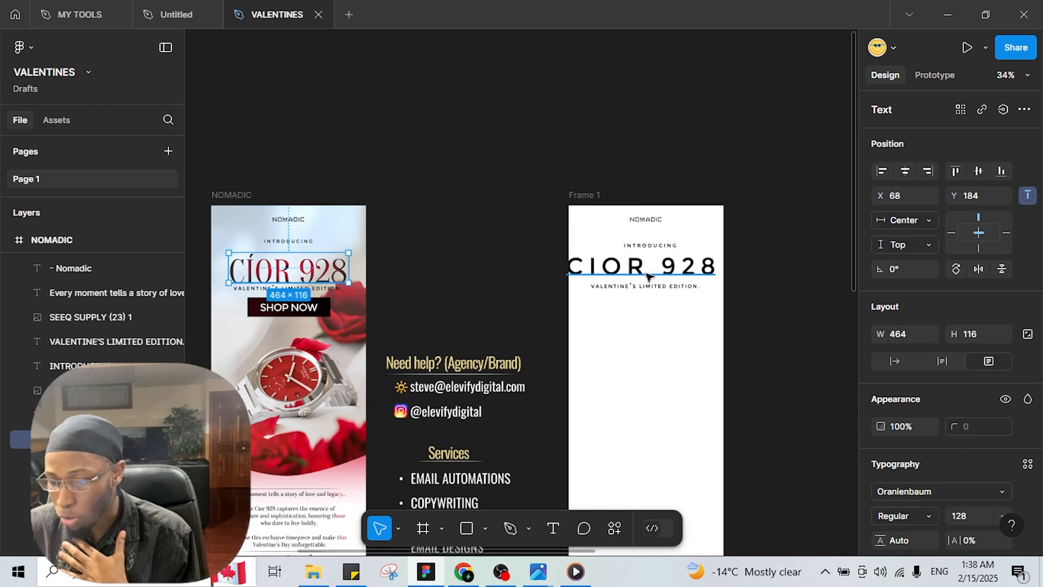
left_click(642, 235)
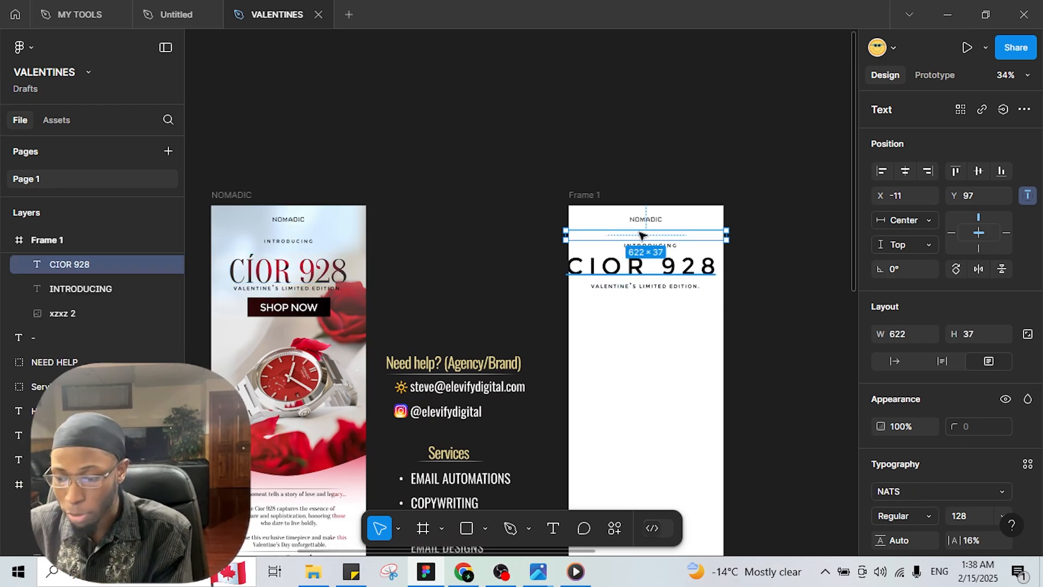
double_click(607, 274)
left_click(607, 275)
double_click(607, 275)
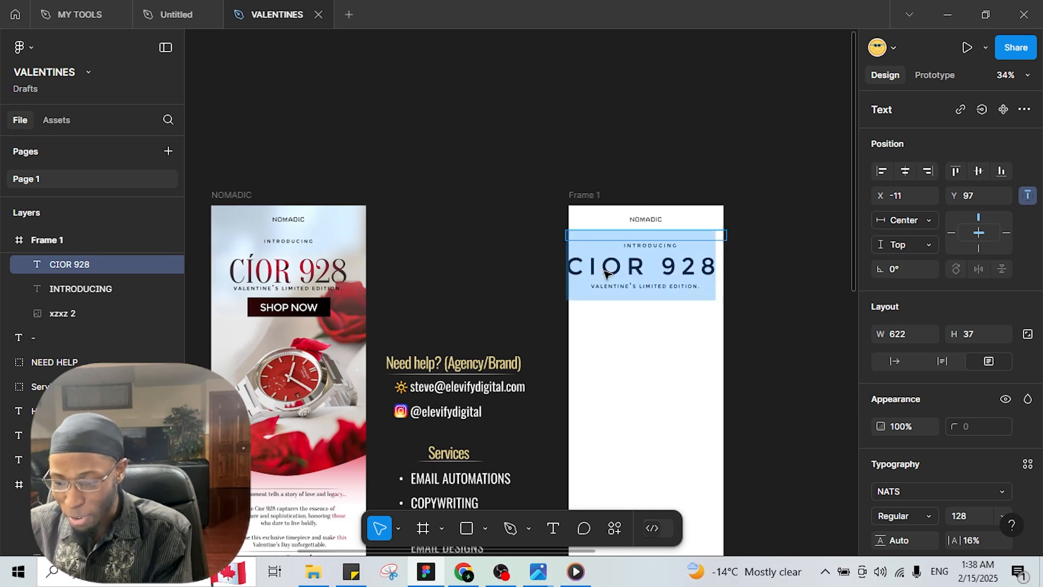
left_click(1003, 491)
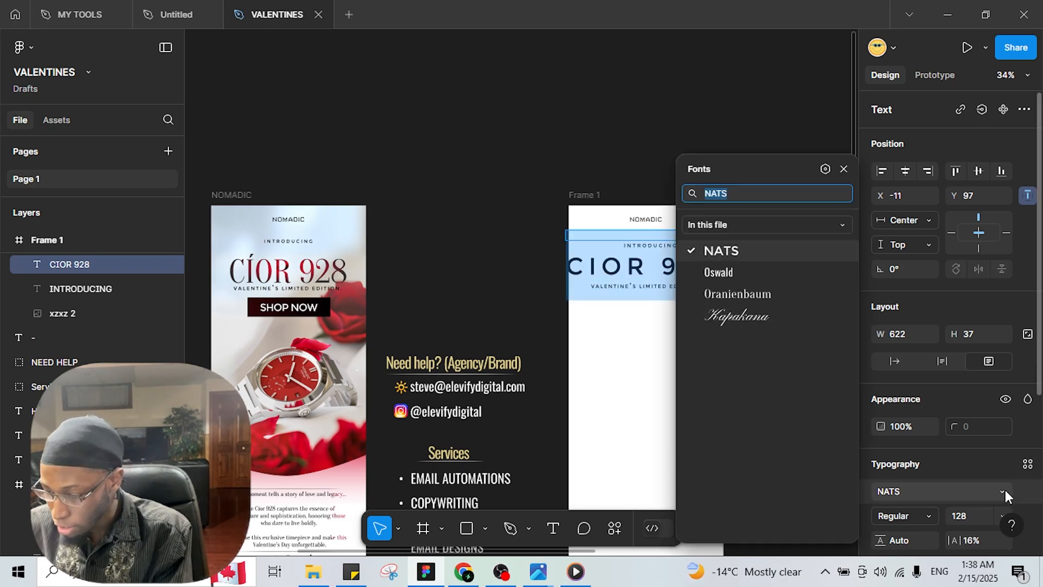
left_click(766, 295)
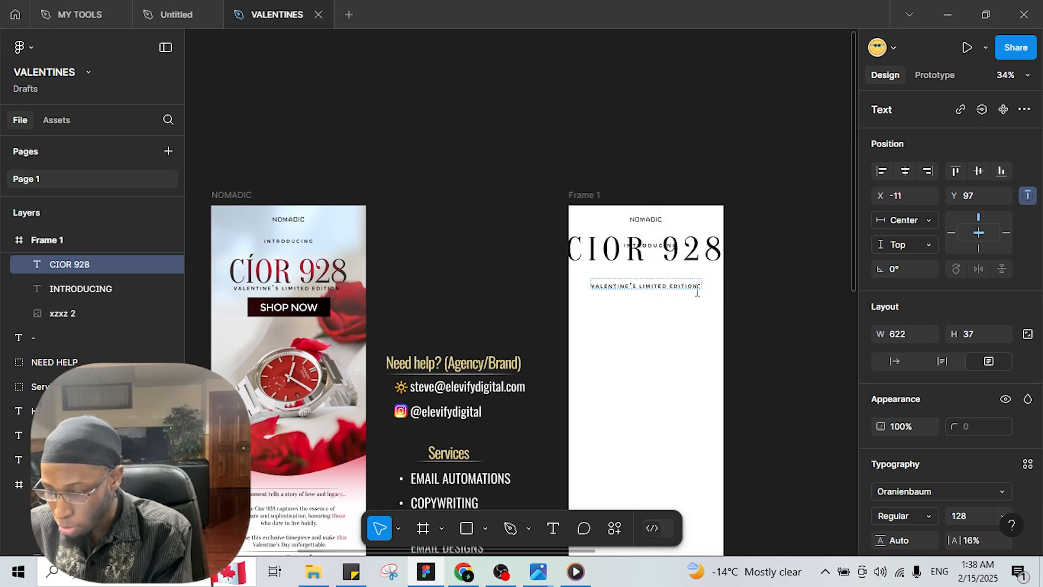
Move the "CIOR 928" text down to about Y 164, below "INTRODUCING", and set its letter spacing to 0%
scroll(663, 300, "up", 5)
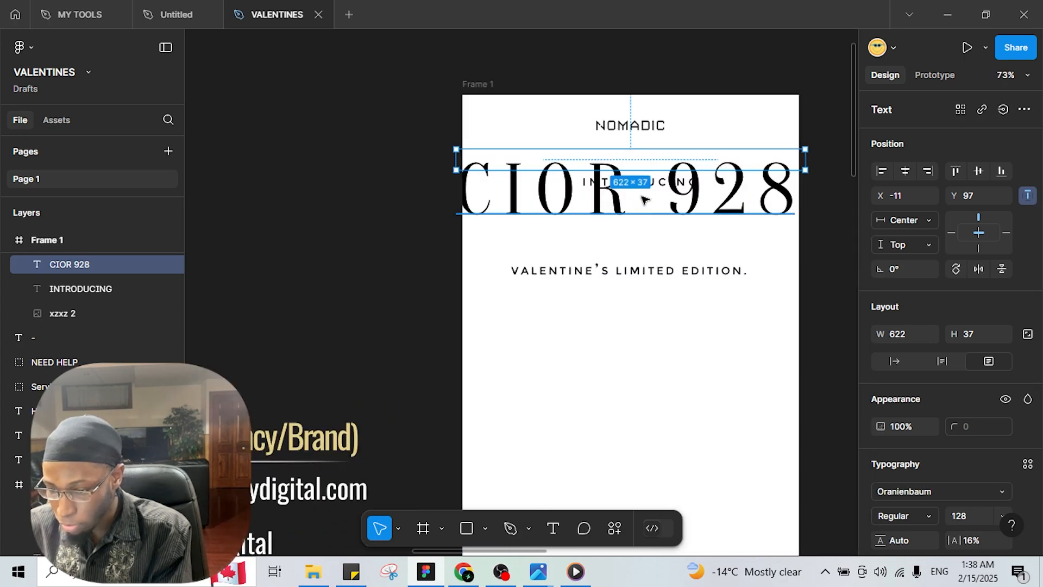
left_click_drag(646, 200, 645, 237)
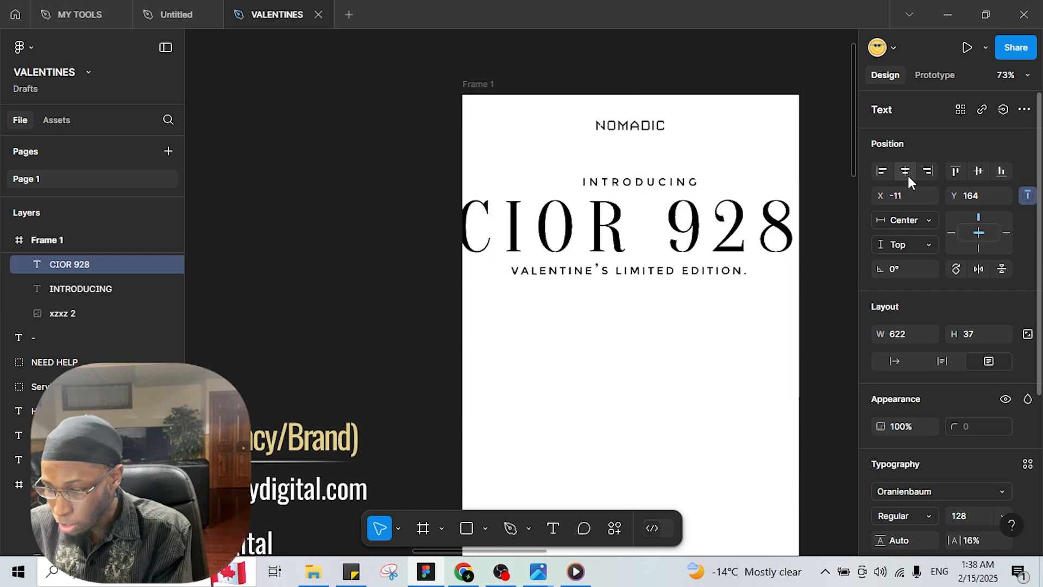
scroll(544, 321, "down", 3)
scroll(564, 258, "left", 3)
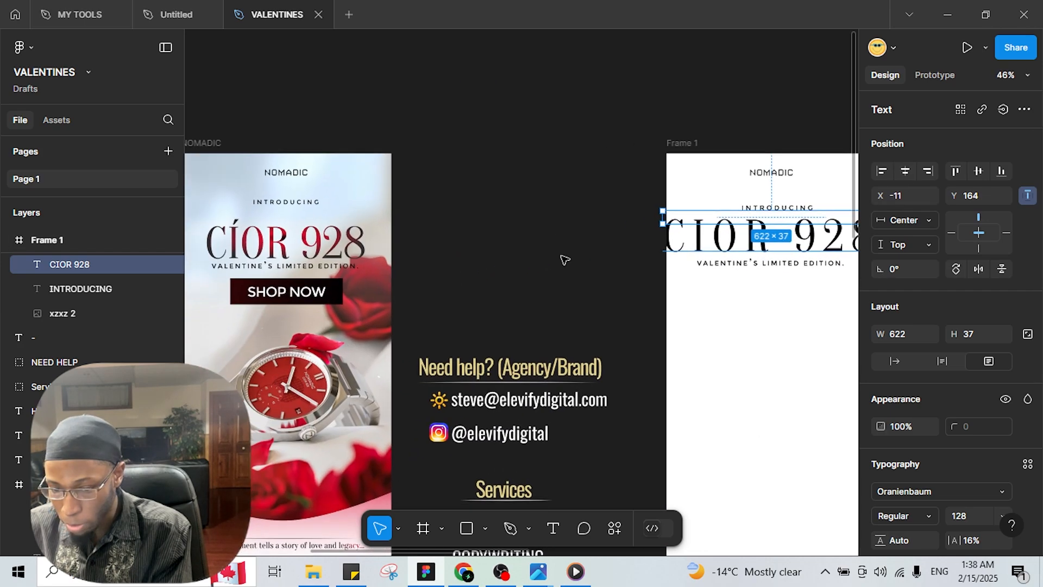
left_click(322, 247)
scroll(731, 274, "right", 2)
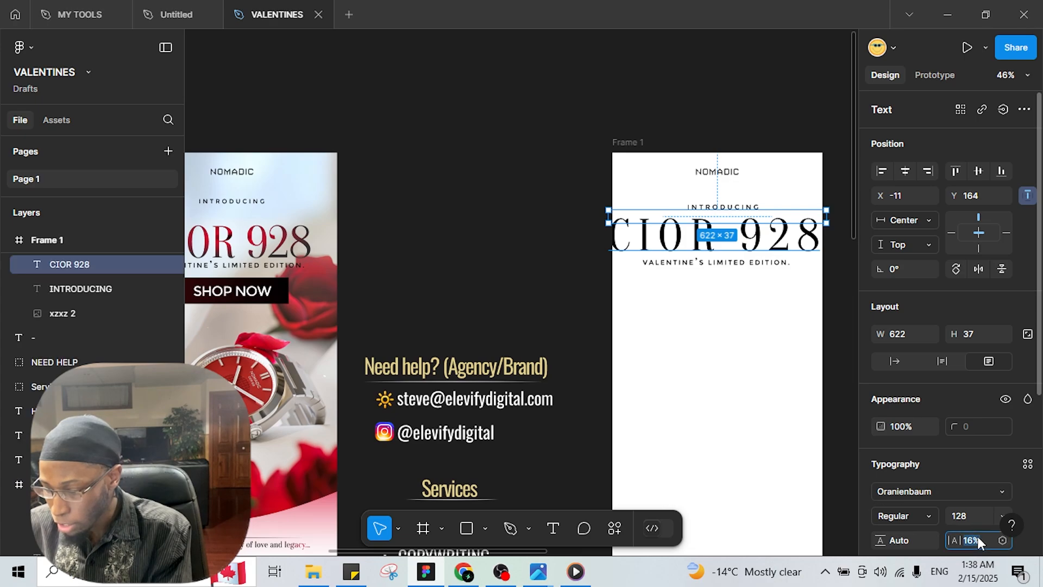
type("0")
key("Return")
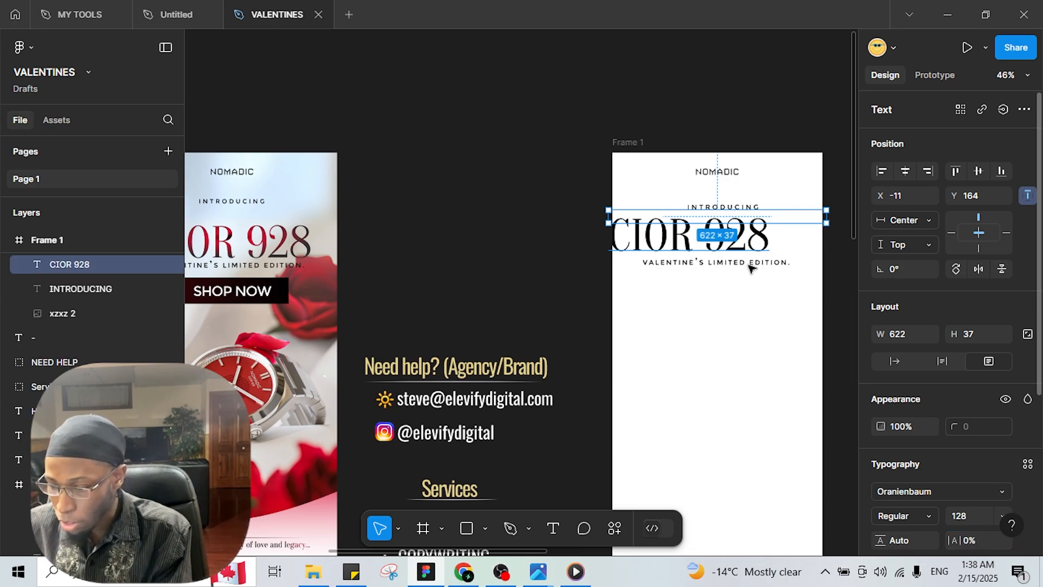
Narrow the "CIOR 928" text box to about 473 wide and centre it horizontally in Frame 1
left_click_drag(799, 222, 774, 222)
left_click(911, 174)
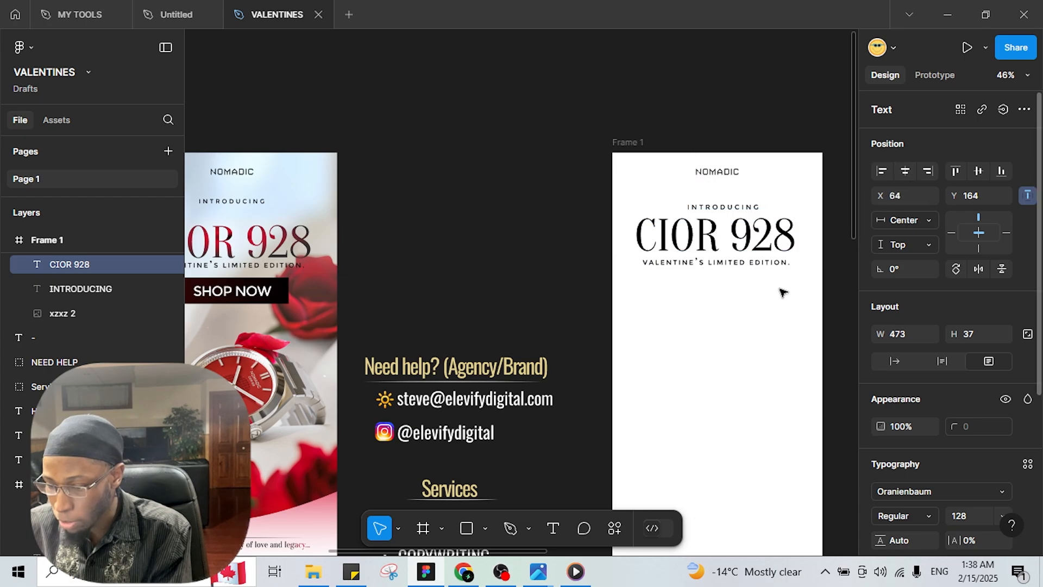
left_click_drag(483, 238, 528, 184)
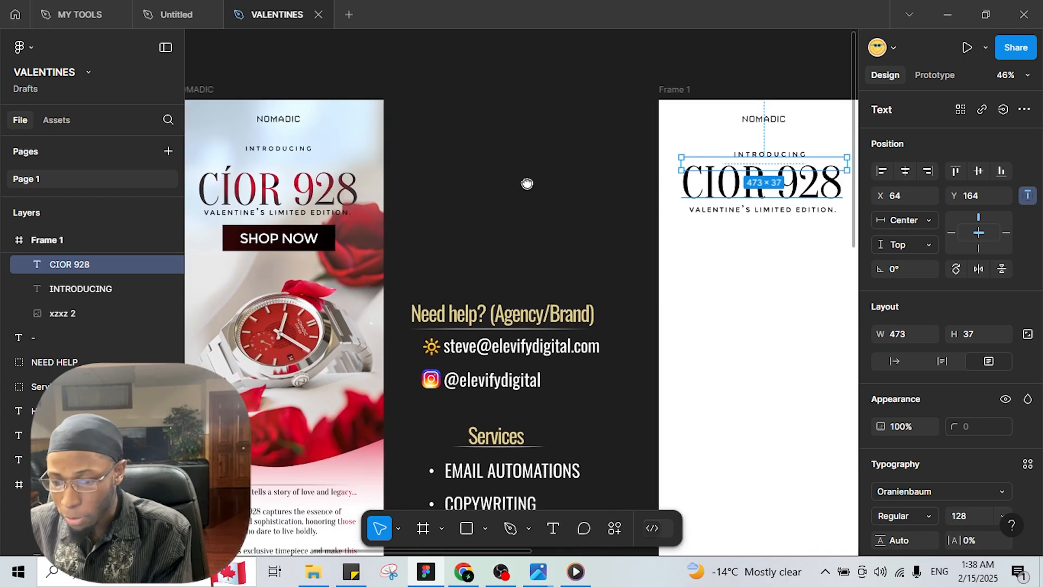
left_click(742, 212)
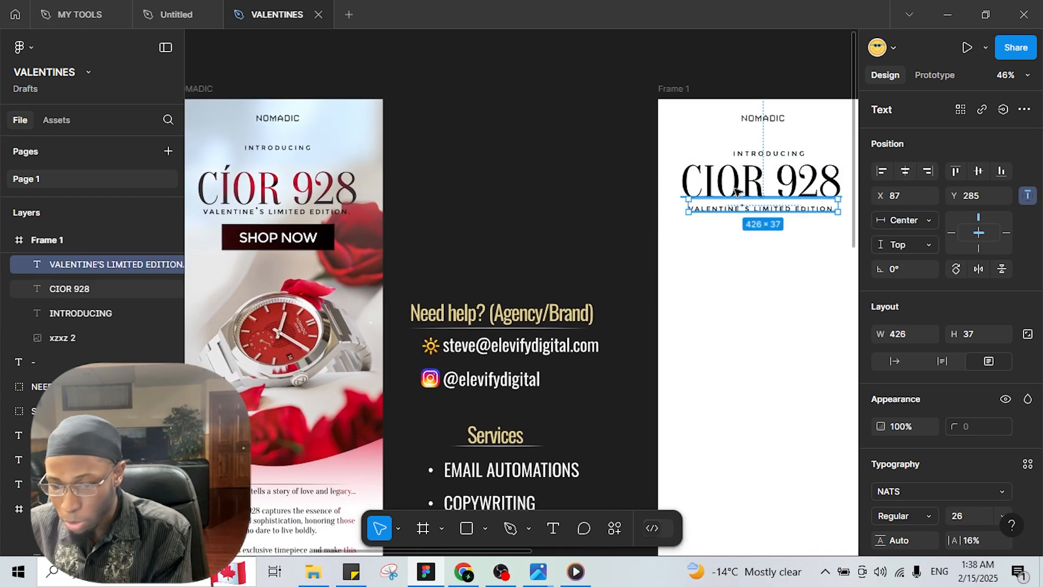
left_click(729, 190)
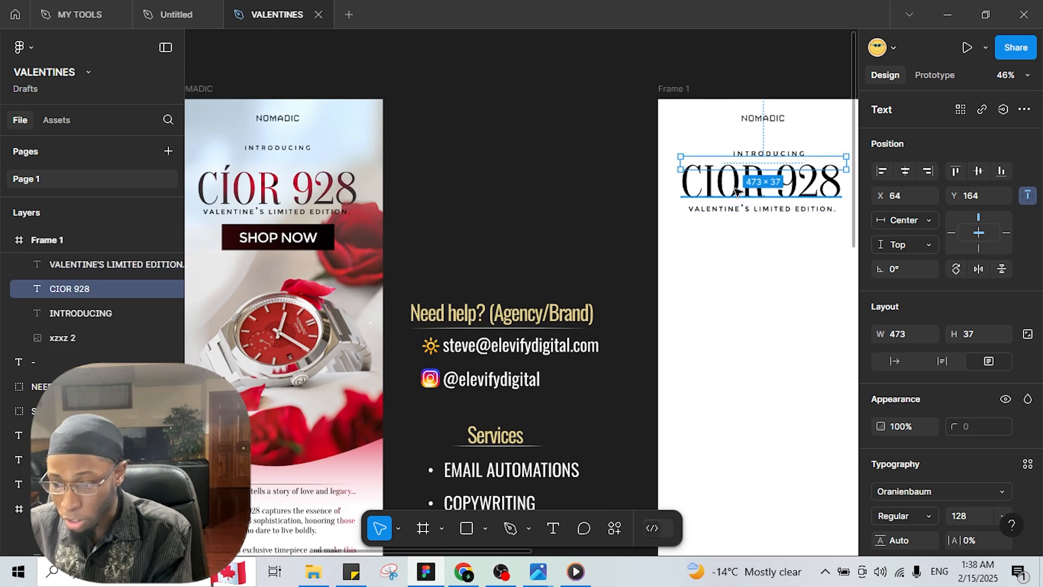
Change the fill of Frame 1's "CIOR 928" text to a linear gradient and open its 100% stop's colour
left_click(267, 193)
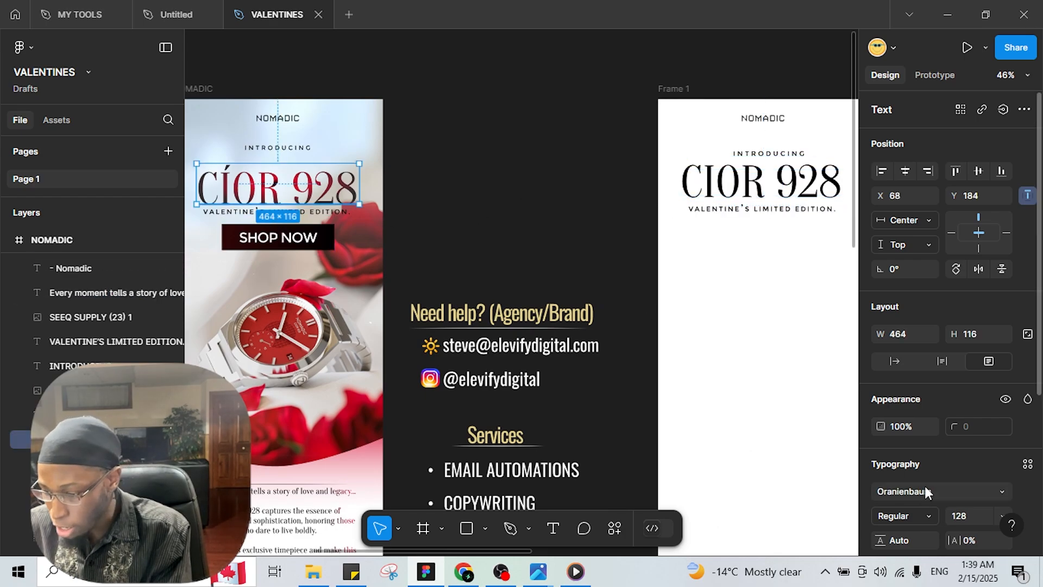
left_click_drag(765, 301, 663, 249)
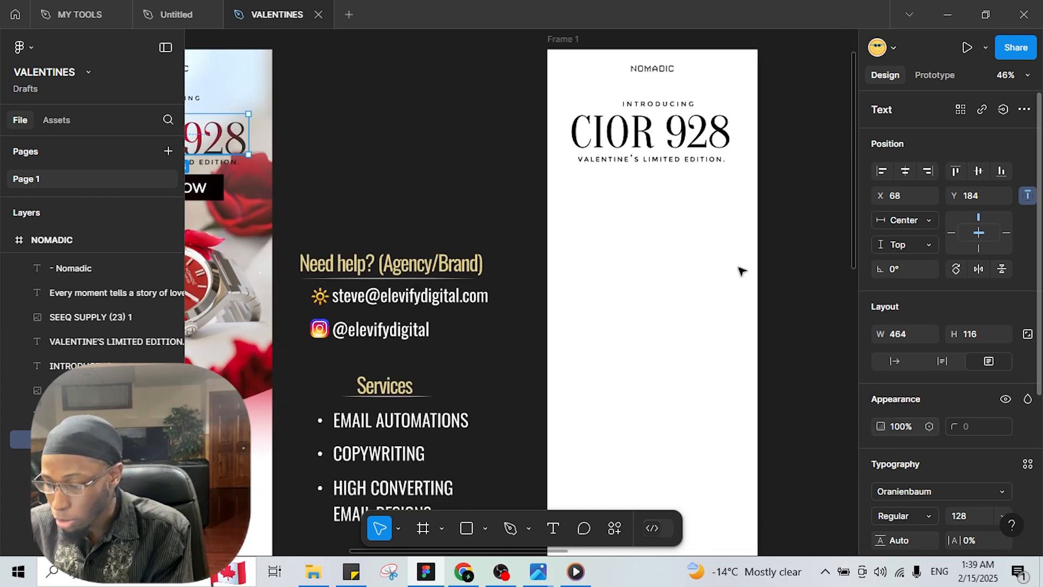
left_click(685, 142)
scroll(894, 399, "down", 4)
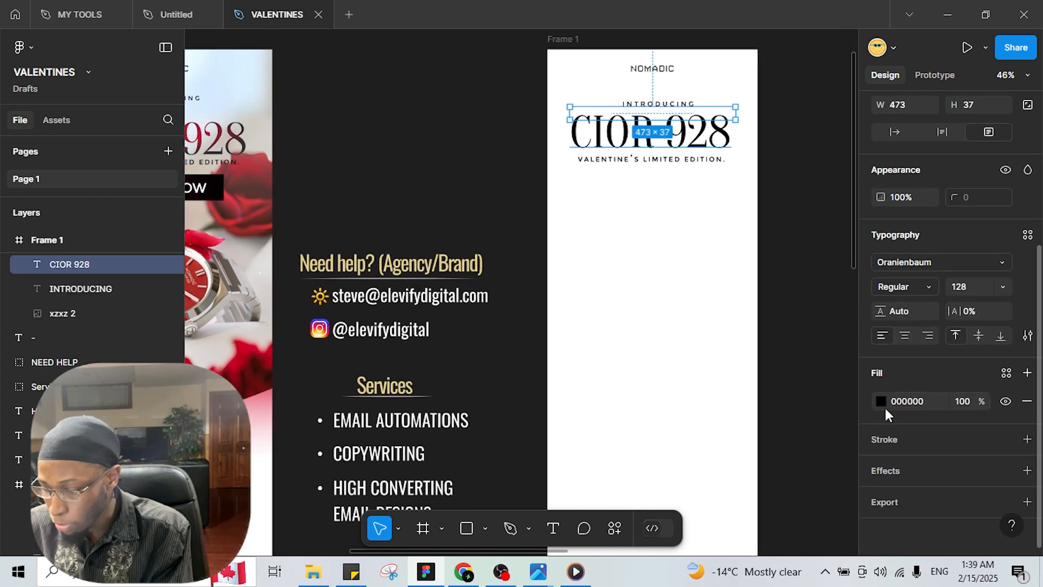
left_click(881, 402)
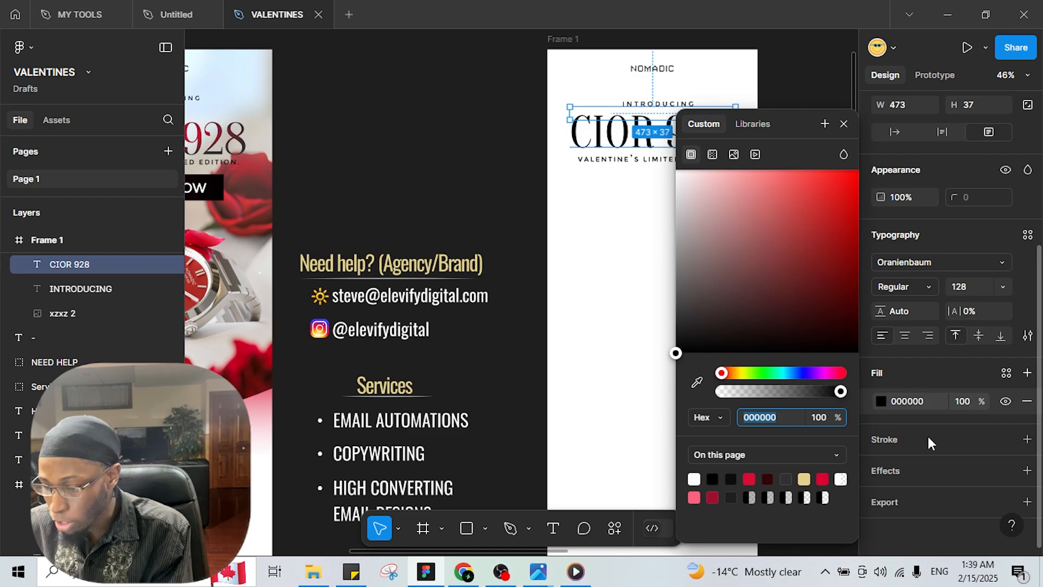
left_click(712, 155)
scroll(507, 139, "up", 3)
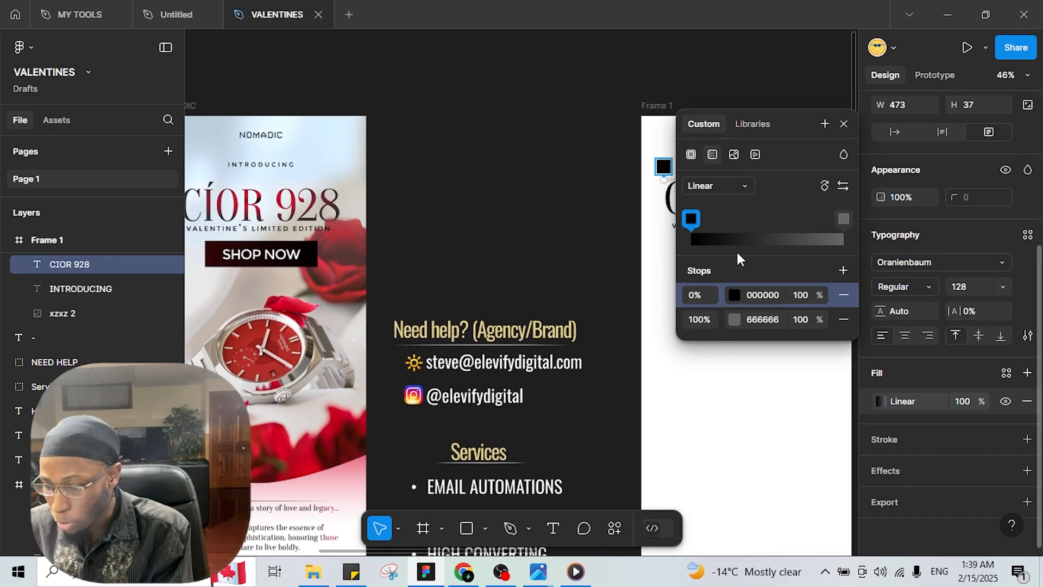
scroll(468, 163, "right", 2)
left_click(733, 320)
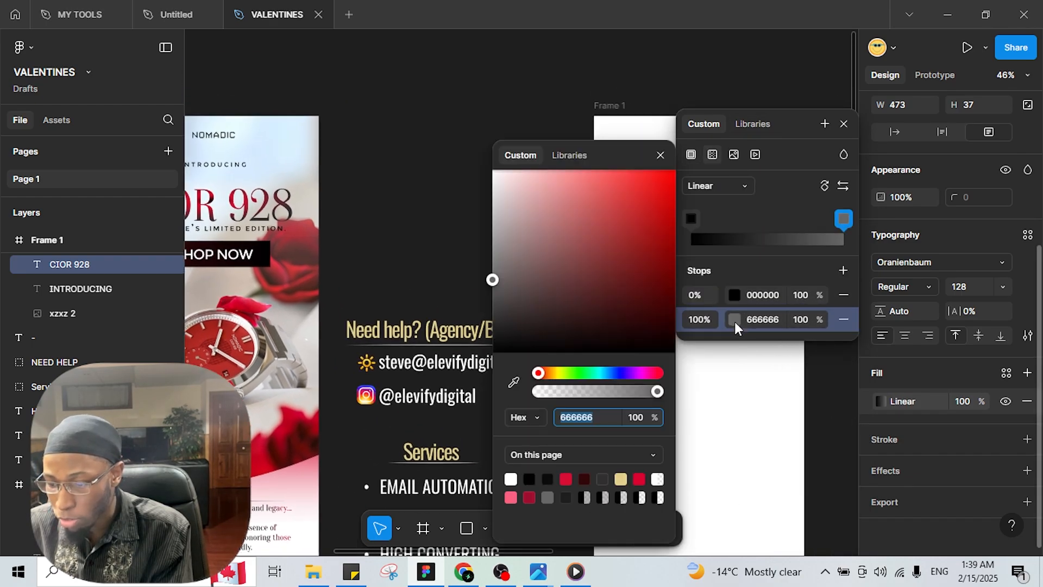
Try the Angular gradient type on the "CIOR 928" fill, and set the type to Radial instead
left_click(743, 187)
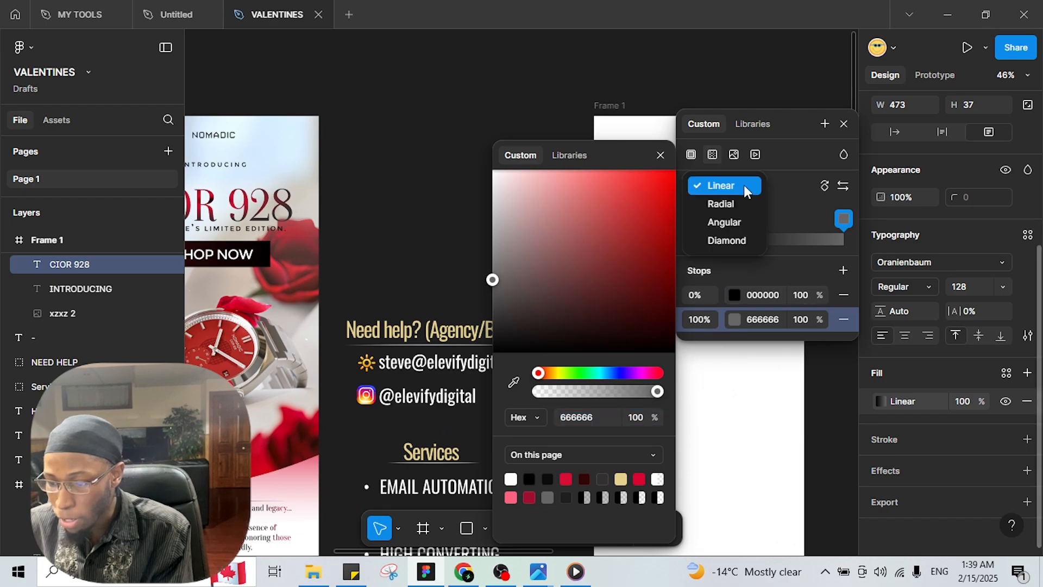
left_click(738, 219)
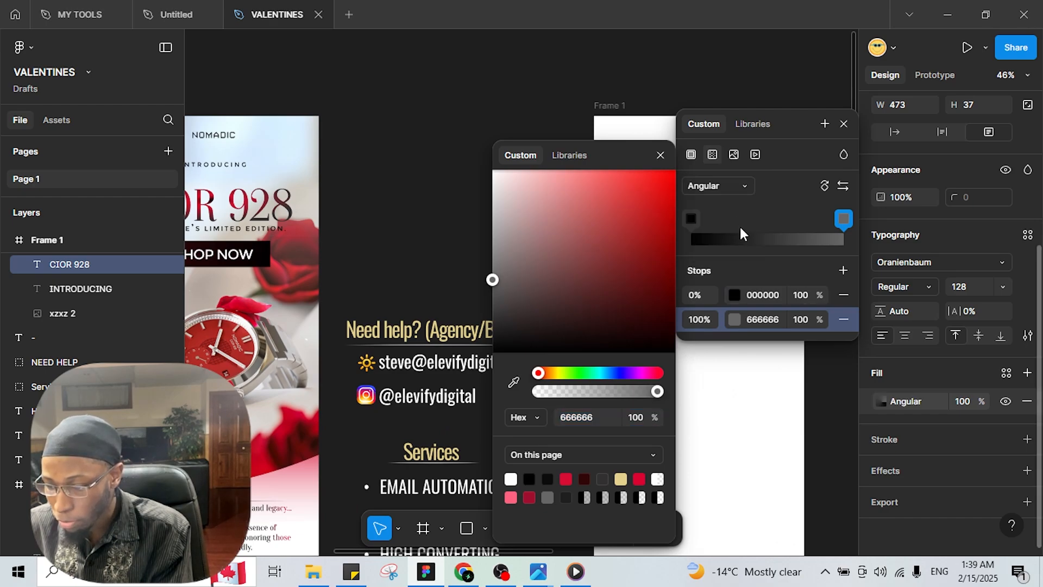
left_click(745, 186)
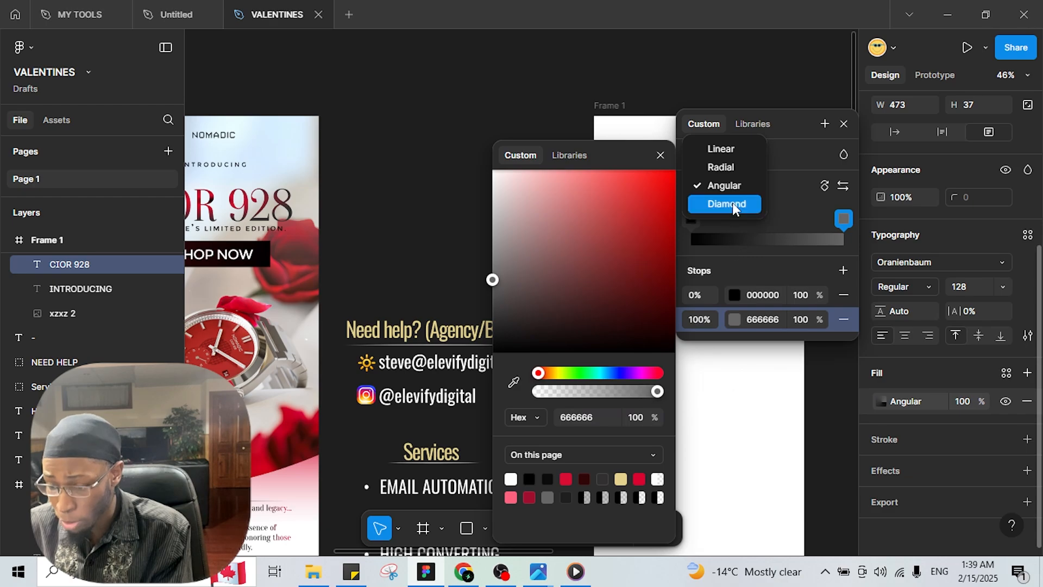
left_click(733, 167)
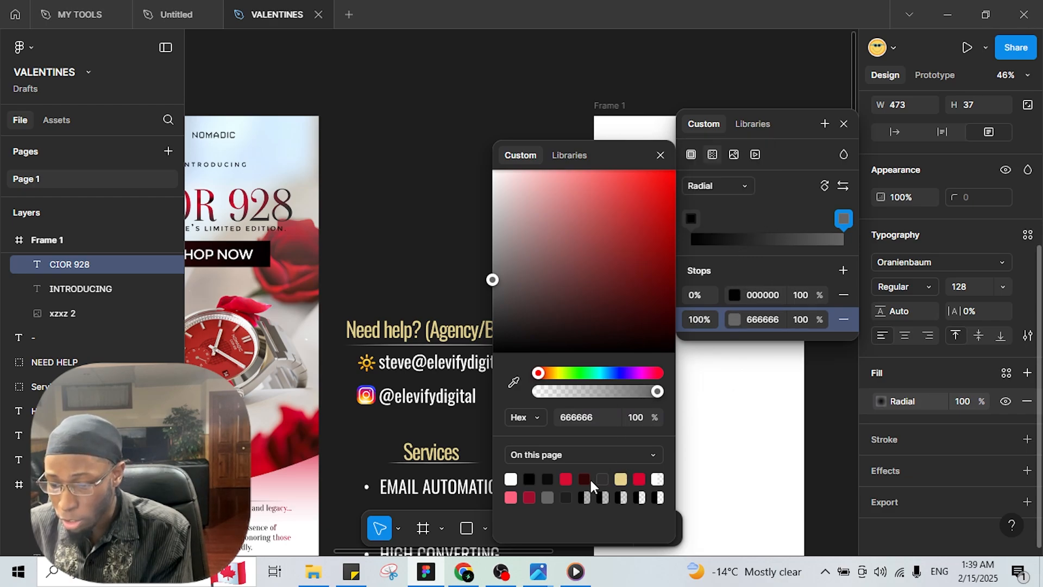
Set the radial gradient's 100% stop to the red BA1414 and move the colour picker away from the headline
left_click(513, 383)
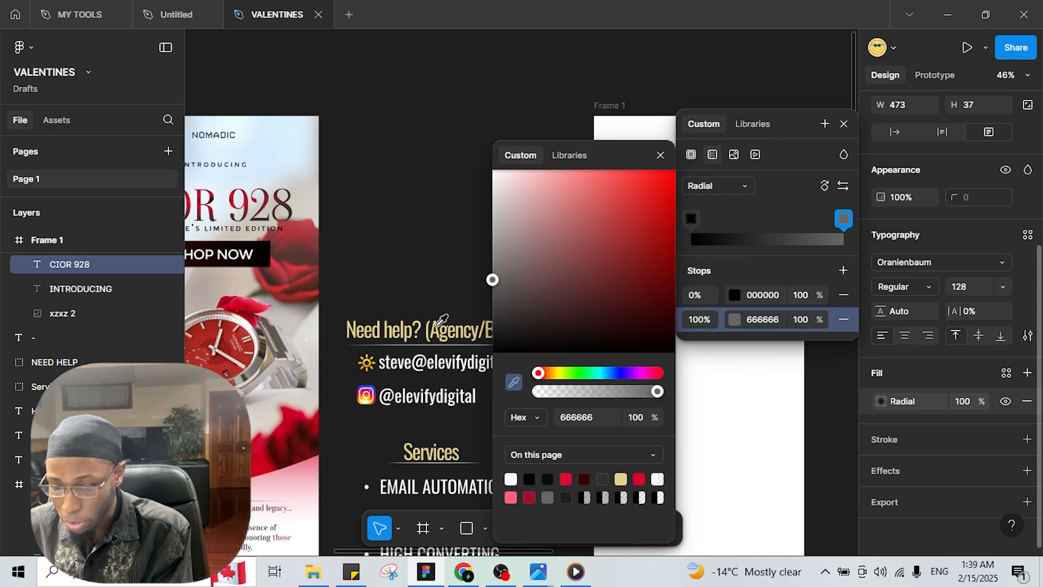
left_click(656, 224)
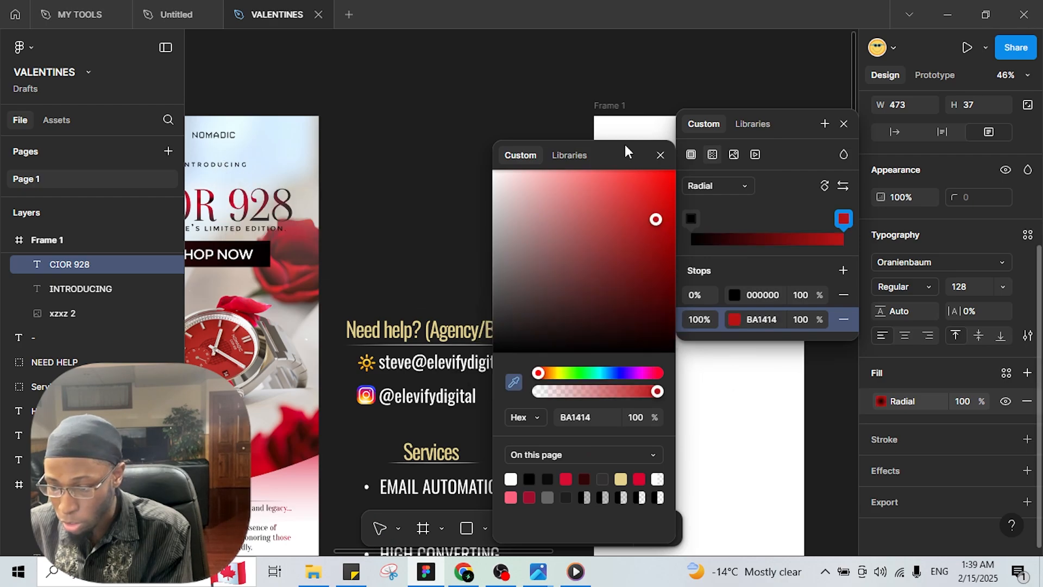
left_click_drag(625, 145, 468, 216)
Compare the gradient of Frame 1's headline with the headline in the NOMADIC reference design
scroll(526, 140, "right", 3)
scroll(478, 131, "down", 1)
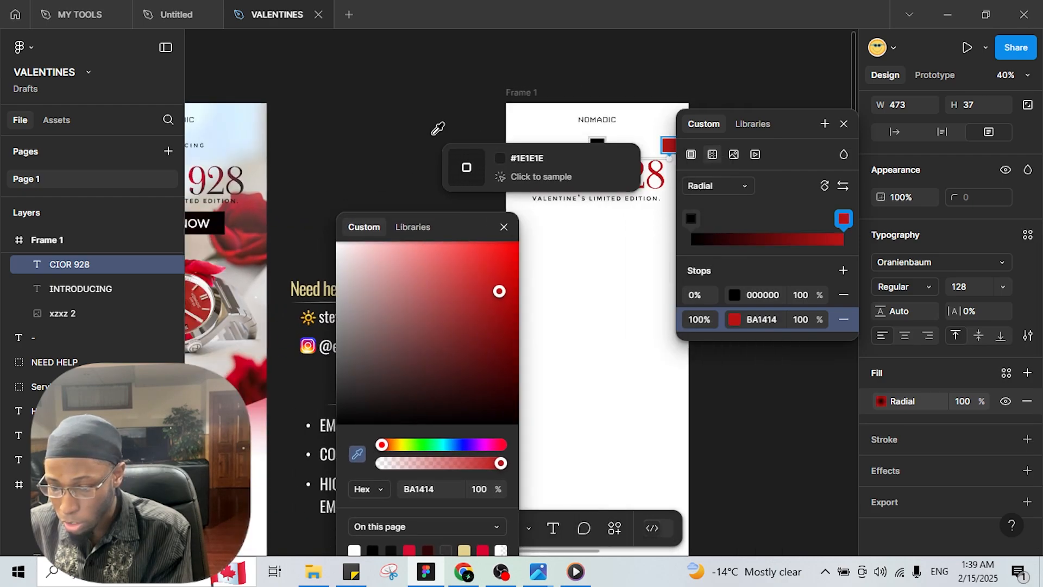
left_click_drag(432, 137, 495, 152)
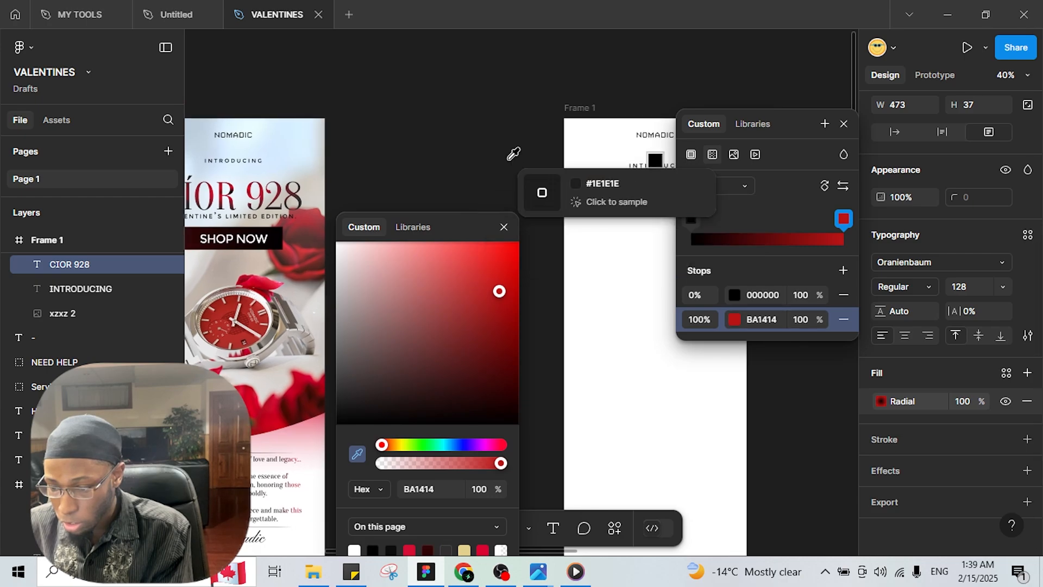
scroll(513, 163, "right", 3)
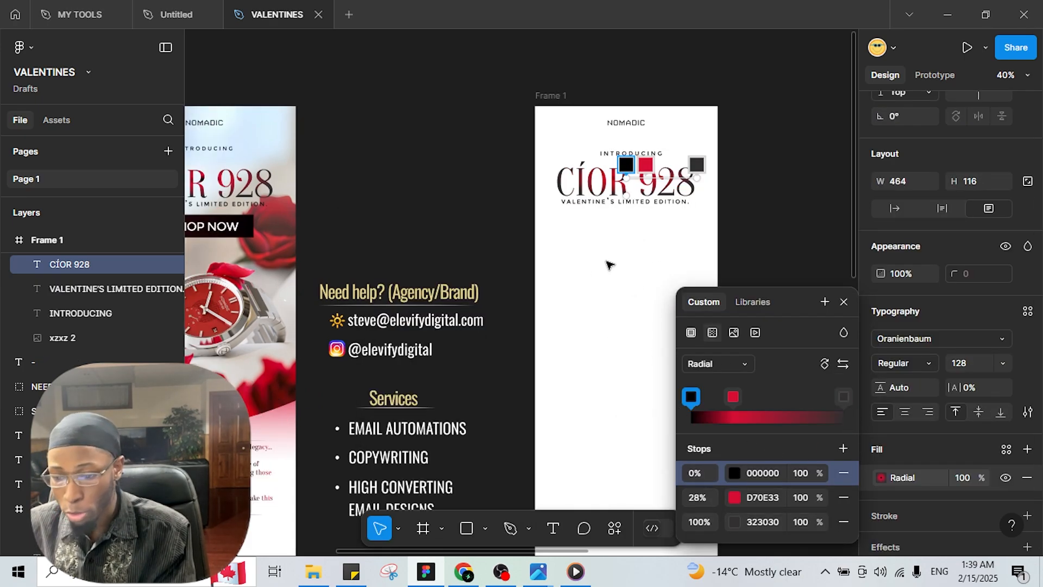
scroll(608, 265, "left", 3)
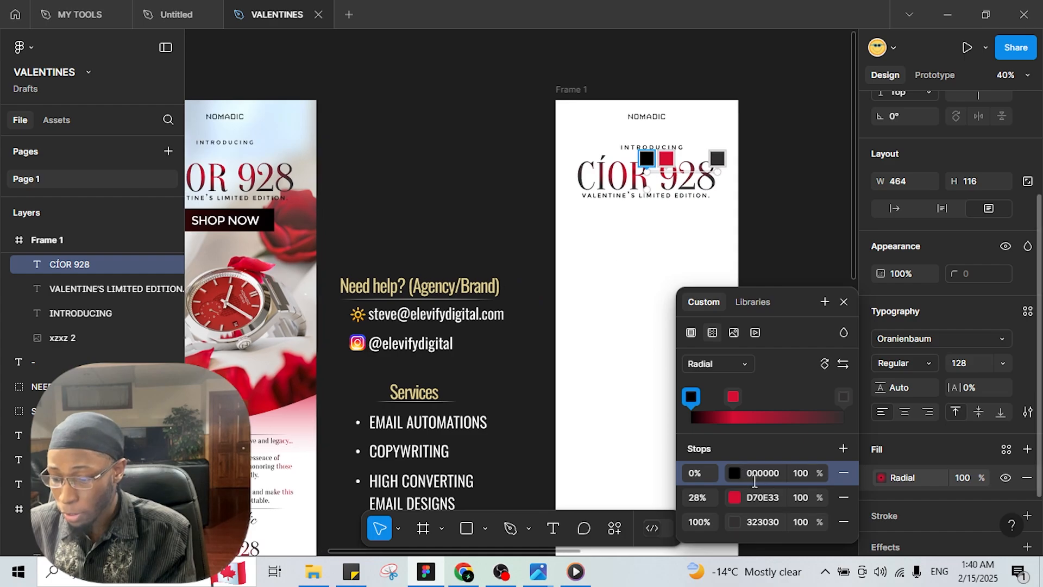
scroll(670, 276, "up", 5, "ctrl")
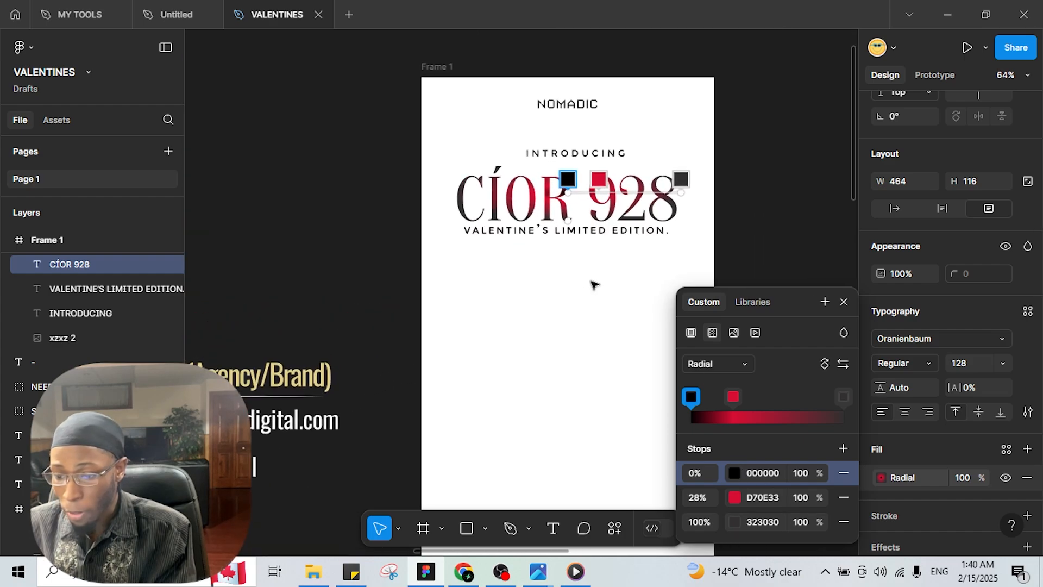
scroll(571, 283, "left", 3)
scroll(536, 224, "down", 5)
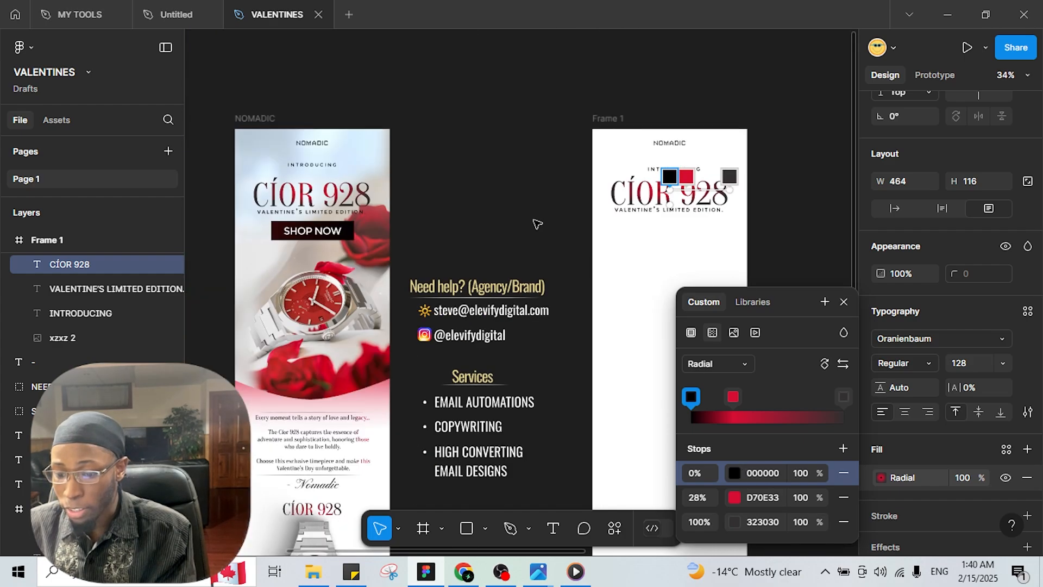
Move the 1100 × 1100 red-dial watch image beside Frame 1 to about X 1380, Y -661
left_click(670, 179)
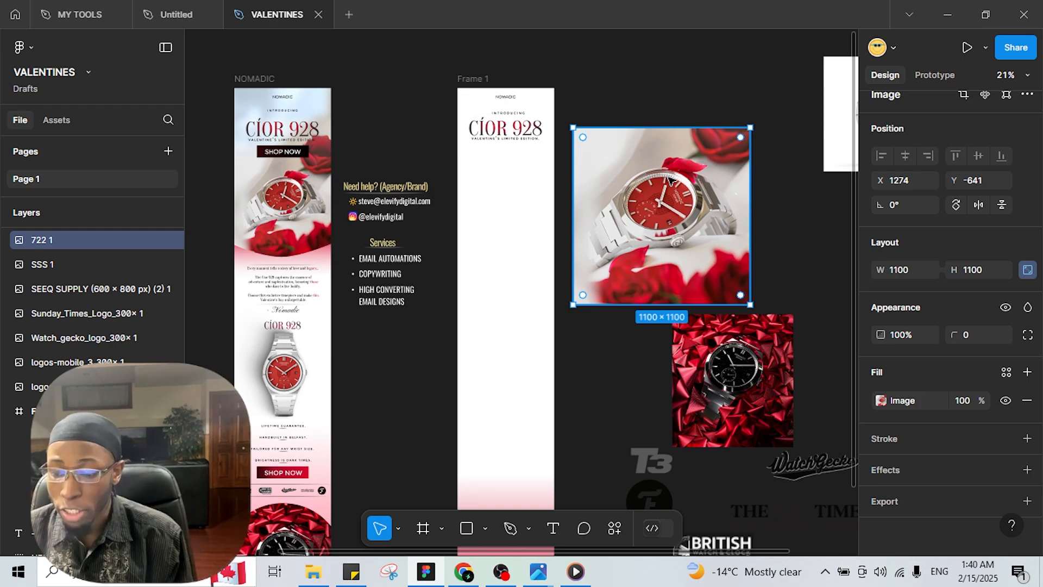
left_click_drag(691, 212, 589, 193)
left_click_drag(719, 183, 716, 198)
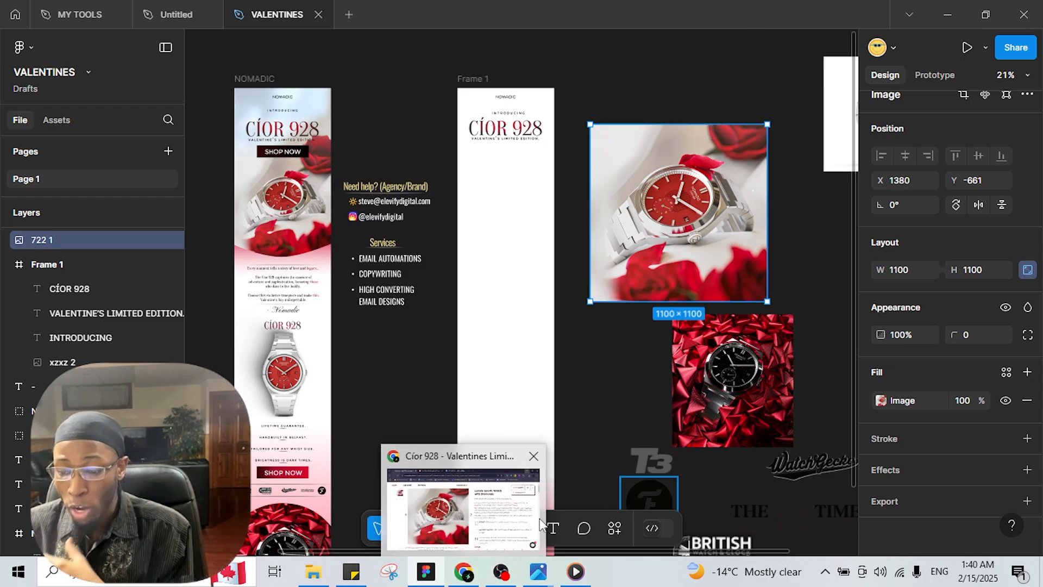
Switch to Chrome to view the VALENTINES 600 × 1500 px design in Canva
left_click(469, 579)
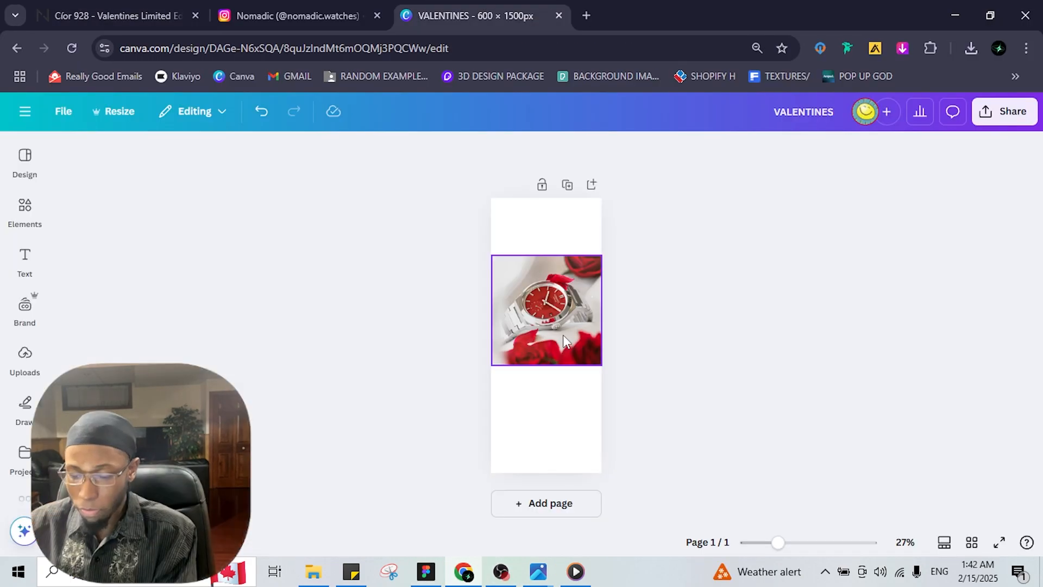
Extend the watch photo's background upward to the top edge of the page with a freeform Magic Expand
left_click(547, 309)
left_click(334, 157)
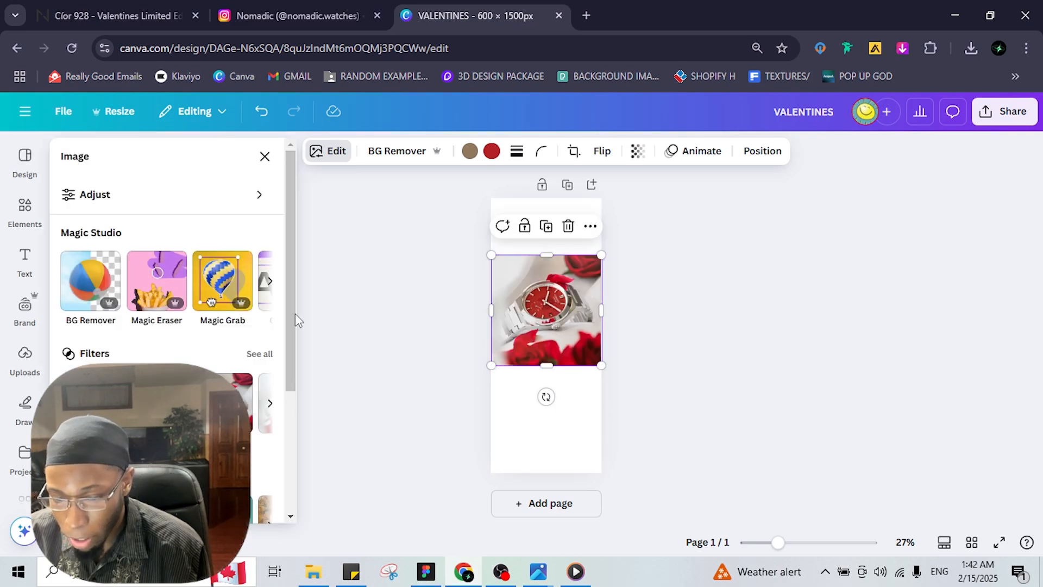
left_click(270, 288)
left_click(239, 304)
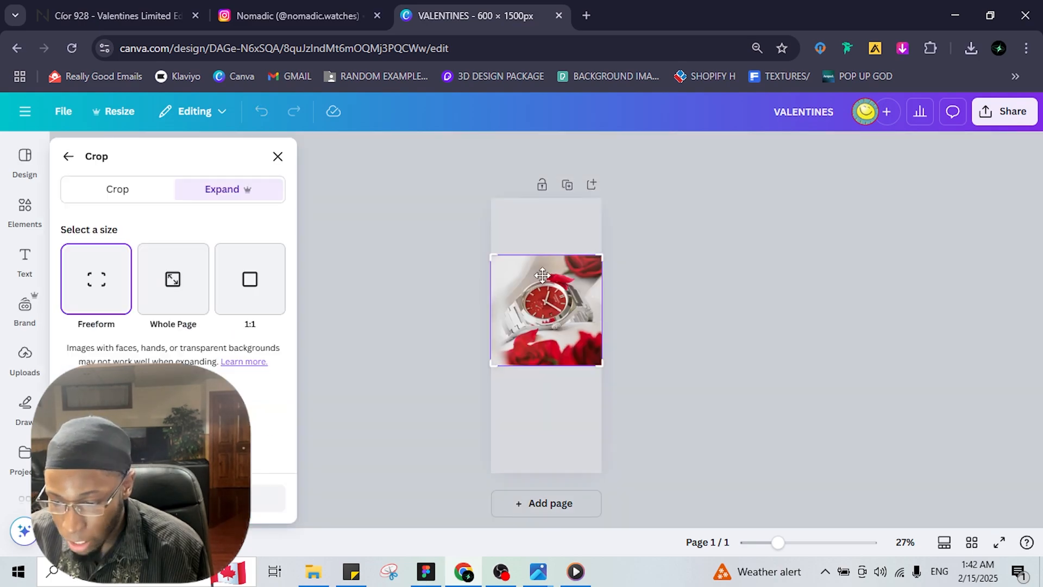
left_click_drag(496, 257, 494, 201)
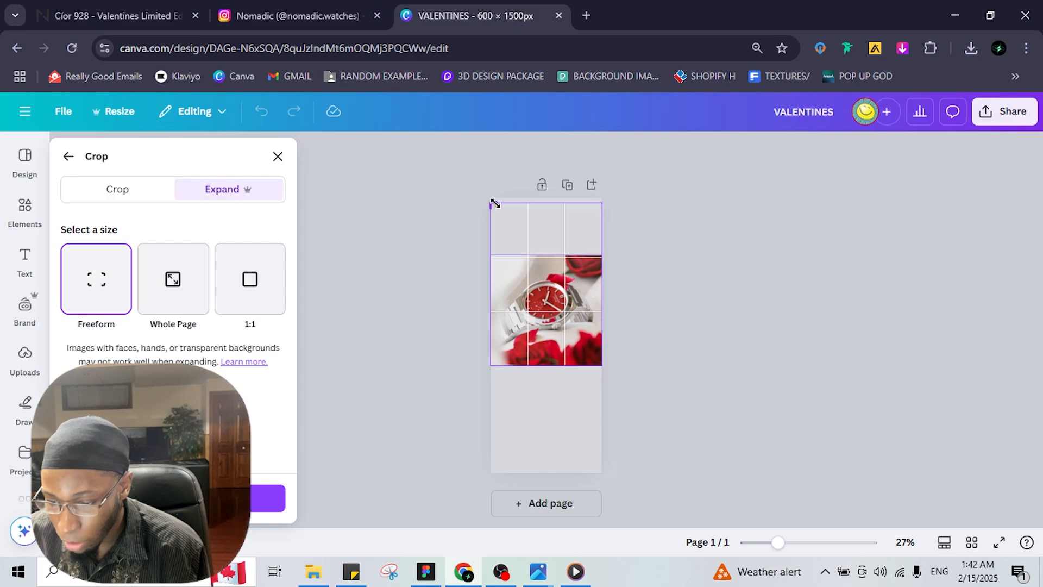
left_click(173, 498)
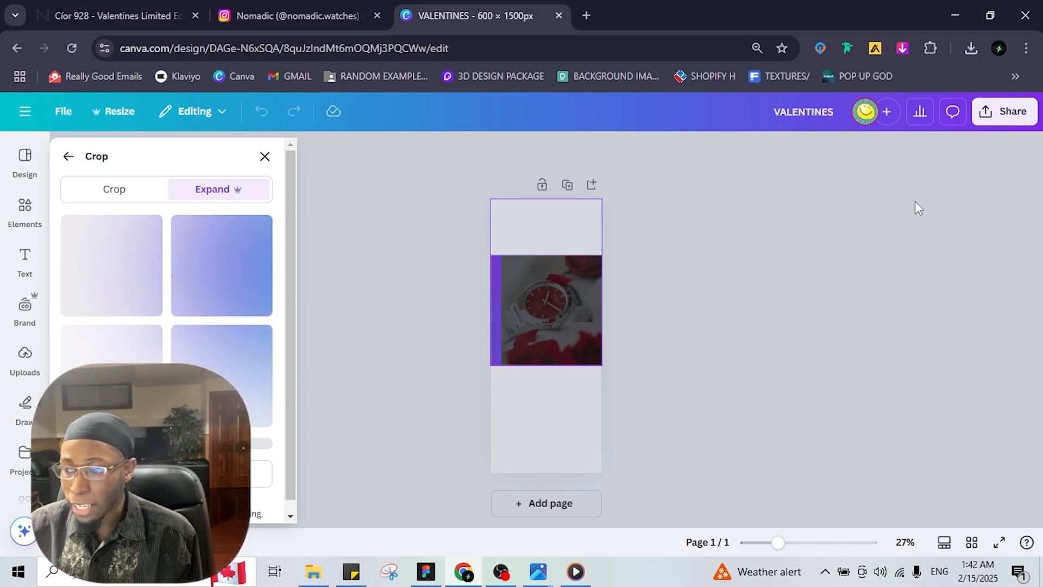
Switch to Figma and move the 1100 × 1100 red-dial watch image clear of the expanded one, to X 2713, Y -581
left_click(951, 17)
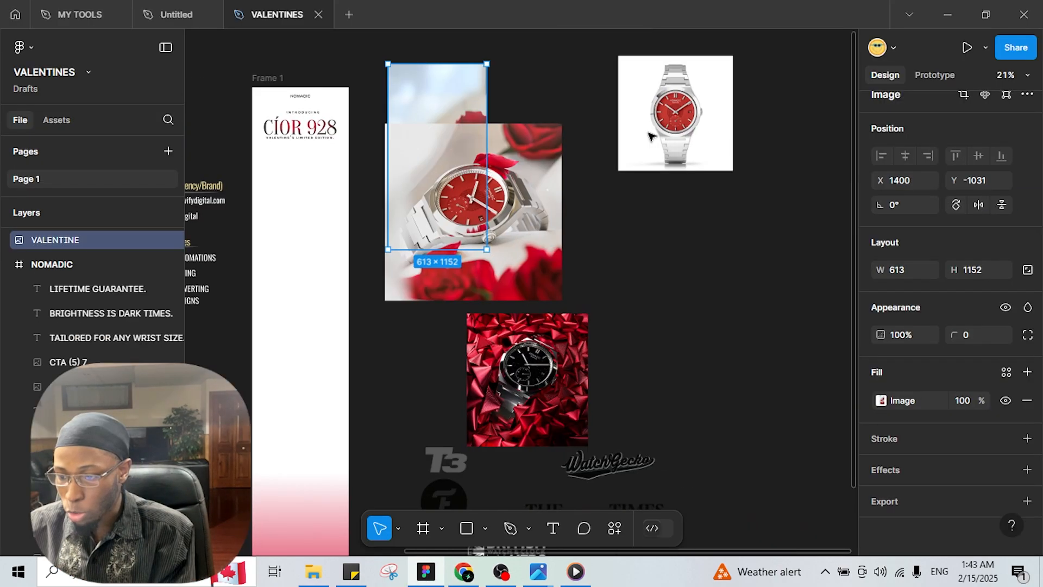
left_click_drag(490, 210, 703, 223)
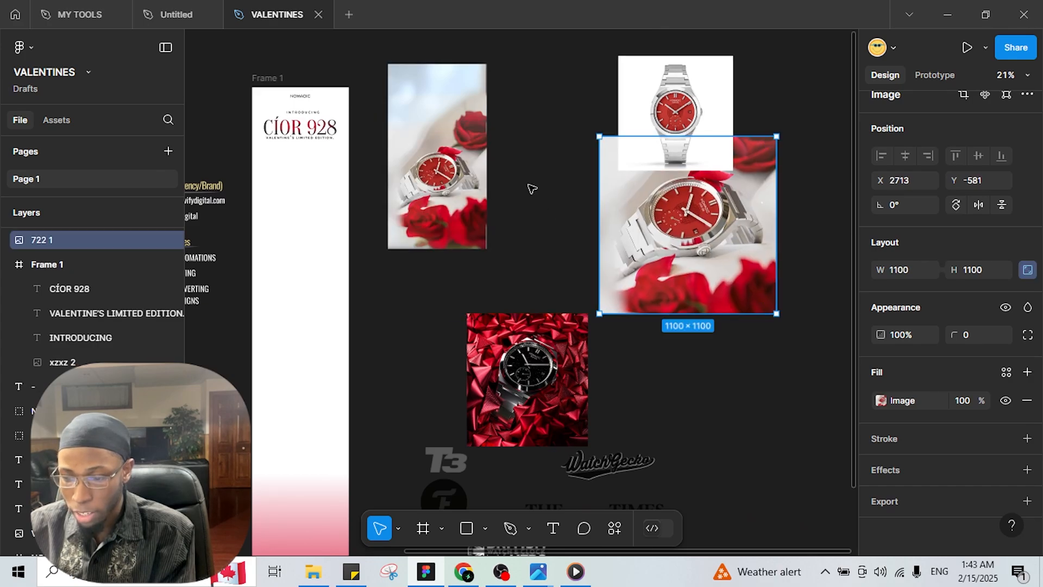
left_click_drag(529, 187, 629, 184)
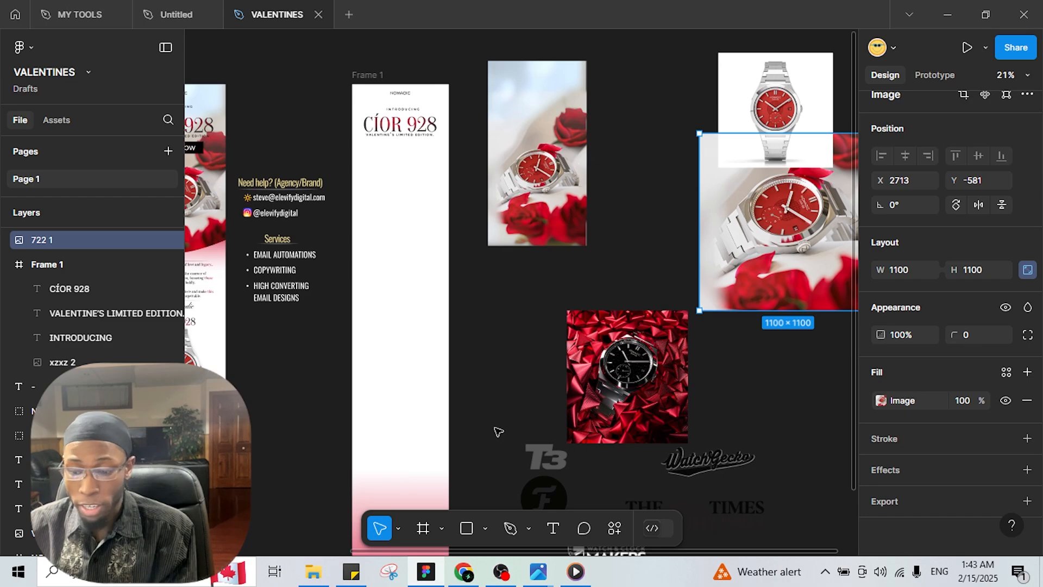
Switch to Chrome and select the expanded photo variant with pink and purple flowers in its upper corner
left_click(470, 580)
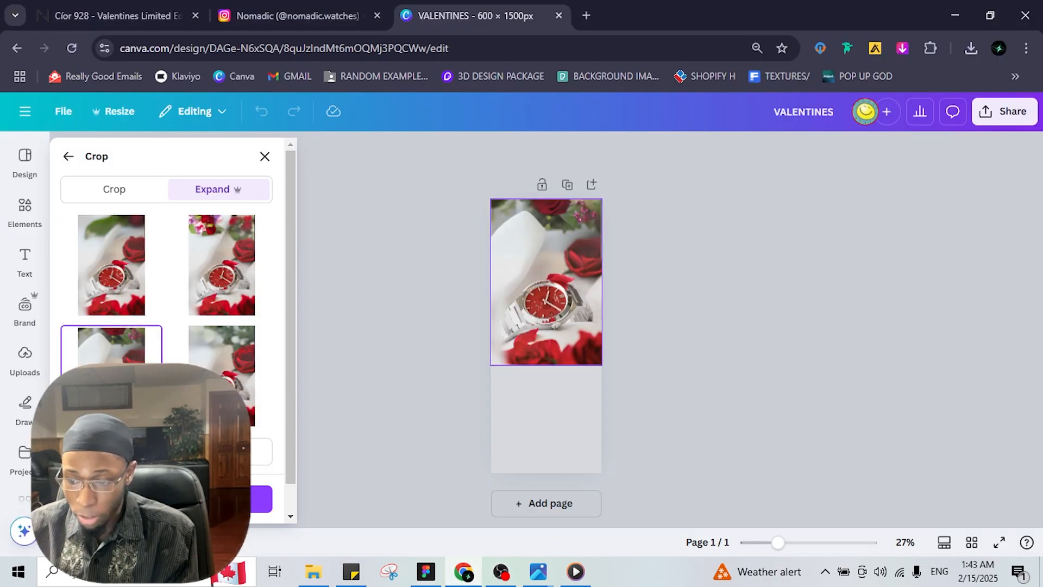
left_click(222, 244)
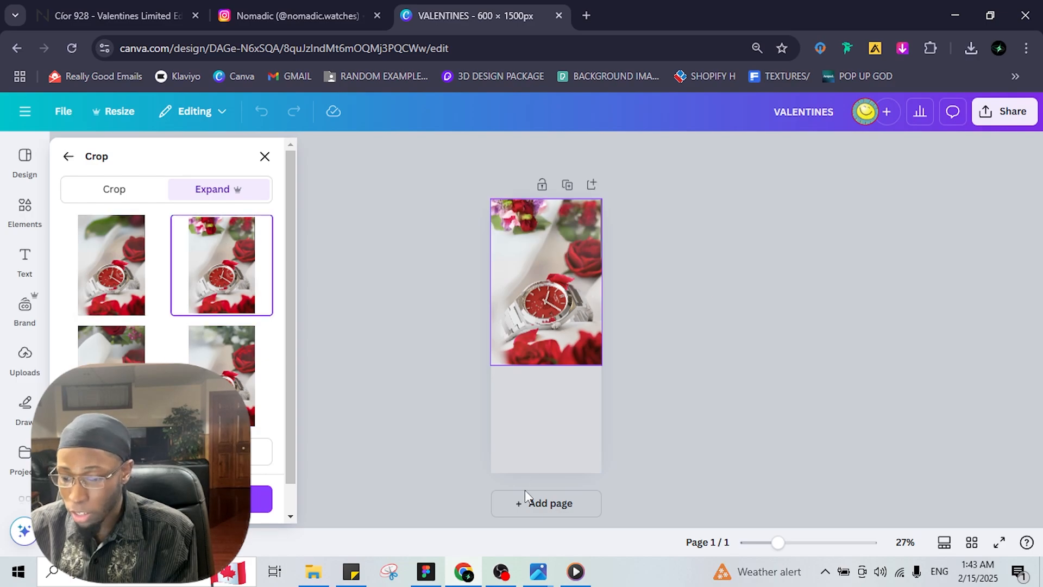
Switch to Figma, place the 613 × 1152 VALENTINE image in Frame 1 at X -13, Y 0 and send it to the back
left_click(469, 577)
left_click_drag(548, 167, 407, 192)
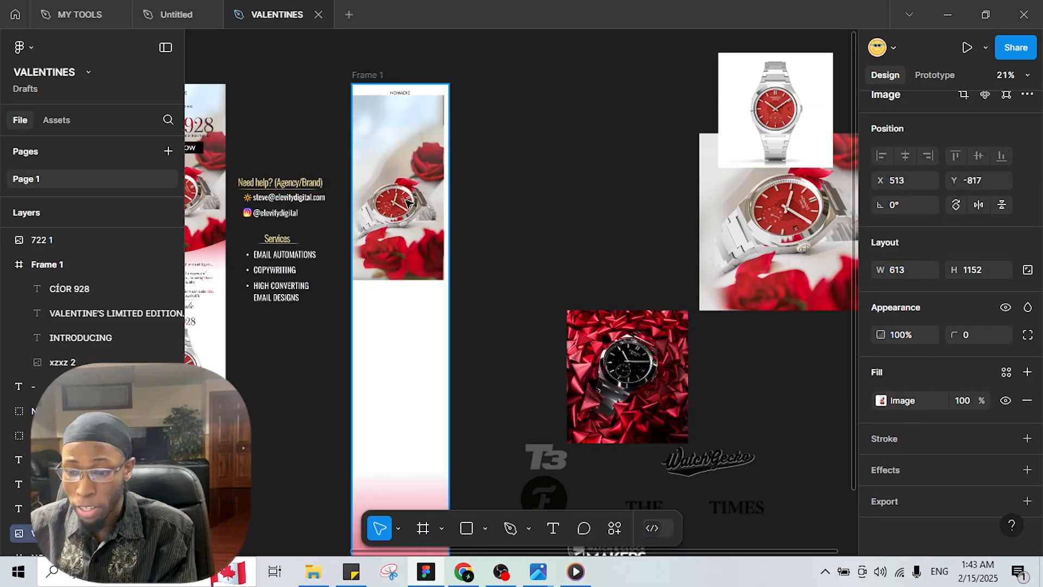
right_click(403, 239)
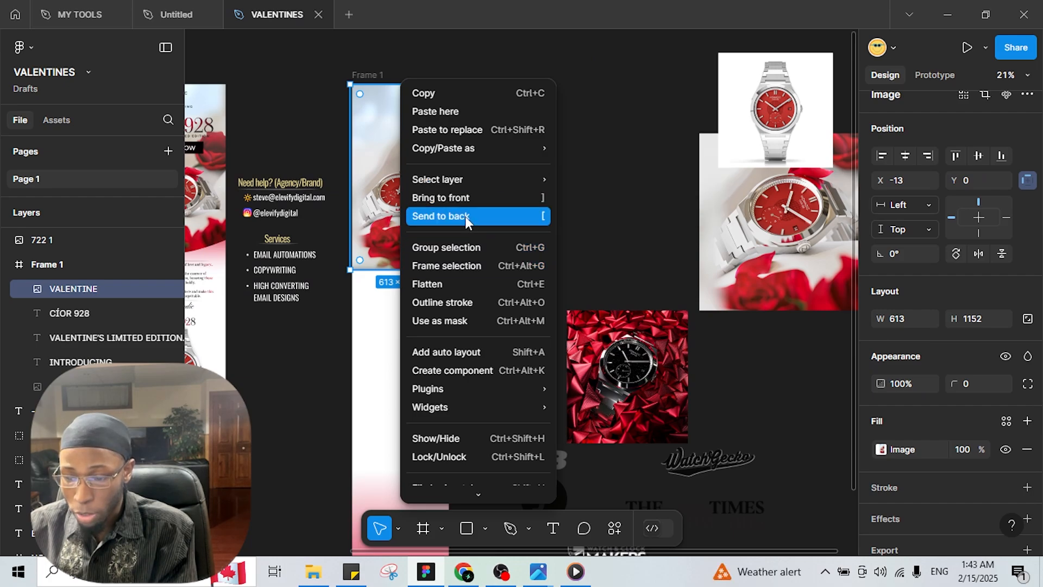
left_click(440, 216)
scroll(413, 174, "up", 3)
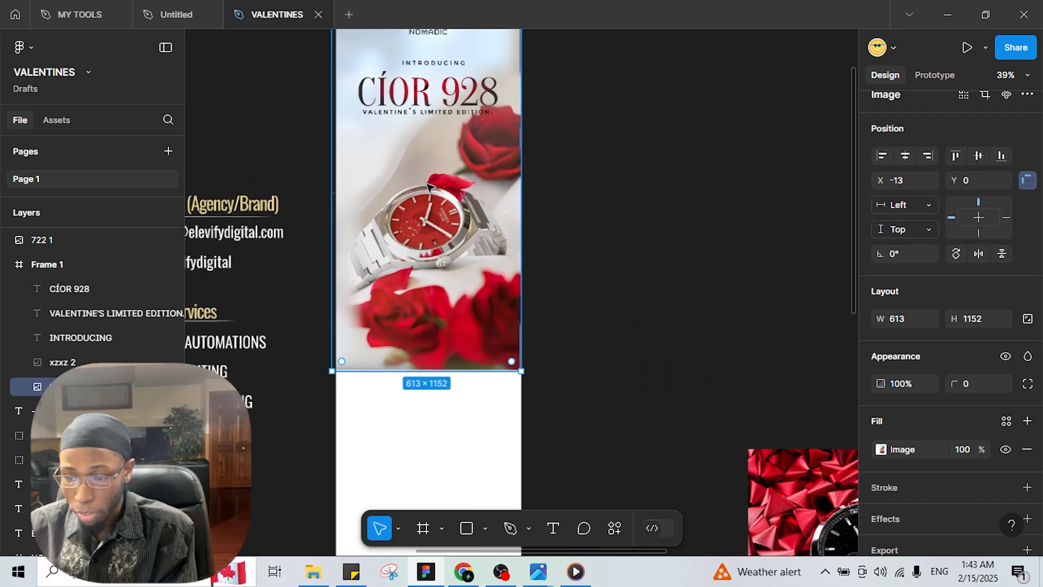
left_click_drag(598, 186, 710, 228)
scroll(727, 226, "down", 2)
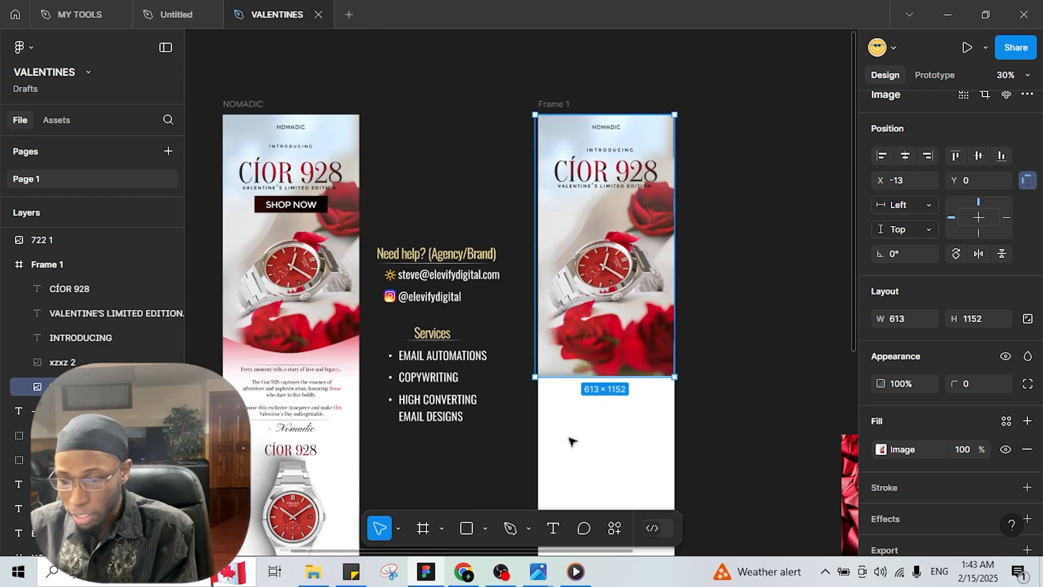
Draw a button rectangle of about 299 × 80 below the VALENTINE'S LIMITED EDITION line in Frame 1
left_click(468, 527)
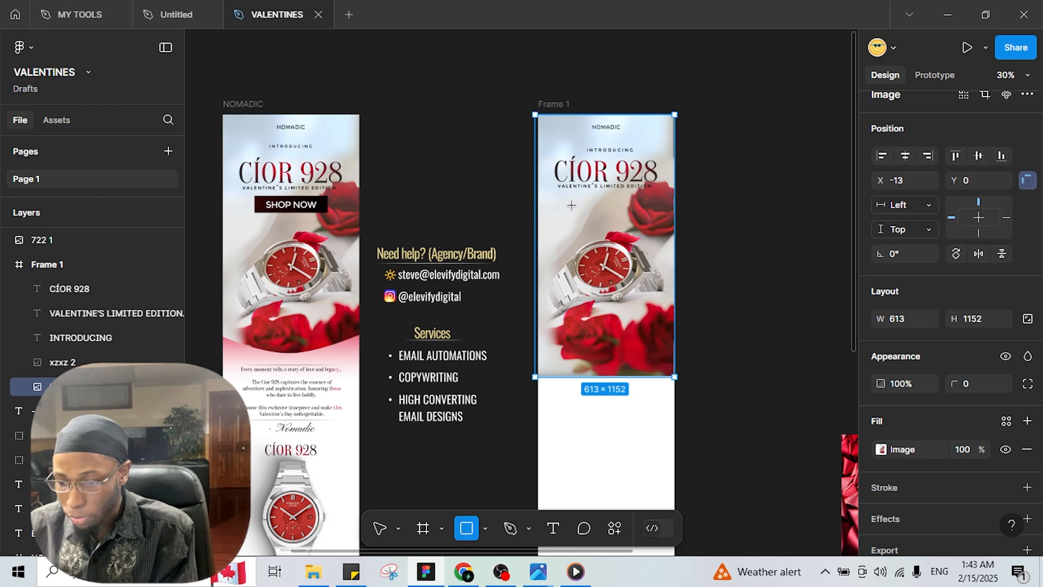
left_click_drag(571, 204, 638, 220)
left_click(521, 197)
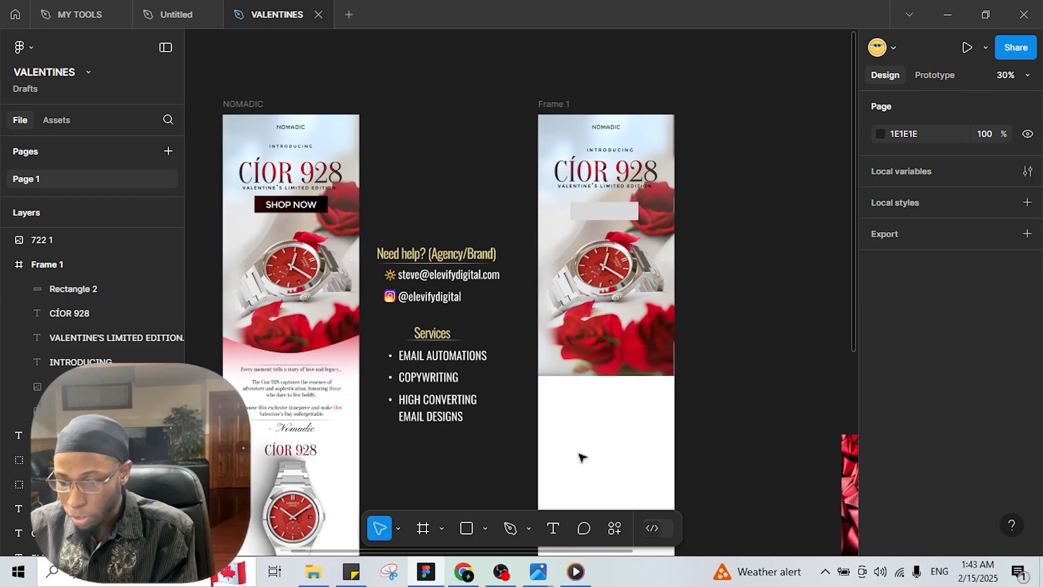
Add the text "SHOP NOW" in a box of about 240 × 64 over the button rectangle
left_click(555, 528)
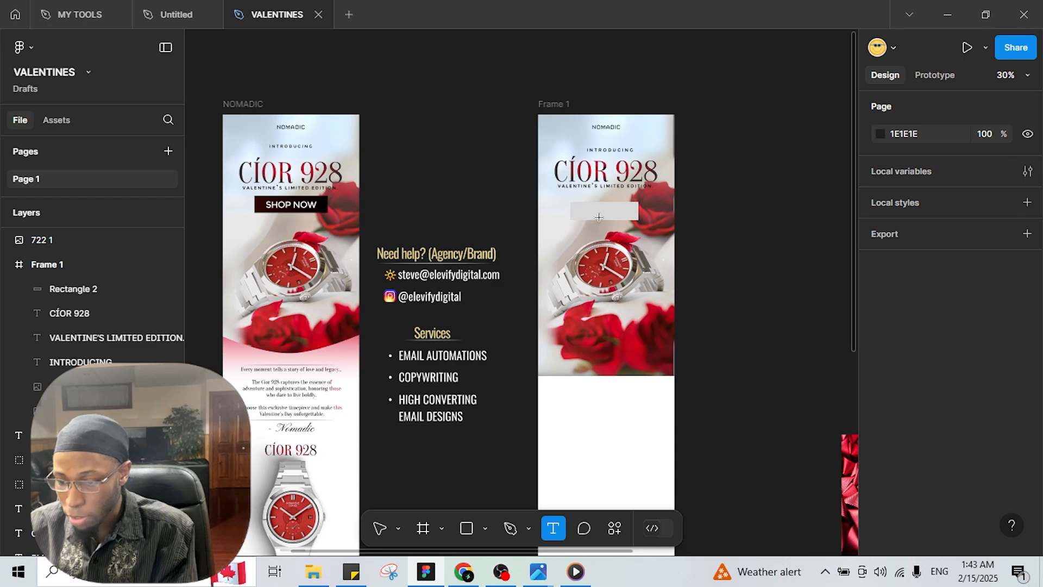
left_click(625, 215)
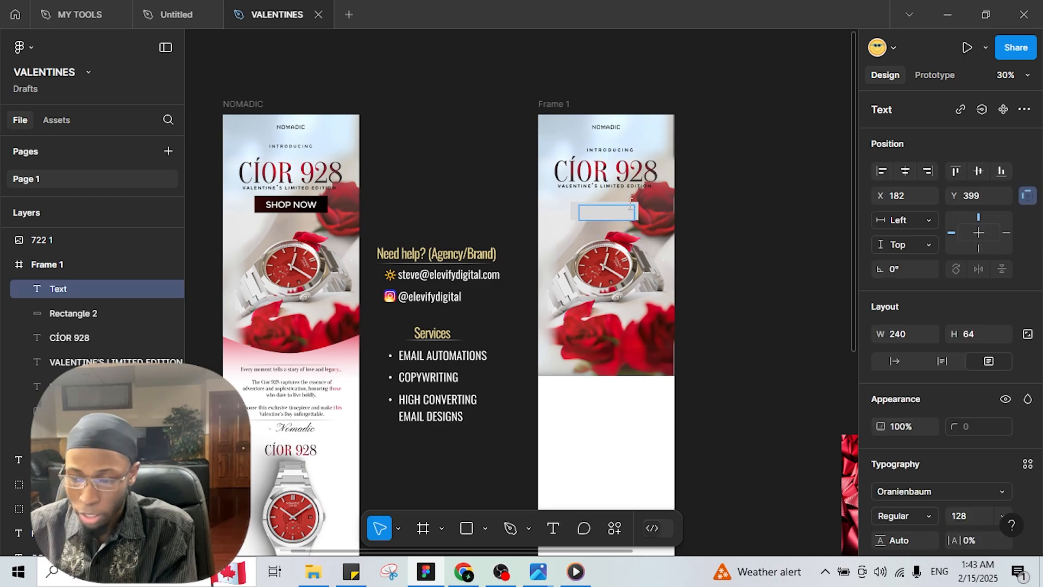
type("SHOP NOW")
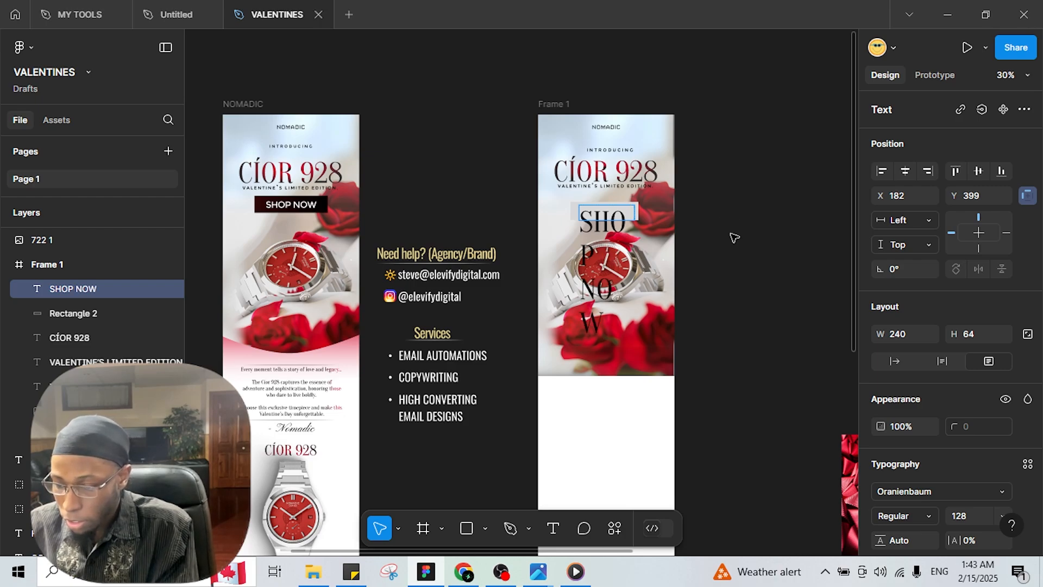
key("Escape")
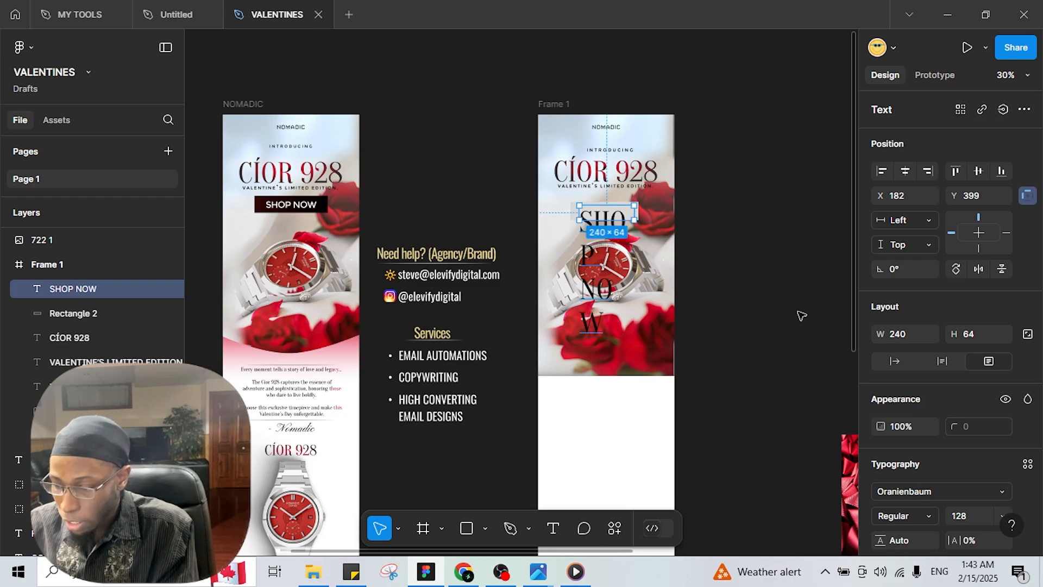
Set the SHOP NOW text to size 48 in the NATS font
left_click(1000, 508)
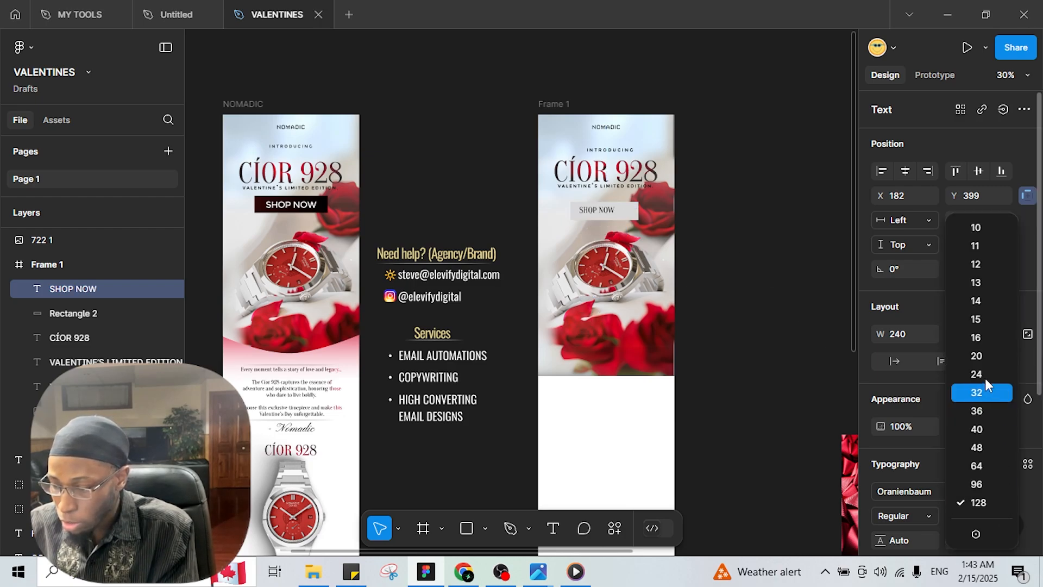
left_click(997, 450)
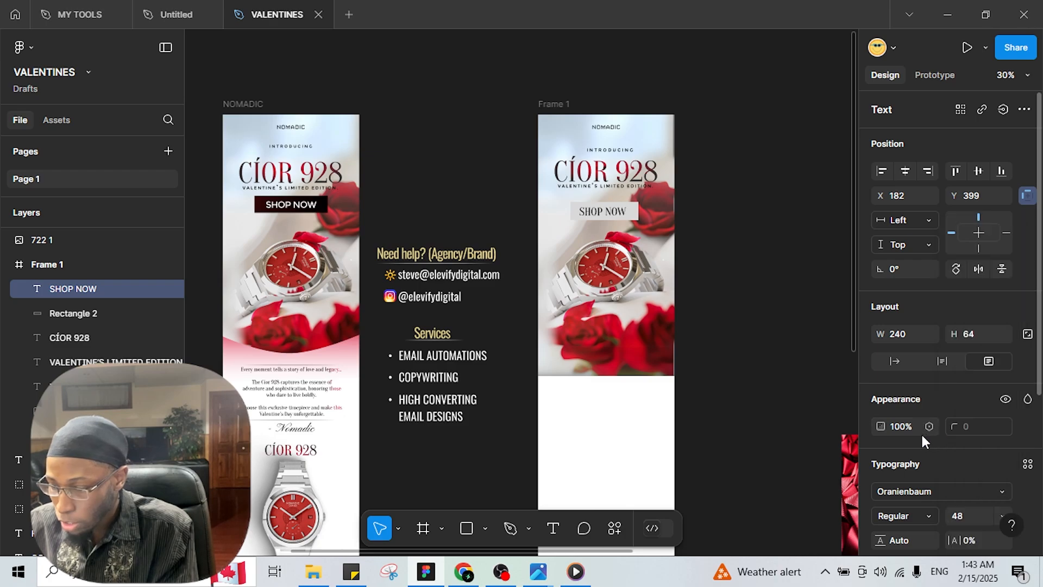
left_click(1001, 491)
left_click(746, 250)
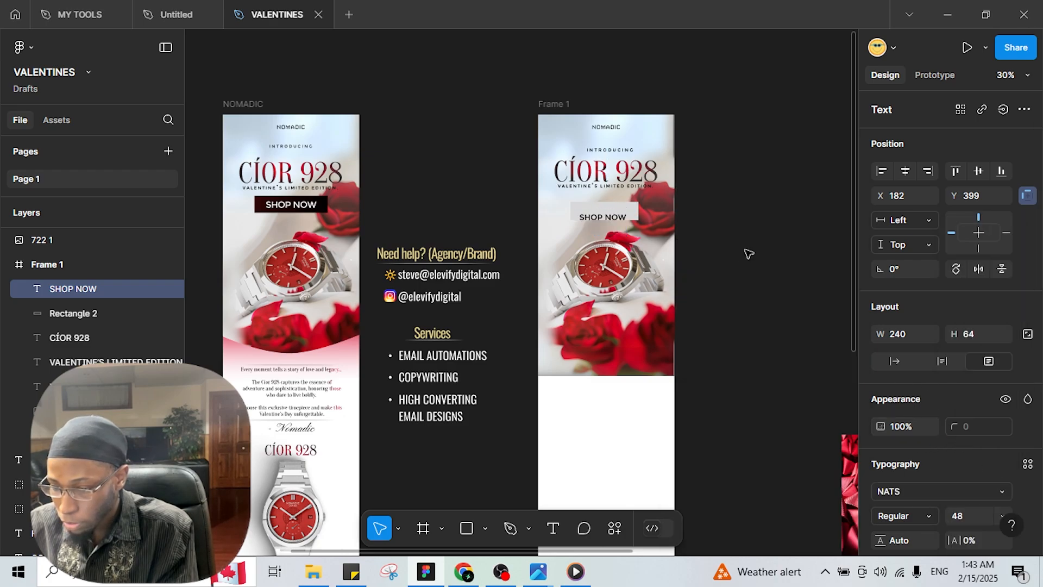
Centre the SHOP NOW text on the button rectangle, at about X 185, Y 375
left_click_drag(611, 215, 612, 213)
scroll(611, 217, "up", 6)
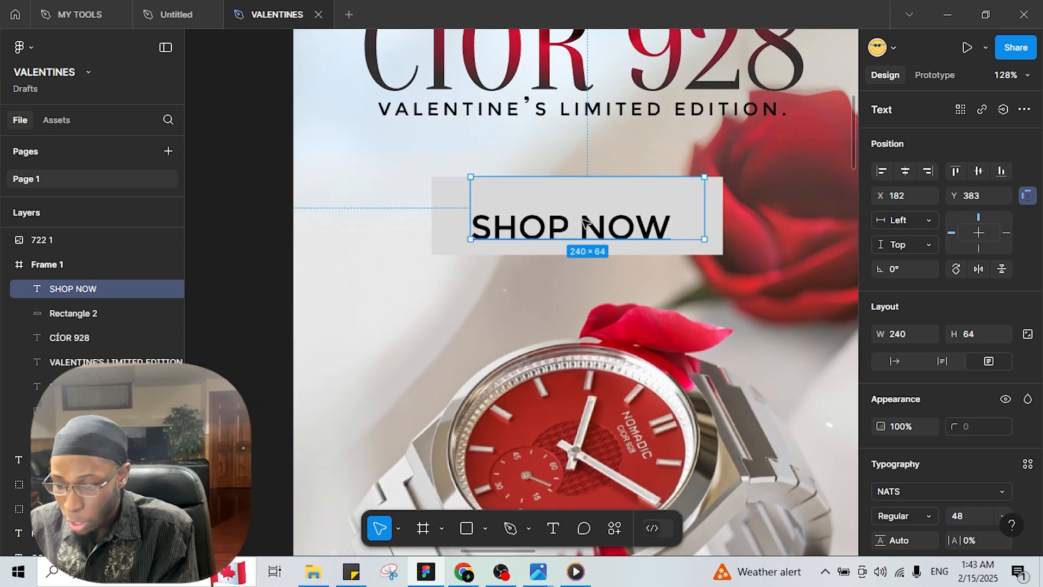
left_click_drag(584, 222, 587, 214)
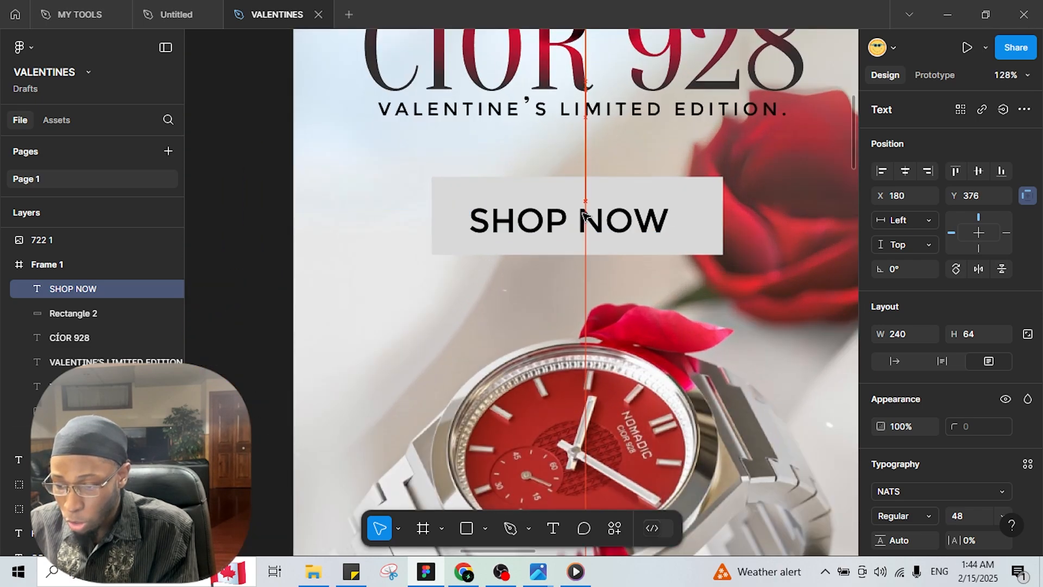
Group the SHOP NOW text with its button rectangle and undo the trial move of the group
left_click(711, 246)
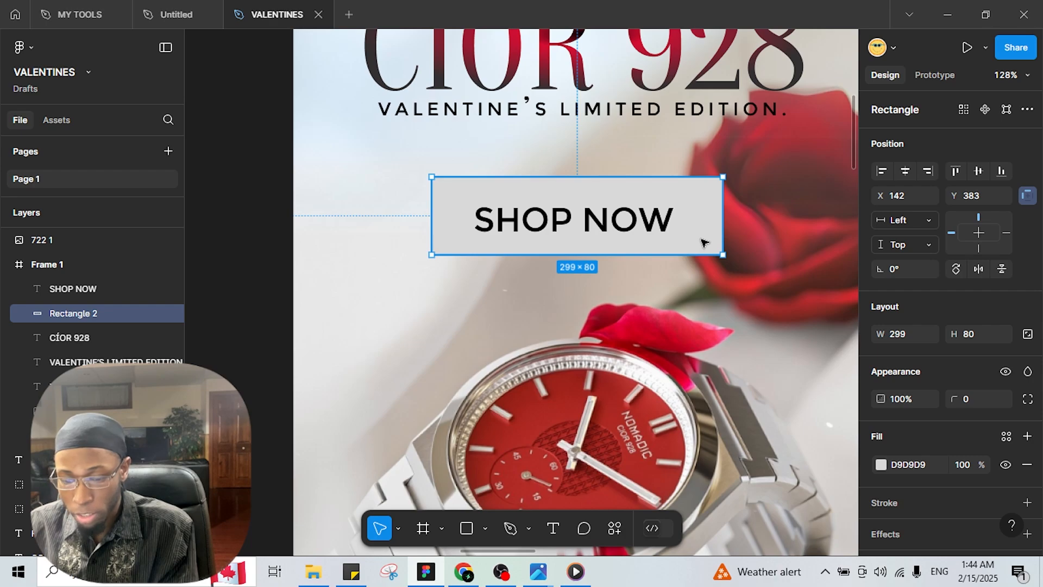
left_click(623, 220, "shift")
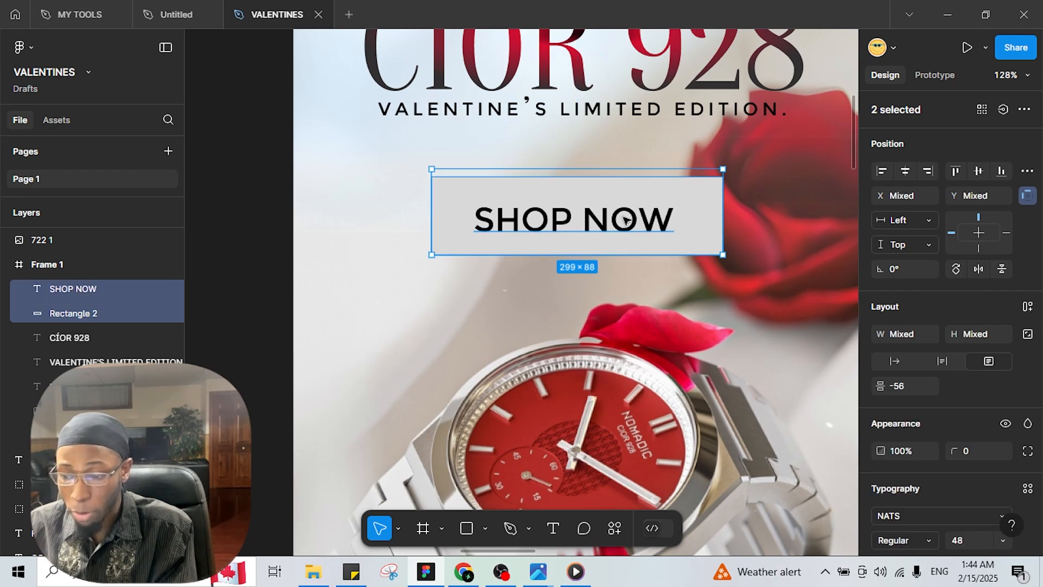
key("ctrl+g")
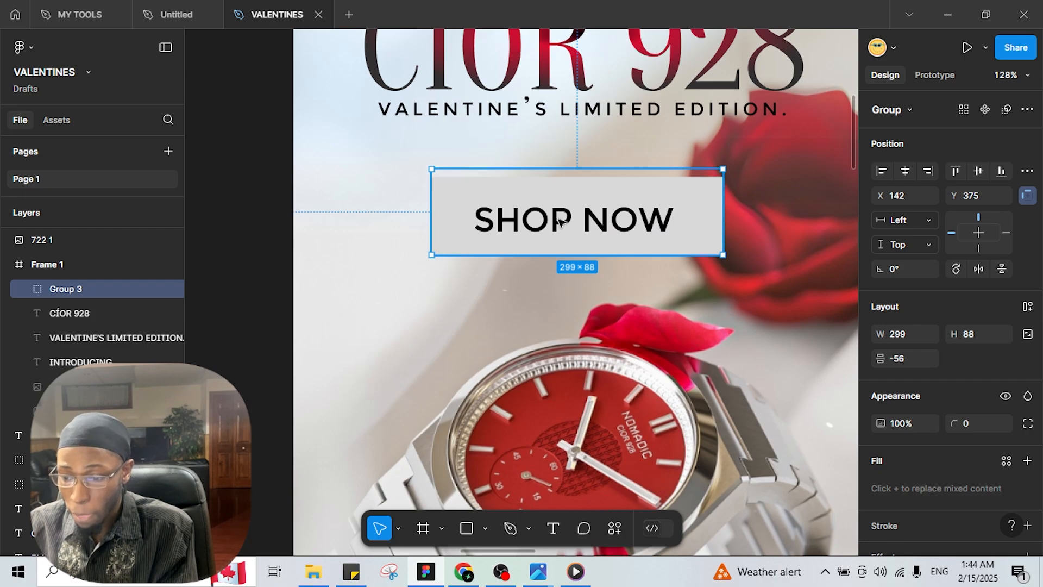
left_click_drag(566, 218, 587, 215)
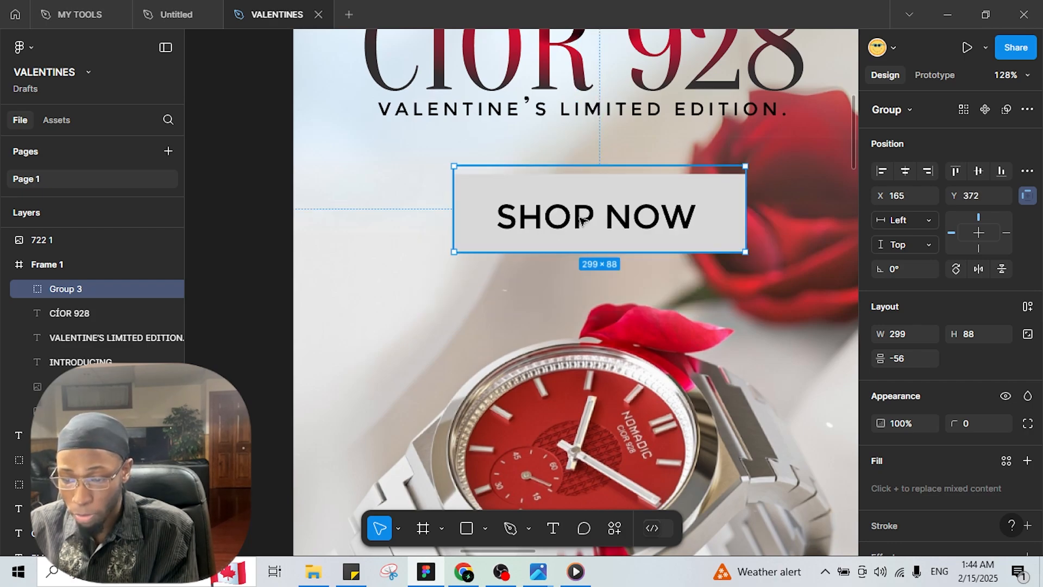
key("ctrl+z")
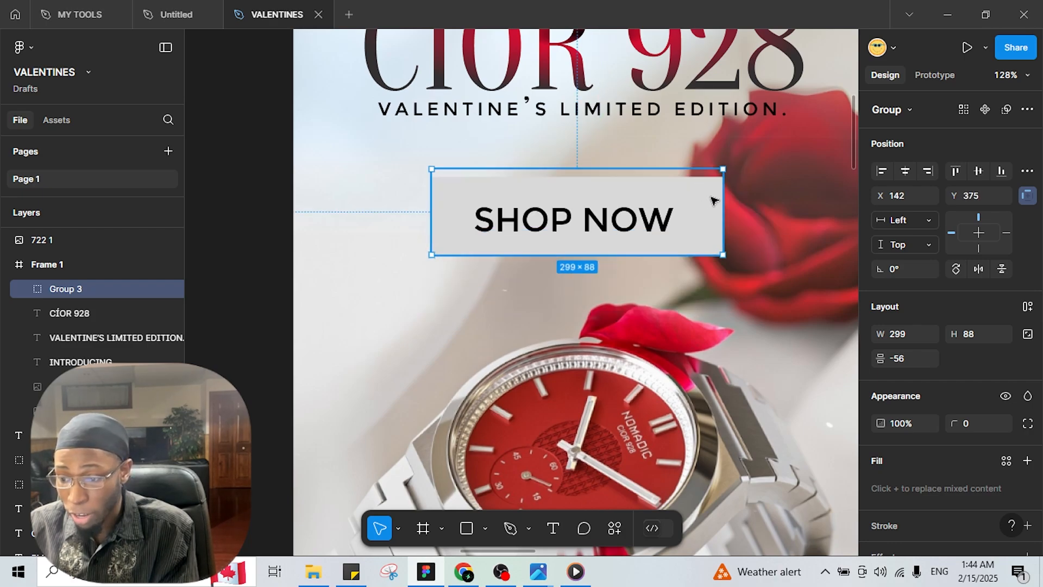
Set the button rectangle's fill to white FFFFFF, then change it to a linear gradient with an additional stop
scroll(479, 178, "down", 4)
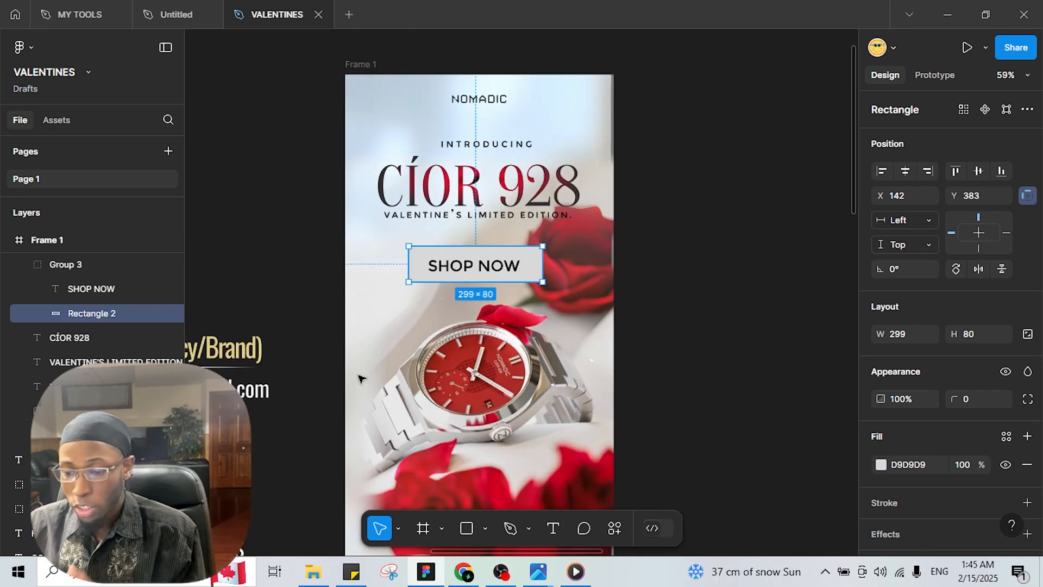
left_click(882, 465)
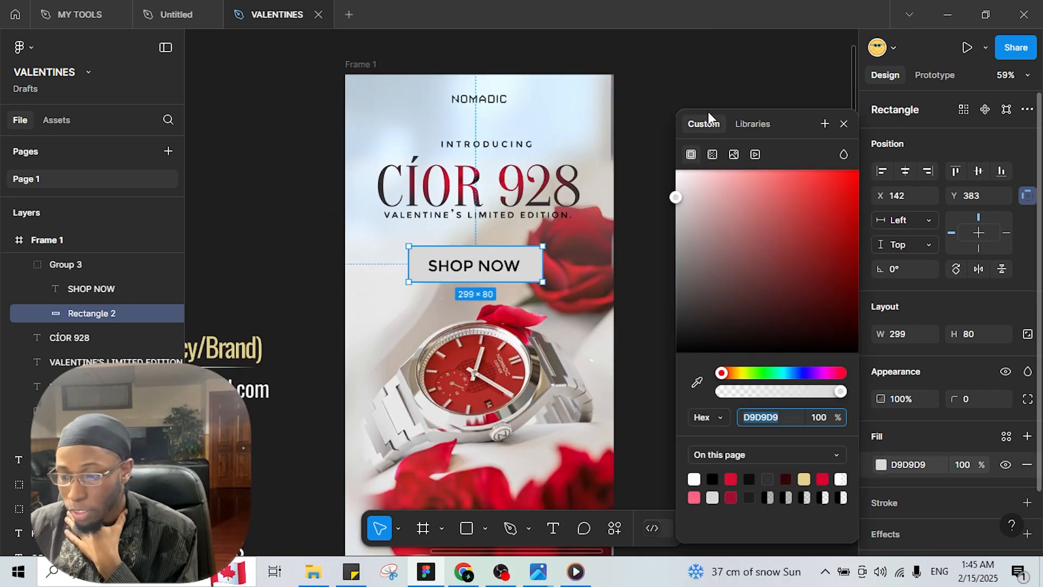
left_click_drag(677, 195, 700, 354)
left_click_drag(764, 401, 644, 165)
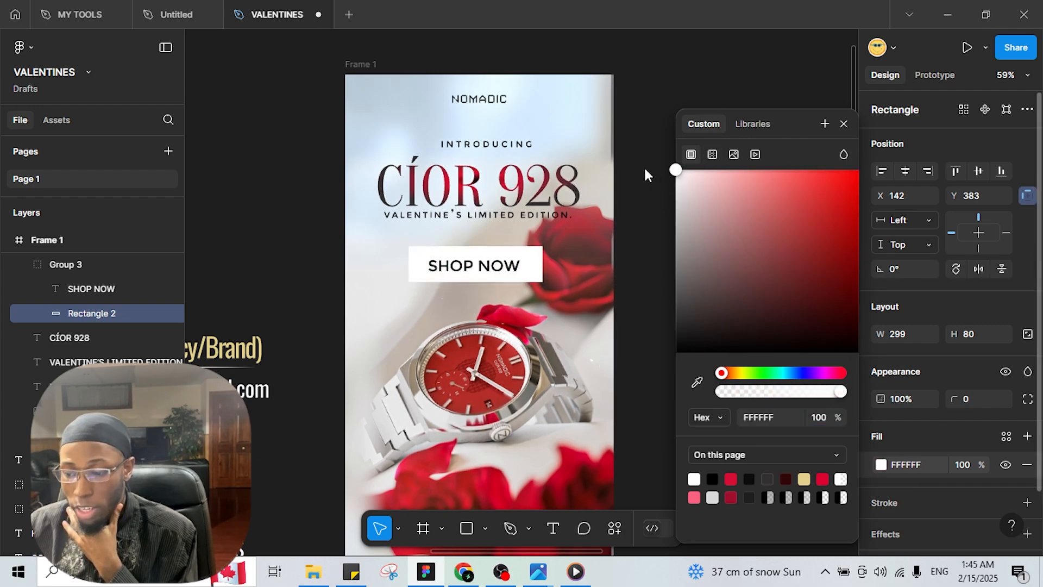
left_click(716, 156)
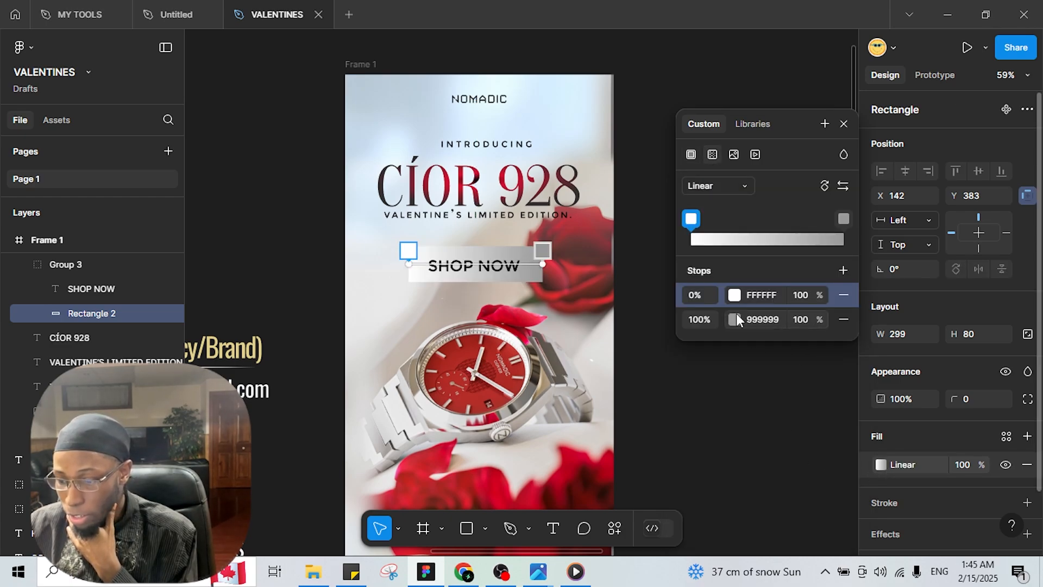
left_click(843, 270)
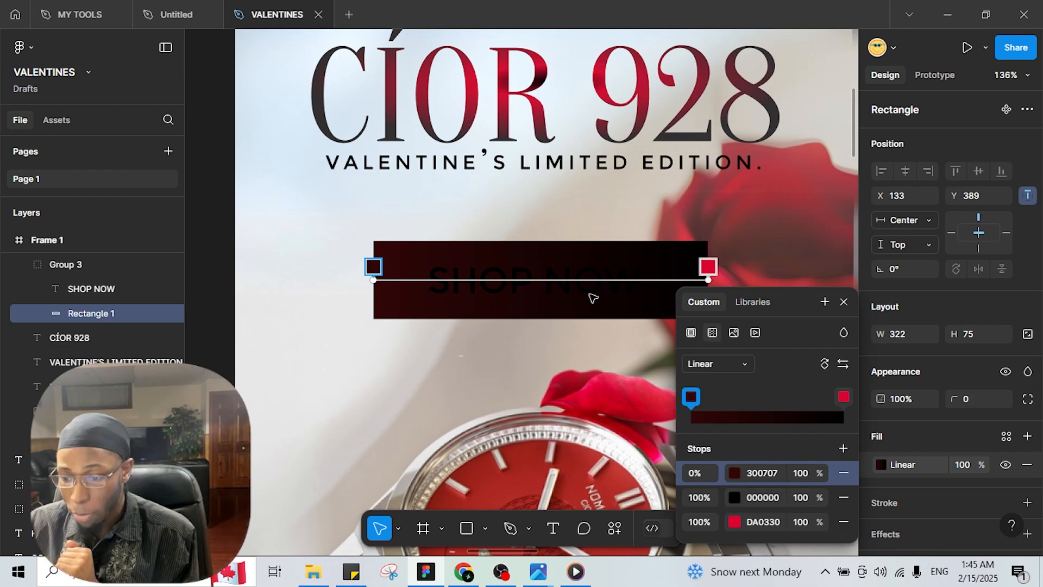
Set the SHOP NOW button text's fill colour to white FFFFFF
left_click(569, 307)
left_click(572, 290)
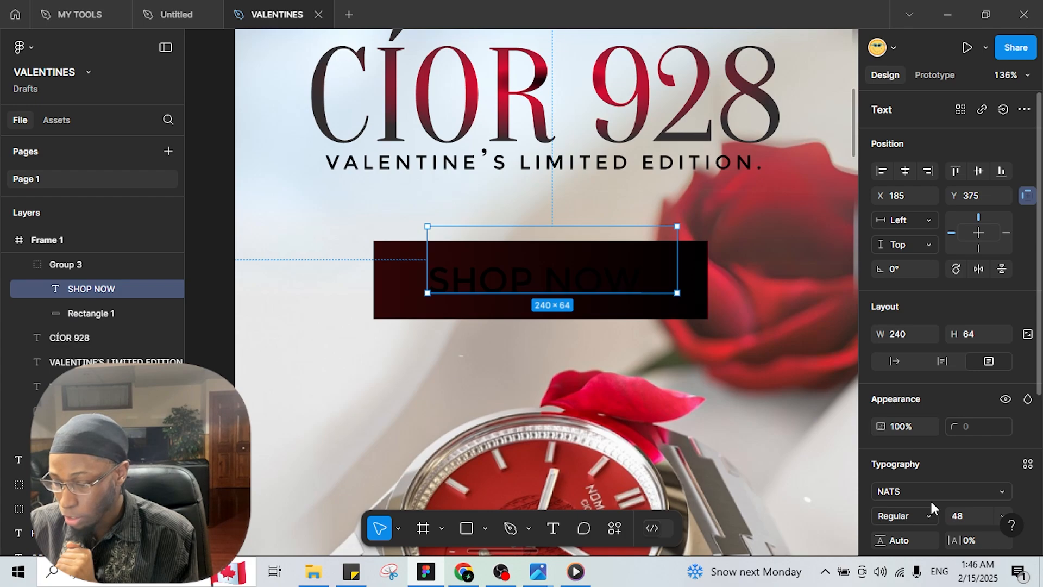
scroll(931, 499, "down", 4)
left_click(881, 401)
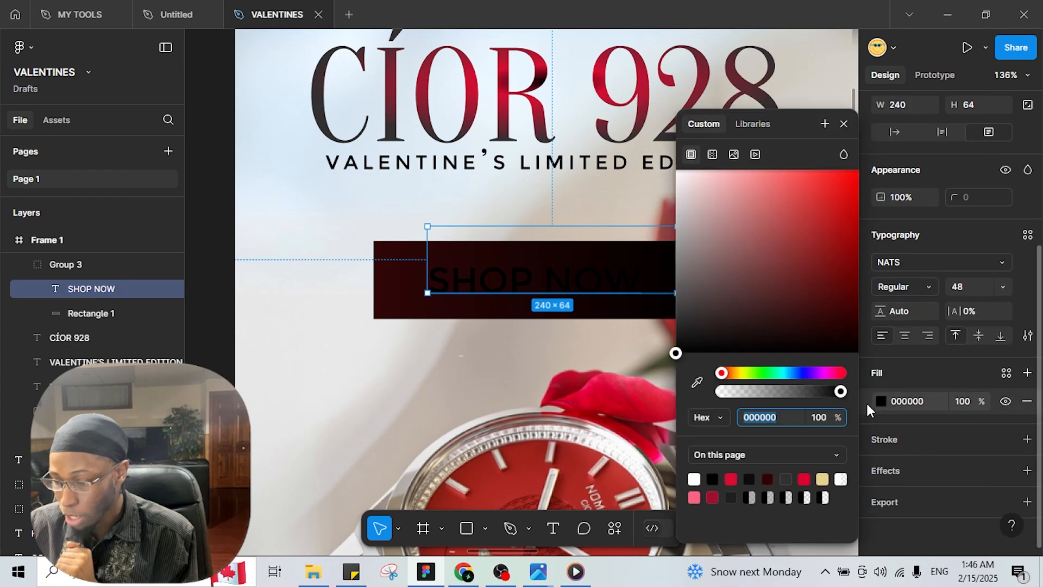
left_click(677, 172)
Examine the curved pink gradient transition between the hero image and the body copy in the finished reference email
scroll(451, 218, "down", 5)
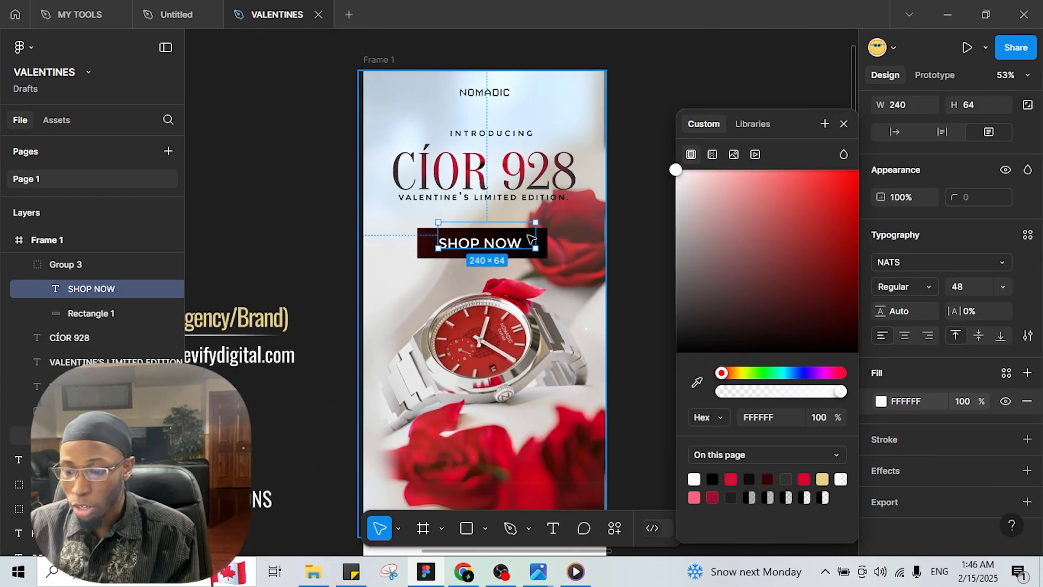
scroll(530, 239, "down", 2)
scroll(538, 272, "left", 4)
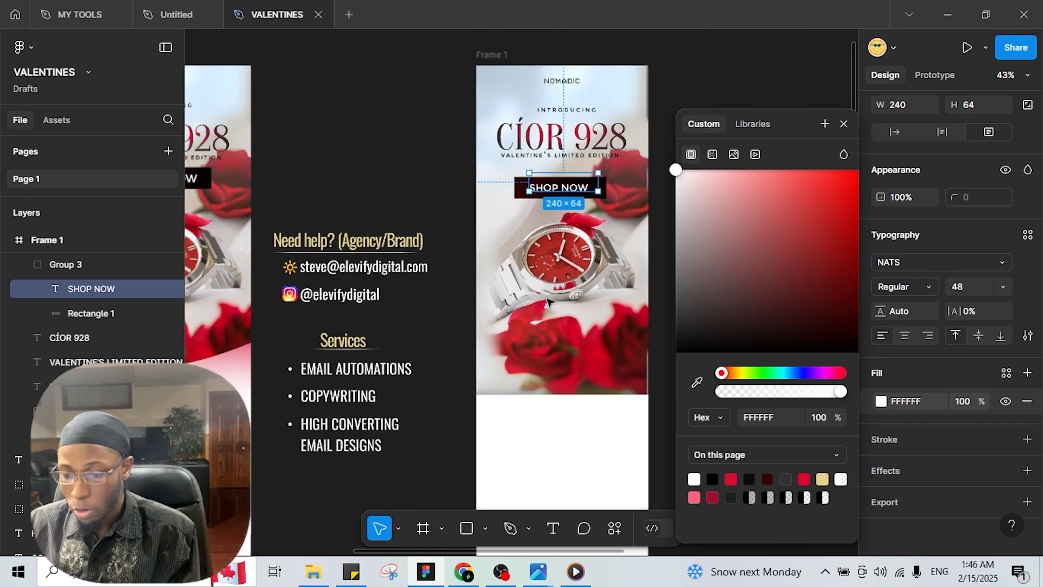
scroll(550, 303, "down", 2)
left_click_drag(297, 354, 417, 324)
scroll(416, 326, "up", 4)
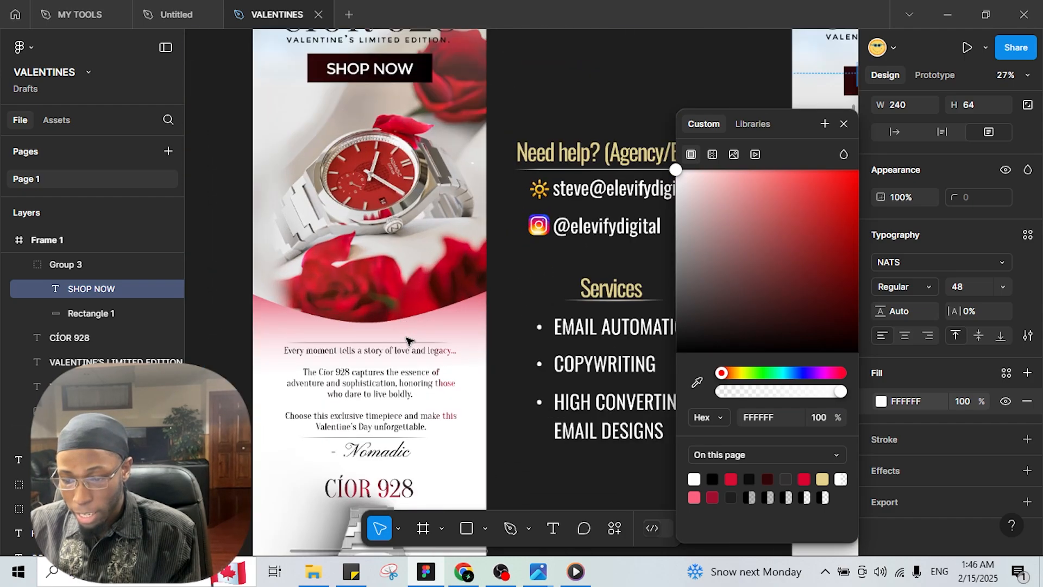
scroll(407, 341, "up", 2)
scroll(400, 298, "up", 3)
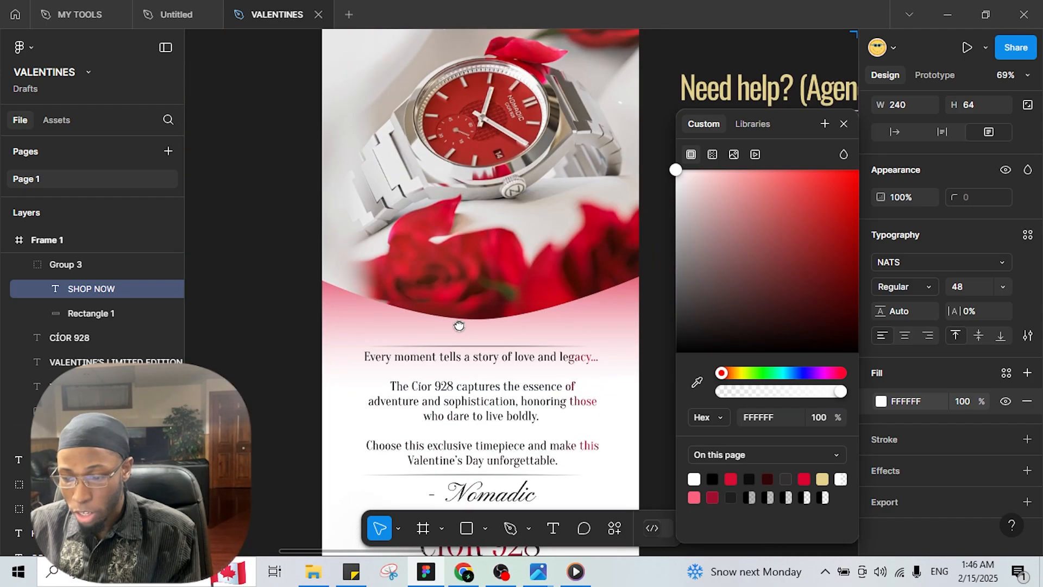
scroll(459, 326, "right", 3)
scroll(412, 325, "left", 3)
scroll(612, 274, "down", 3)
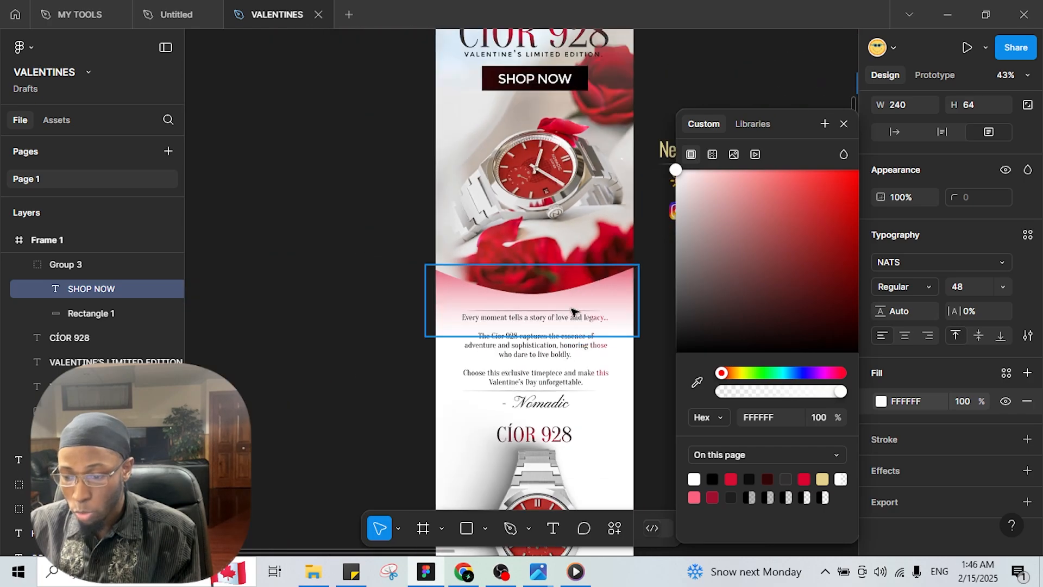
scroll(574, 311, "up", 4)
scroll(588, 294, "down", 5)
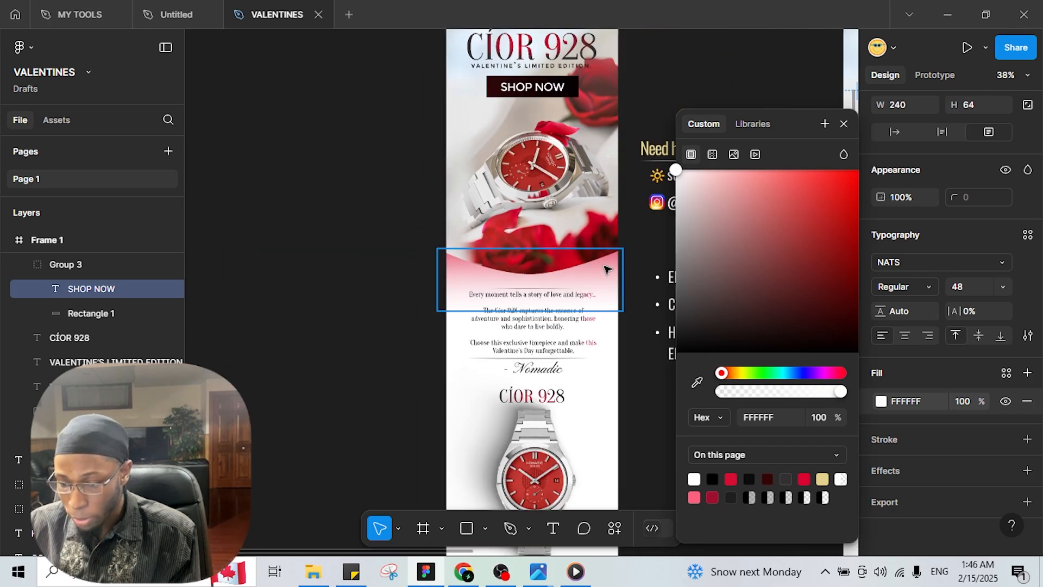
scroll(607, 269, "right", 5)
scroll(505, 500, "right", 2)
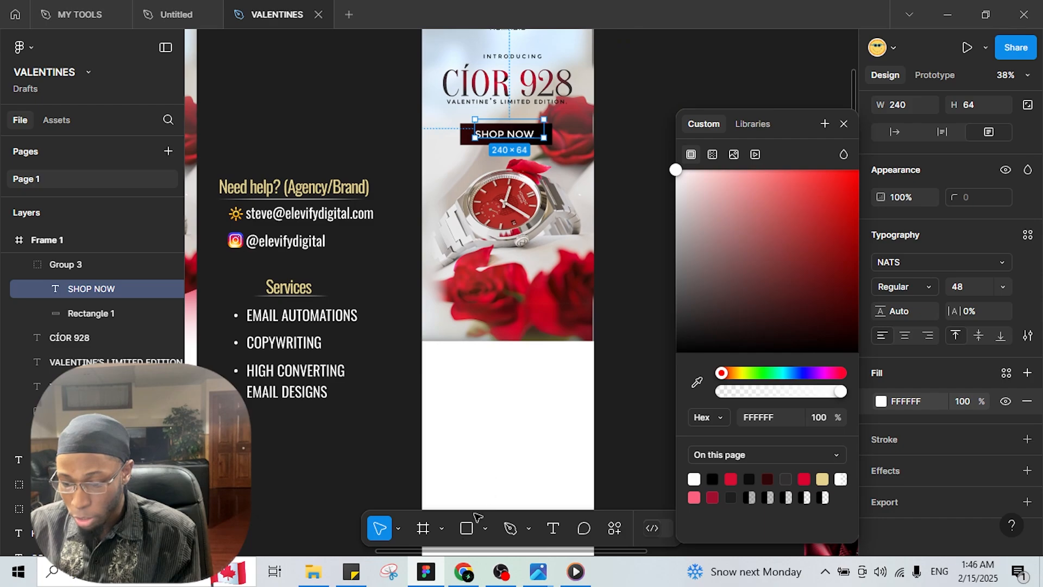
Draw a closed five-point Pen path about 847.5 × 320 across the hero image's lower edge, with its upper middle point dipping down
left_click(510, 528)
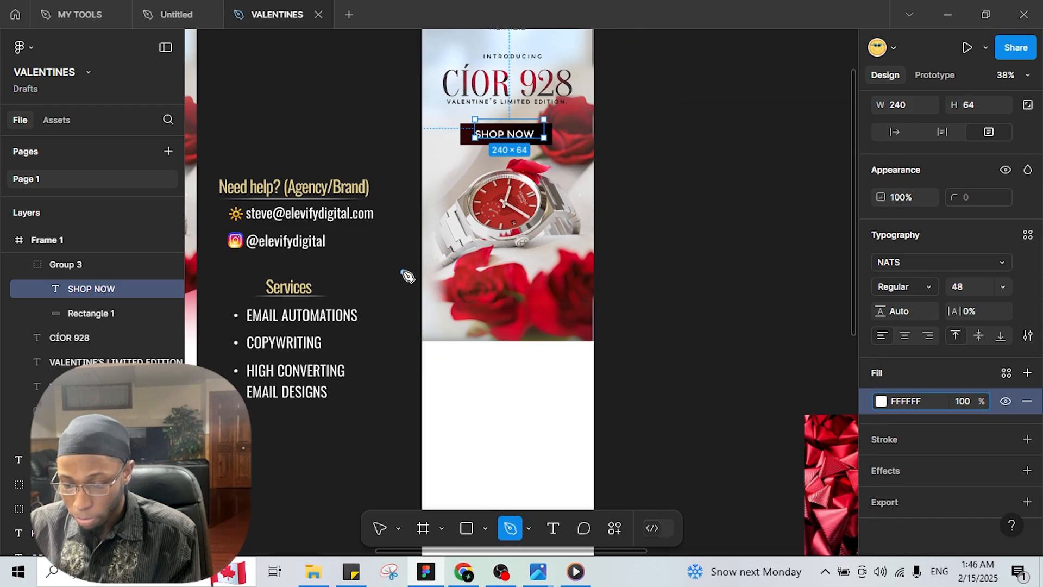
left_click(399, 361)
left_click(643, 361)
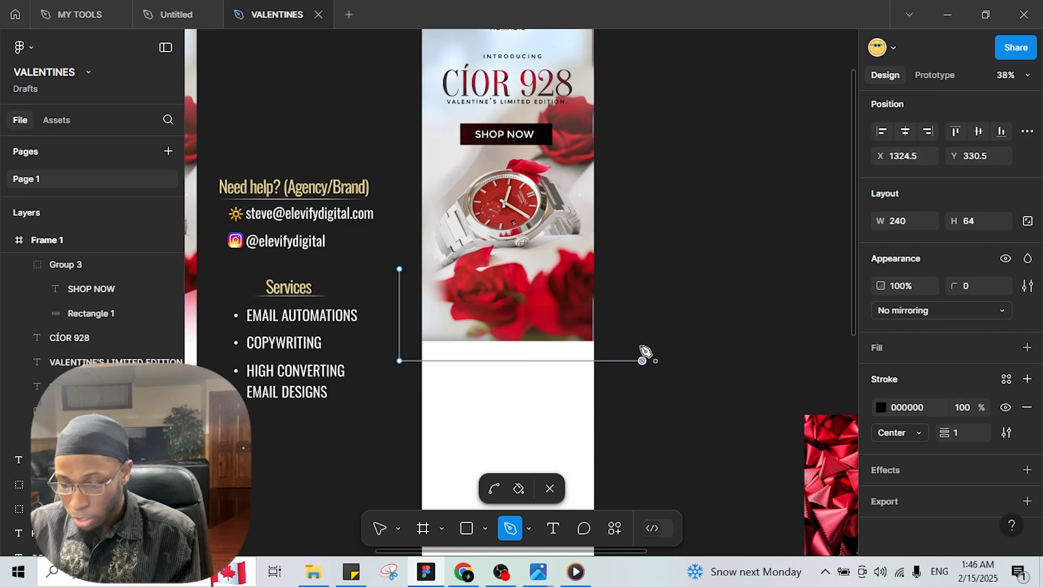
left_click(643, 269)
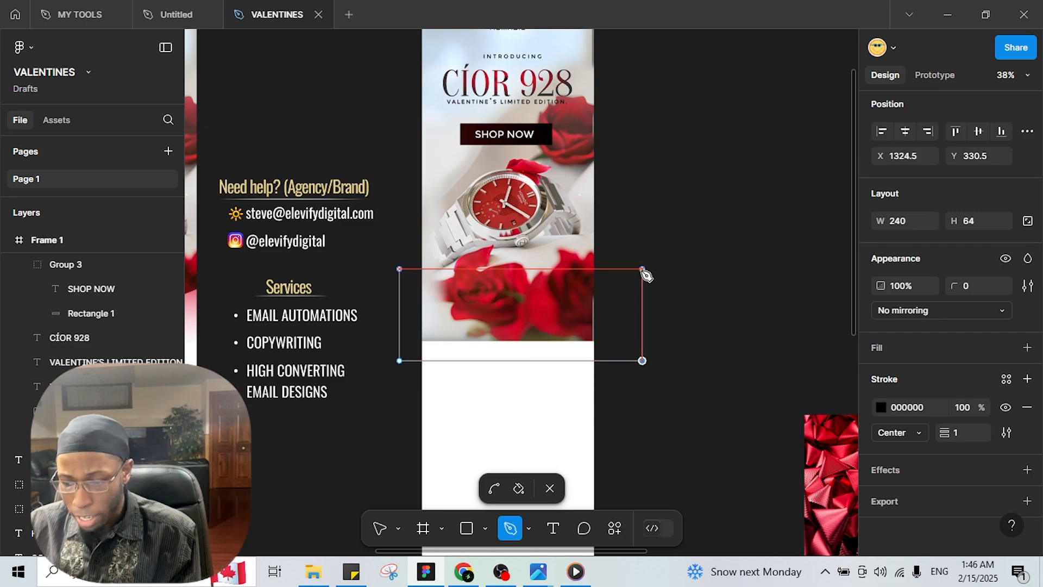
left_click(520, 310)
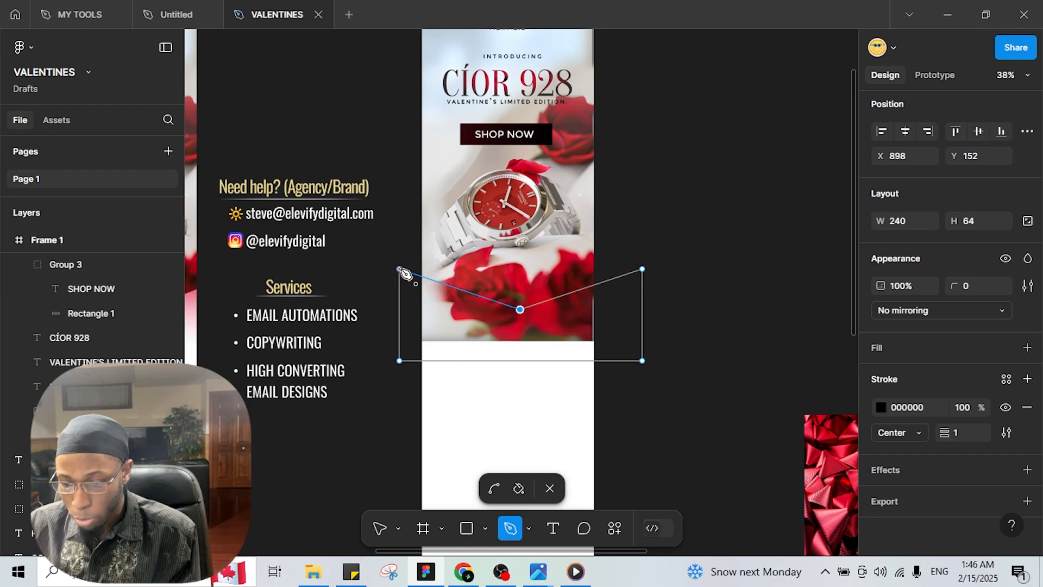
left_click(401, 270)
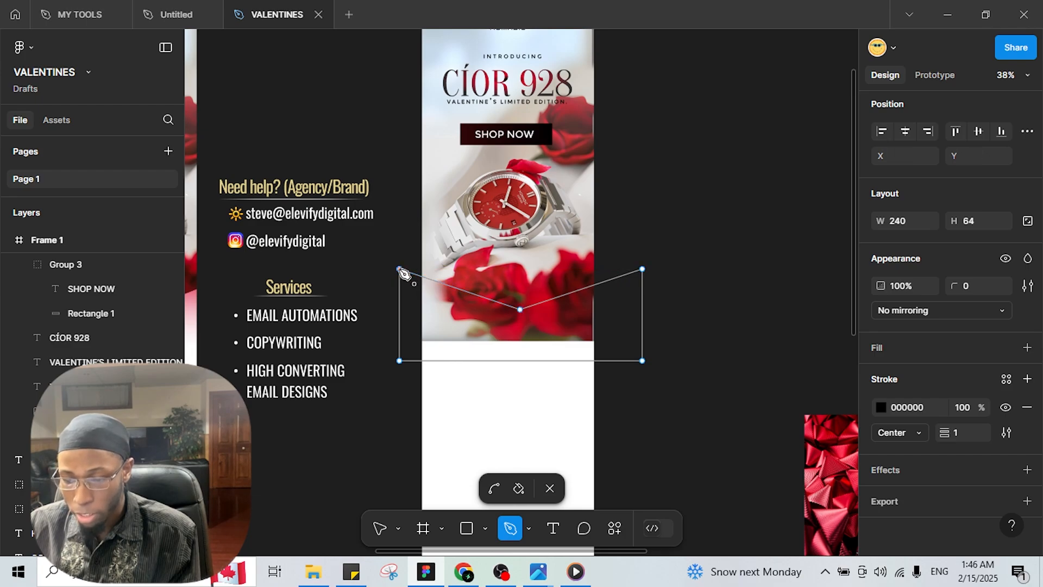
Bend the path's upper middle point into a smooth downward curve and finish editing the vector
left_click(493, 488)
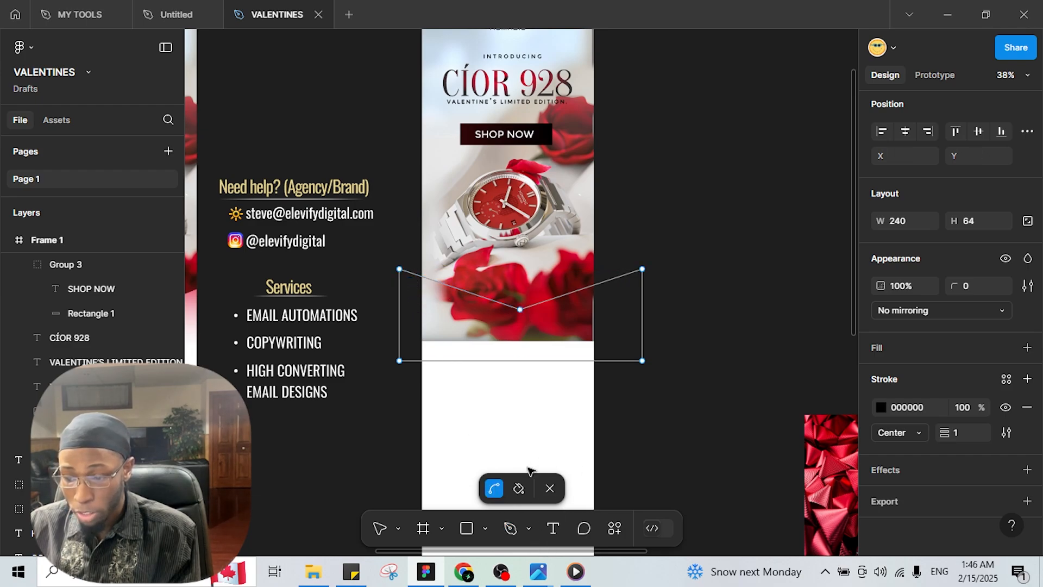
left_click_drag(517, 311, 531, 339)
left_click(455, 342)
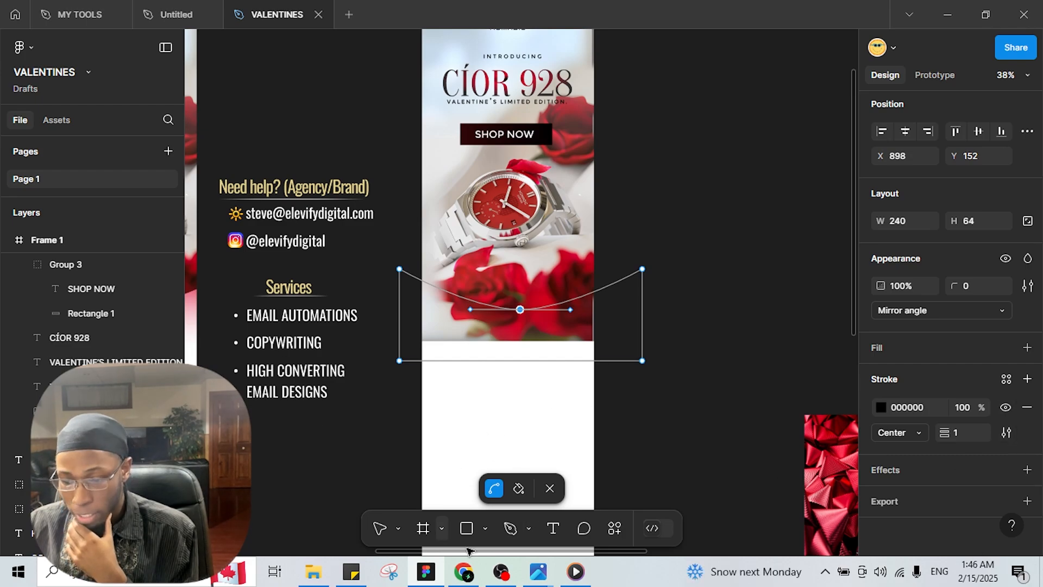
left_click(550, 489)
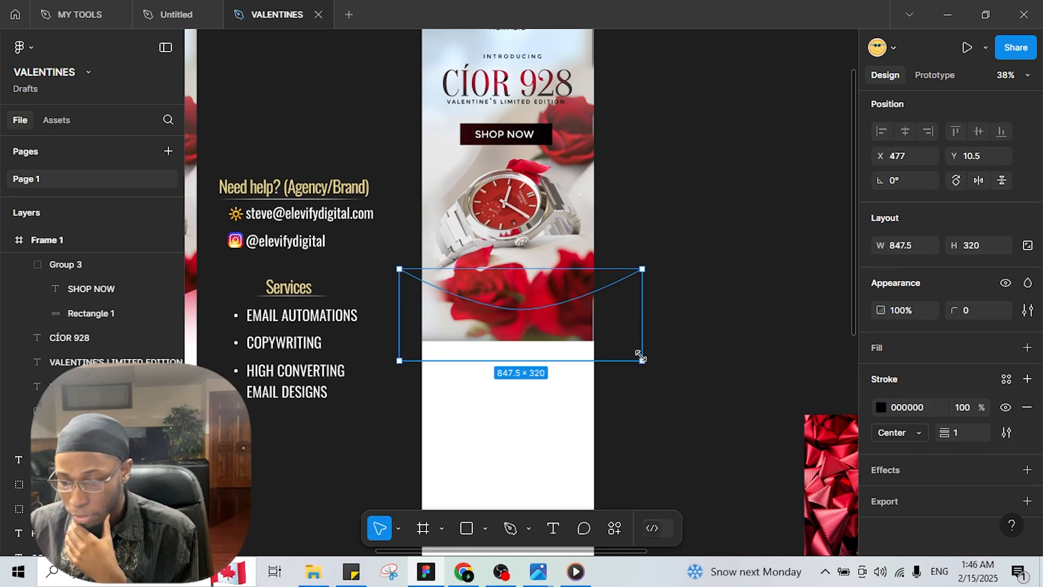
left_click(718, 366)
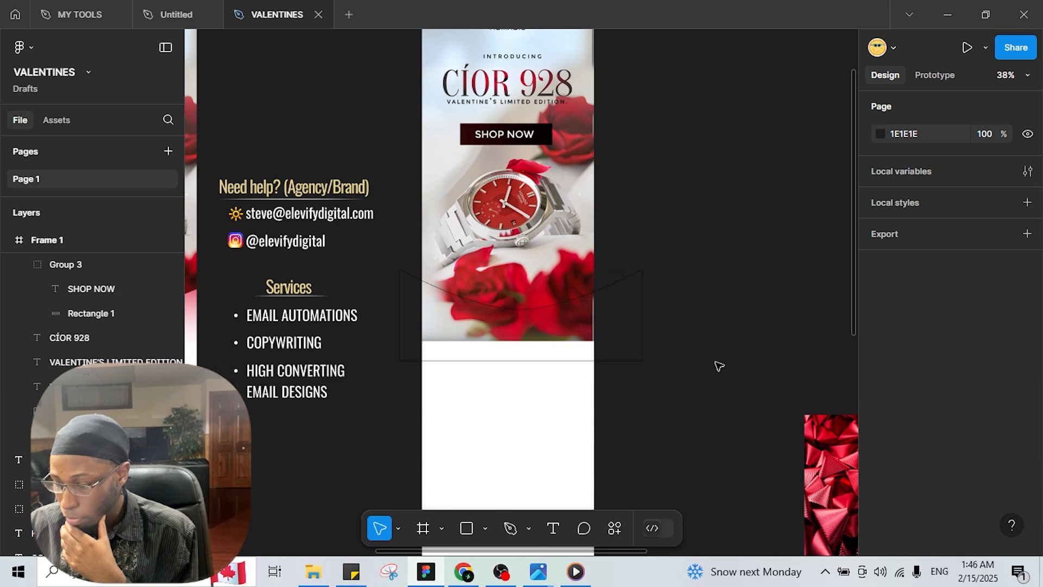
Fill the curved vector shape with white FEFEFE sampled from the frame's blank area and remove its stroke
left_click(629, 277)
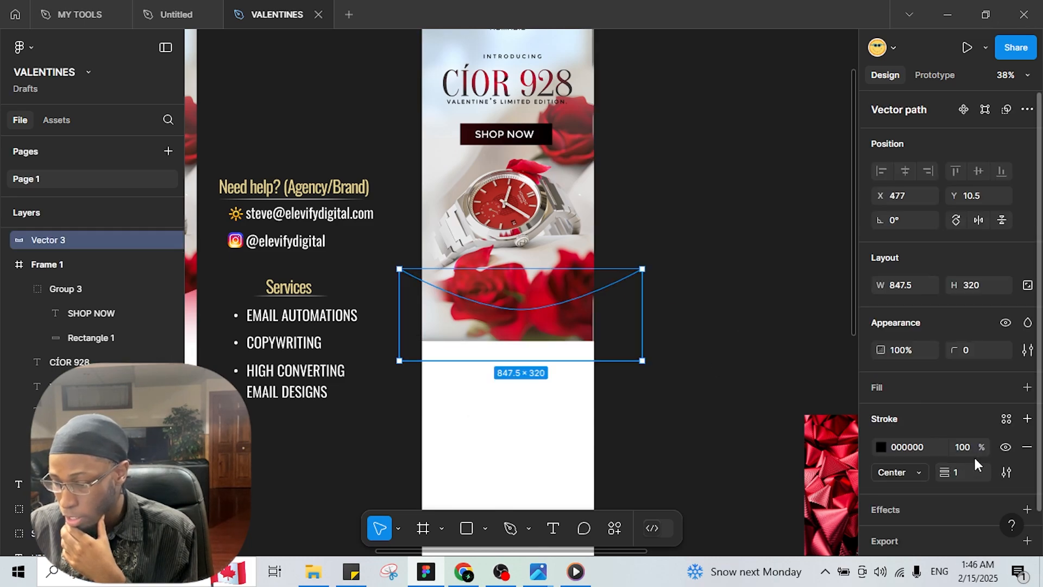
left_click(1027, 388)
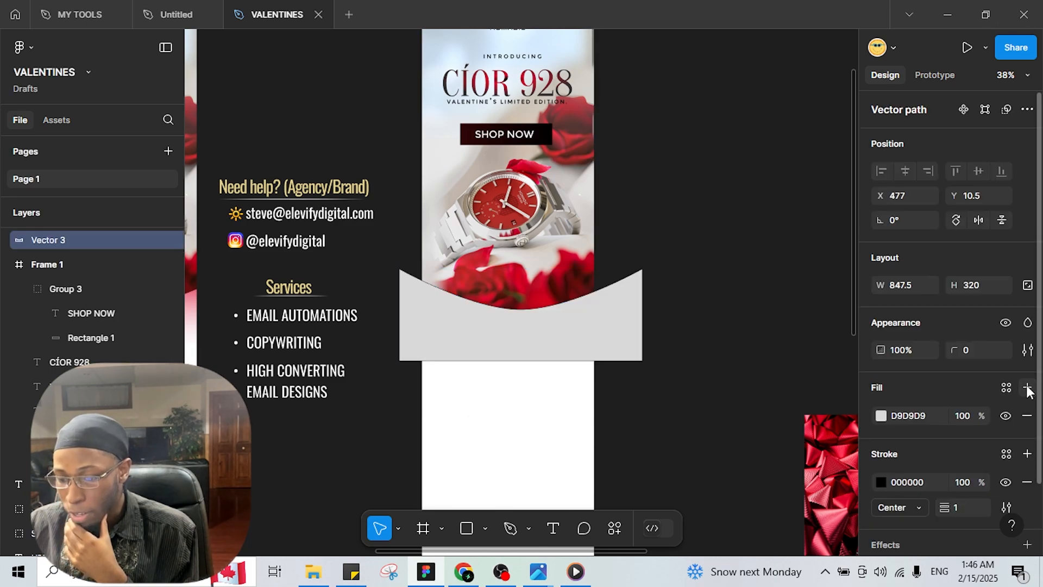
left_click(881, 415)
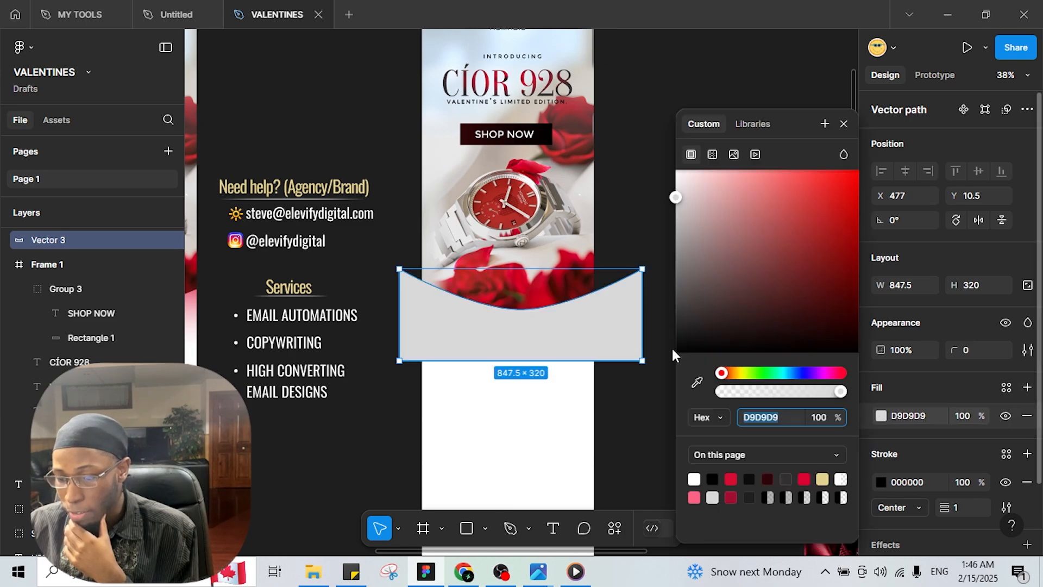
left_click(698, 382)
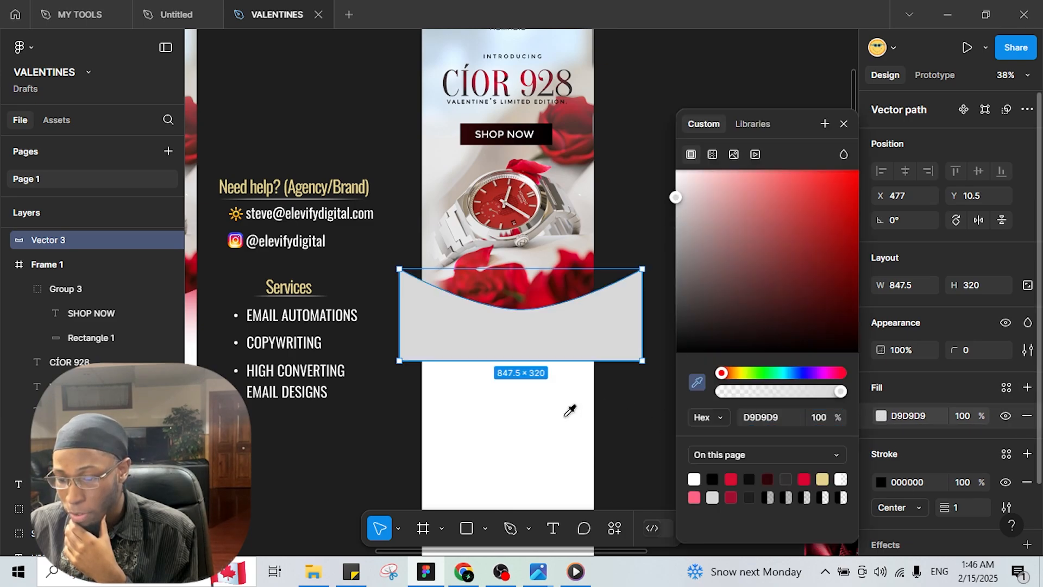
left_click(501, 403)
left_click(624, 435)
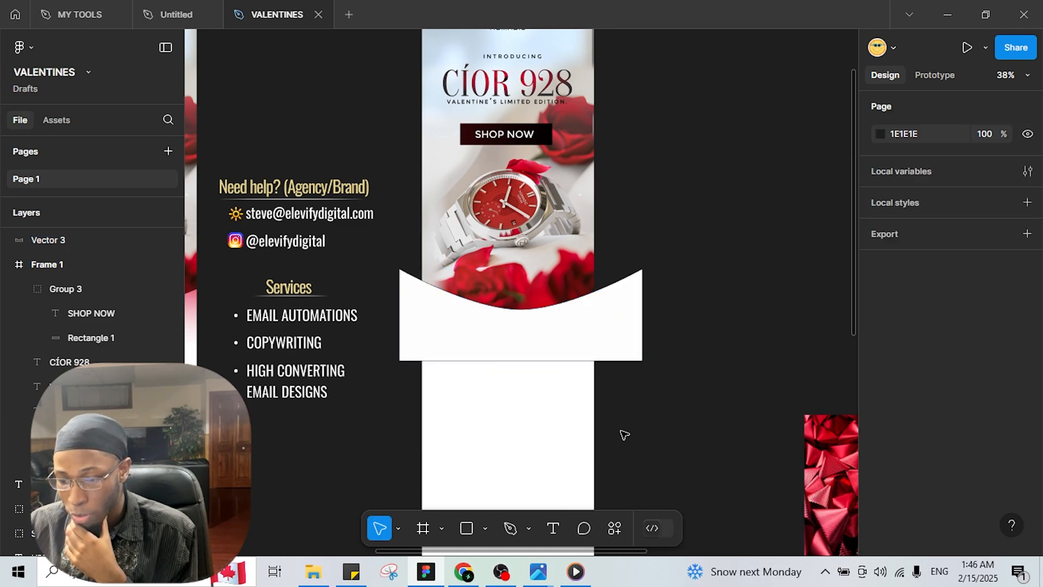
left_click(559, 333)
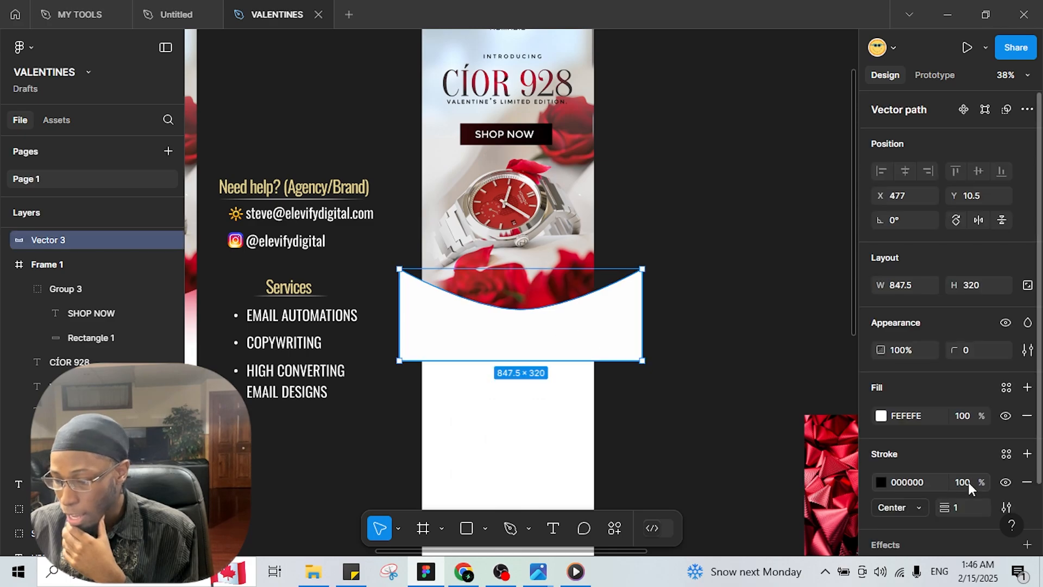
left_click(1026, 483)
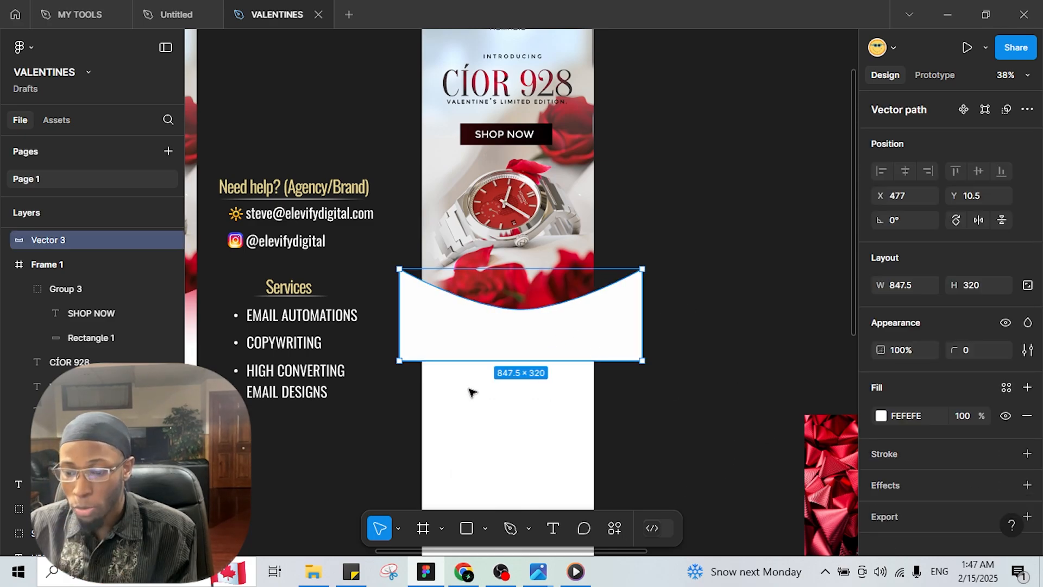
Nest the curved vector shape inside Frame 1 and position it over the hero's lower edge, at about X -130, Y 888
scroll(470, 391, "up", 3)
scroll(597, 314, "up", 2)
scroll(578, 325, "up", 2)
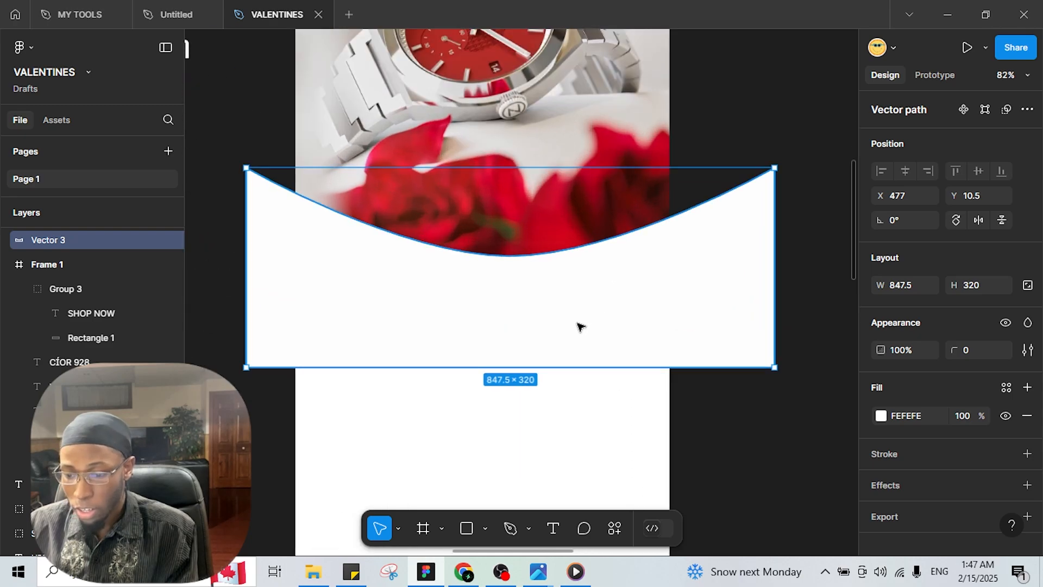
scroll(571, 326, "down", 1)
left_click_drag(555, 326, 590, 324)
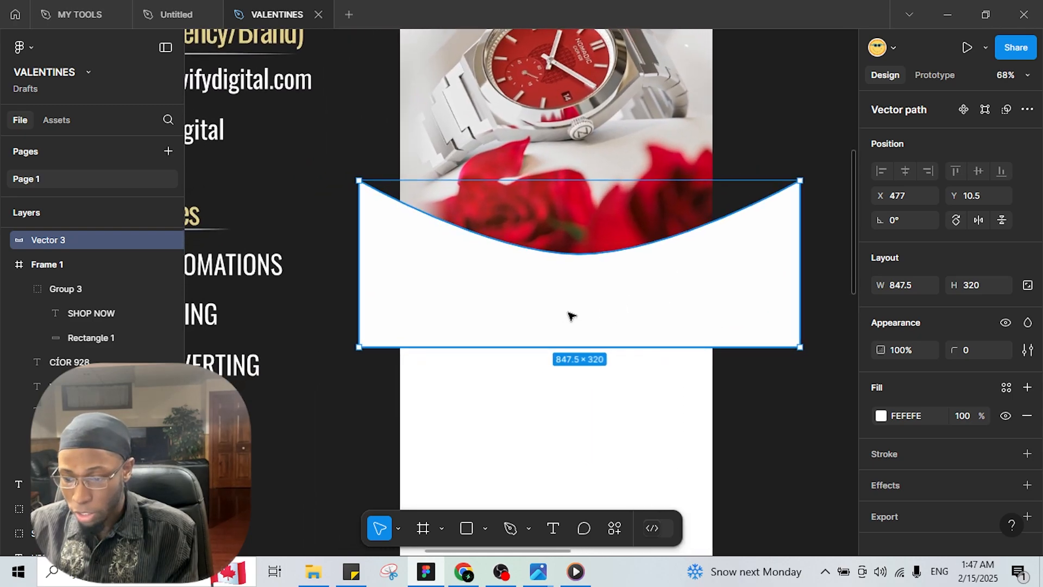
left_click_drag(28, 265, 29, 273)
left_click_drag(554, 305, 526, 296)
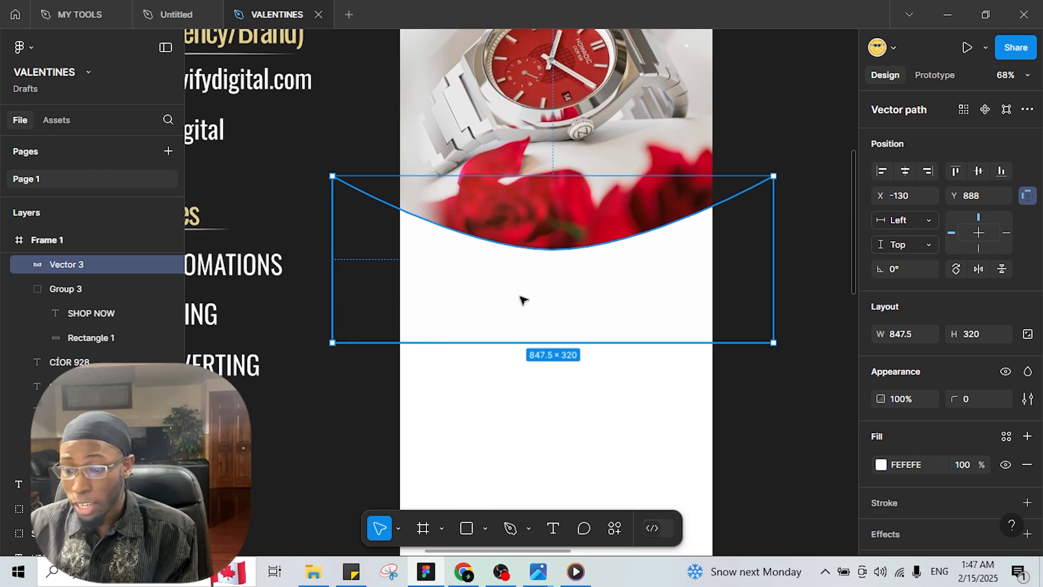
Change the curved shape's fill to a linear gradient with grey 989898 at 0% and white FEFEFE at 100%
scroll(513, 308, "down", 5)
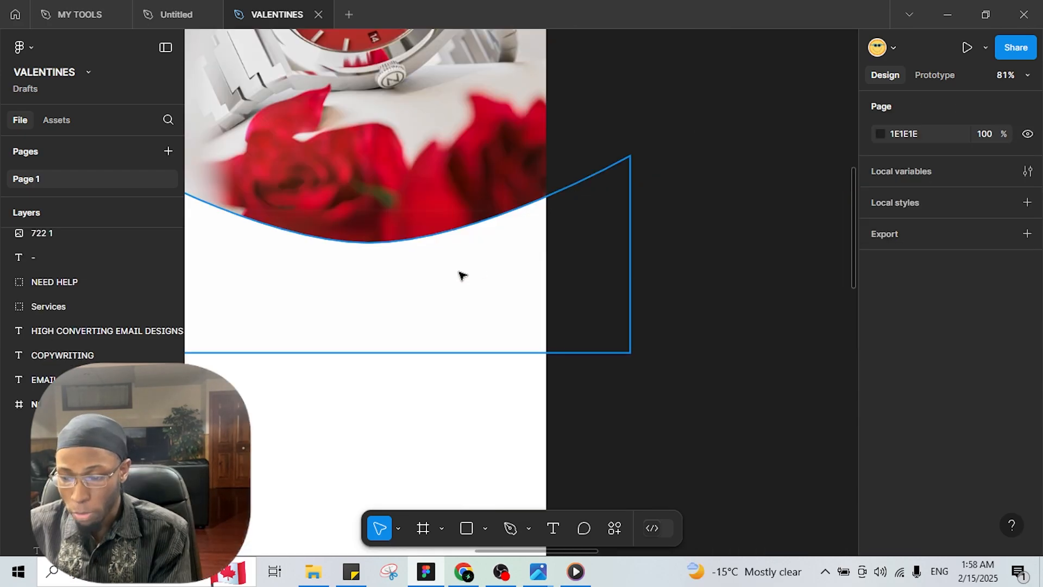
left_click(459, 276)
left_click_drag(459, 275, 628, 254)
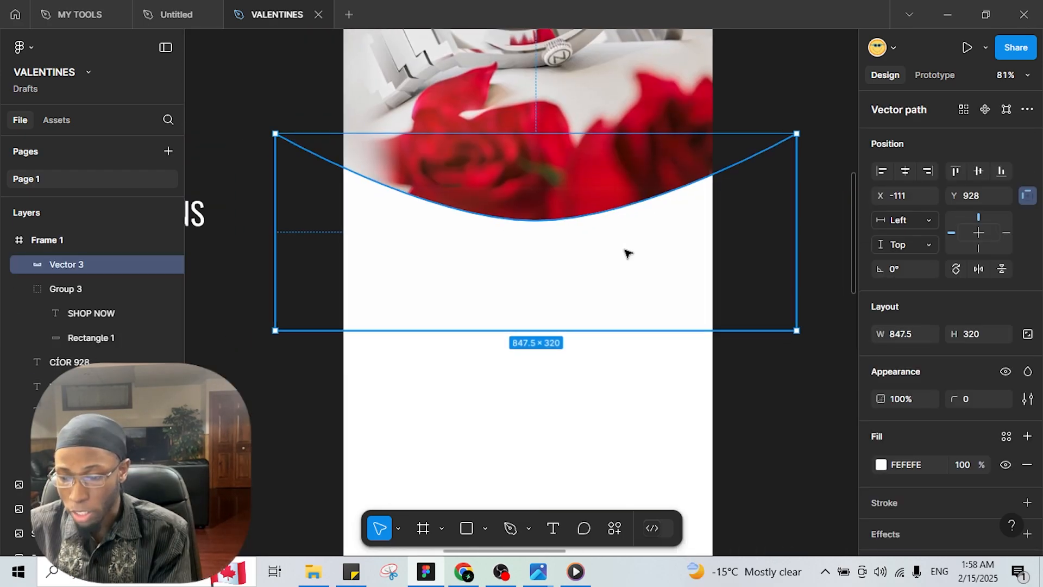
left_click(882, 464)
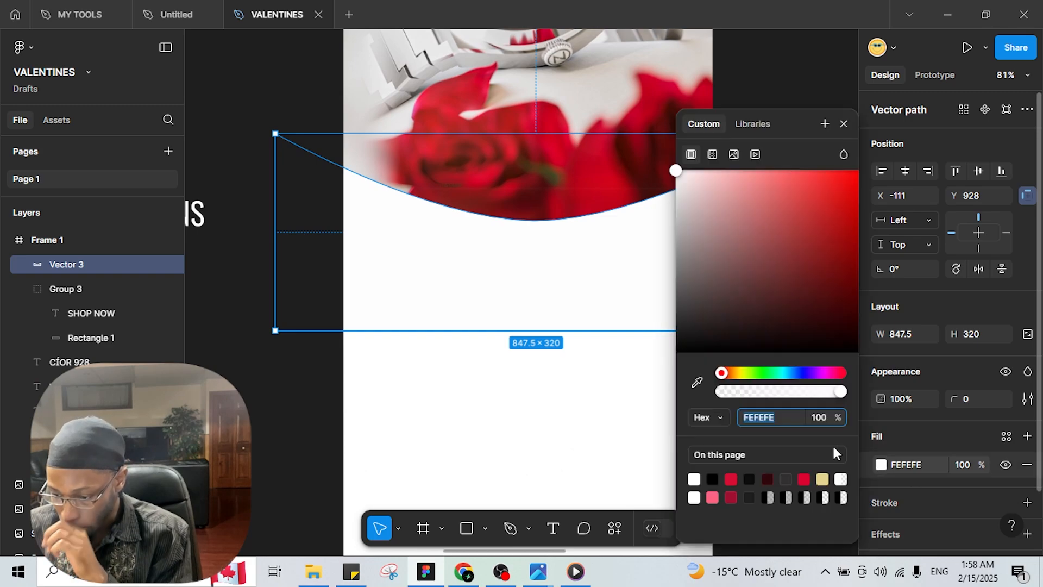
left_click(713, 147)
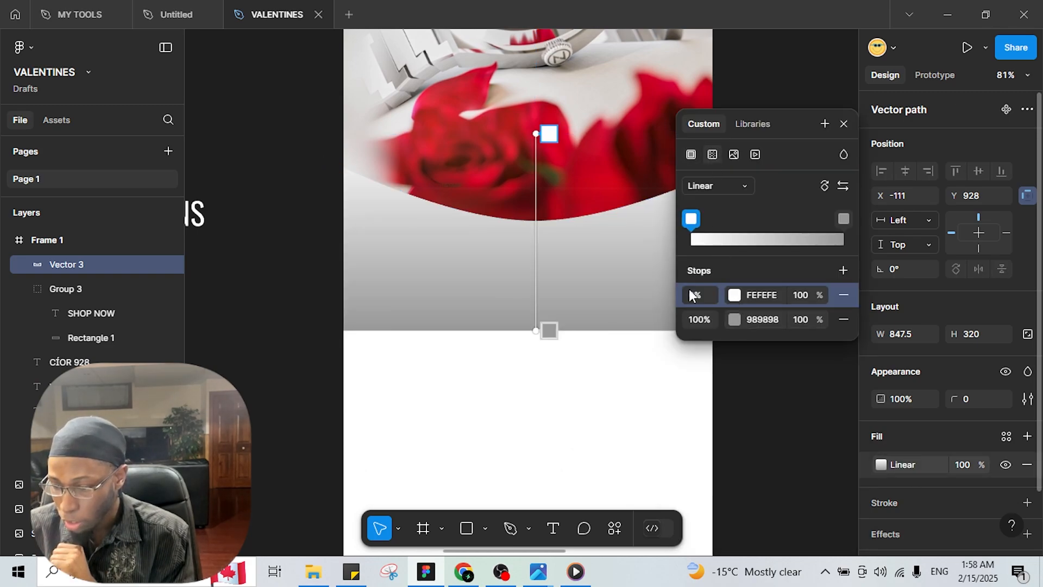
left_click_drag(842, 219, 781, 220)
mouse_move(693, 220)
left_mouse_down()
mouse_move(844, 220)
mouse_move(686, 219)
left_mouse_up()
Recolour the curved shape's 0% gradient stop with red C3011C sampled from the roses, with white FEFEFE at 100%
left_click_drag(606, 154, 266, 194)
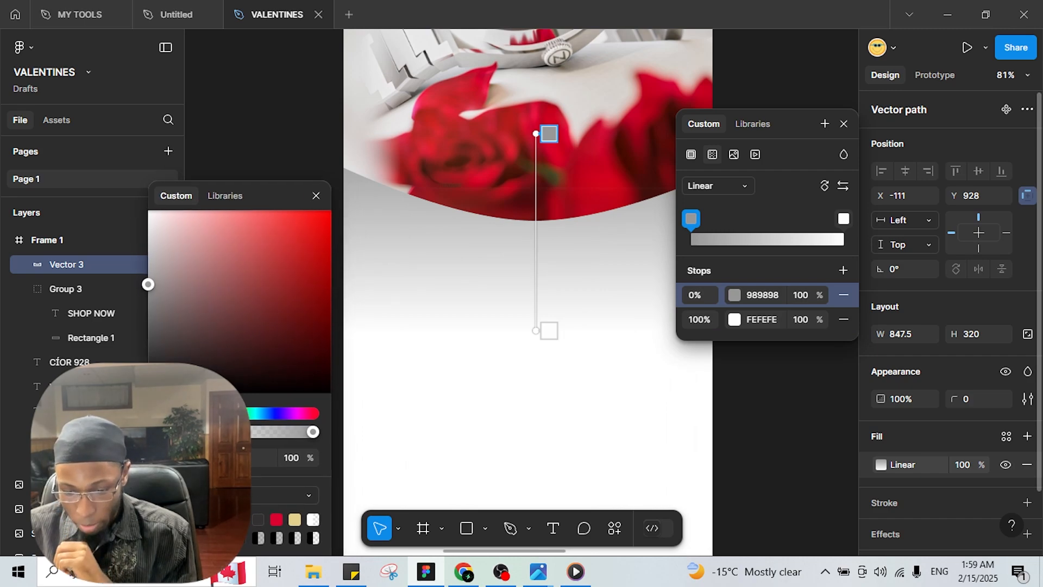
left_click(277, 519)
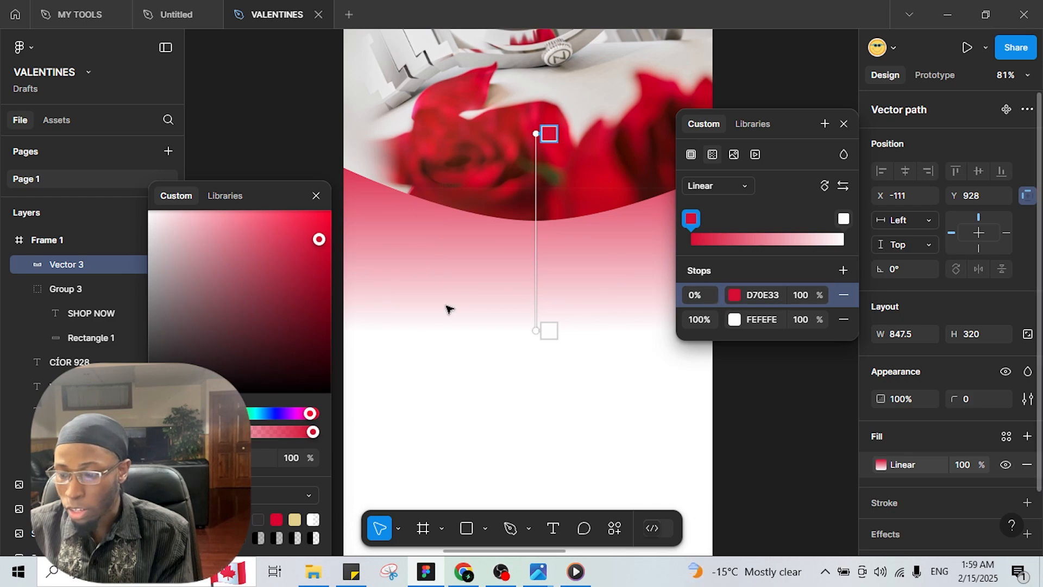
key("i")
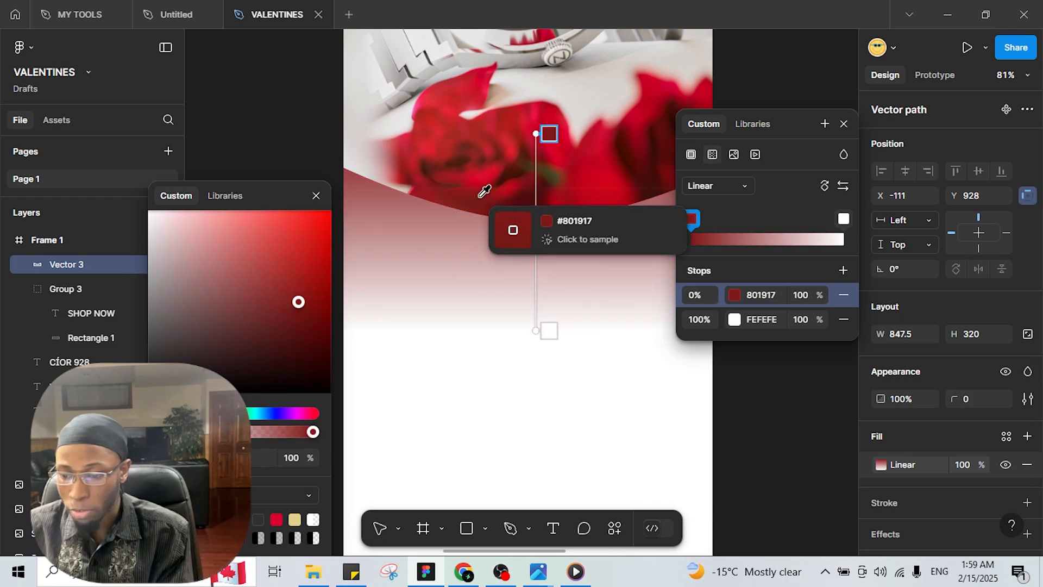
left_click(596, 169)
left_click(438, 233)
scroll(438, 232, "down", 3)
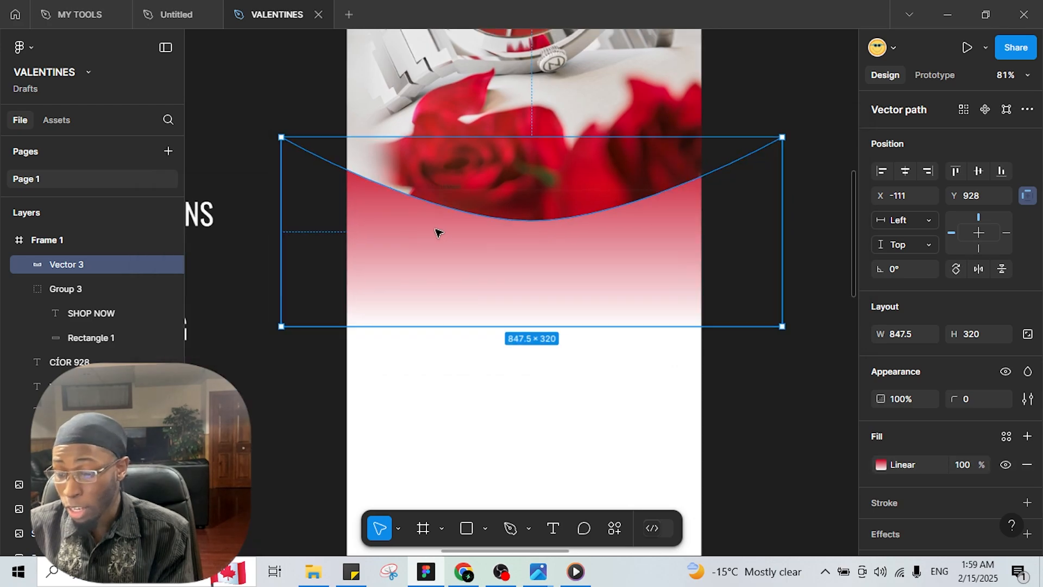
Bring the body paragraph from the NOMADIC email into Frame 1 below the curve, centred horizontally at Y 1152
scroll(438, 233, "down", 3)
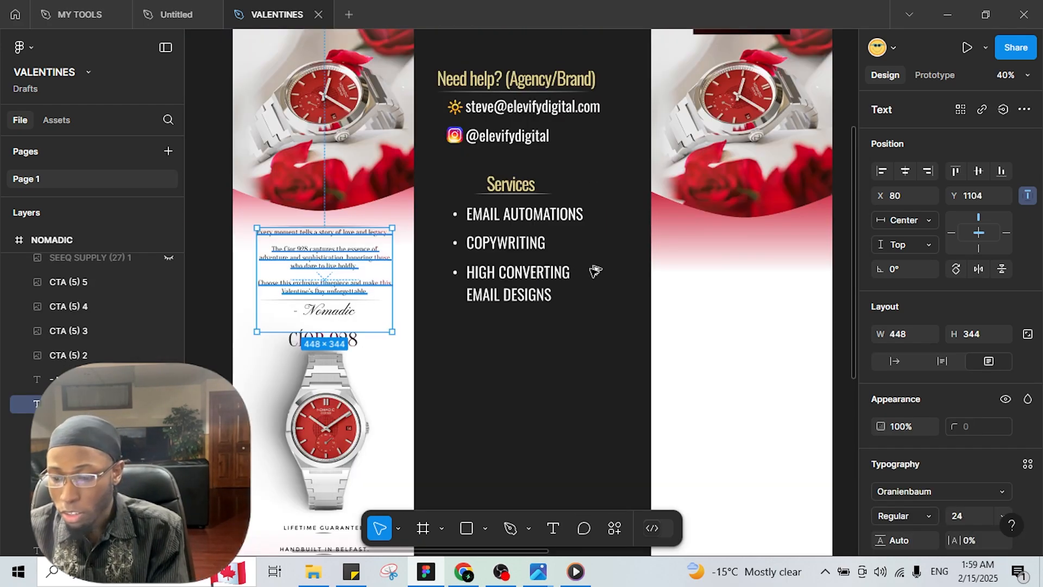
left_click_drag(594, 269, 721, 281)
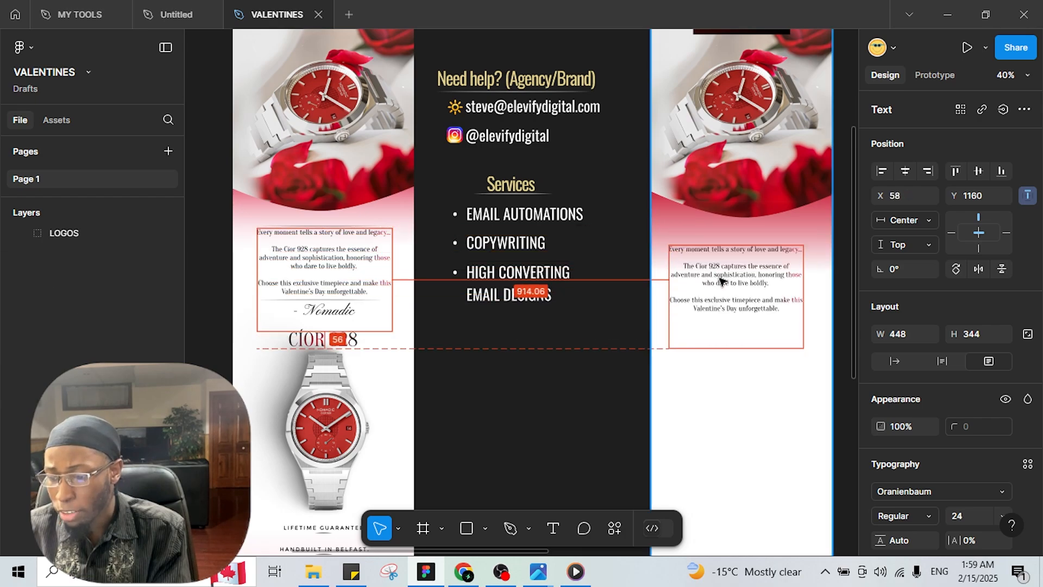
left_click_drag(801, 269, 813, 272)
scroll(813, 272, "up", 5)
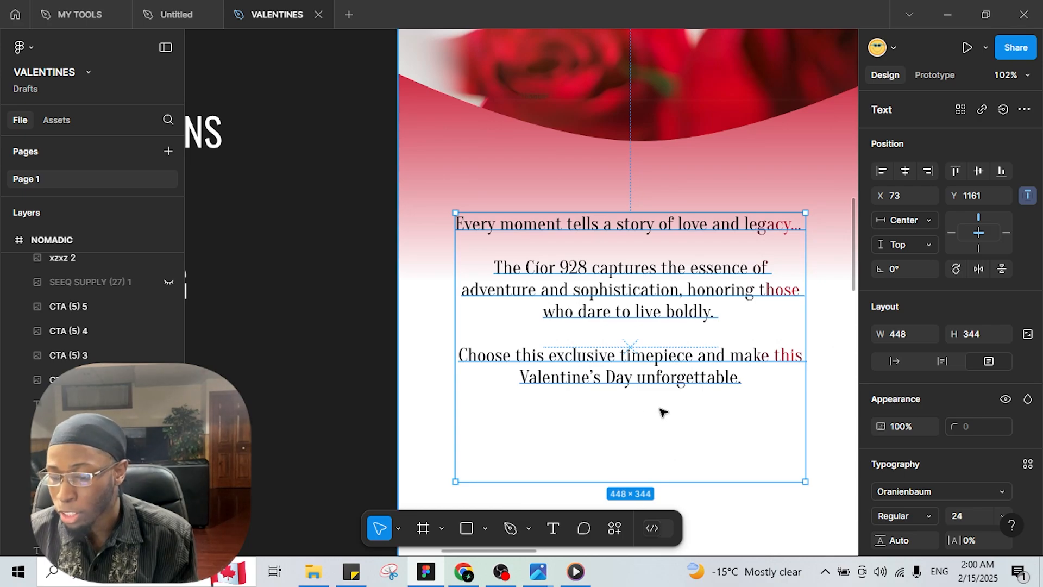
scroll(662, 412, "down", 3)
left_click_drag(668, 317, 669, 329)
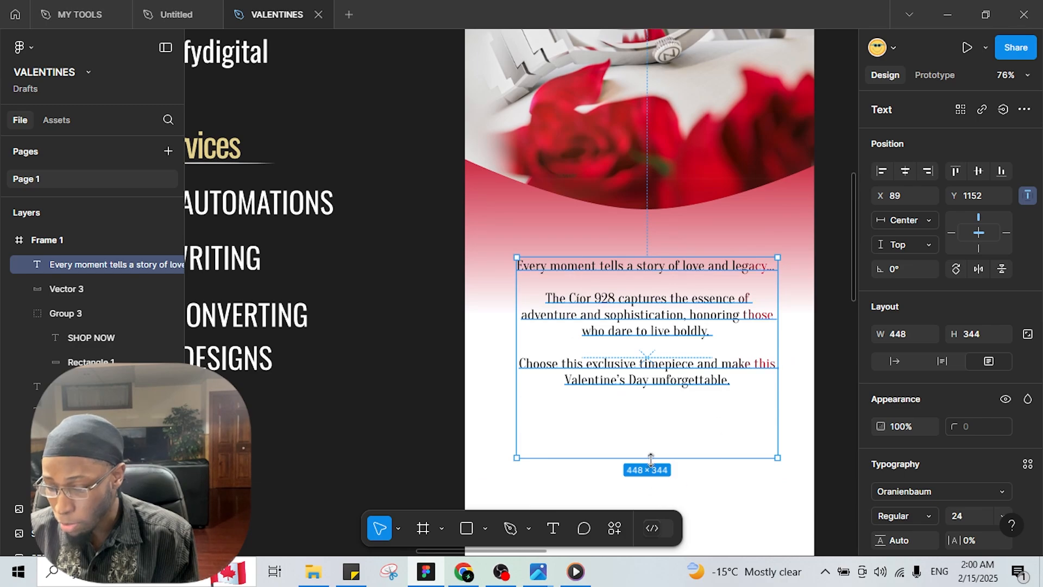
left_click(905, 171)
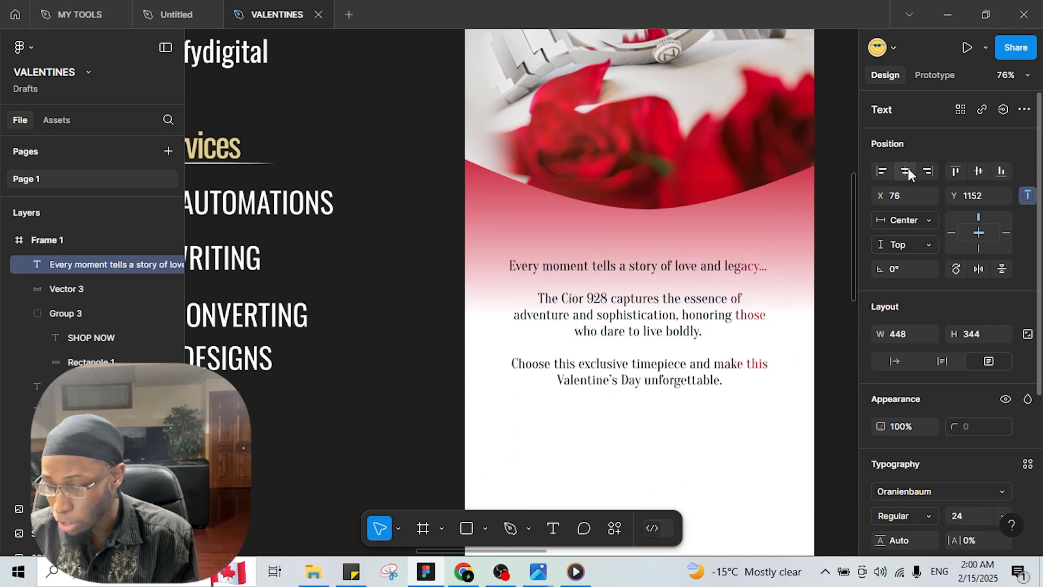
Shift the curved shape's white gradient stop toward the red one so the fade ends above the body paragraph
left_click(775, 226)
left_click(882, 465)
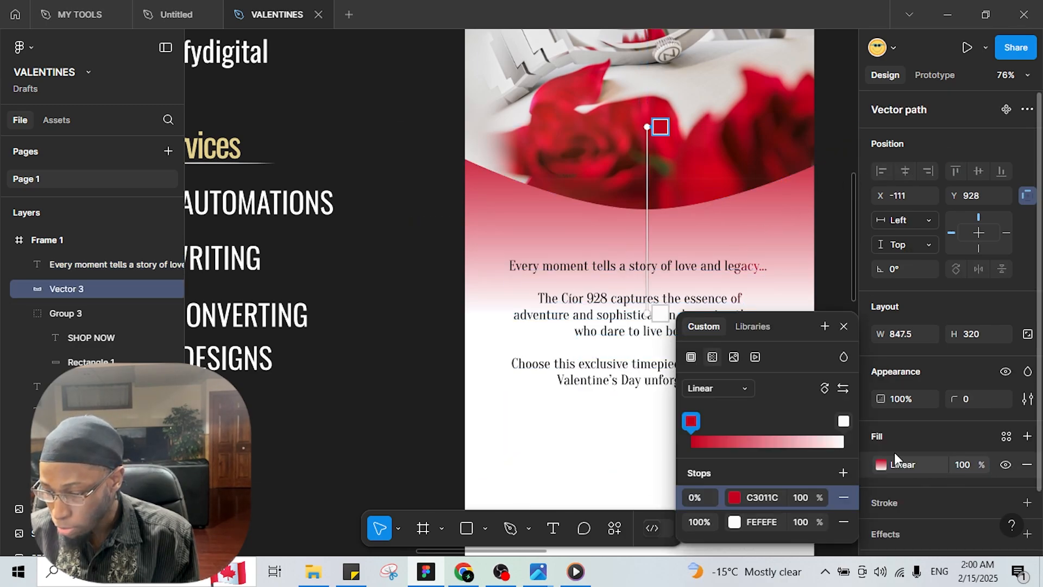
left_click_drag(843, 426, 799, 431)
key("Escape")
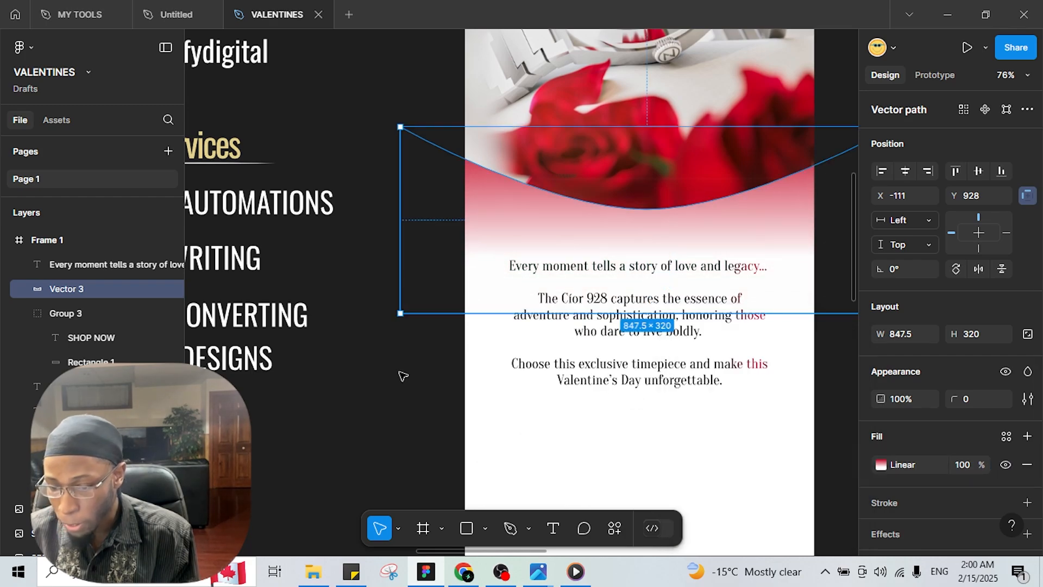
Switch to the MY TOOLS file and copy the line graphic under the BLACK LINE heading
scroll(403, 375, "down", 5, "ctrl")
left_click_drag(356, 351, 582, 326)
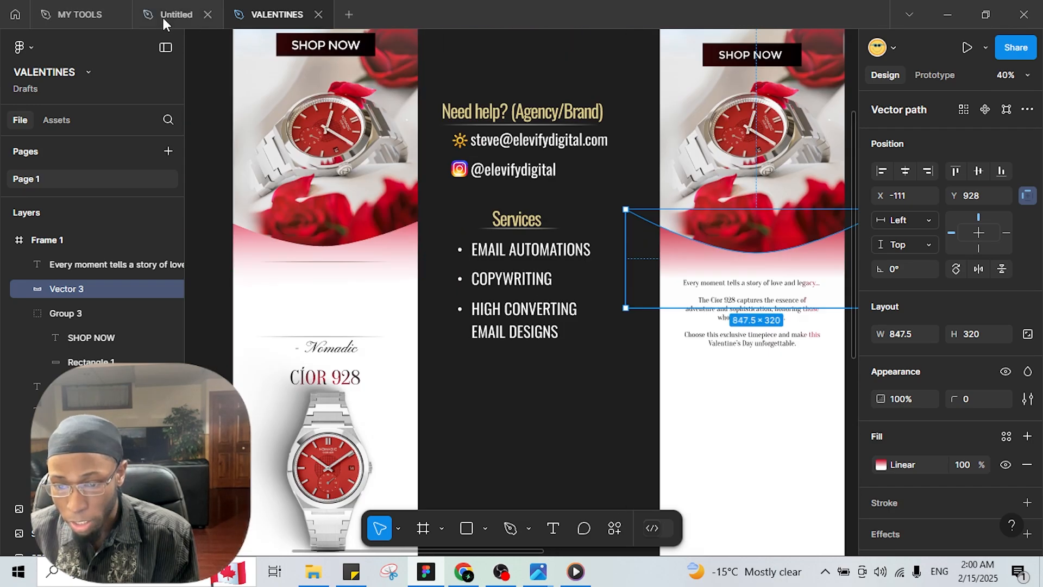
left_click(84, 12)
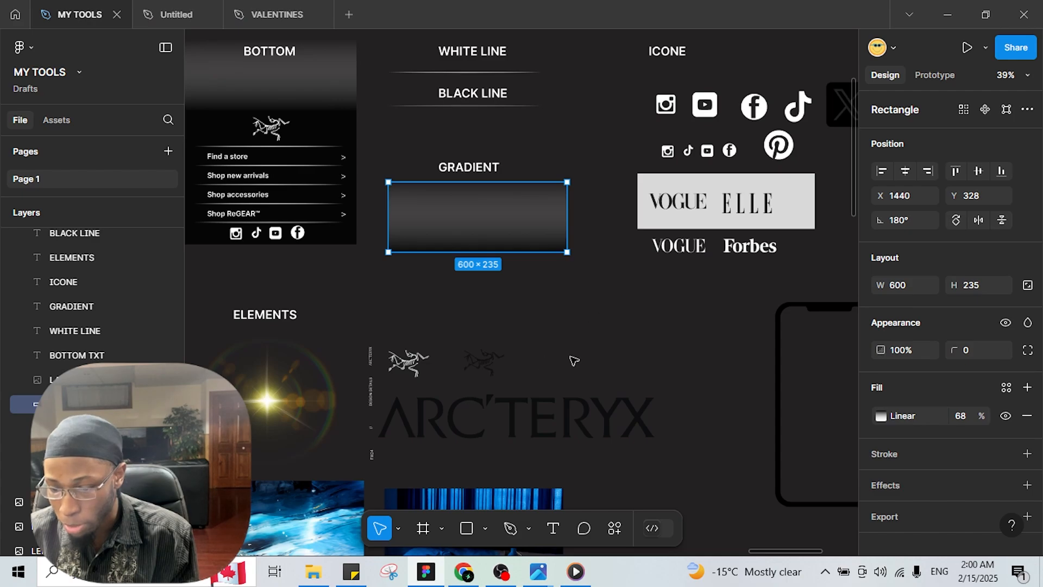
scroll(527, 206, "up", 1)
scroll(528, 205, "up", 2)
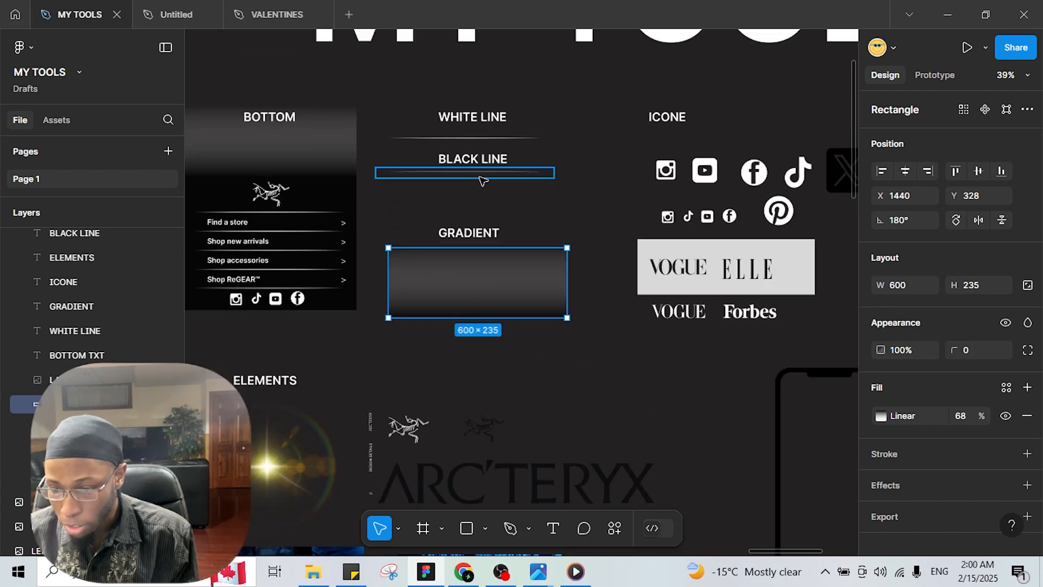
left_click(480, 181)
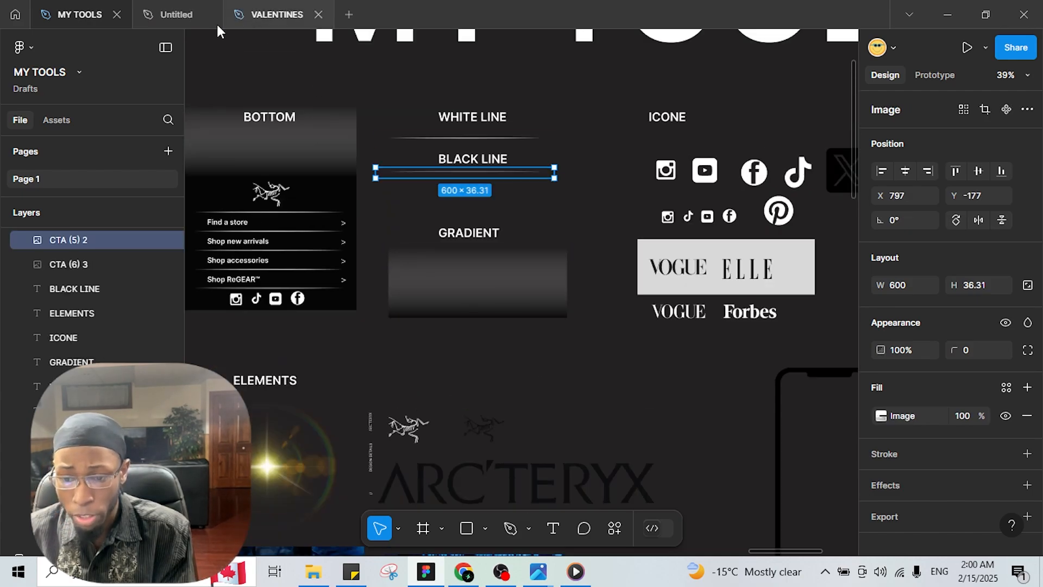
Paste the black line into the VALENTINES file and place one 17-high copy above and another below Frame 1's body paragraph
left_click(278, 16)
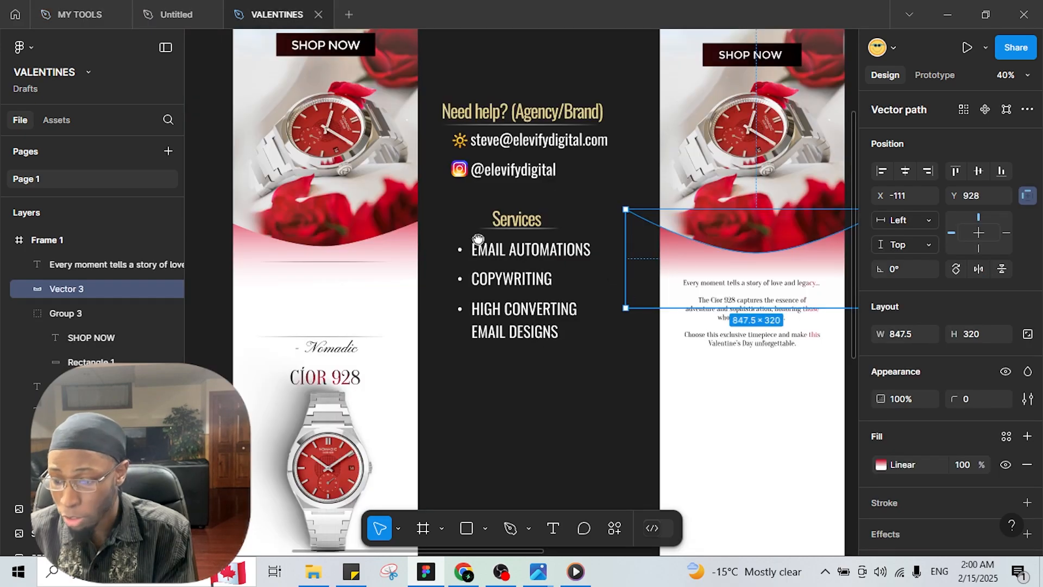
scroll(622, 277, "right", 3)
scroll(618, 271, "up", 5)
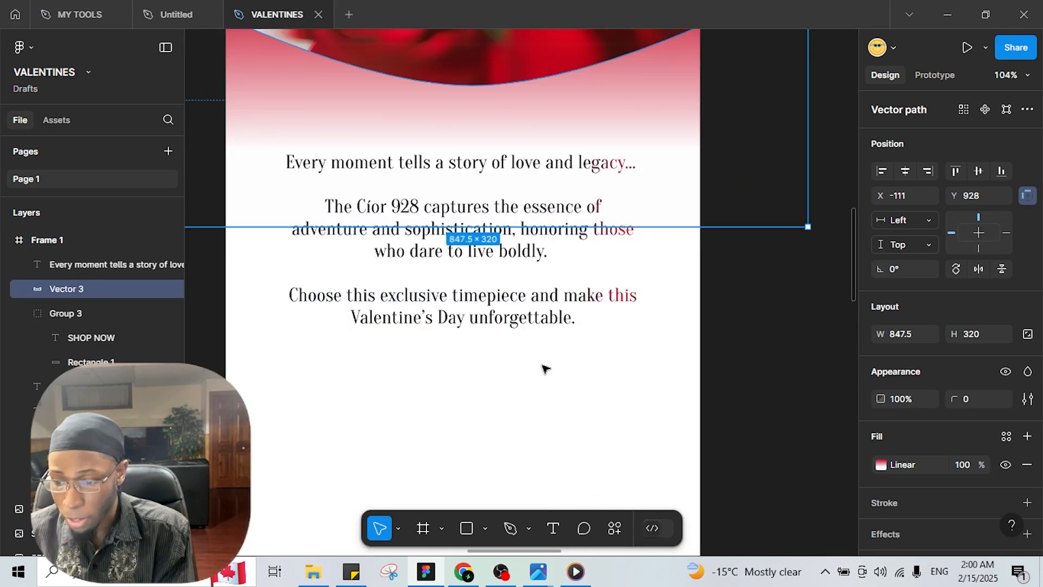
left_click(516, 363)
key("ctrl+v")
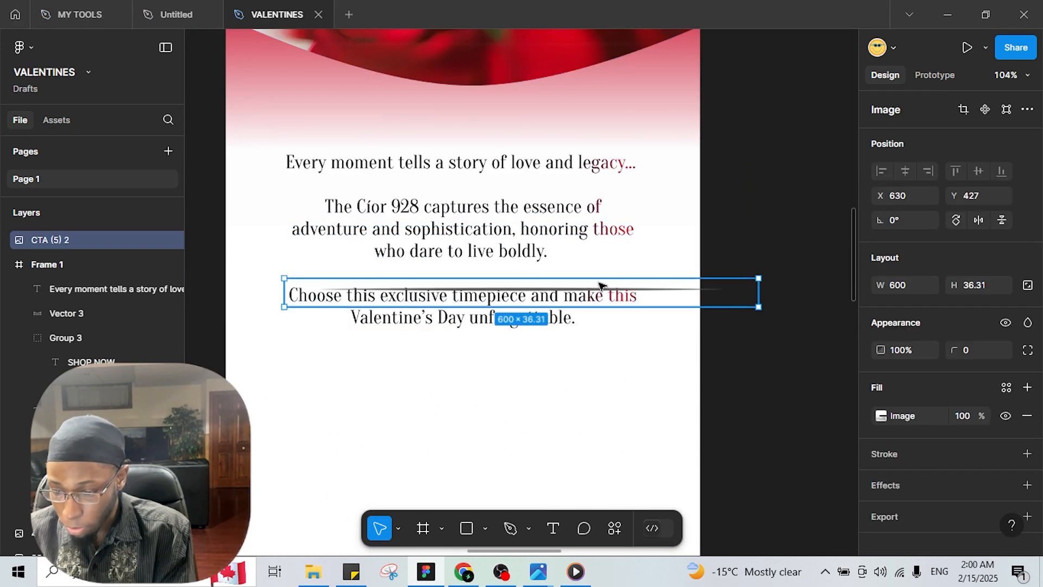
left_click_drag(539, 294, 461, 343)
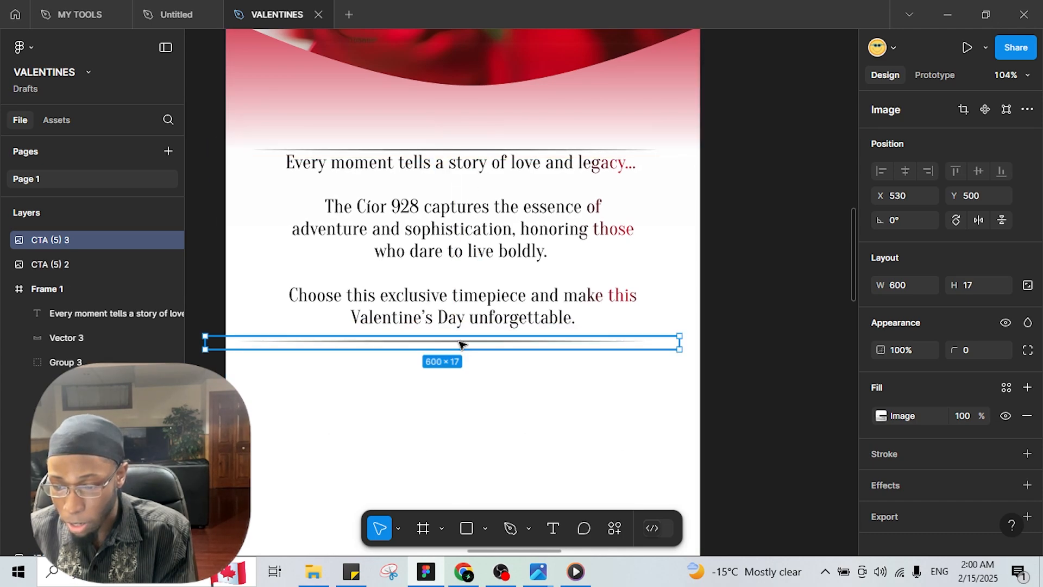
Restore the body paragraph in the original NOMADIC email at X 89, Y 1104
scroll(478, 376, "down", 5)
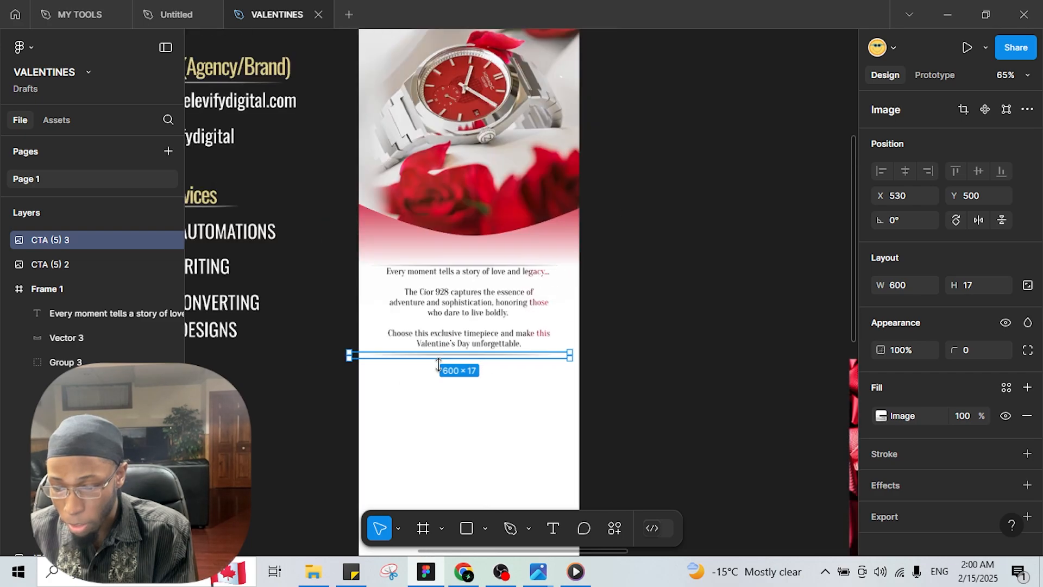
scroll(452, 338, "left", 6)
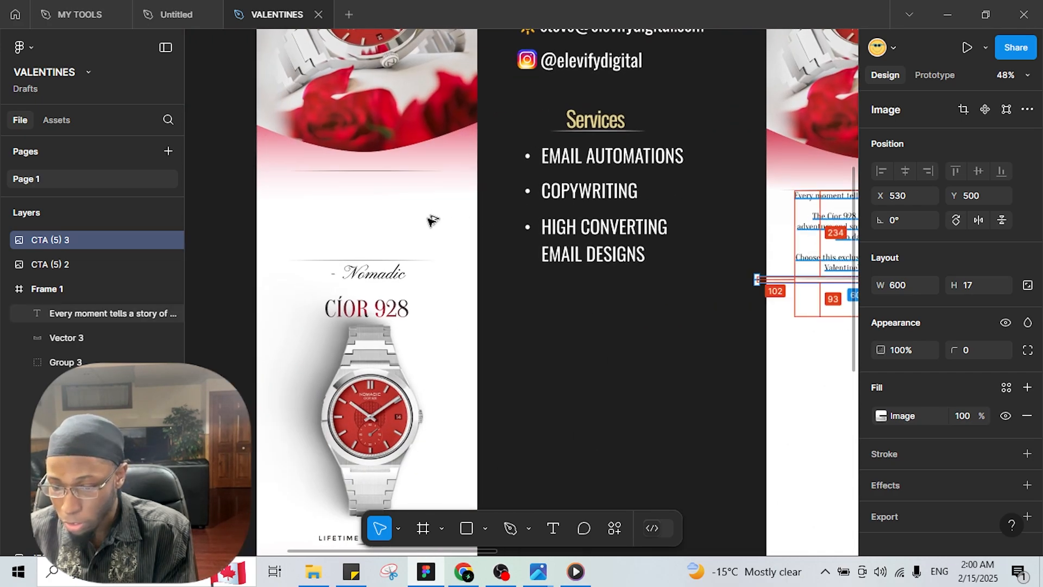
left_click_drag(432, 220, 343, 182)
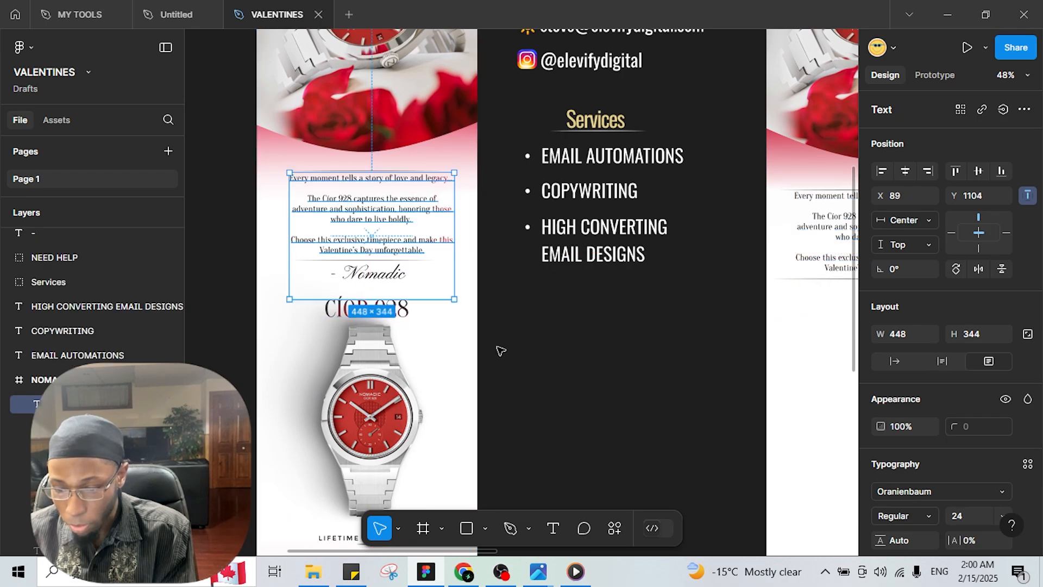
Copy the "- Nomadic" signature from the original email into Frame 1 and place it under the lower line at X 174, Y 1412
scroll(373, 279, "up", 5)
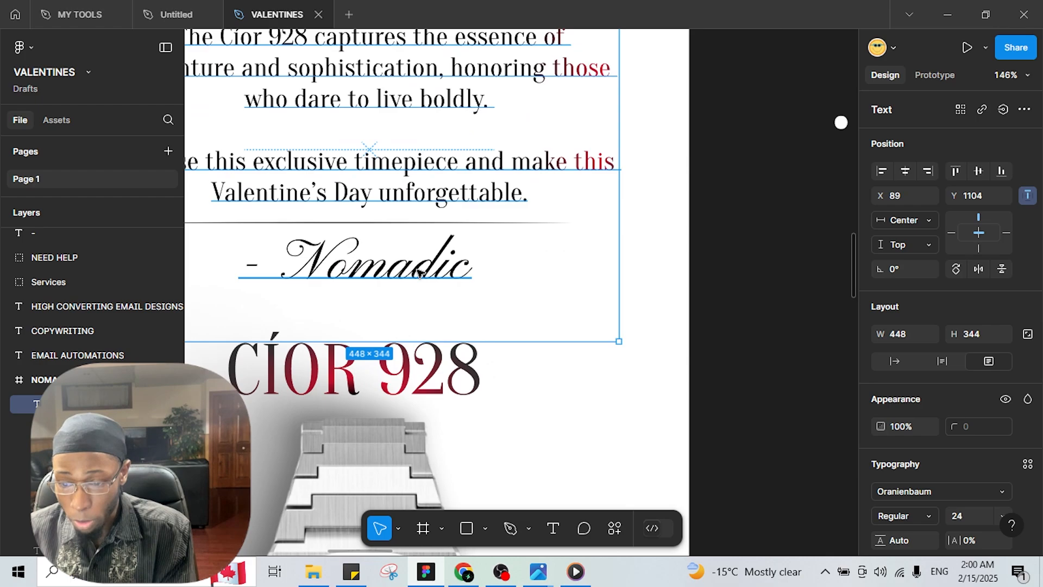
left_click(420, 274)
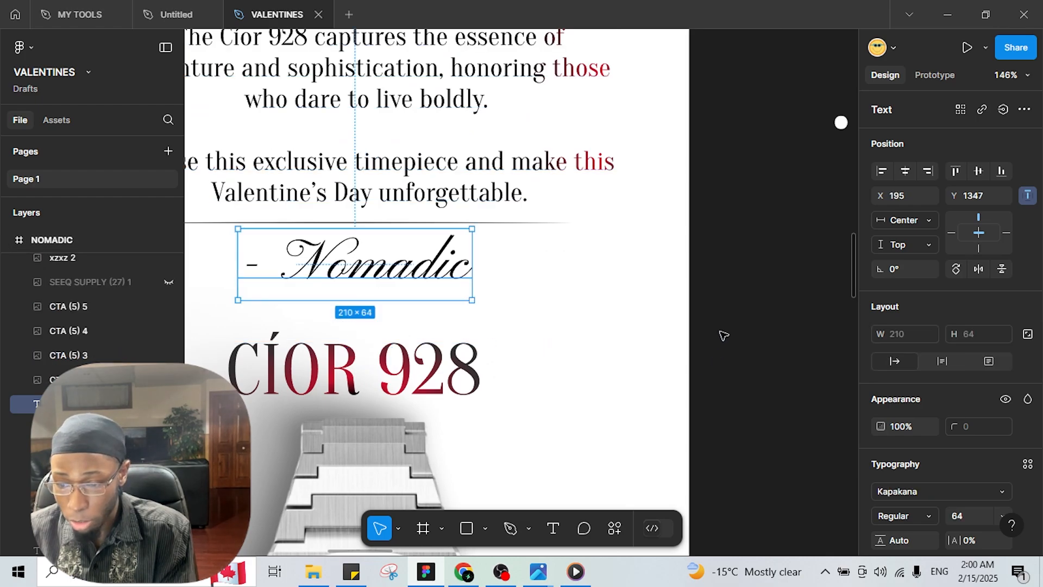
left_click_drag(766, 330, 422, 354)
left_click_drag(636, 312, 284, 322)
left_click_drag(845, 269, 408, 283)
scroll(524, 288, "down", 2)
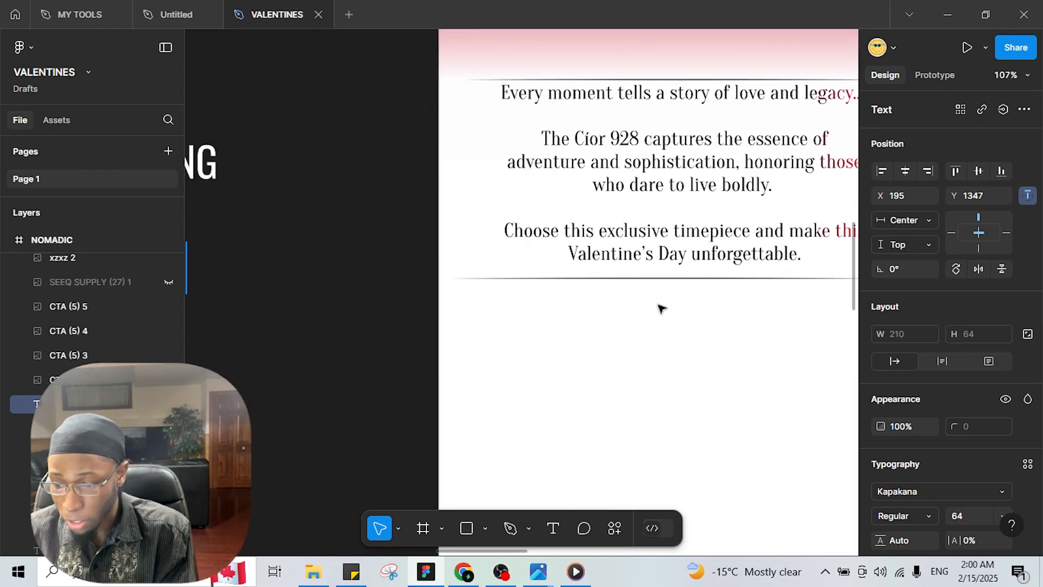
left_click_drag(754, 345, 605, 356)
key("ctrl+v")
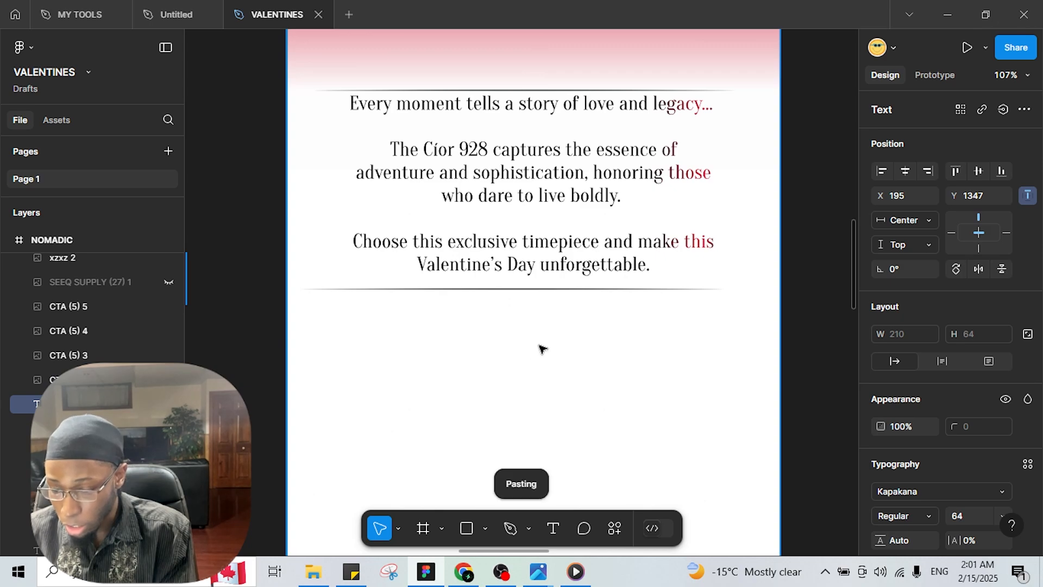
left_click_drag(536, 302, 532, 336)
scroll(551, 292, "down", 3, "ctrl")
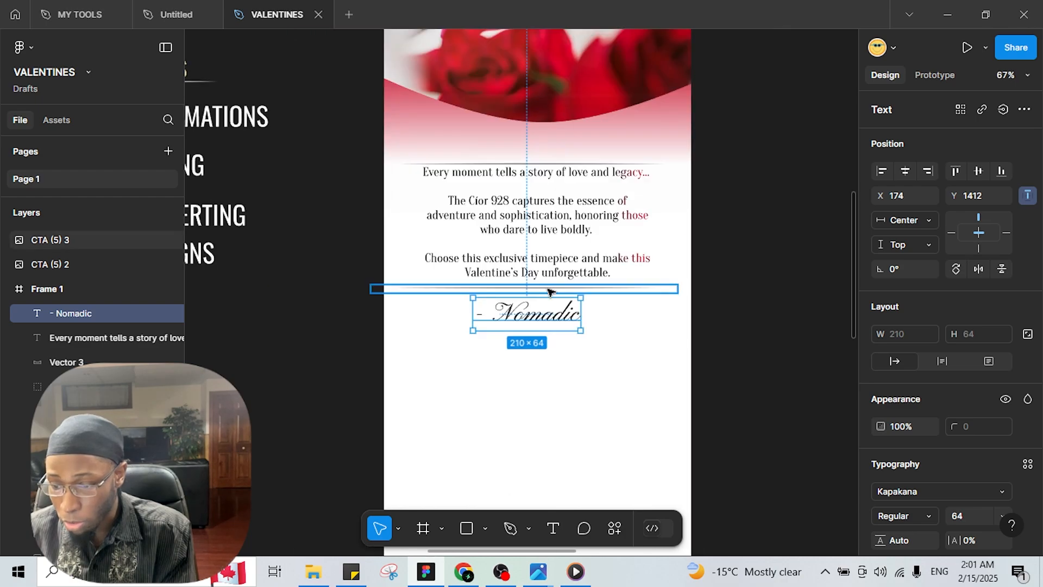
Compare Frame 1 with the original NOMADIC email, from the header down through the signature and the sections below it
scroll(550, 292, "down", 3, "ctrl")
scroll(685, 152, "down", 3, "ctrl")
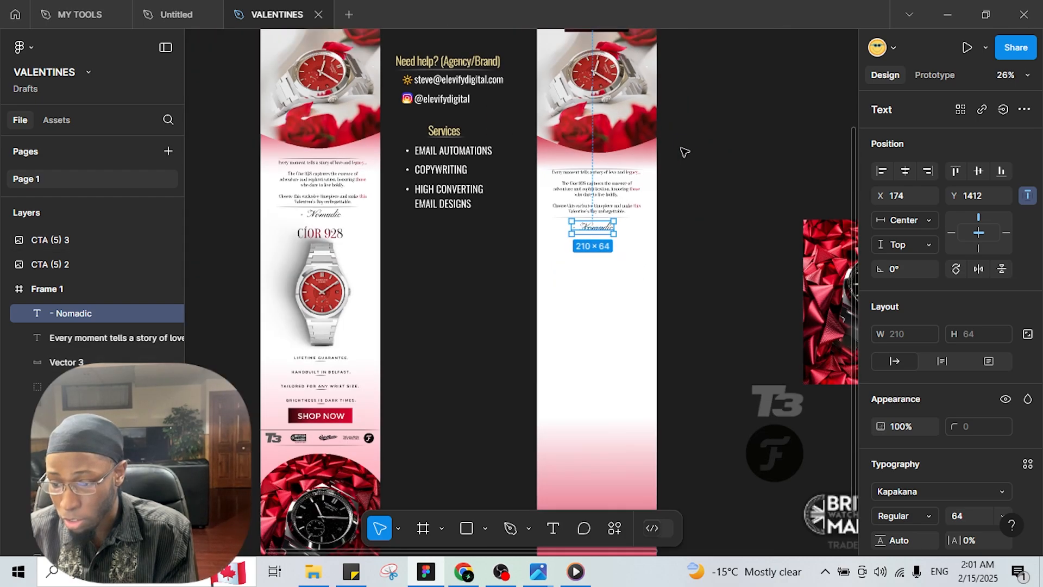
scroll(684, 153, "up", 3)
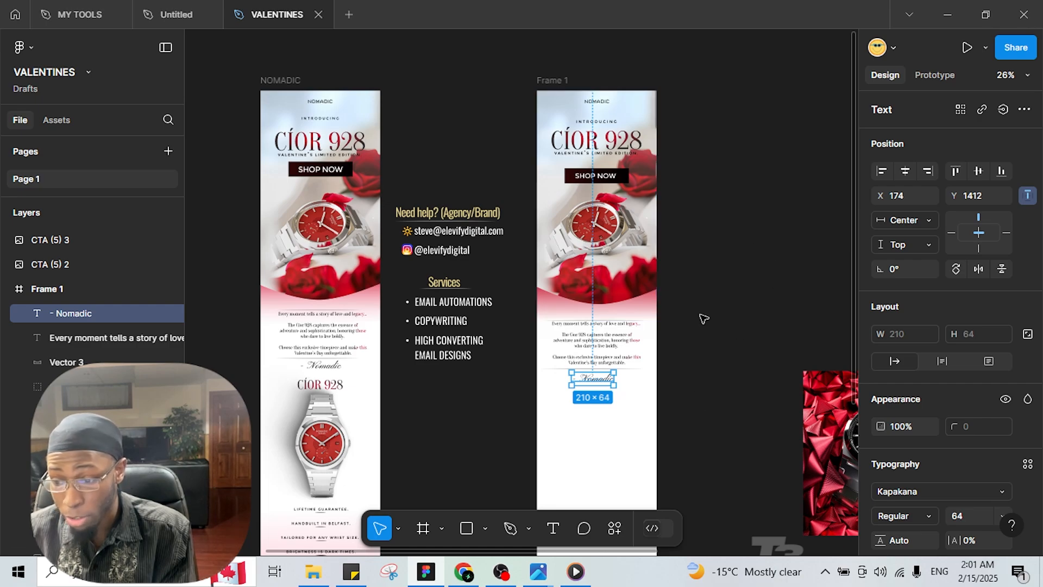
scroll(591, 98, "up", 3, "ctrl")
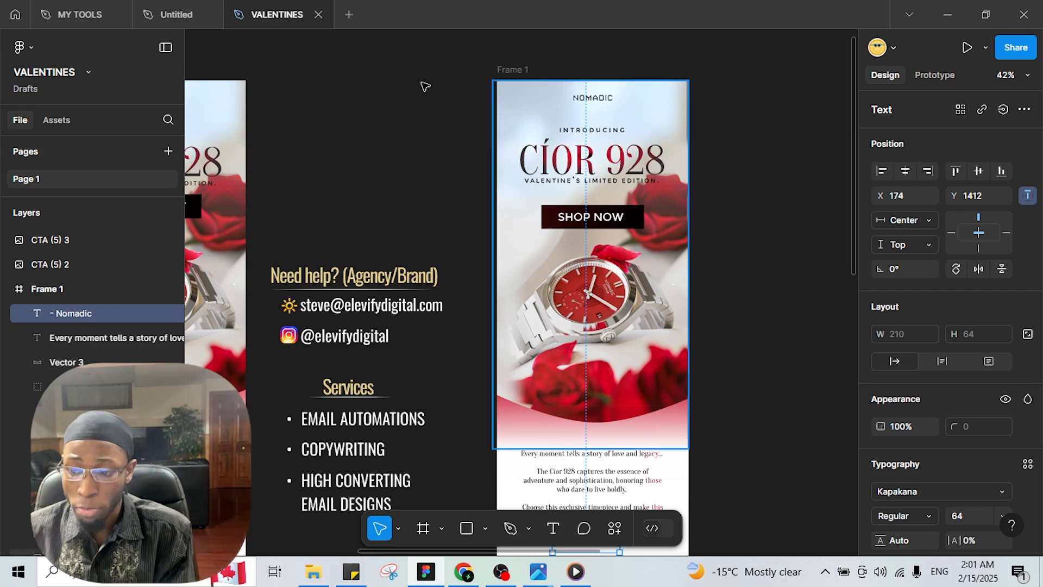
scroll(704, 345, "down", 6)
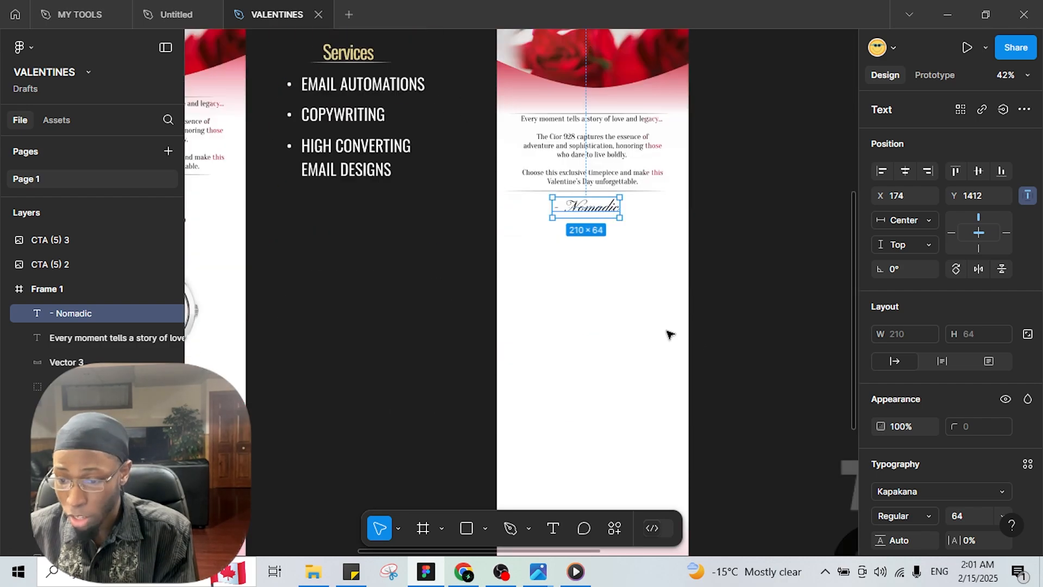
scroll(672, 341, "up", 5)
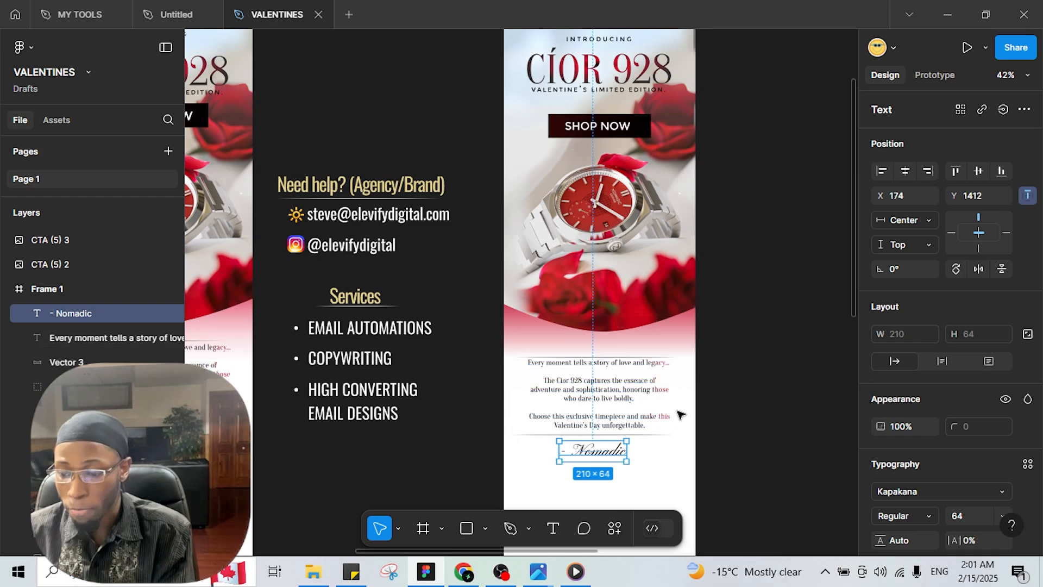
left_click_drag(623, 324, 703, 101)
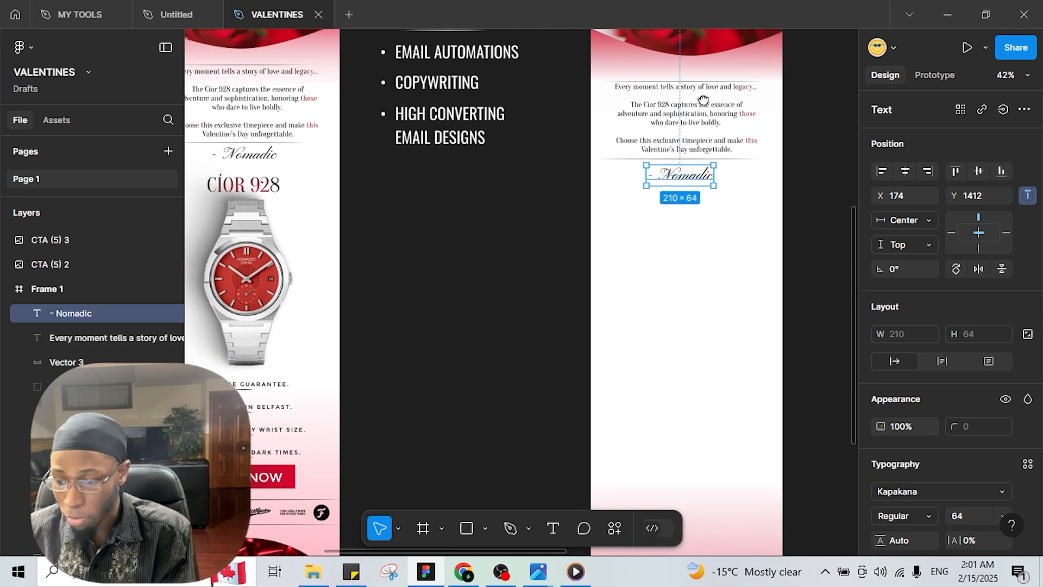
scroll(599, 189, "left", 2)
scroll(598, 188, "down", 1)
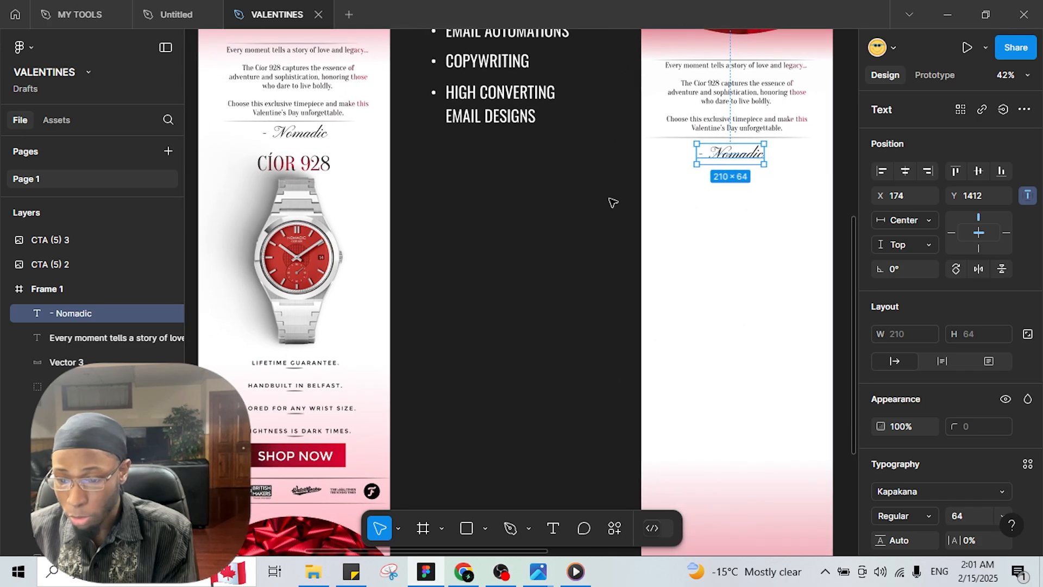
scroll(613, 202, "up", 10)
scroll(615, 250, "right", 5)
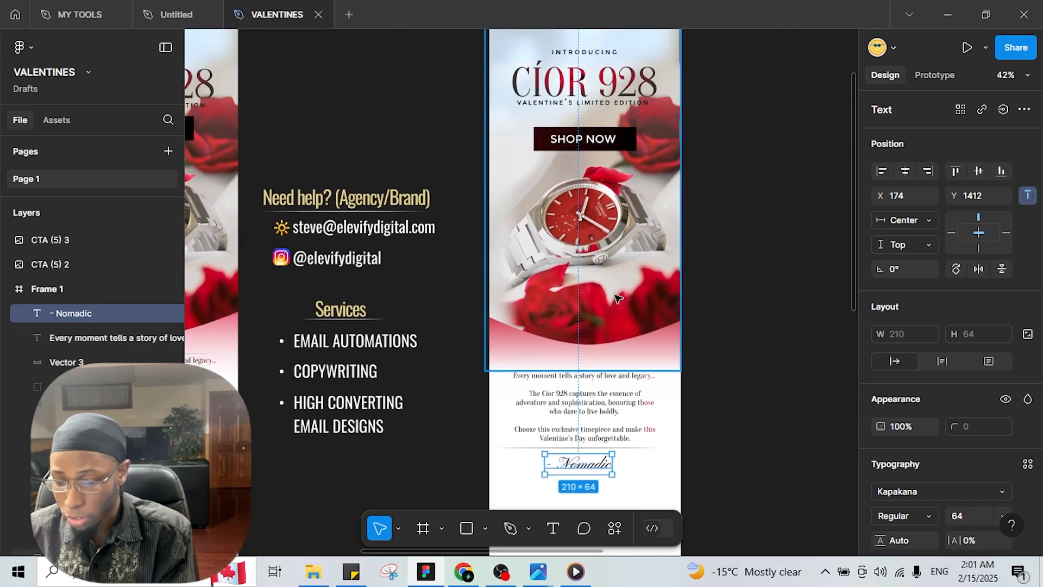
Copy the "CÍOR 928" heading from the original email into Frame 1 and place it below the signature at X 174, Y 1518
scroll(617, 298, "down", 7)
scroll(617, 298, "left", 7)
scroll(657, 237, "right", 2)
scroll(657, 237, "down", 2)
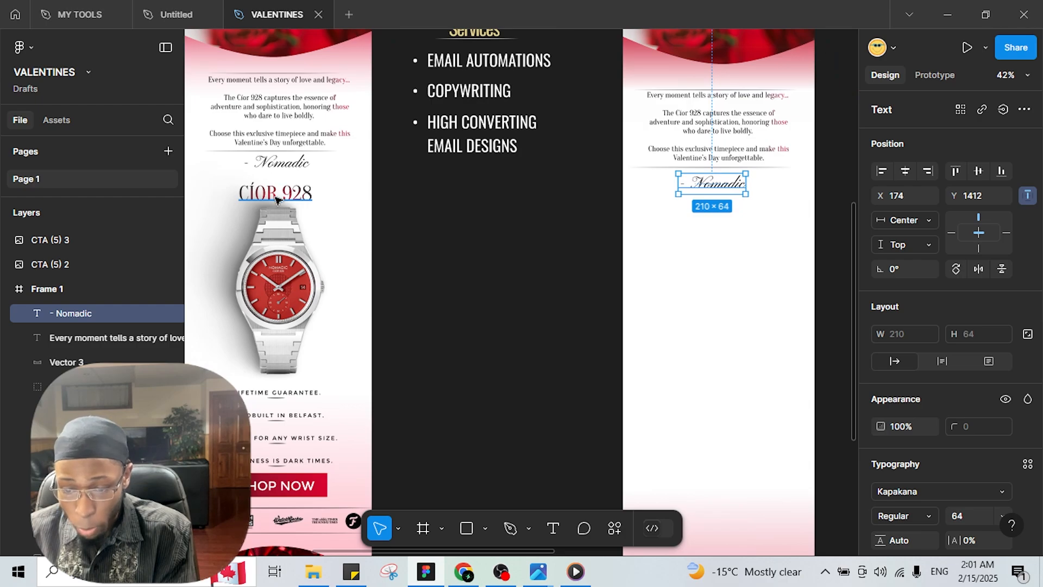
key("alt")
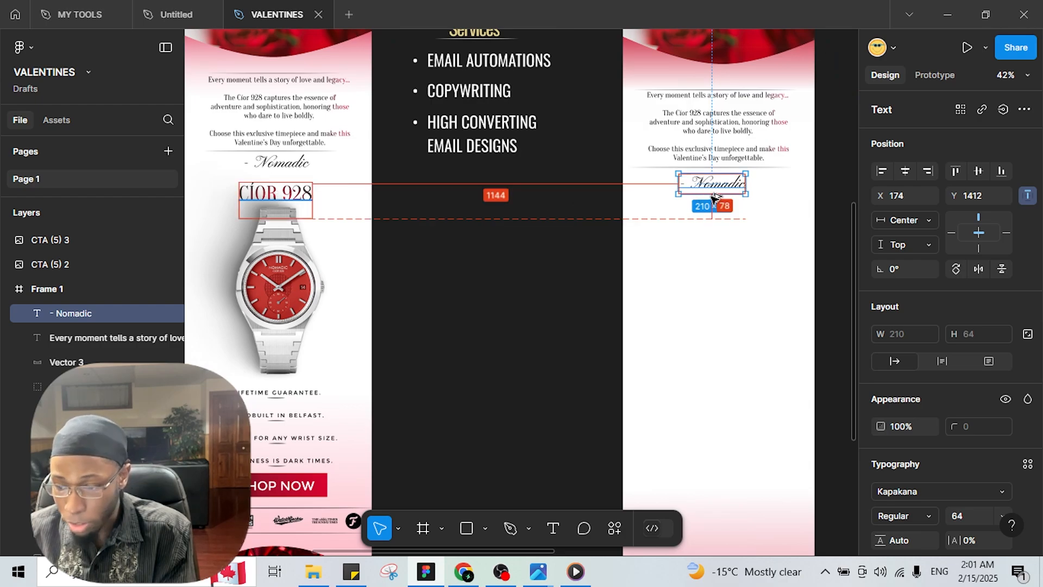
key("ctrl+v")
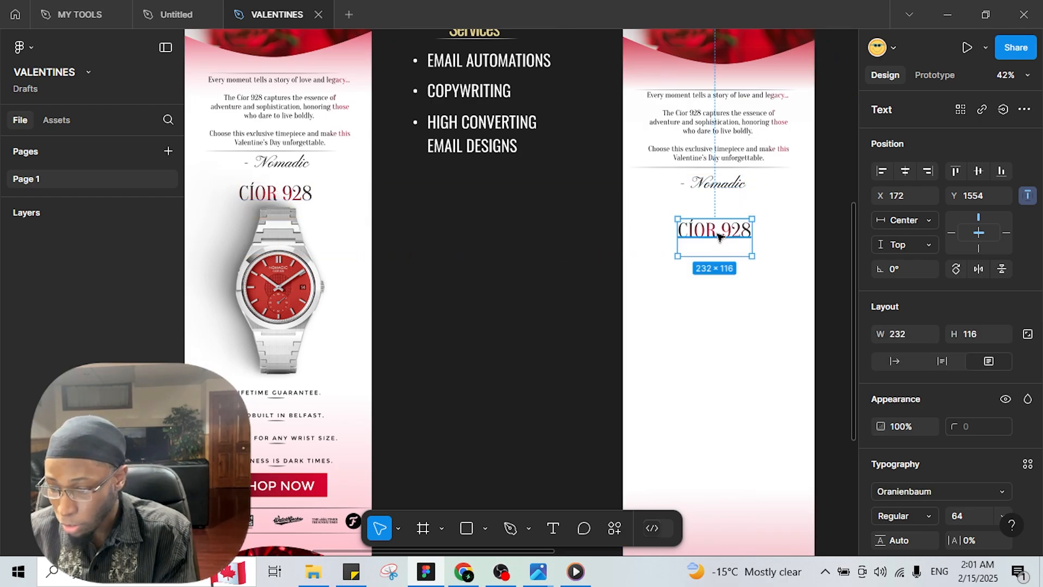
left_click_drag(718, 232, 718, 221)
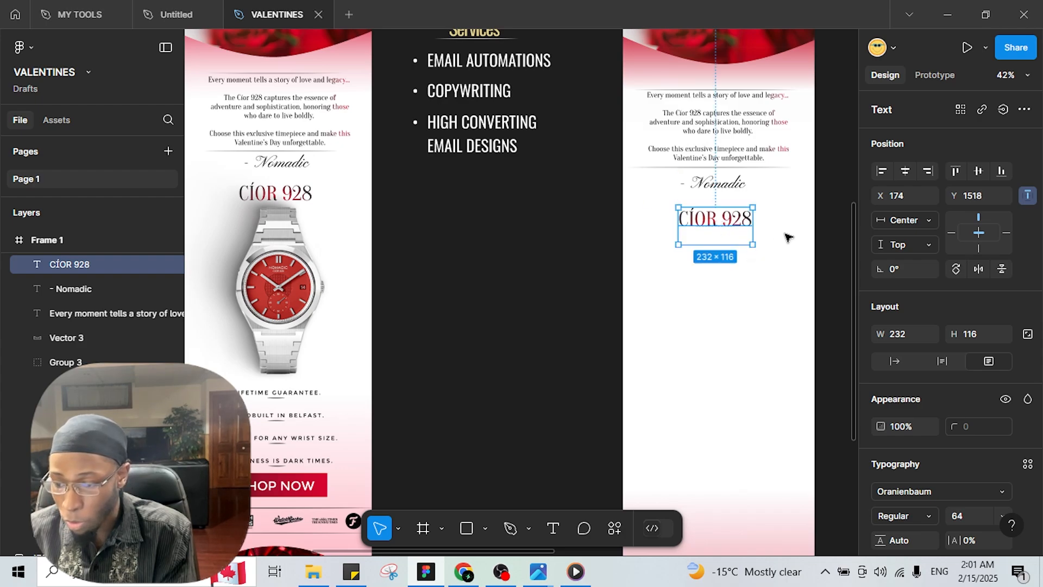
Remove the white background from the red-dial watch image beside Frame 1 with the Icons8 Background Remover plugin
scroll(756, 232, "down", 3)
left_click_drag(813, 207, 514, 272)
left_click_drag(636, 234, 500, 305)
left_click_drag(706, 91, 622, 108)
scroll(421, 304, "up", 3)
right_click(554, 185)
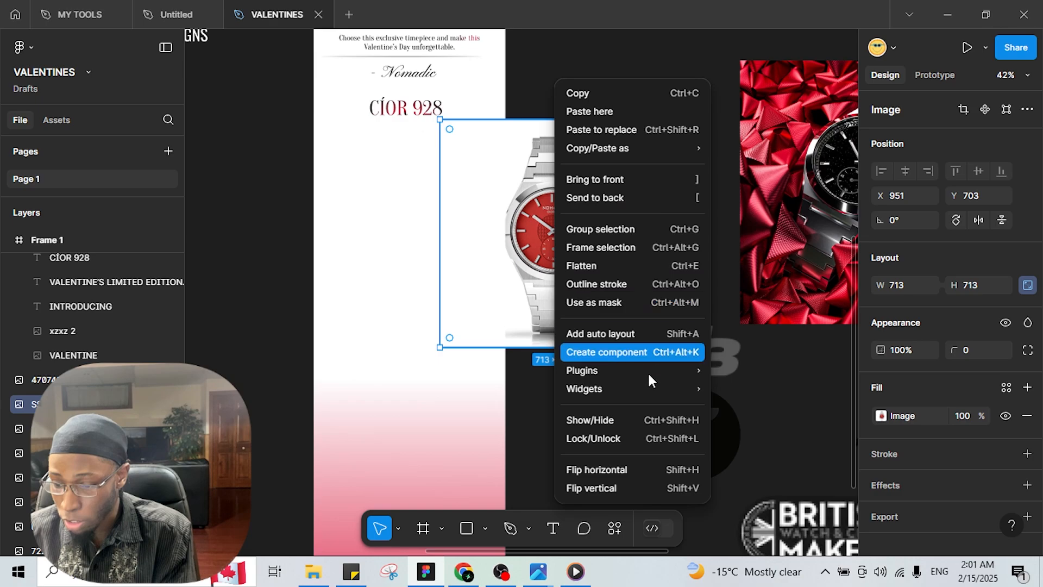
mouse_move(650, 372)
mouse_move(815, 203)
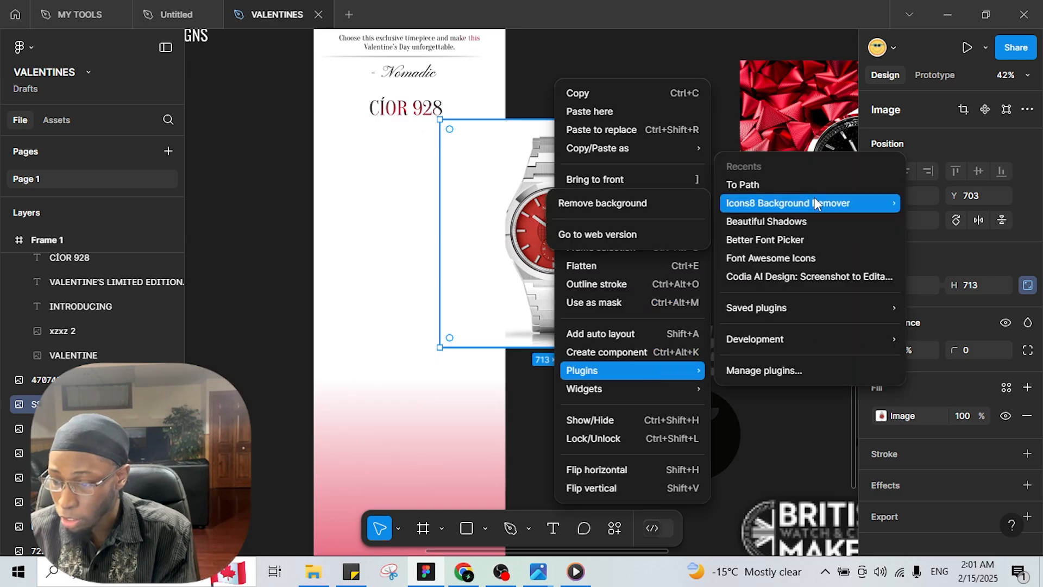
left_click(617, 203)
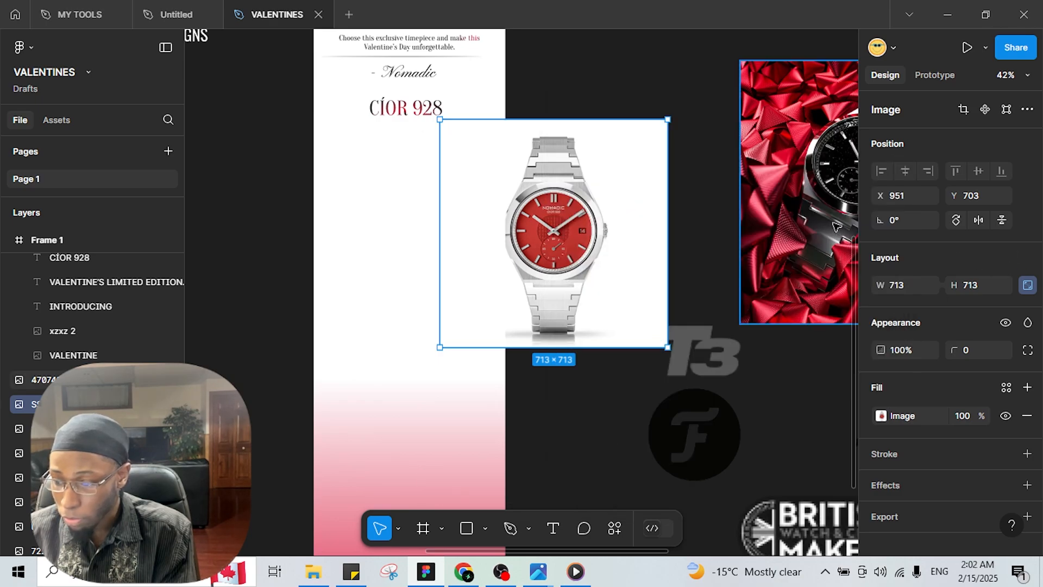
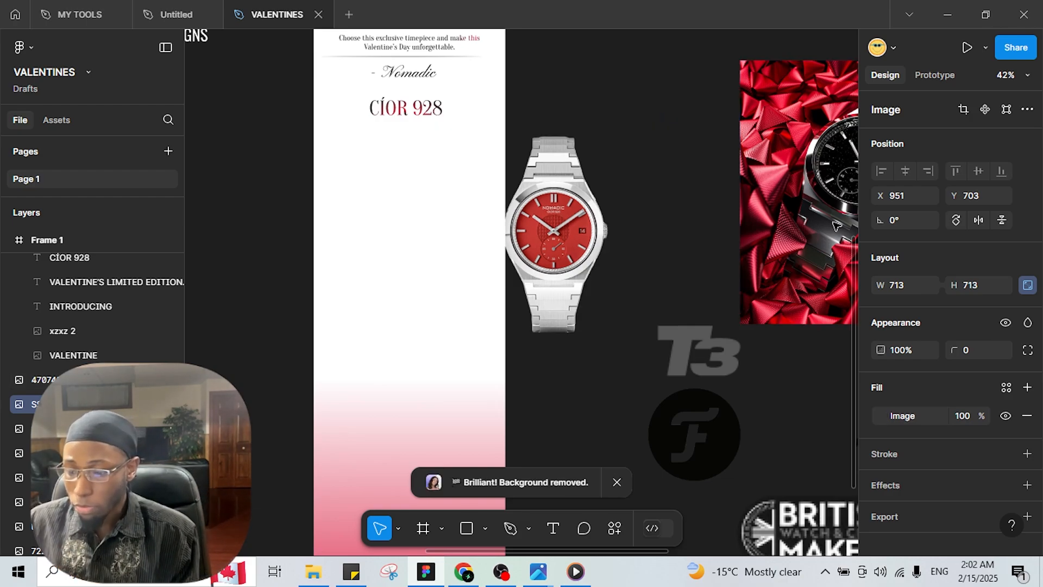
Move the cut-out watch into Frame 1 below the "CÍOR 928" heading, scale it to 643 × 643 and centre it horizontally at Y 1576
left_click_drag(423, 219, 423, 198)
left_click(905, 172)
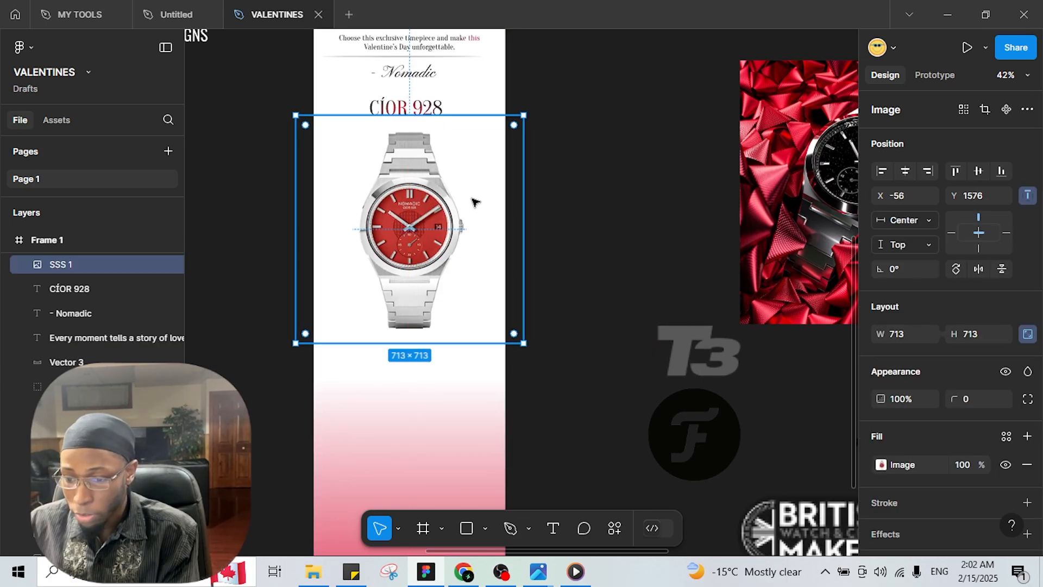
left_click_drag(504, 337, 489, 317)
key("ctrl+z")
left_click_drag(395, 207, 405, 207)
left_click(905, 171)
scroll(511, 172, "up", 3)
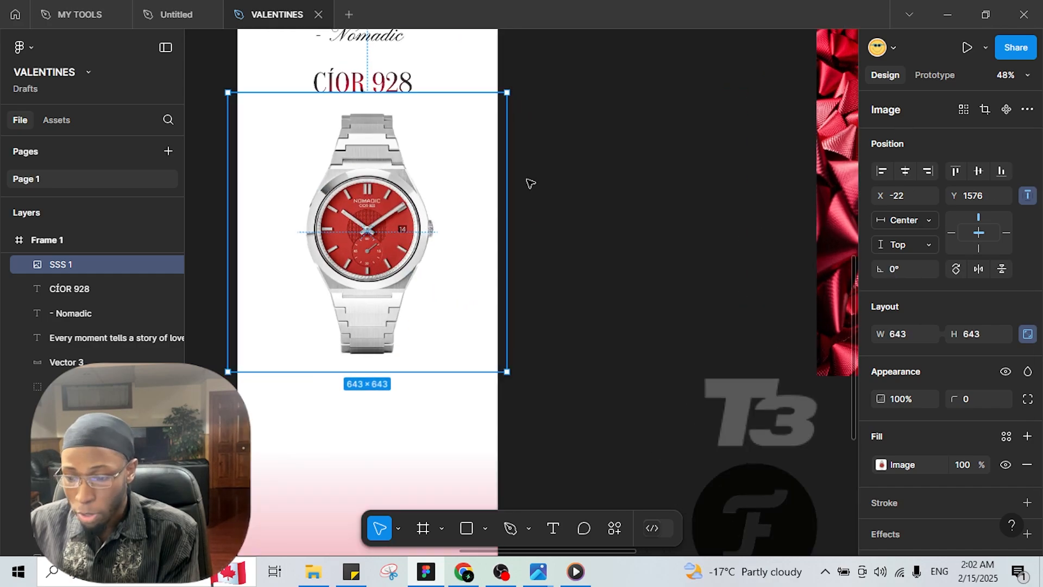
Give Frame 1's watch a drop shadow falling to its left with the Beautiful Shadows plugin, at angle 187° and distance 137
scroll(471, 211, "down", 4)
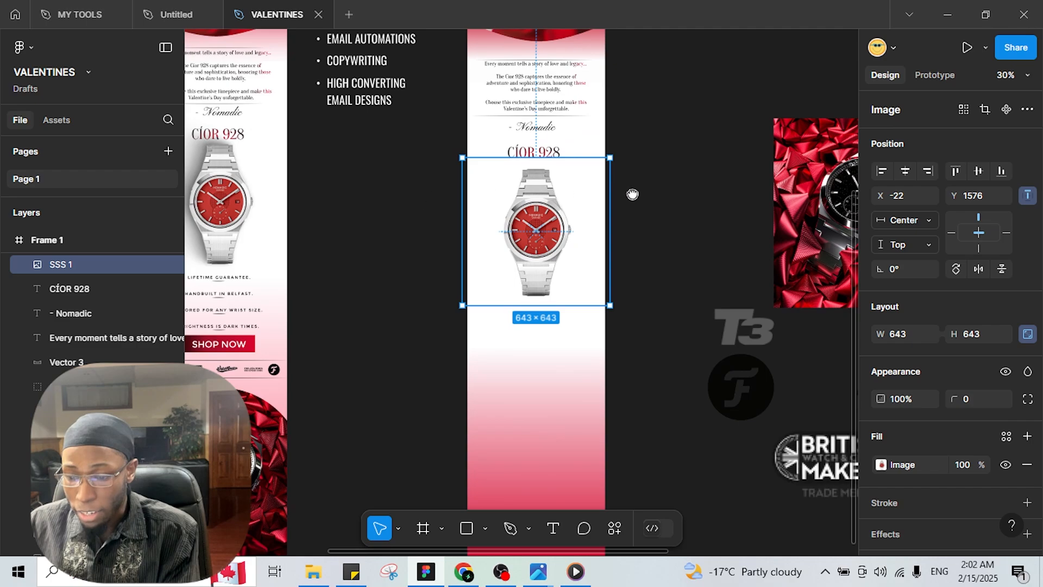
scroll(633, 194, "left", 5)
scroll(448, 185, "up", 4)
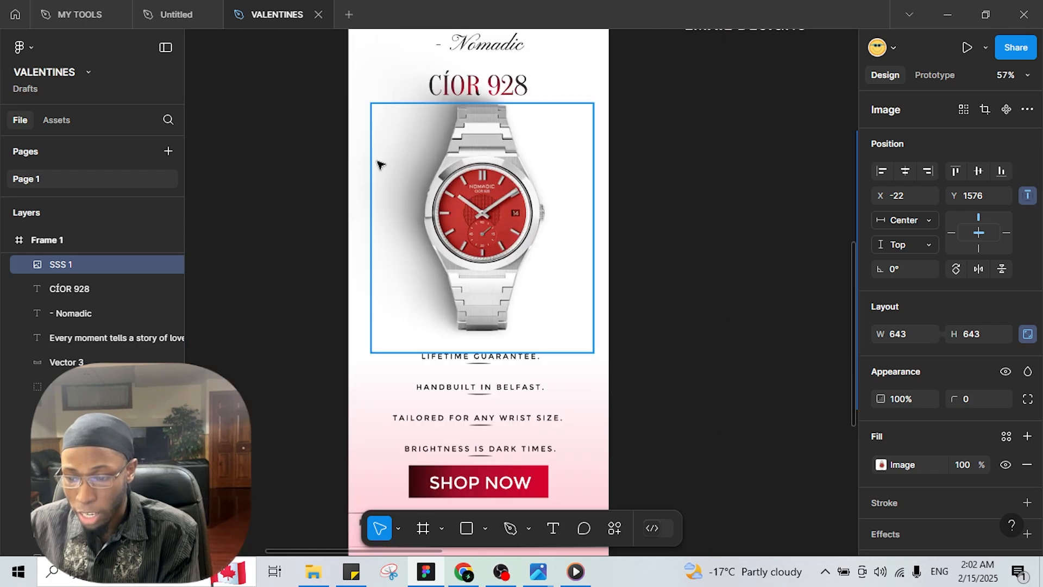
scroll(669, 163, "right", 6)
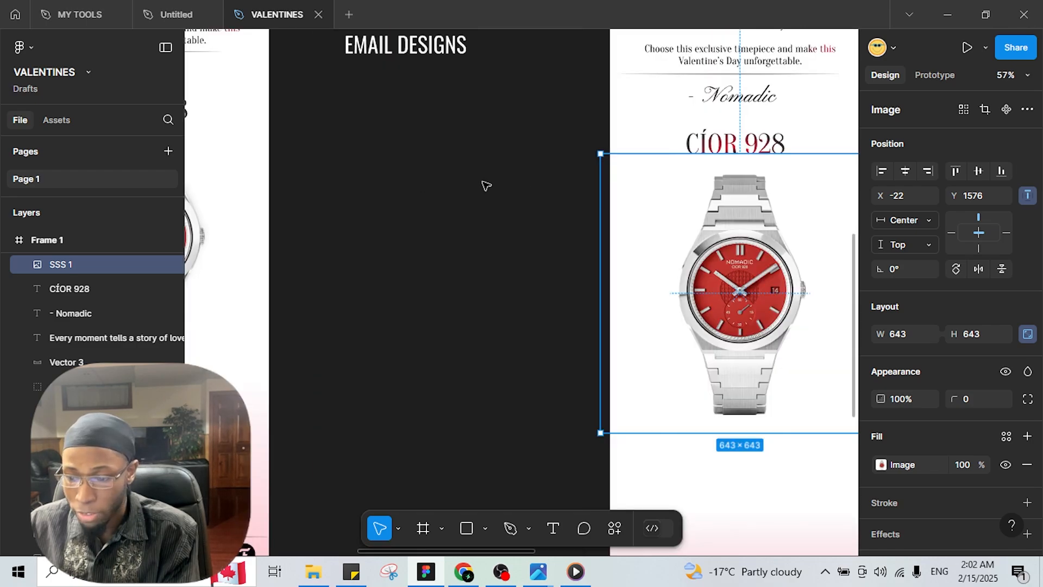
right_click(640, 236)
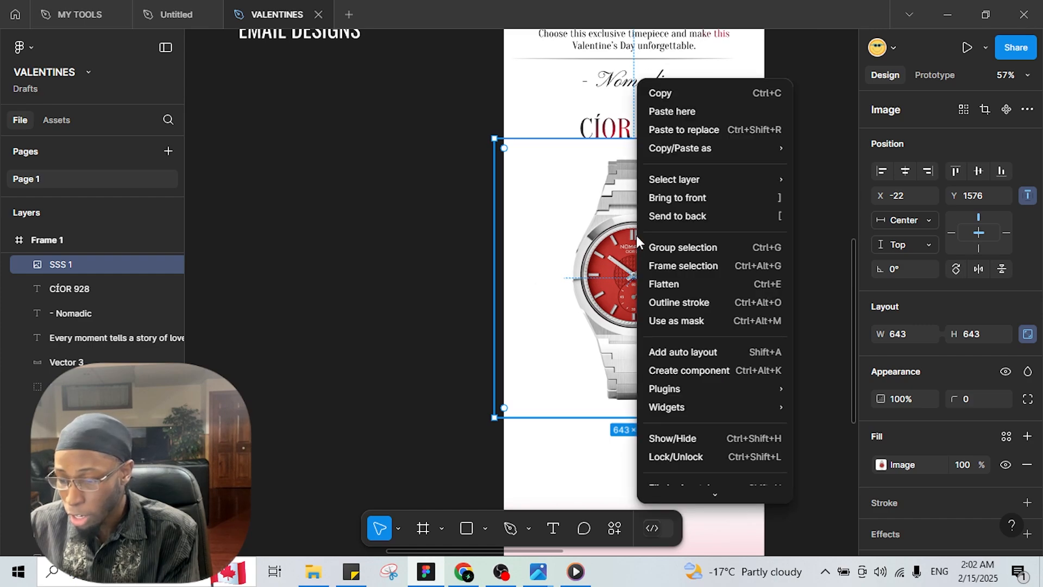
mouse_move(714, 396)
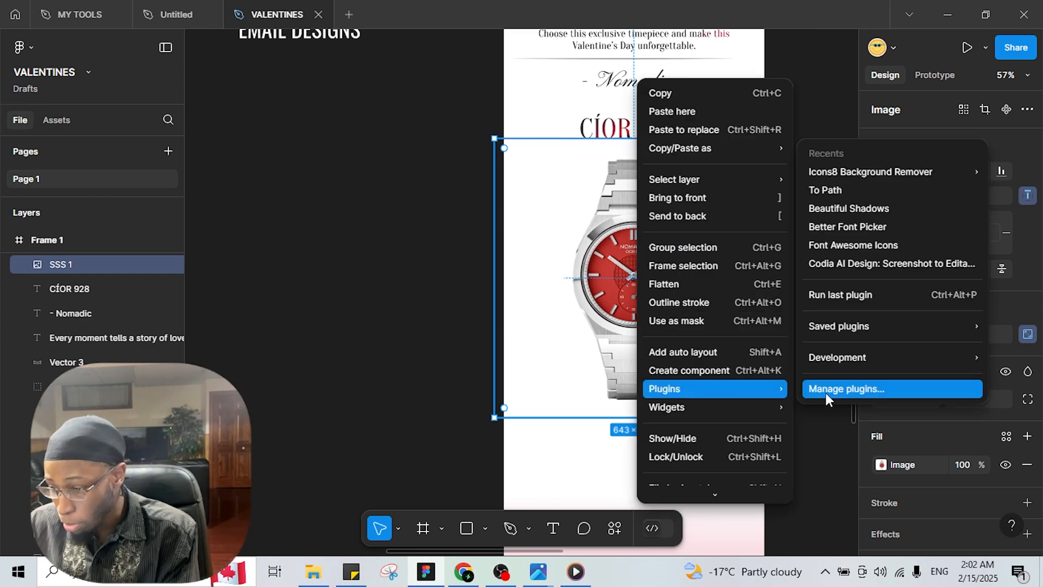
mouse_move(863, 174)
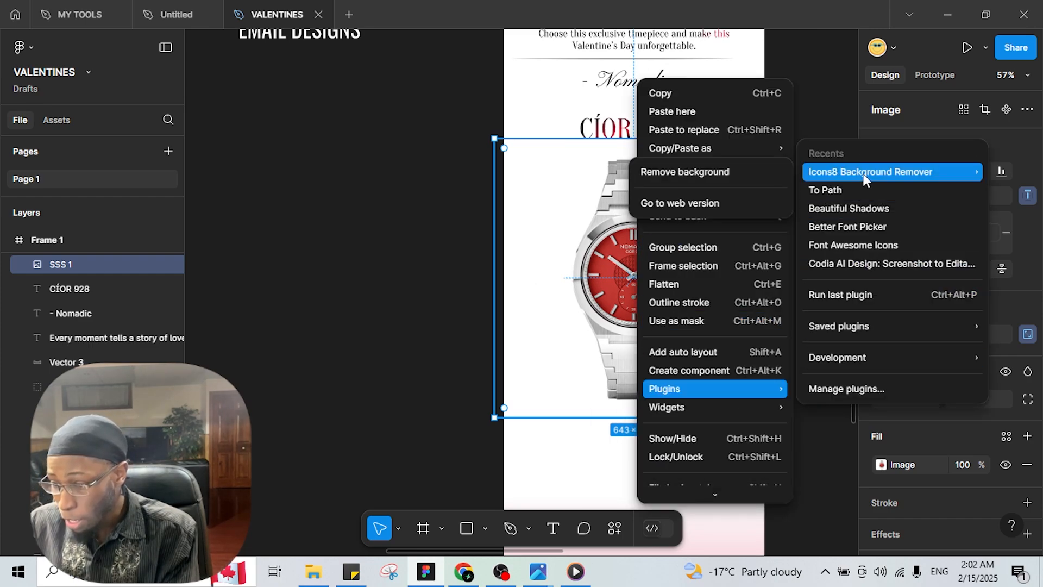
left_click(874, 213)
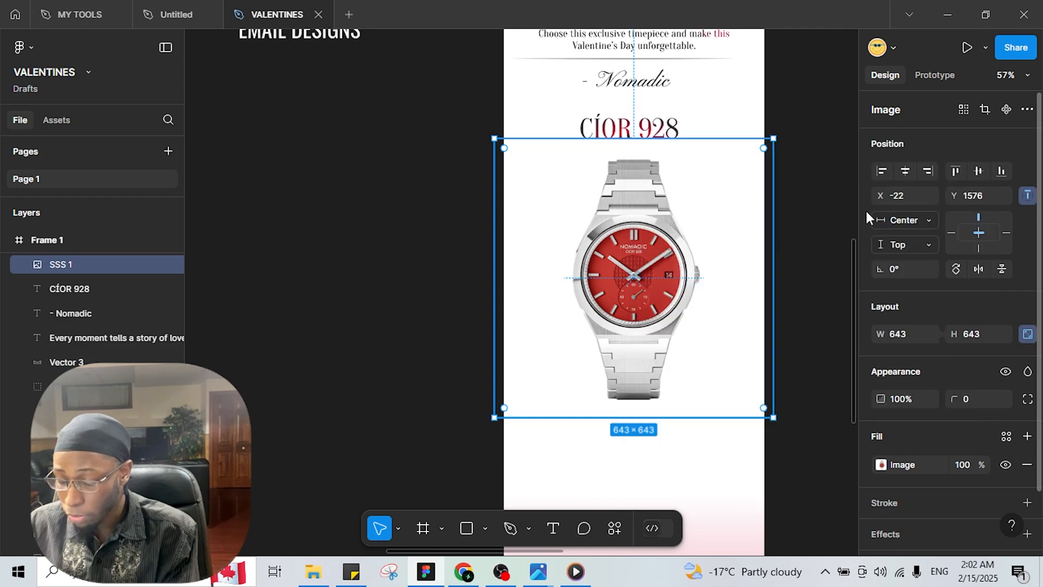
left_click_drag(148, 178, 248, 282)
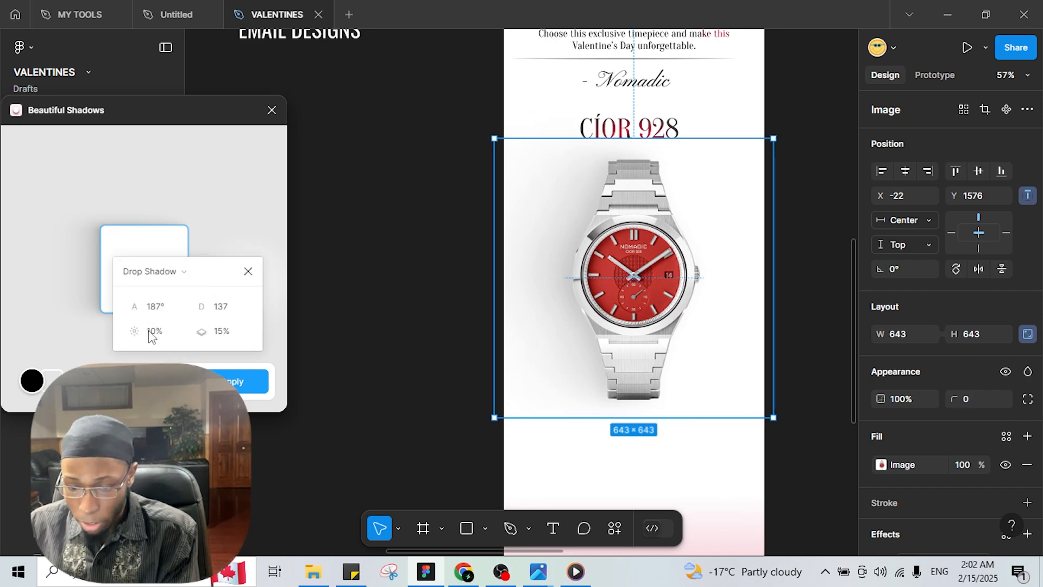
Set the watch shadow's brightness to 20% in Beautiful Shadows and apply the shadow
left_click(180, 338)
left_click_drag(210, 263, 297, 242)
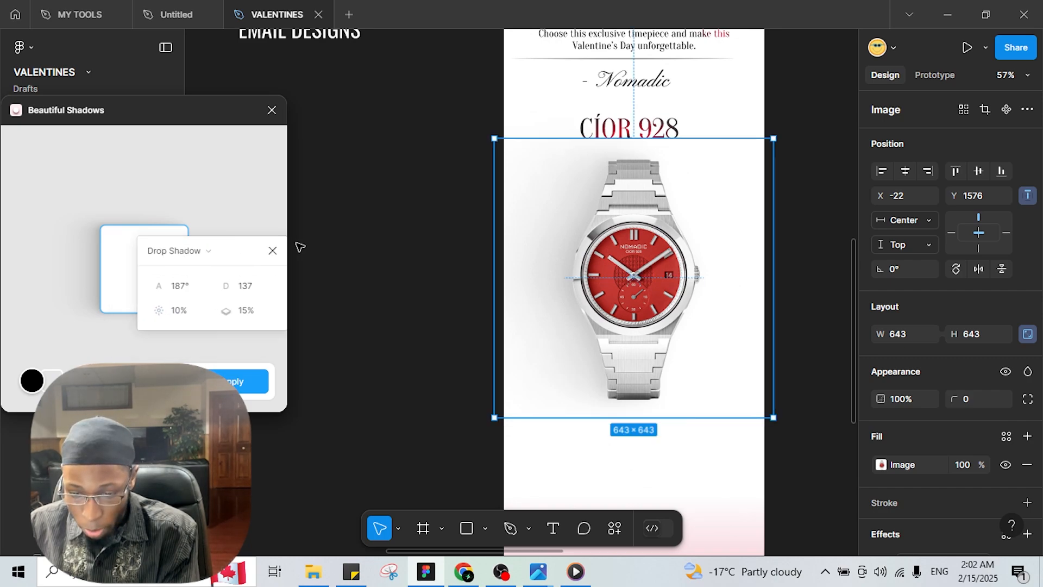
left_click(183, 316)
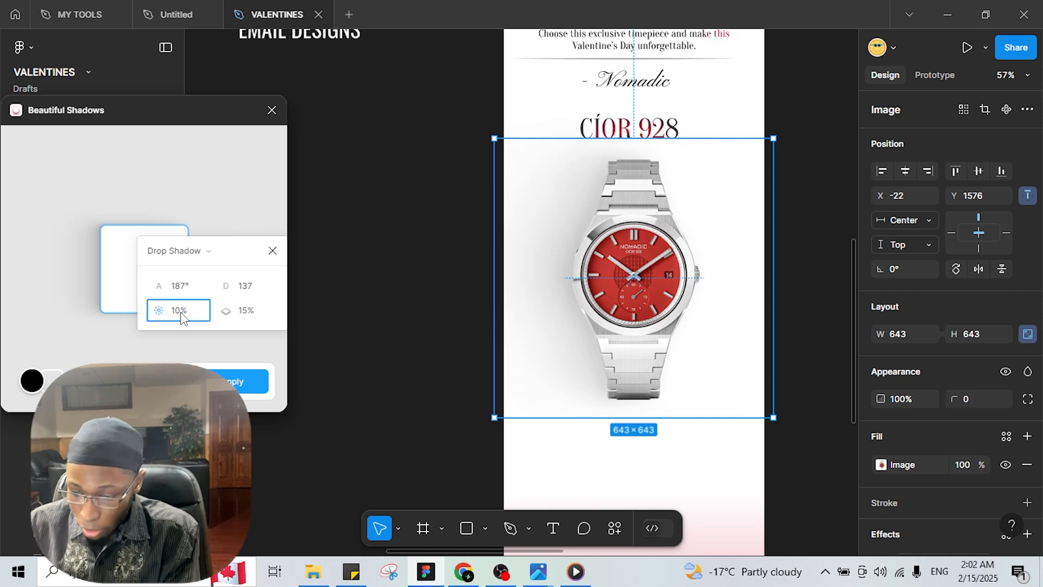
type("15")
key("Return")
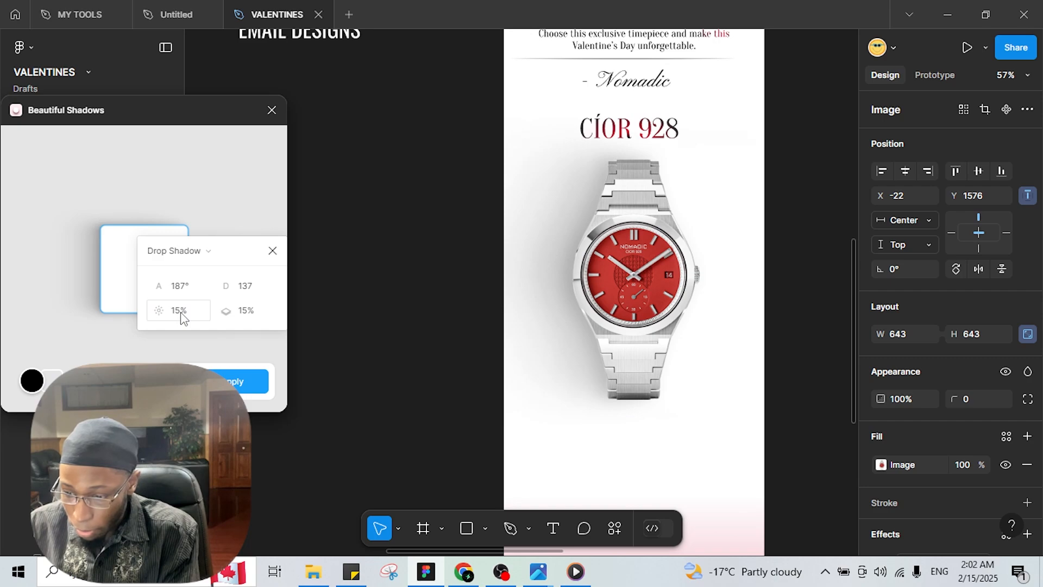
left_click(181, 314)
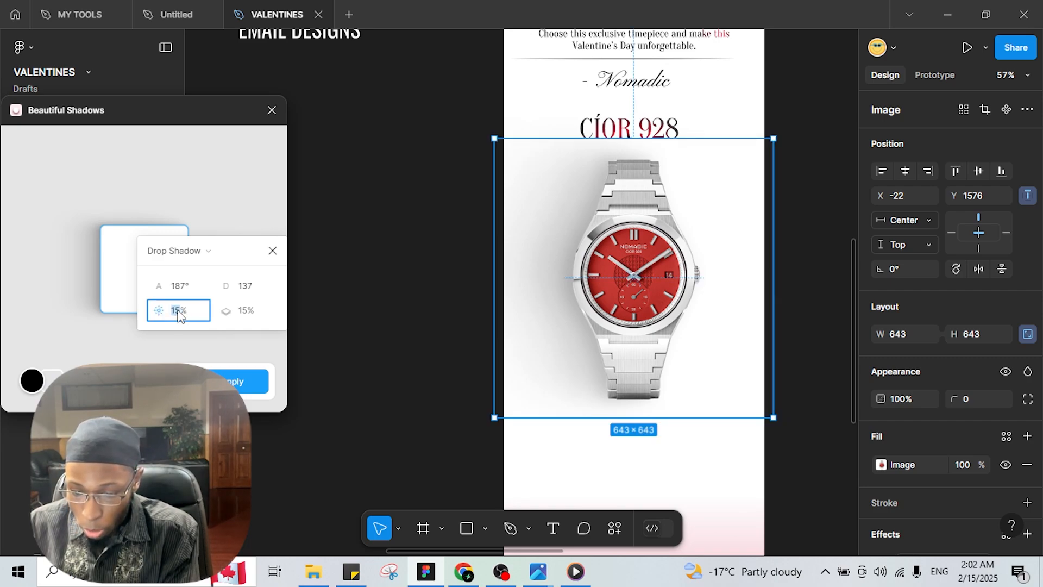
type("20")
key("Return")
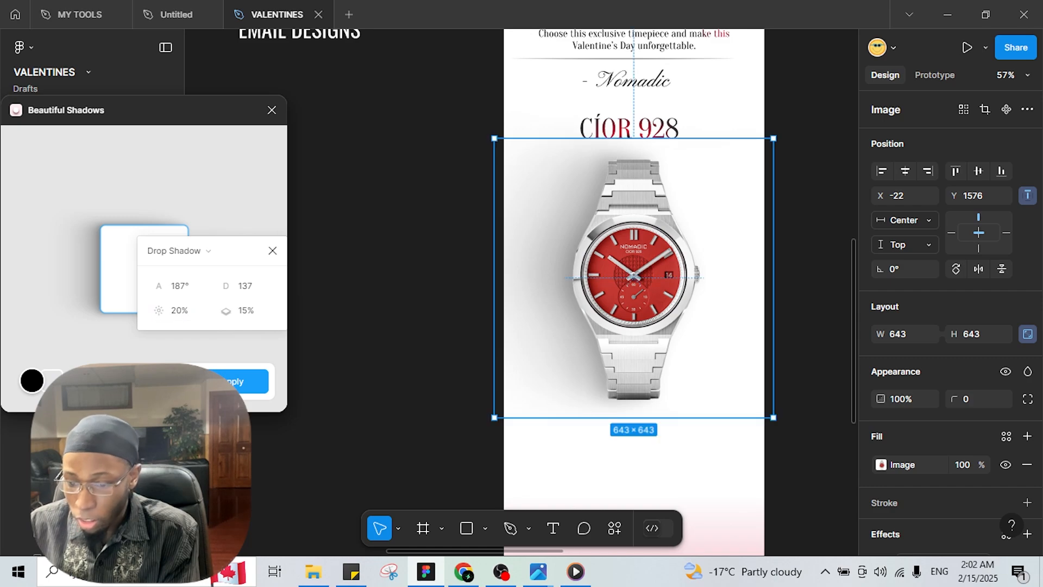
left_click(230, 381)
left_click(345, 324)
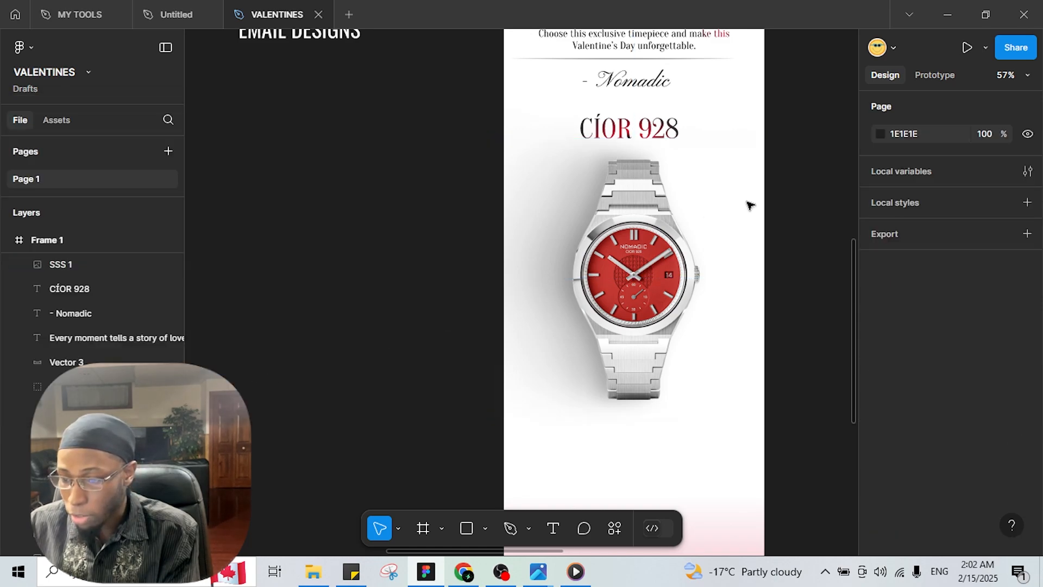
Centre the watch, the "CÍOR 928" heading and the "- Nomadic" signature horizontally in Frame 1
left_click(769, 174)
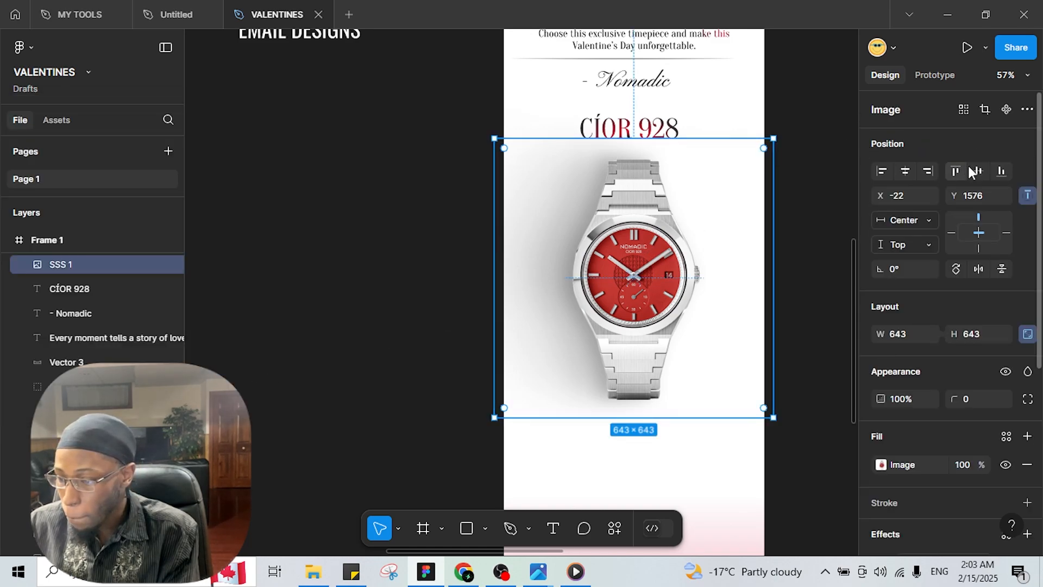
left_click(906, 173)
left_click(671, 129)
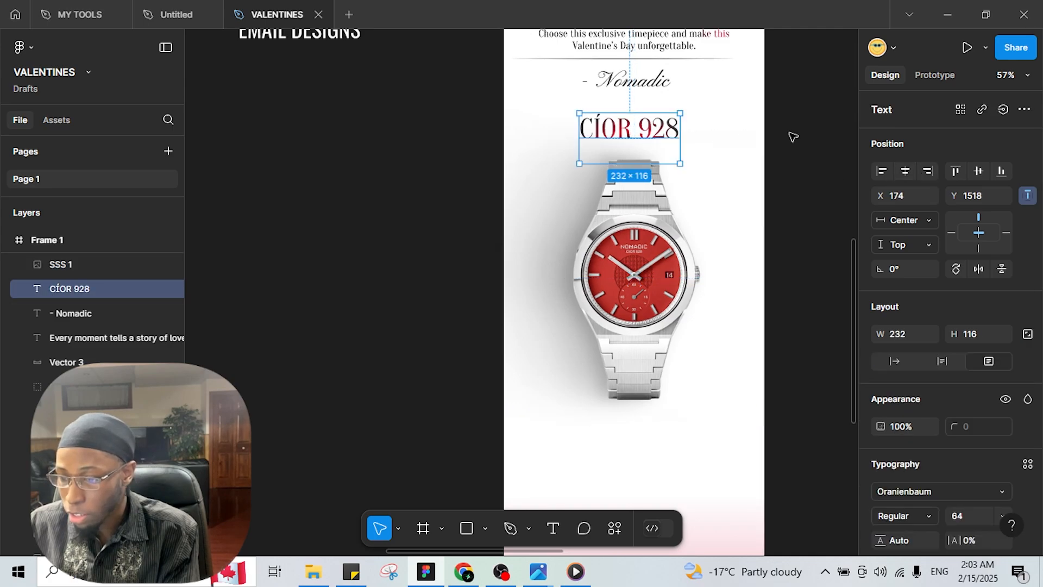
left_click(899, 172)
key("Tab")
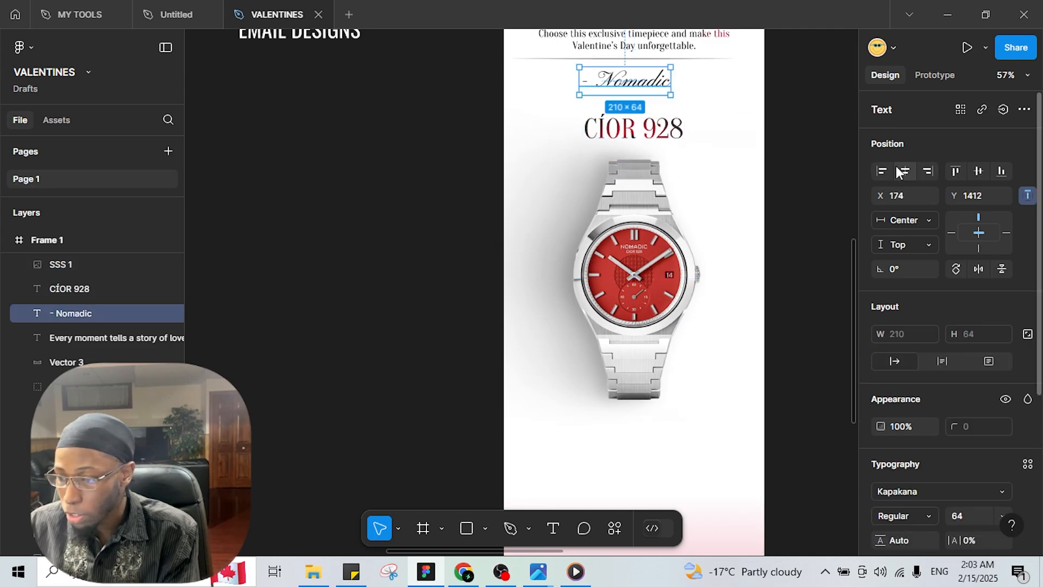
left_click(900, 171)
scroll(773, 177, "down", 3)
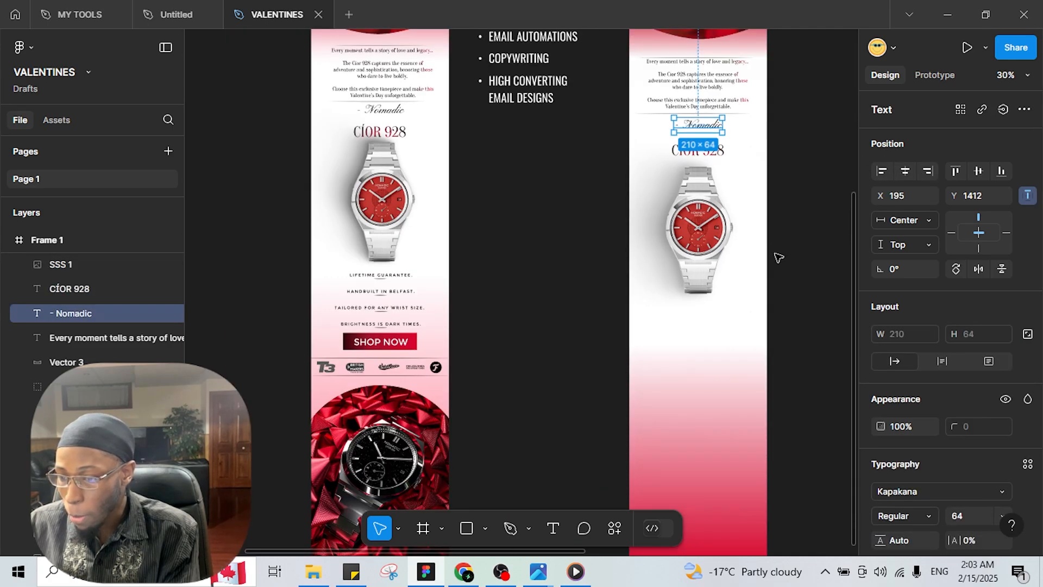
scroll(787, 298, "down", 5)
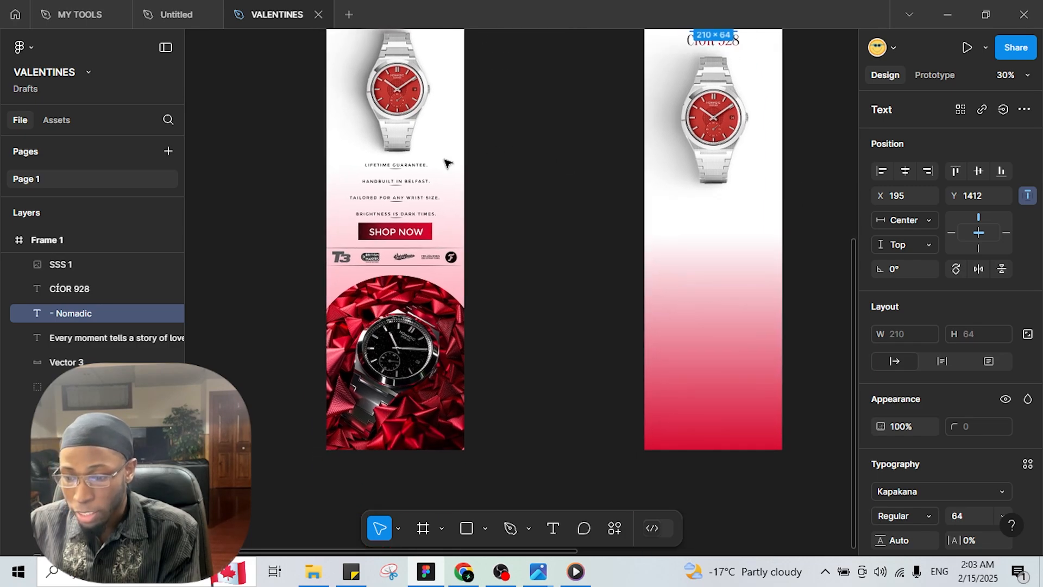
scroll(442, 168, "up", 2)
left_click_drag(485, 198, 378, 252)
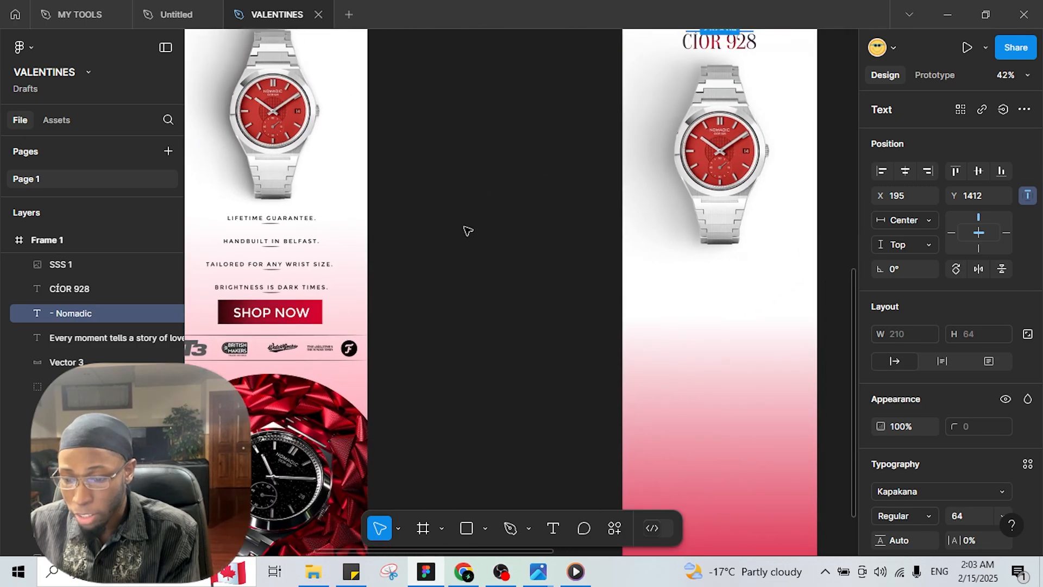
key("alt")
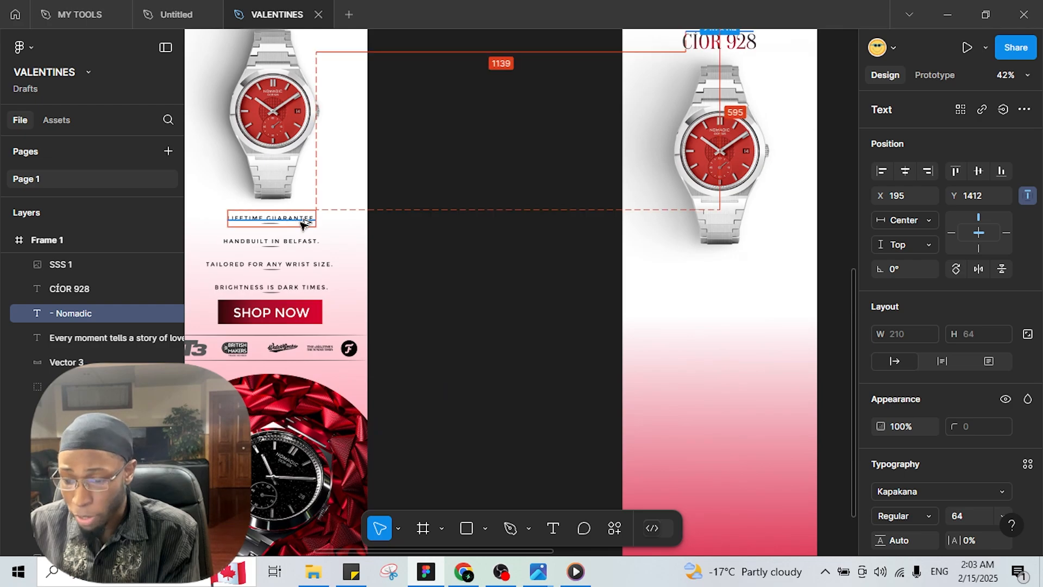
left_click_drag(735, 281, 722, 270)
key("ctrl+z")
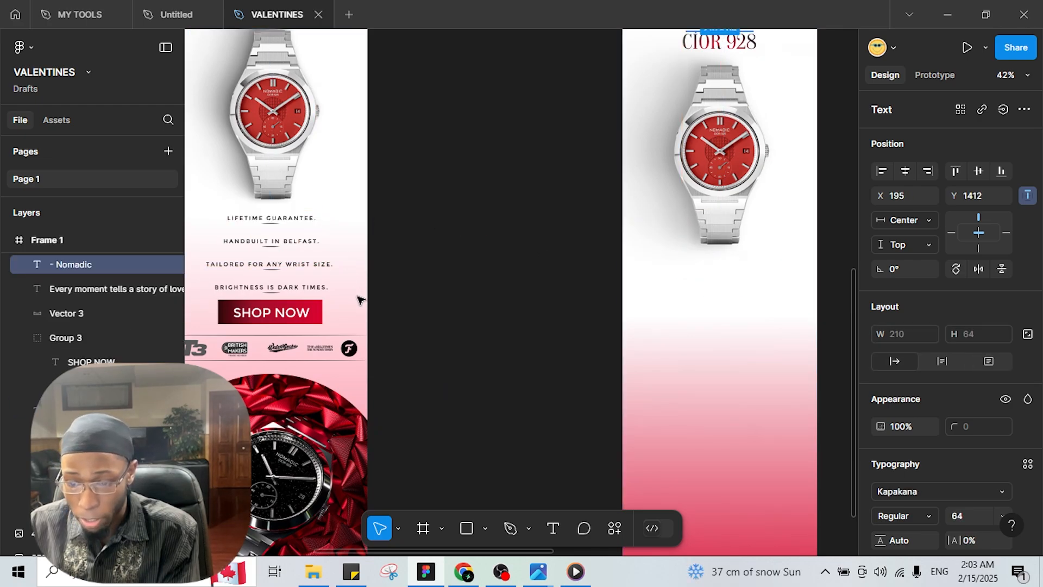
Copy the original email's four feature lines with their dividers below Frame 1's watch and delete the extra watch copied along with them
left_click_drag(359, 298, 335, 283)
left_click_drag(249, 228, 263, 228)
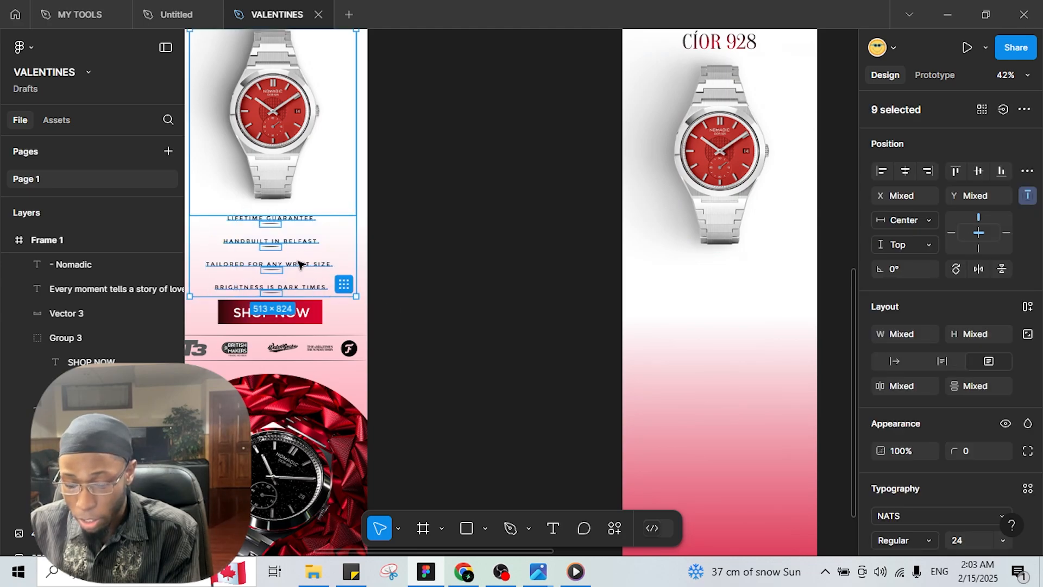
left_click_drag(299, 265, 728, 339)
left_click(745, 217)
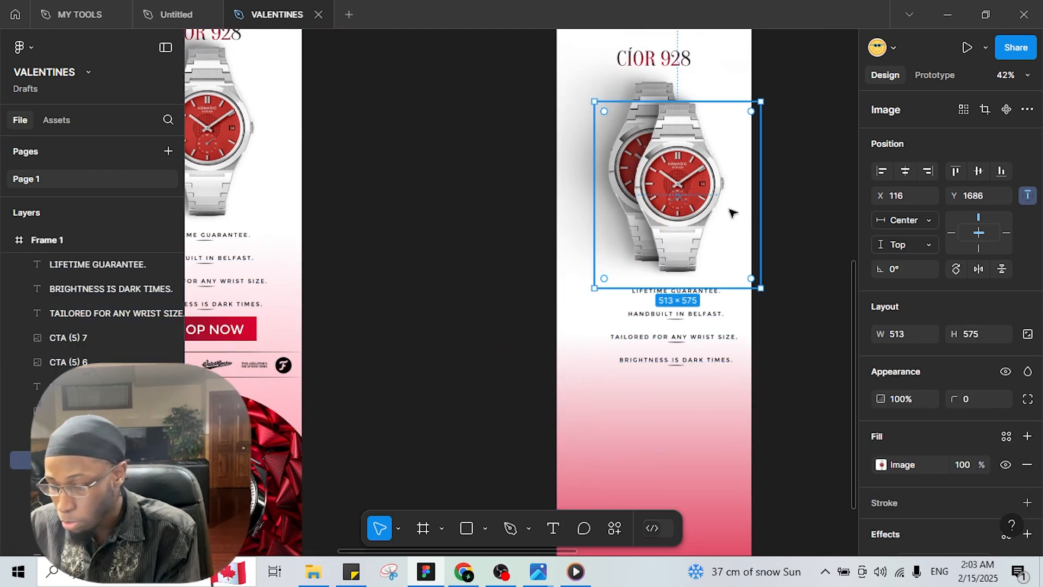
key("Delete")
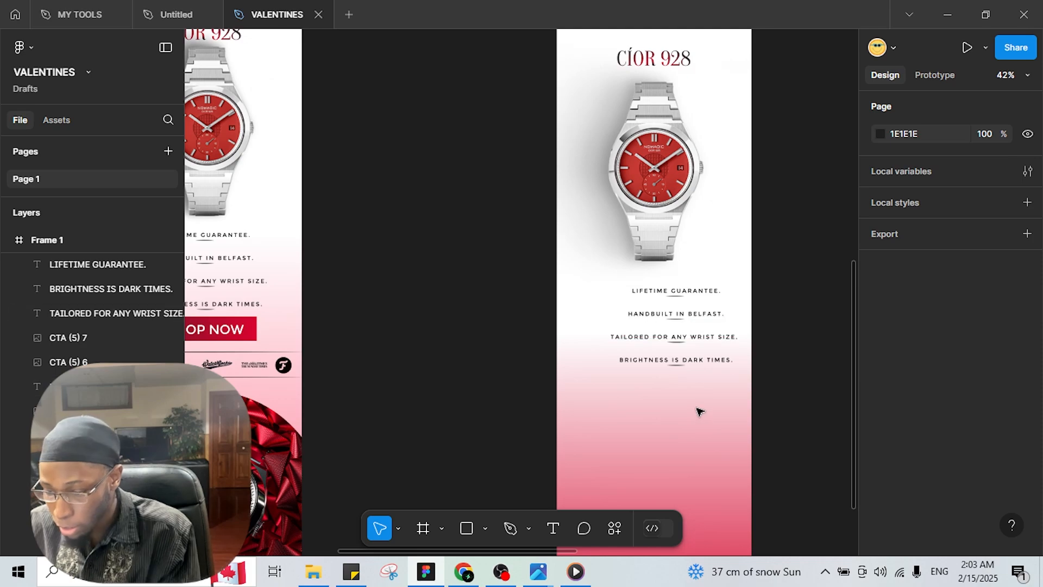
Group the four feature lines with their dividers and centre the group below Frame 1's watch at about X 103, Y 2219
left_click(678, 292)
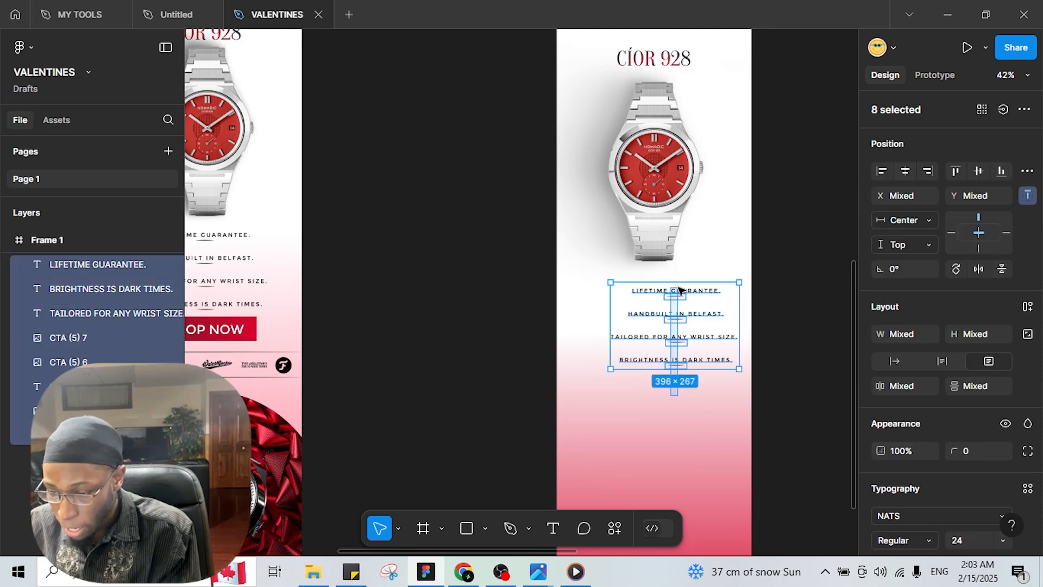
key("ctrl+g")
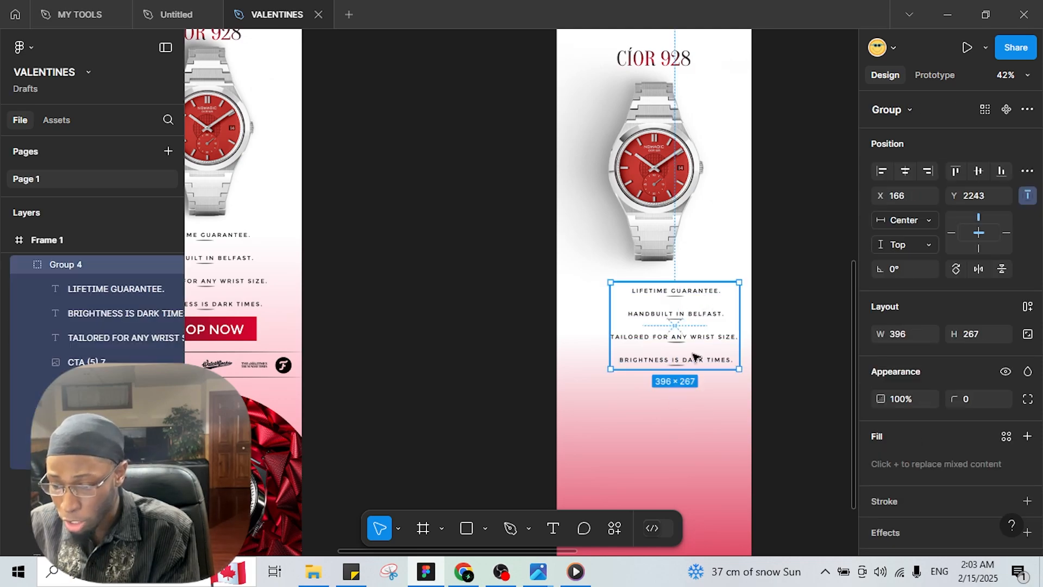
mouse_move(676, 293)
left_mouse_down()
mouse_move(658, 298)
mouse_move(658, 285)
left_mouse_up()
left_click_drag(366, 296, 468, 222)
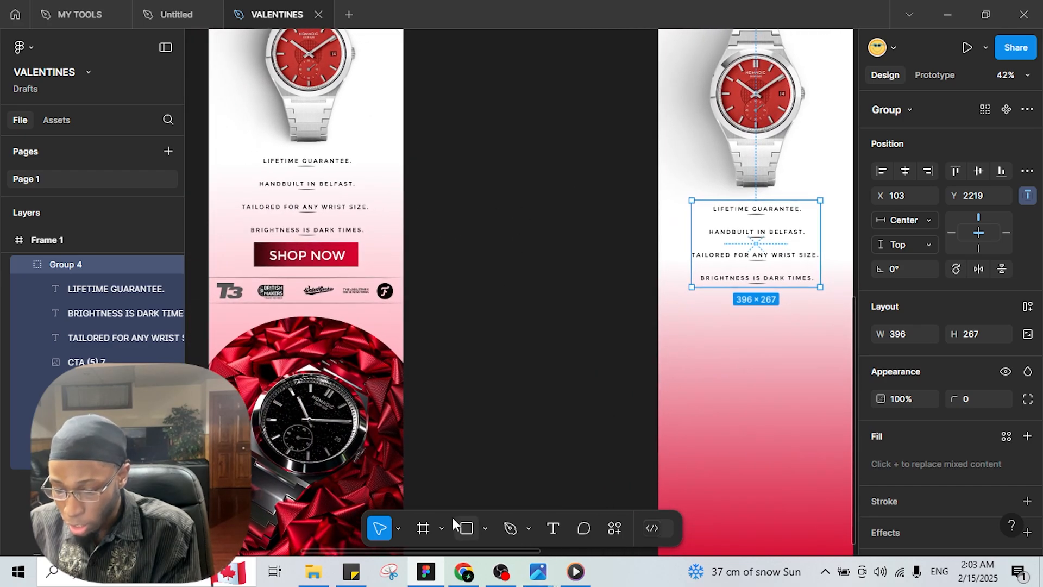
Draw a button rectangle of about 333 × 80 px below Frame 1's feature lines
left_click(467, 528)
scroll(607, 343, "right", 2)
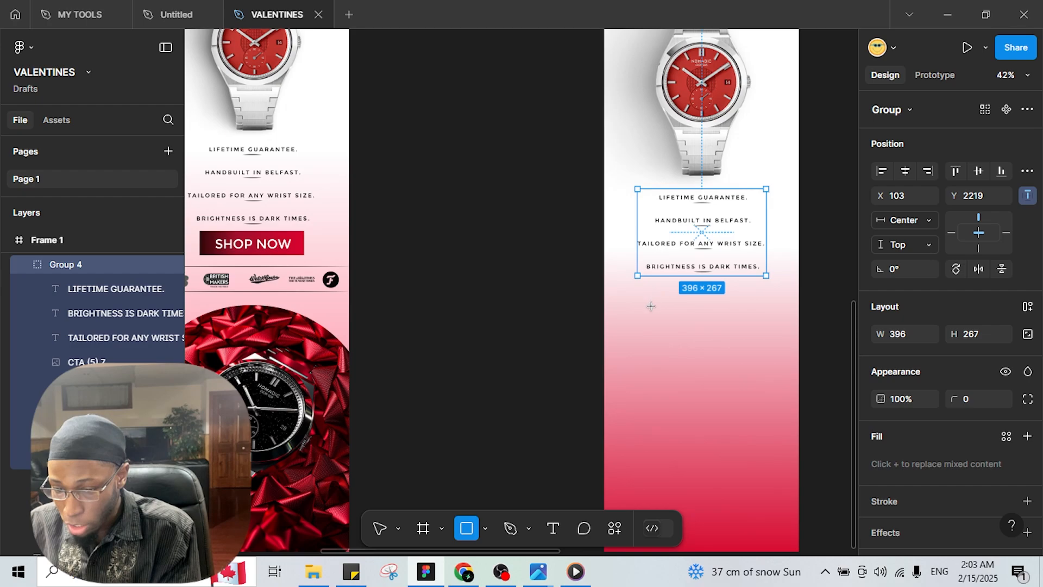
mouse_move(651, 306)
left_mouse_down()
mouse_move(712, 282)
mouse_move(761, 282)
left_mouse_up()
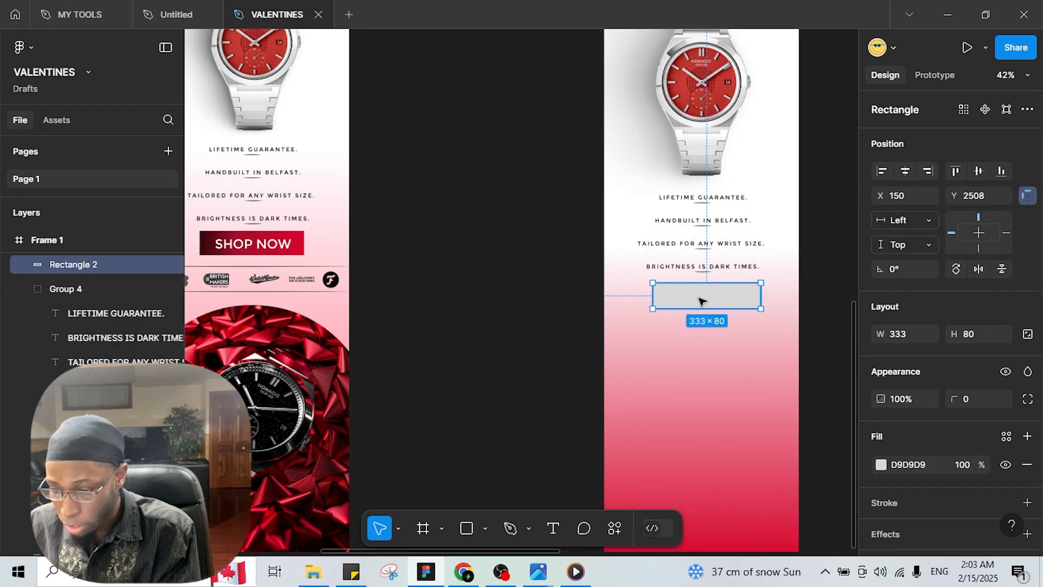
Copy Frame 1's SHOP NOW button down to the product section and delete the grey rectangle below the feature lines
scroll(736, 270, "up", 2)
scroll(740, 270, "down", 3)
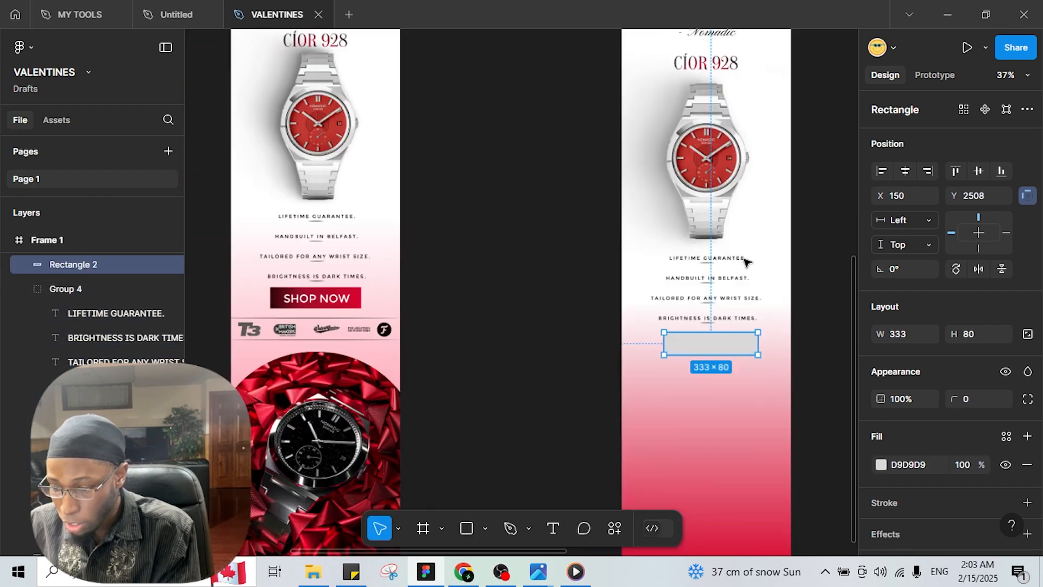
scroll(761, 244, "up", 1)
scroll(766, 236, "up", 5)
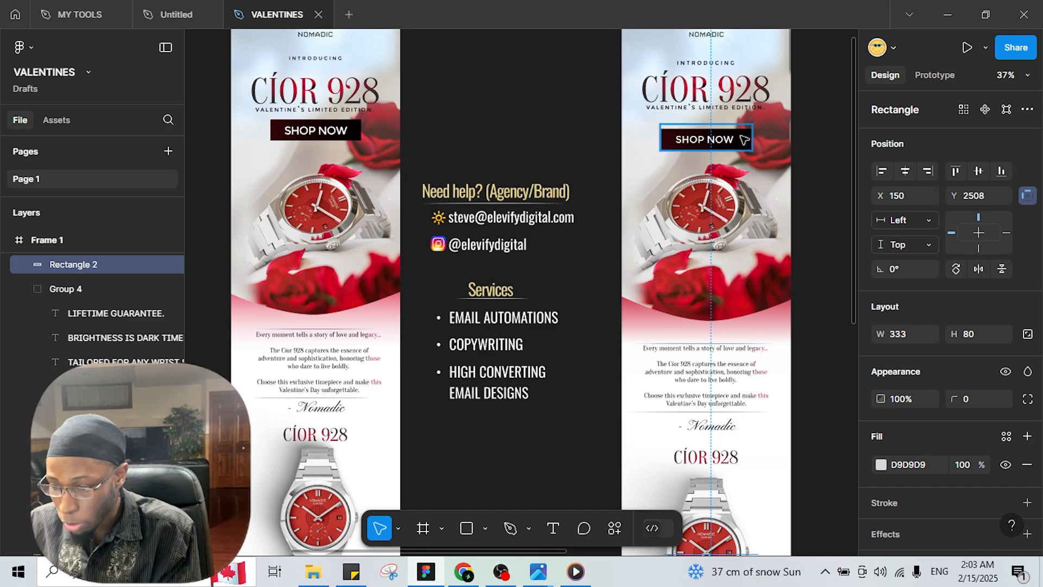
left_click_drag(744, 140, 764, 497)
scroll(766, 495, "down", 5)
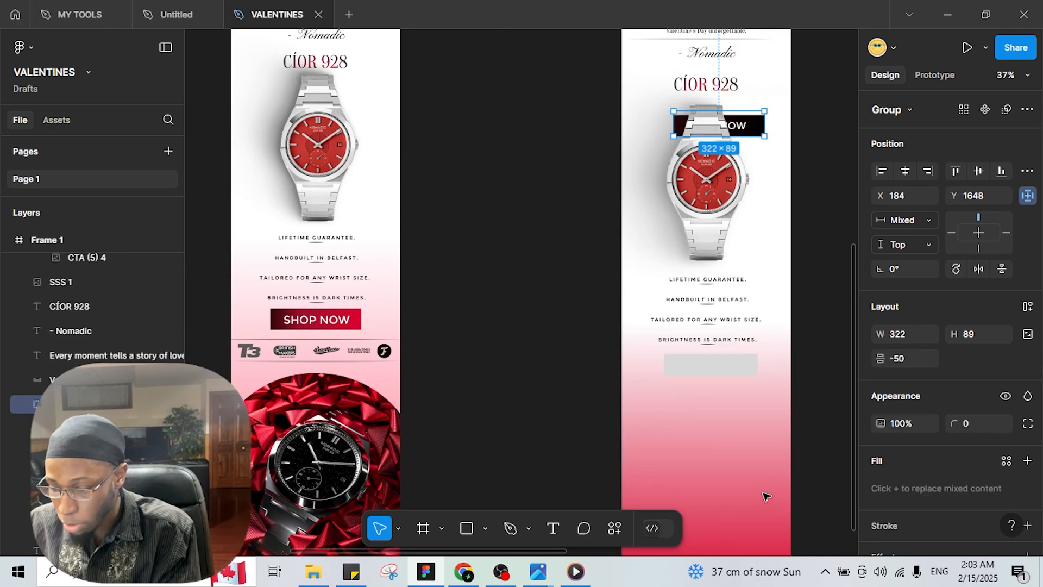
left_click(710, 364)
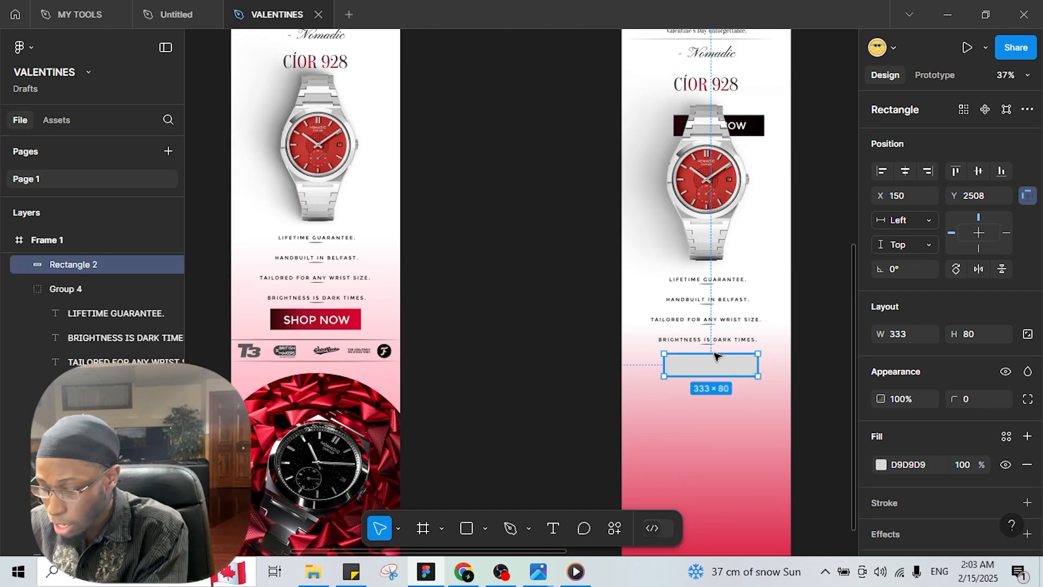
key("Delete")
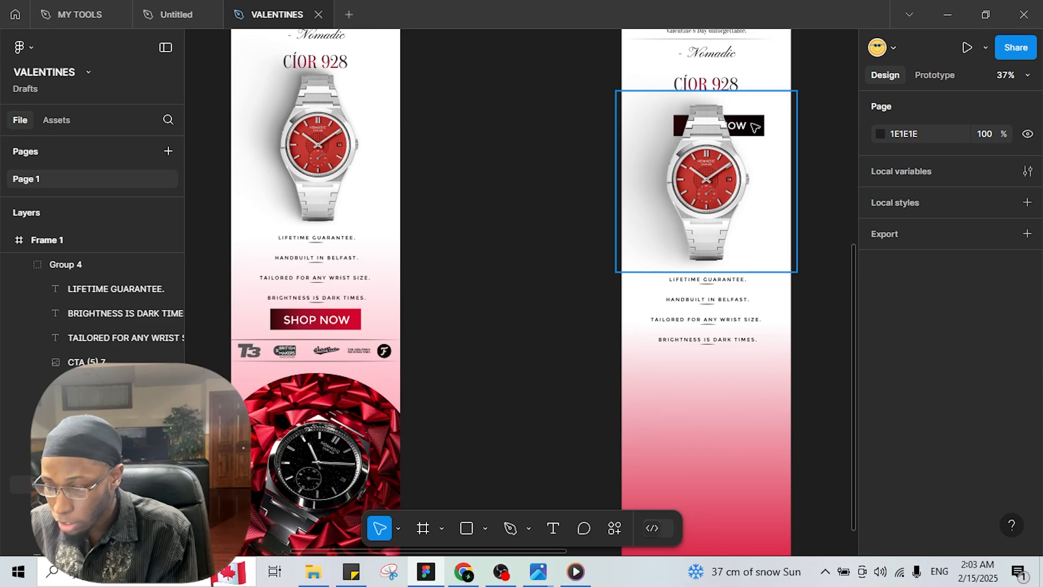
double_click(756, 127)
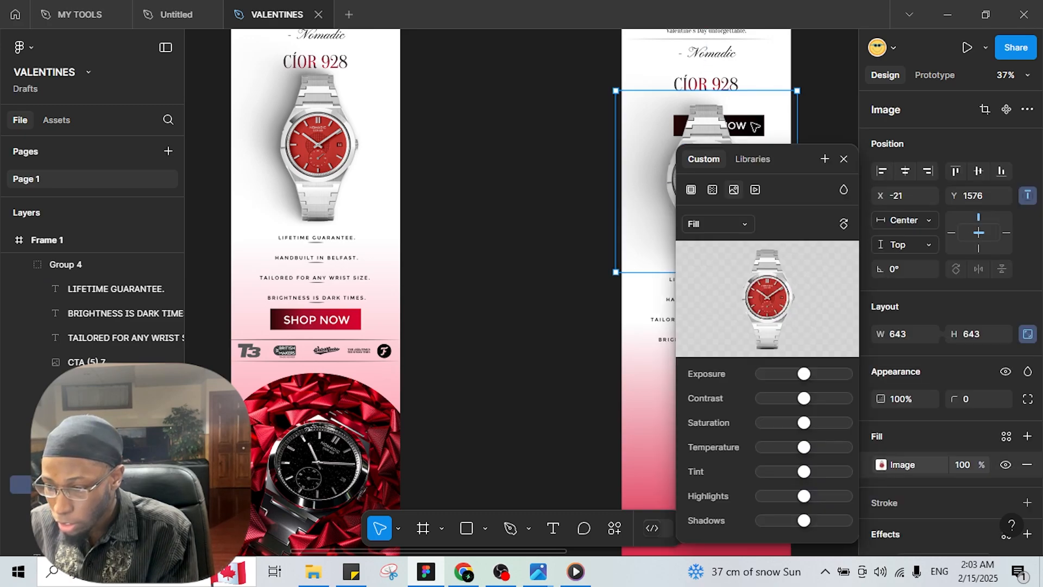
scroll(799, 88, "up", 5)
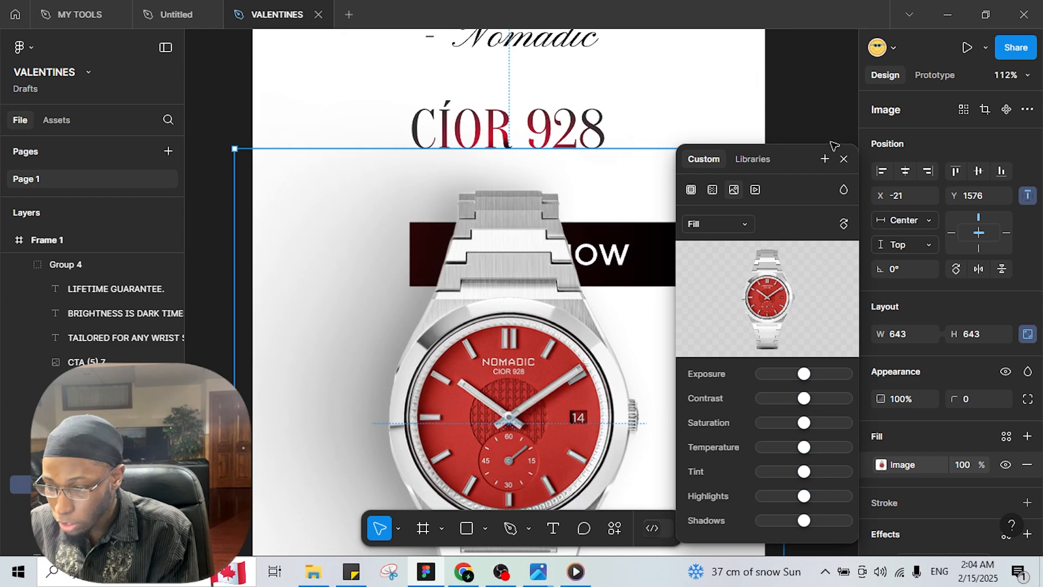
left_click(834, 145)
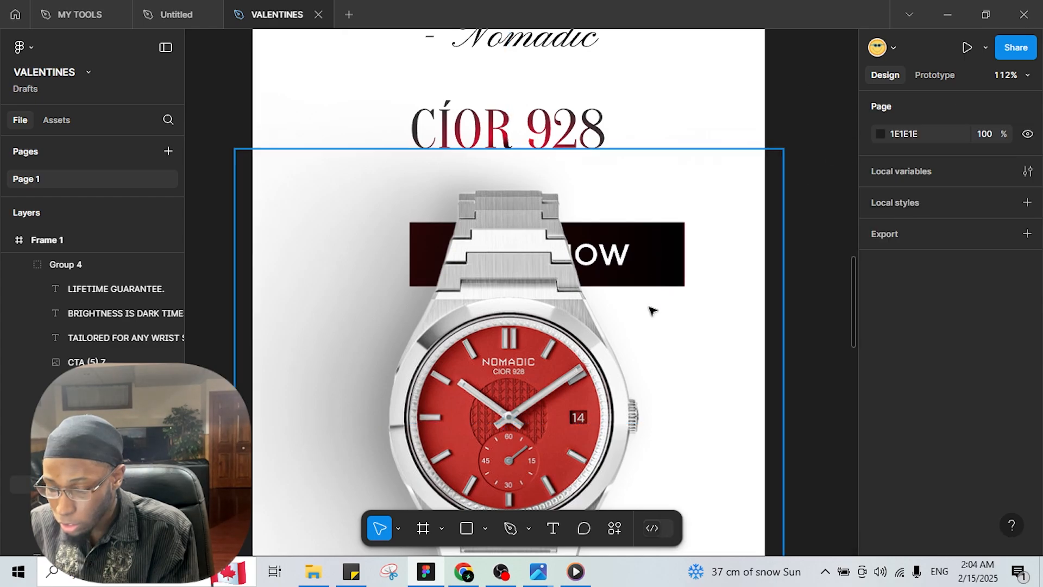
Shift the watch to uncover the copied SHOP NOW button, move the button below the feature lines and return the watch above them
left_click_drag(646, 347, 636, 452)
left_click_drag(614, 234, 567, 417)
scroll(614, 435, "down", 4)
scroll(652, 391, "down", 5)
scroll(566, 417, "down", 6)
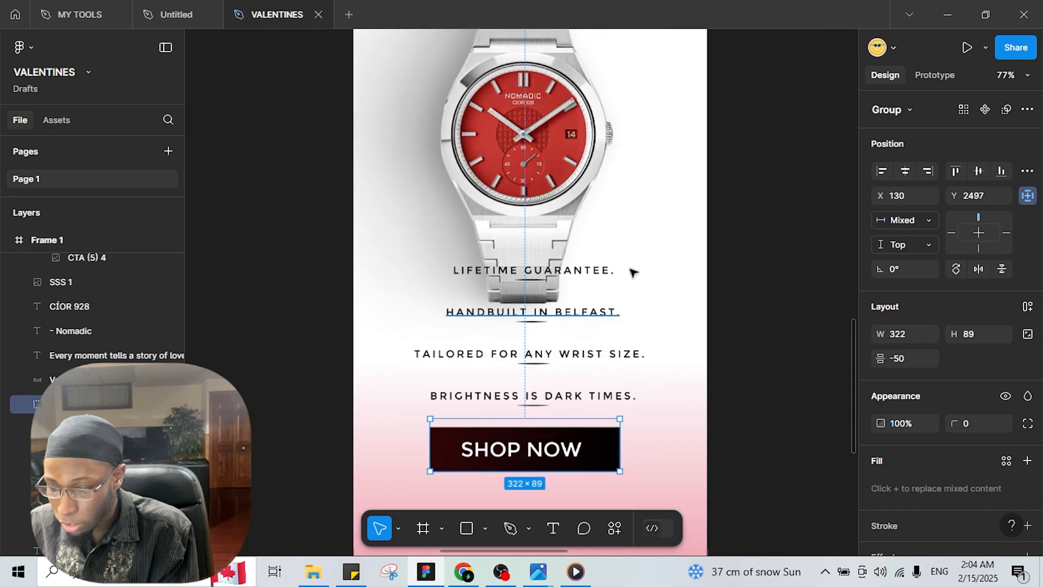
scroll(619, 242, "up", 1)
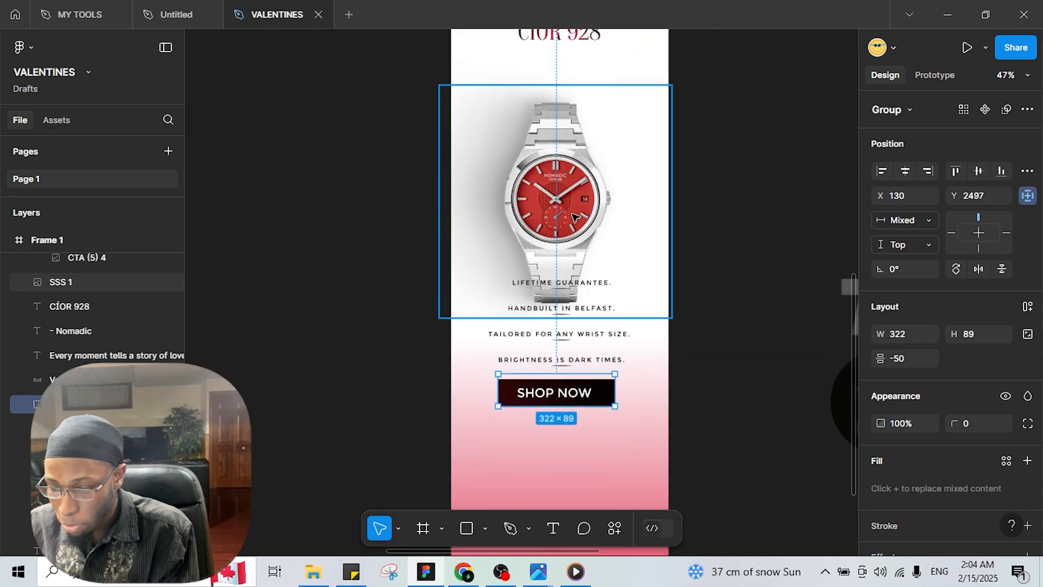
left_click_drag(576, 199, 578, 164)
scroll(641, 419, "down", 2)
Rearrange the copied SHOP NOW button's linear gradient stops so black sits at 0% and red DA0330 at 100%
left_click(610, 340)
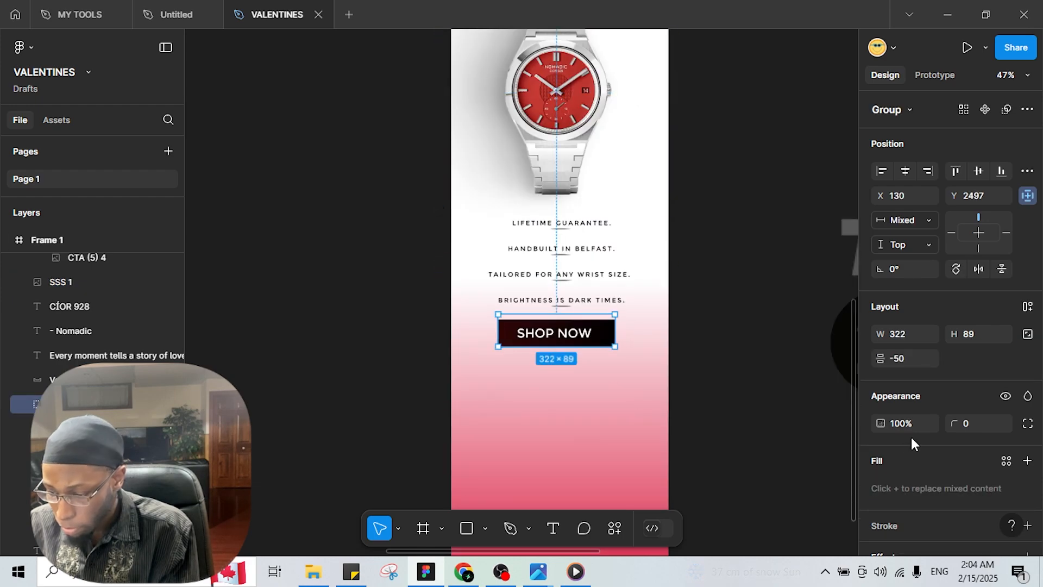
scroll(878, 470, "down", 3)
left_click(880, 463)
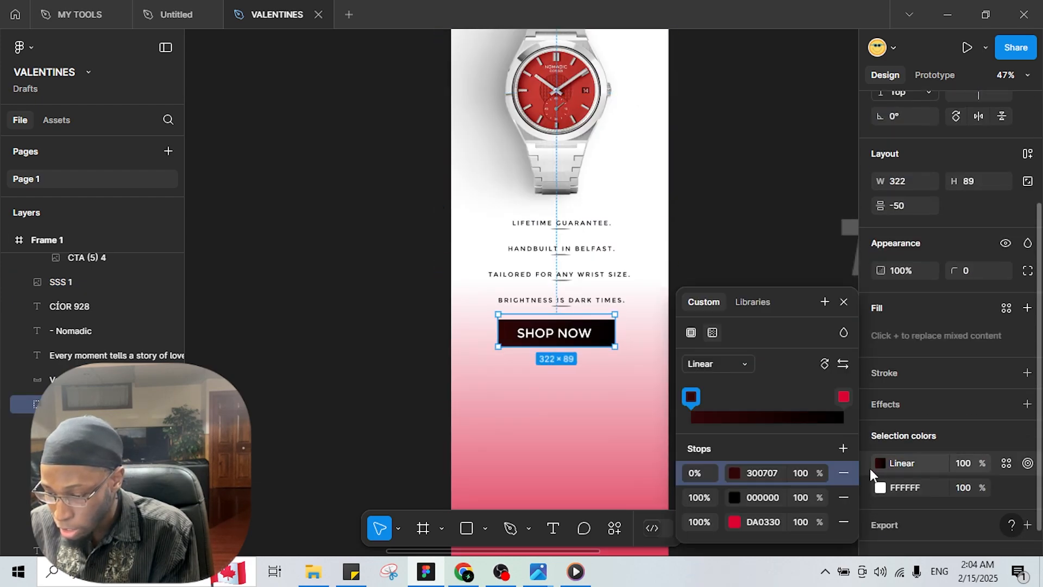
left_click_drag(844, 397, 727, 400)
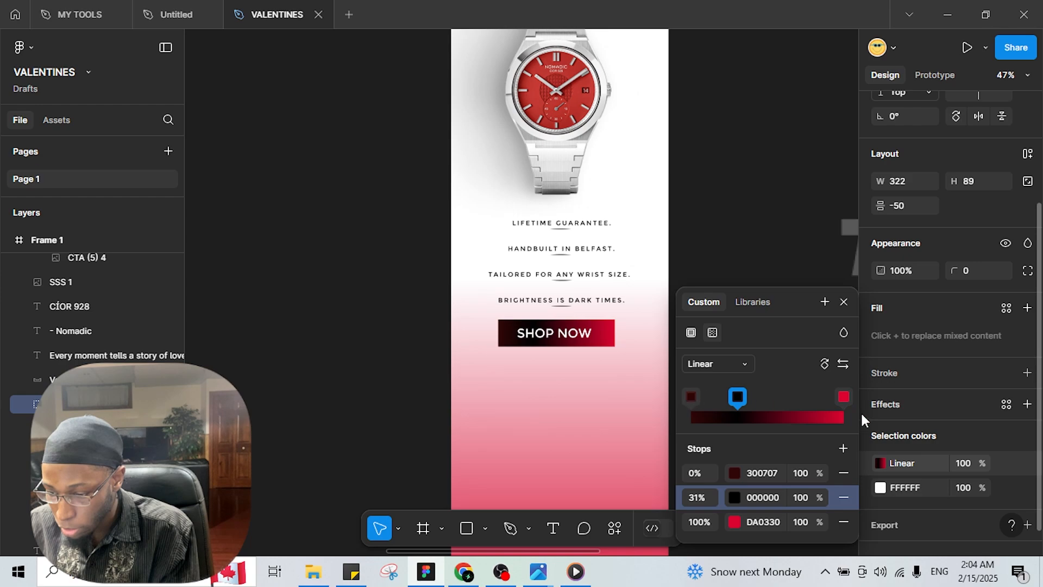
left_click_drag(844, 396, 823, 405)
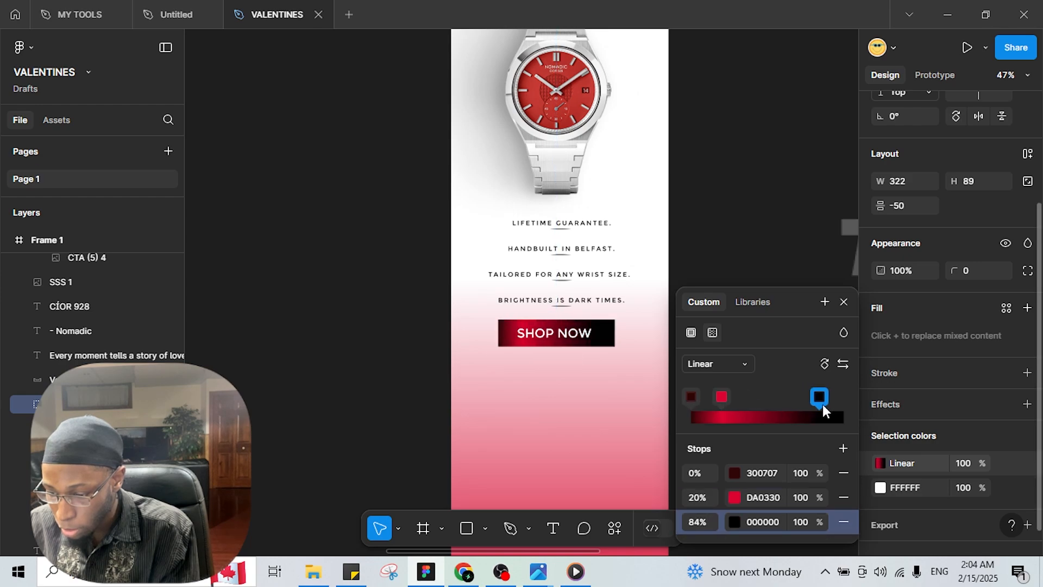
left_click(691, 397)
mouse_move(722, 398)
left_mouse_down()
mouse_move(853, 400)
mouse_move(714, 411)
left_mouse_up()
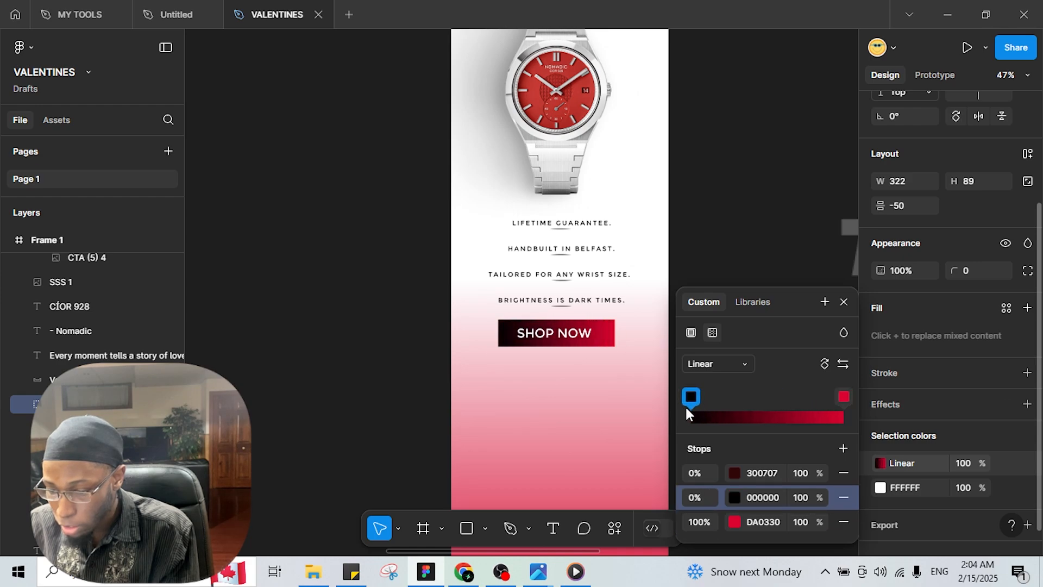
left_click(362, 346)
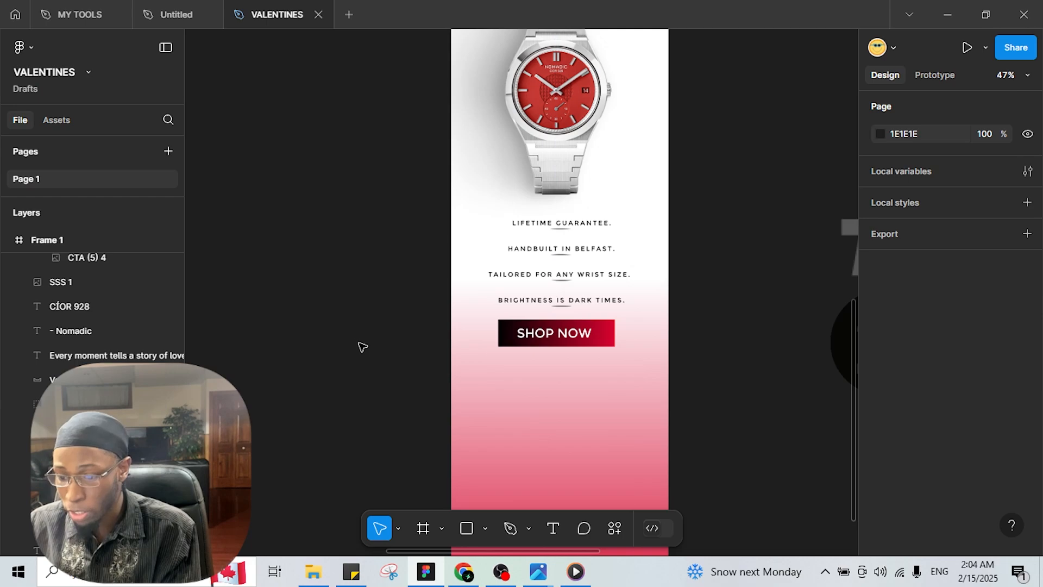
Centre the copied SHOP NOW button, the feature lines group and the watch horizontally in Frame 1
scroll(363, 346, "down", 3)
left_click_drag(347, 378, 457, 329)
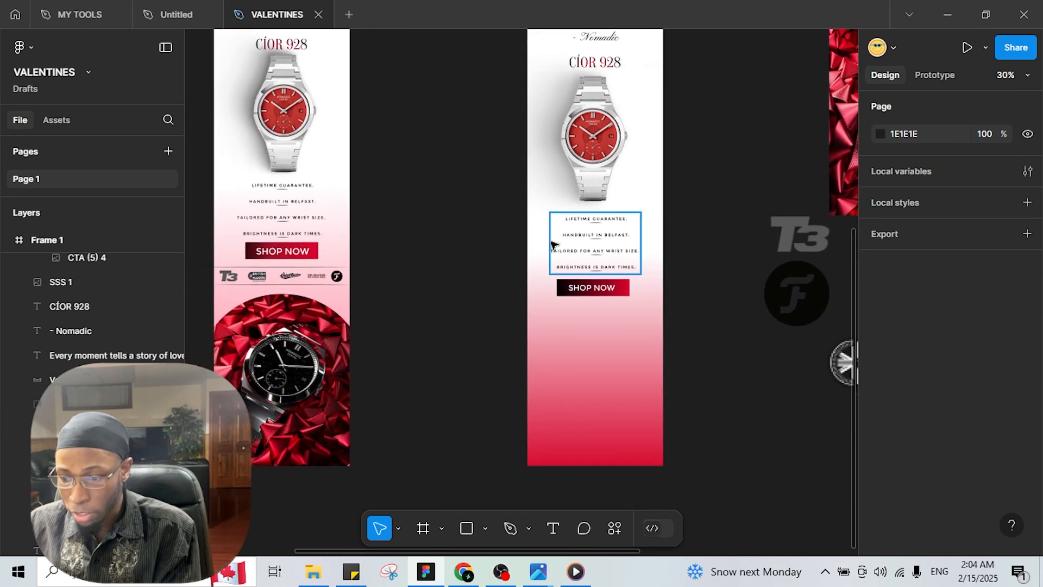
left_click(897, 170)
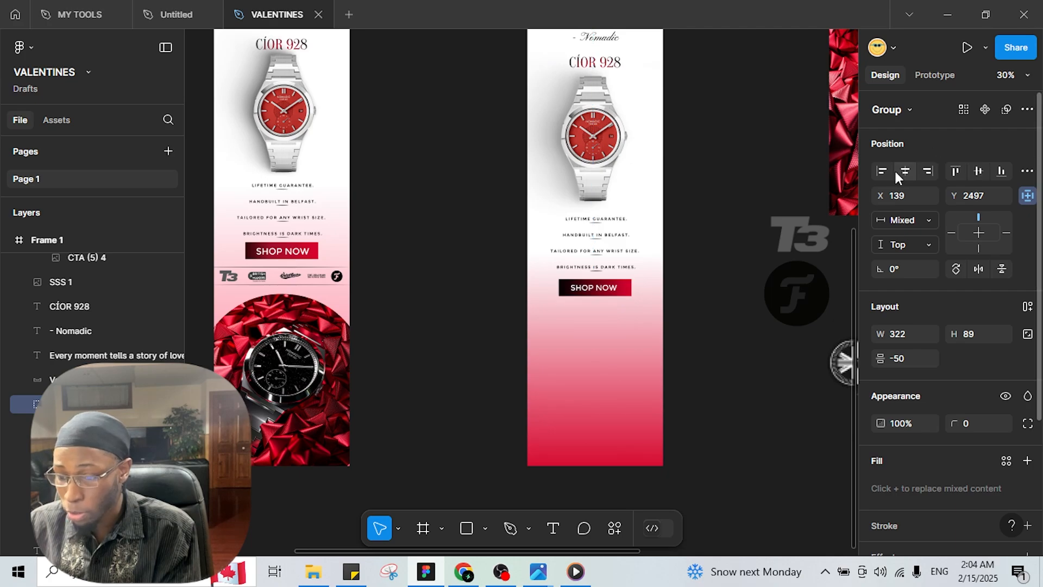
left_click(613, 268)
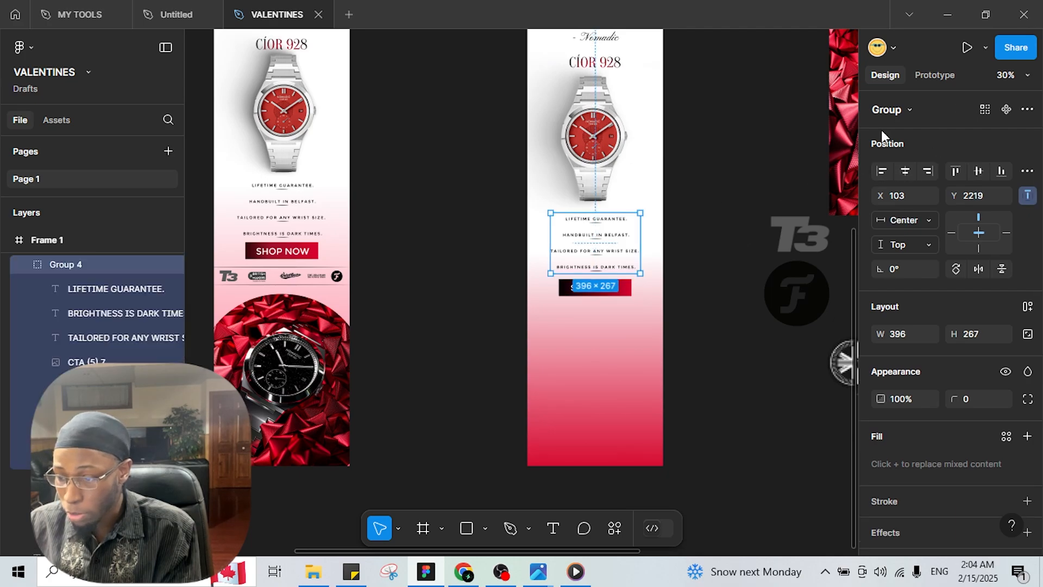
left_click(644, 178)
left_click(904, 171)
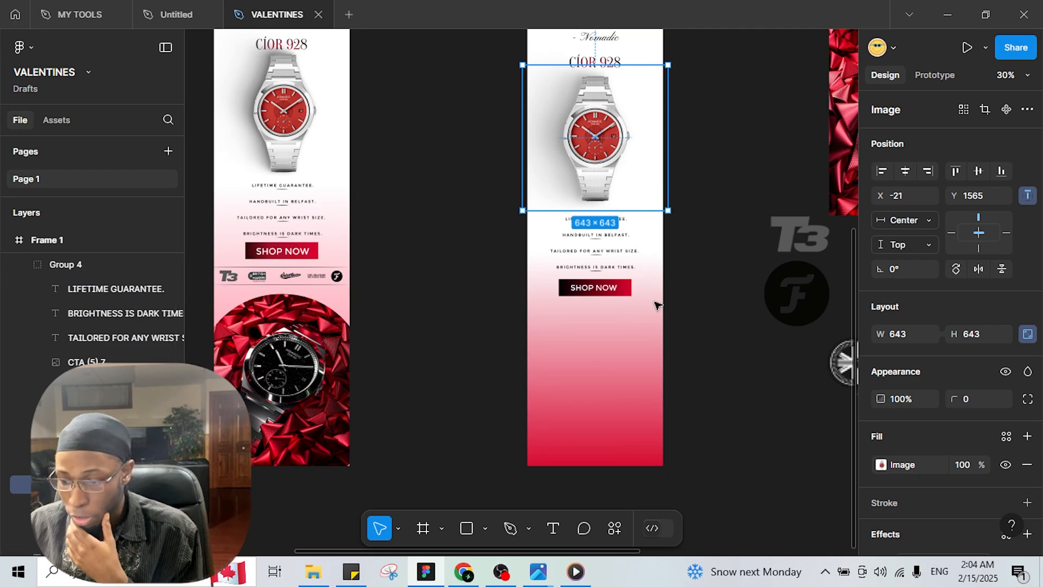
Copy the thin divider line to just below the lower SHOP NOW button and widen it to about 725 px, keeping its 17 px height
scroll(505, 271, "up", 5)
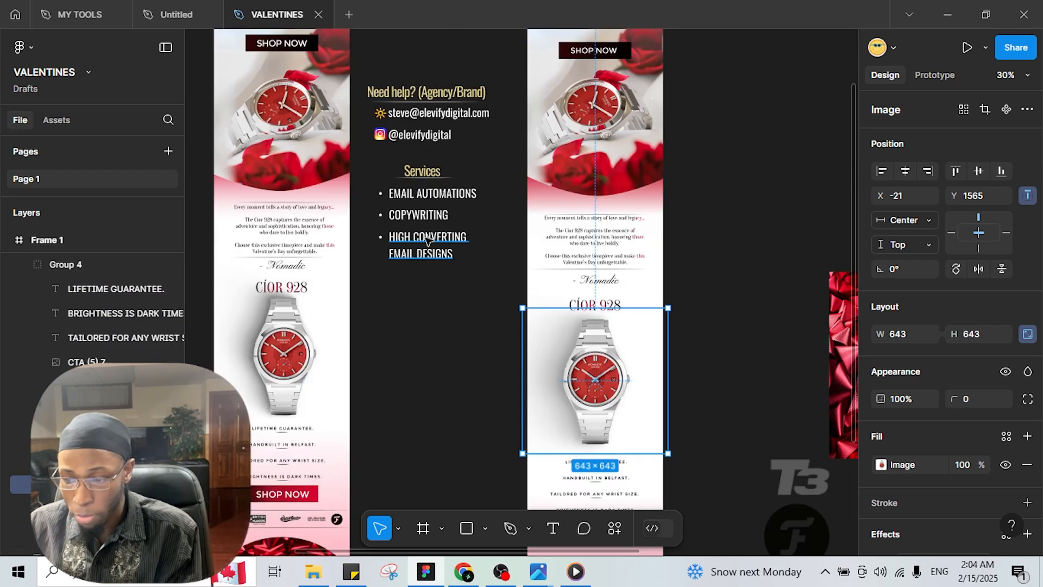
left_click(605, 218)
scroll(625, 284, "down", 3)
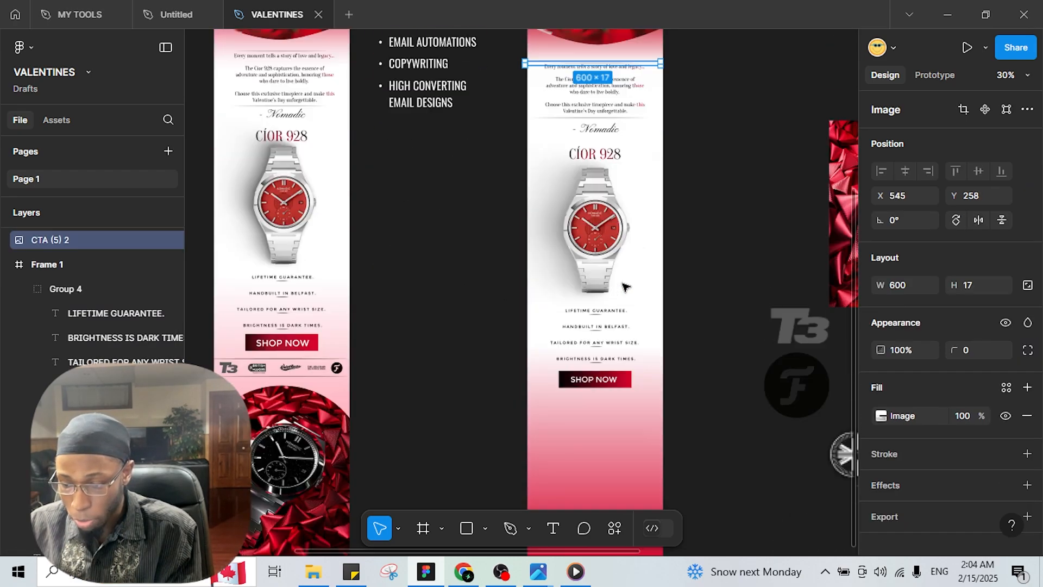
scroll(627, 283, "down", 2)
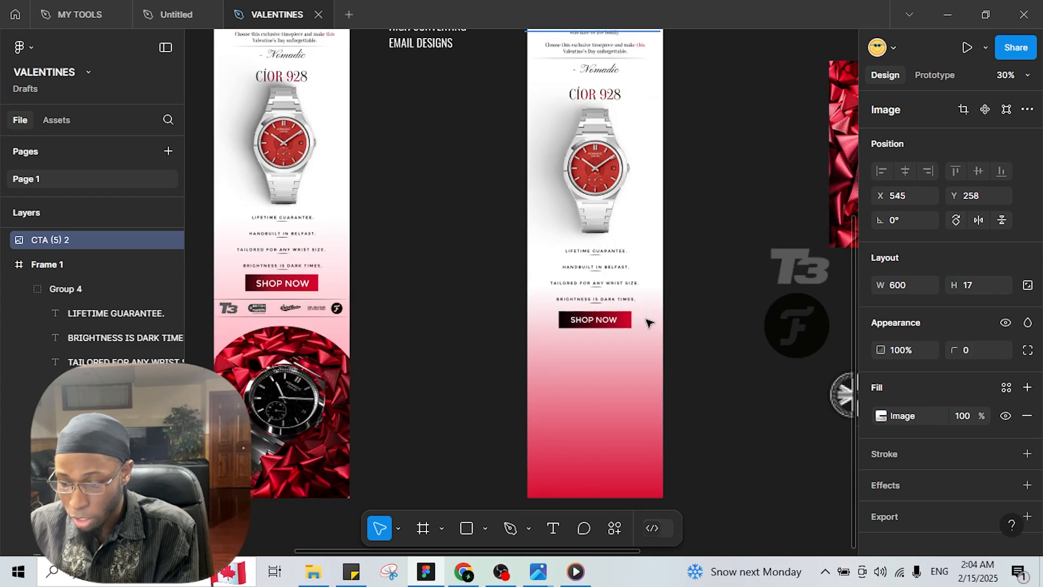
scroll(647, 325, "up", 2)
key("ctrl+v")
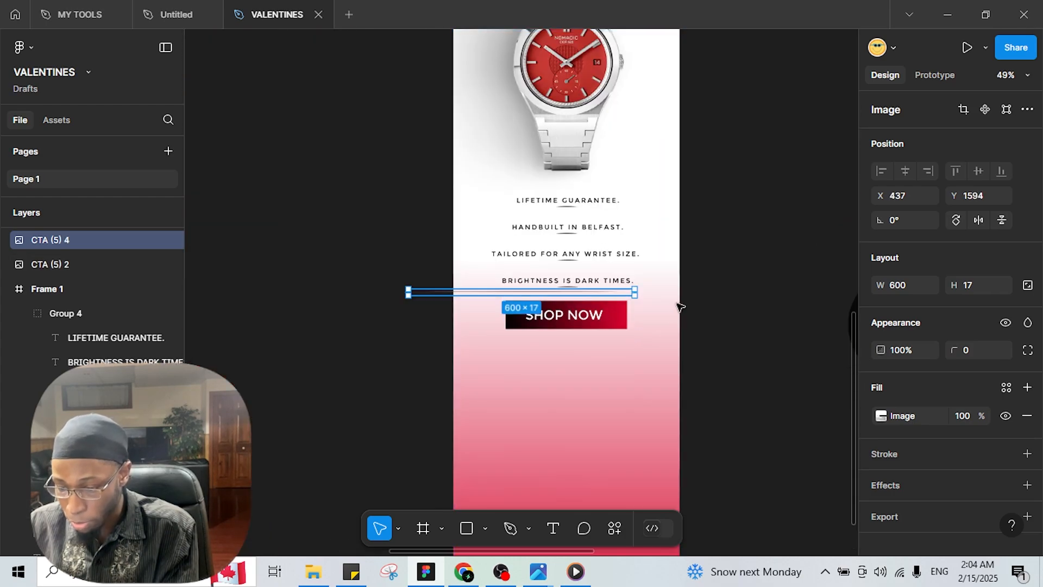
left_click_drag(492, 312, 413, 340)
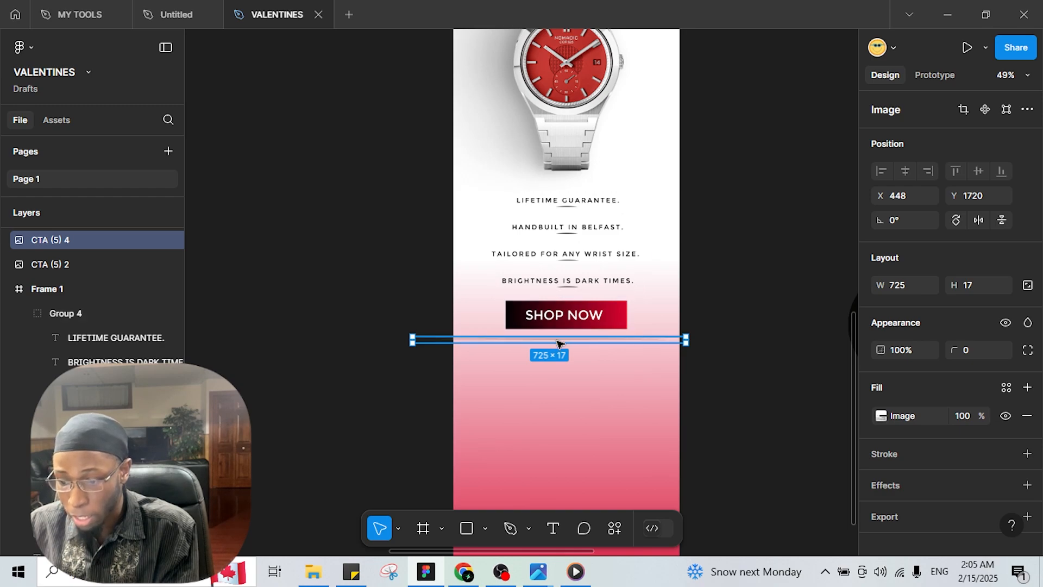
left_click_drag(566, 436, 573, 463)
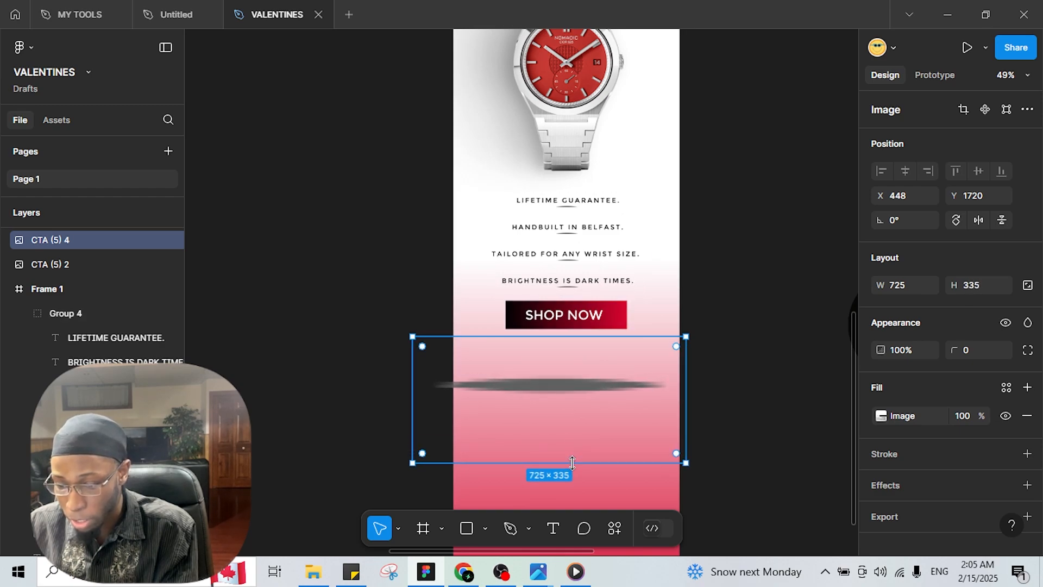
key("ctrl+z")
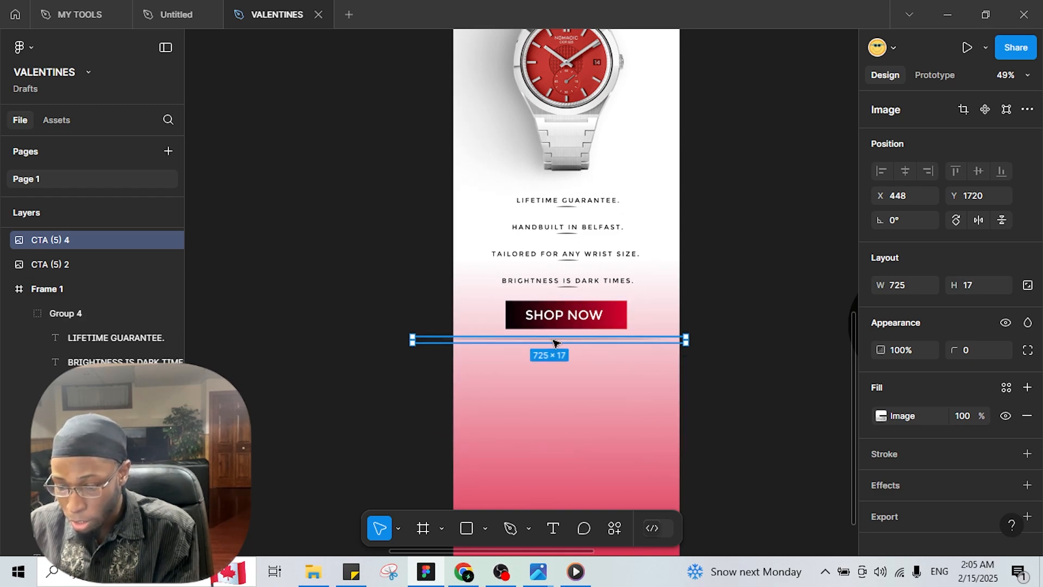
Duplicate the divider downwards at about Y 1811 and shift the upper divider to about X 493, Y 1716
left_click_drag(555, 384, 556, 377)
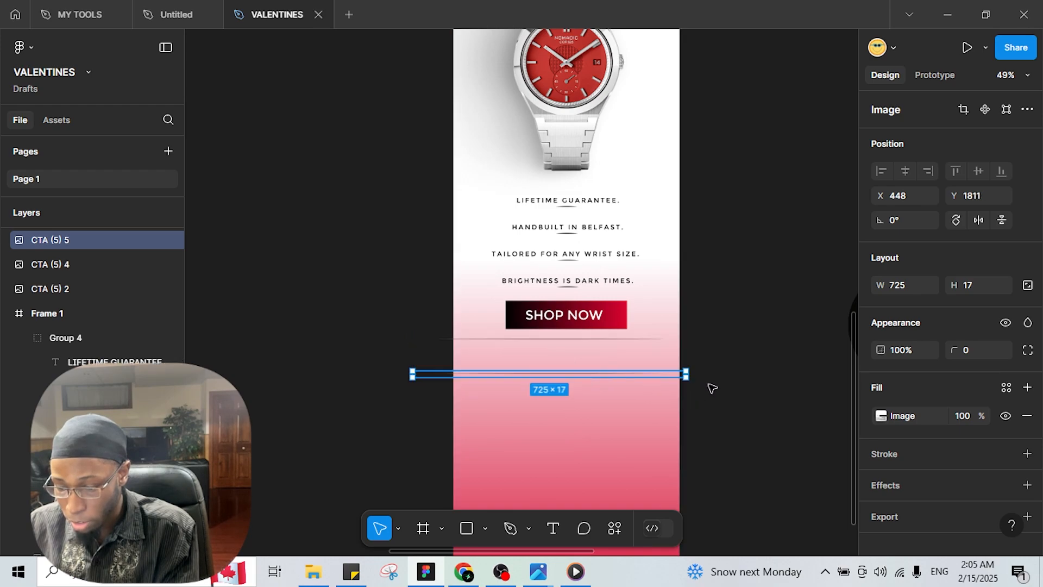
left_click(642, 342)
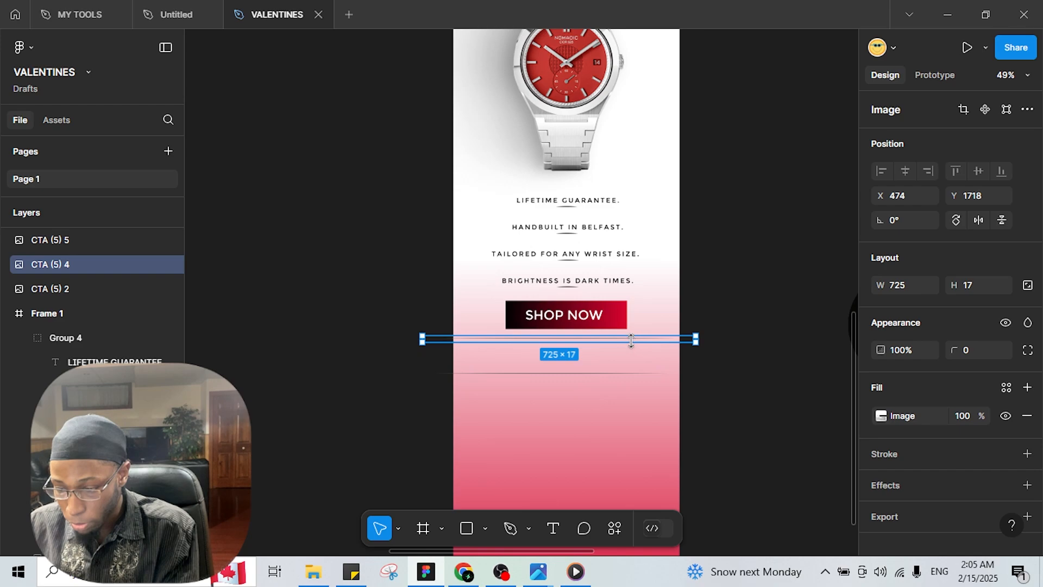
left_click_drag(633, 342, 640, 342)
scroll(734, 359, "down", 3)
left_click_drag(738, 360, 655, 369)
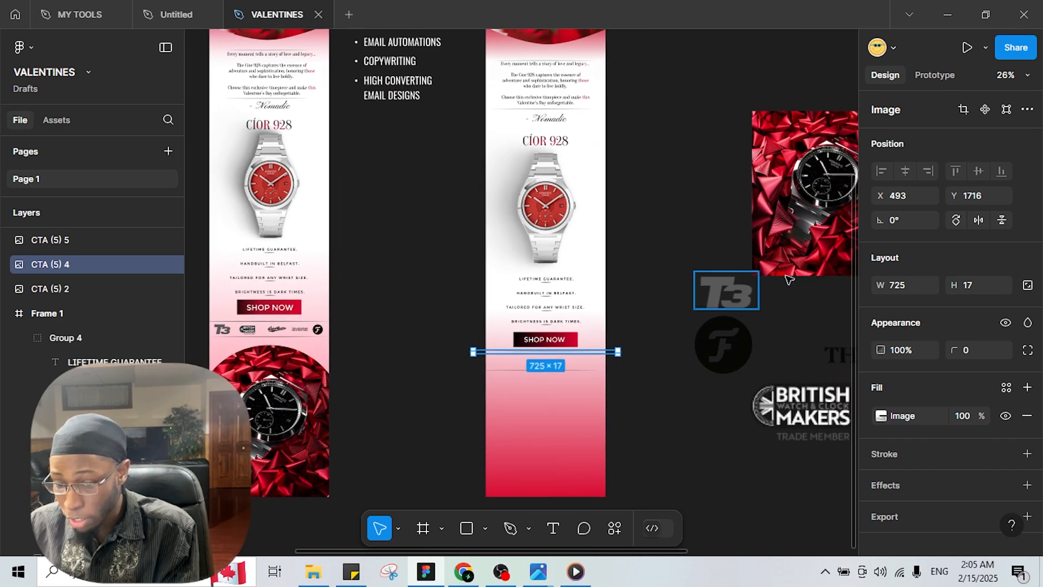
Set the five press logos between the two dividers as the LOGOS group and place it below SHOP NOW at X -123, Y 2621
left_click(728, 296)
left_click_drag(596, 346, 494, 362)
scroll(511, 363, "up", 3)
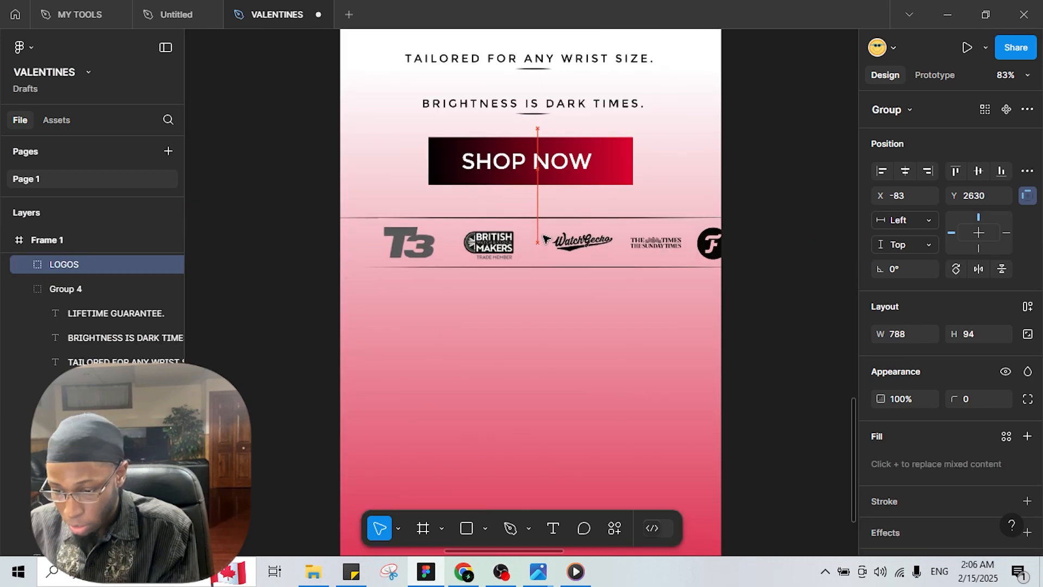
left_click_drag(546, 232, 520, 235)
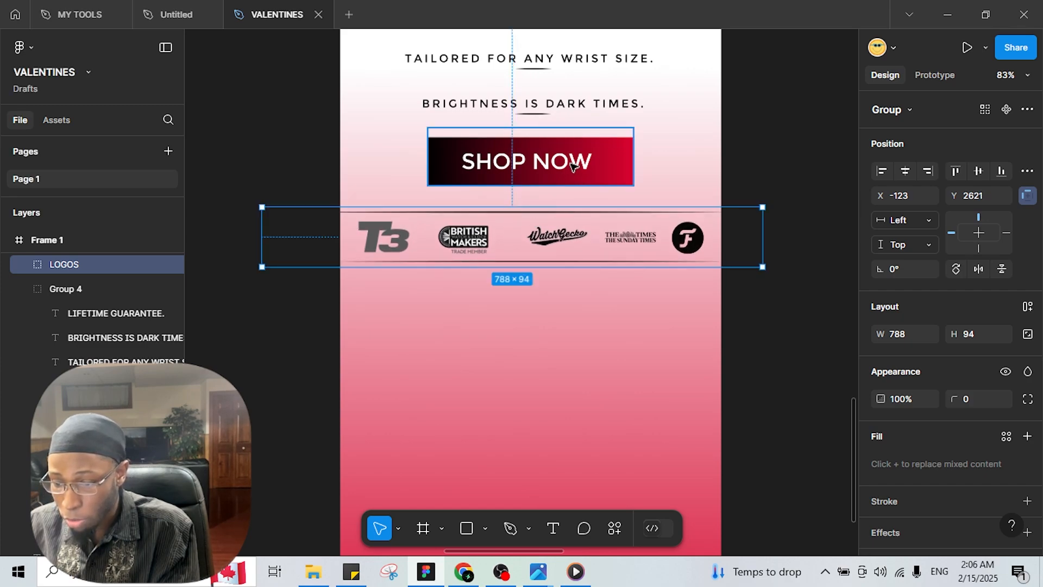
Narrow the lower SHOP NOW text box to 208 px and centre it horizontally in its button
double_click(625, 159)
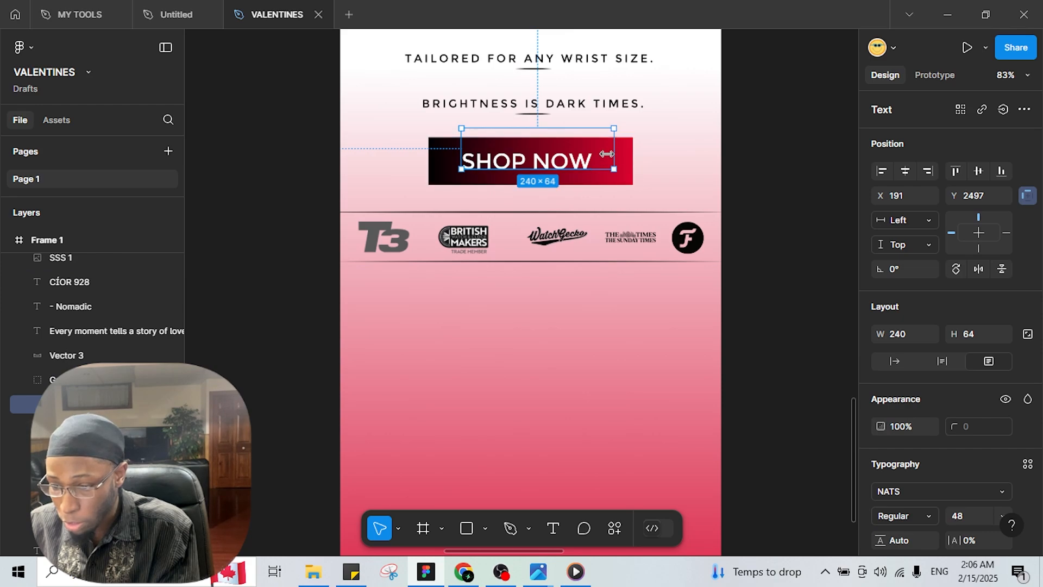
left_click_drag(609, 158, 592, 164)
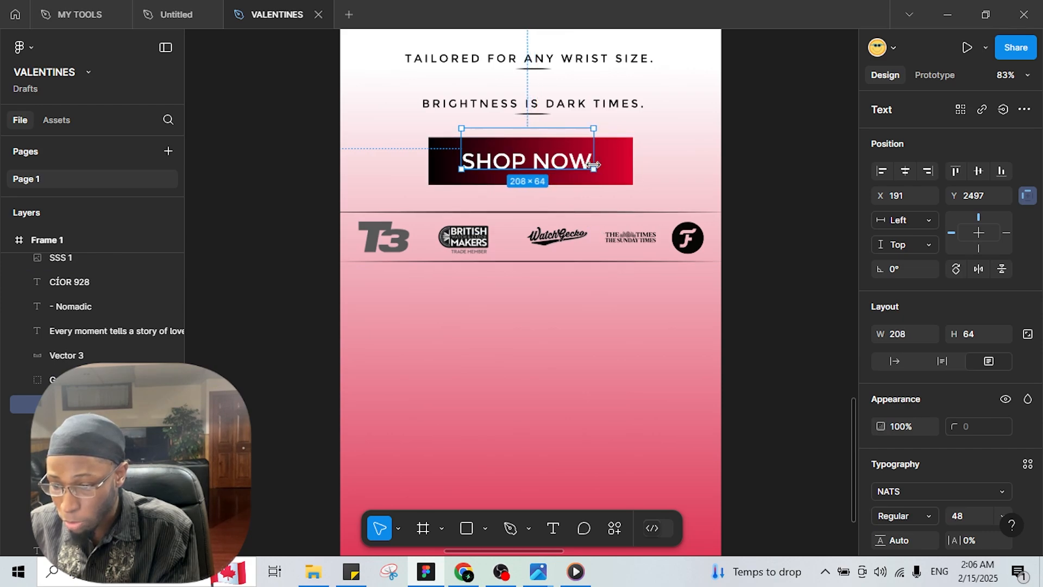
left_click(905, 170)
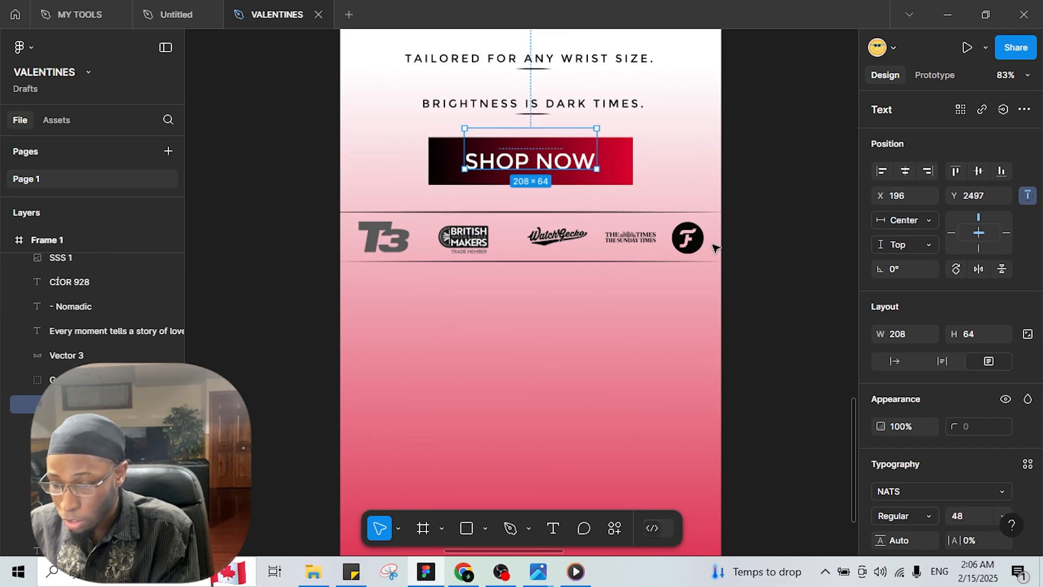
left_click(699, 292)
Move the photo of the black watch on red ribbons into Frame 1, over the empty gradient area below the press logos
scroll(548, 229, "down", 5)
scroll(547, 228, "down", 4)
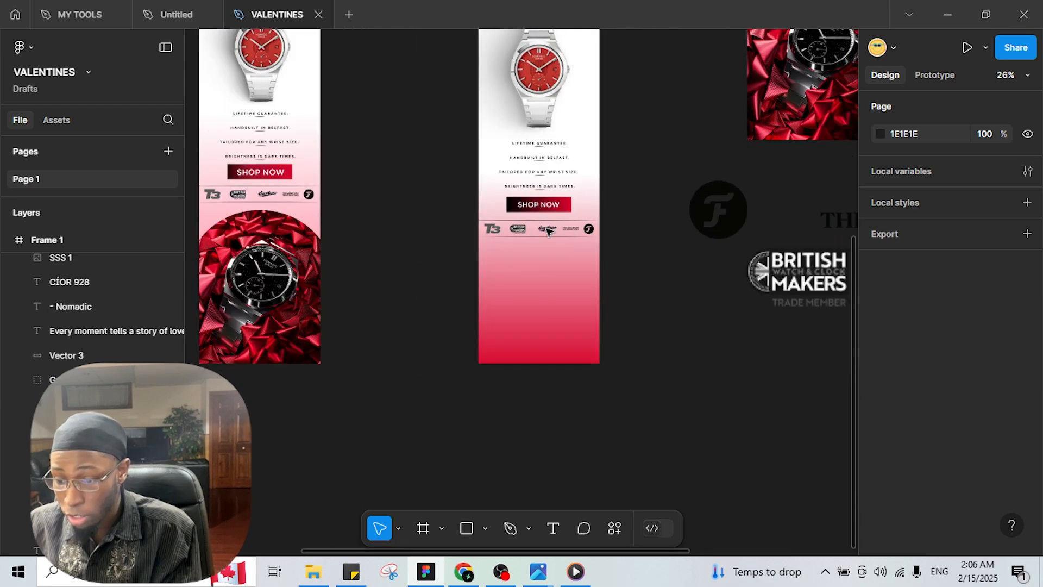
scroll(547, 233, "up", 1)
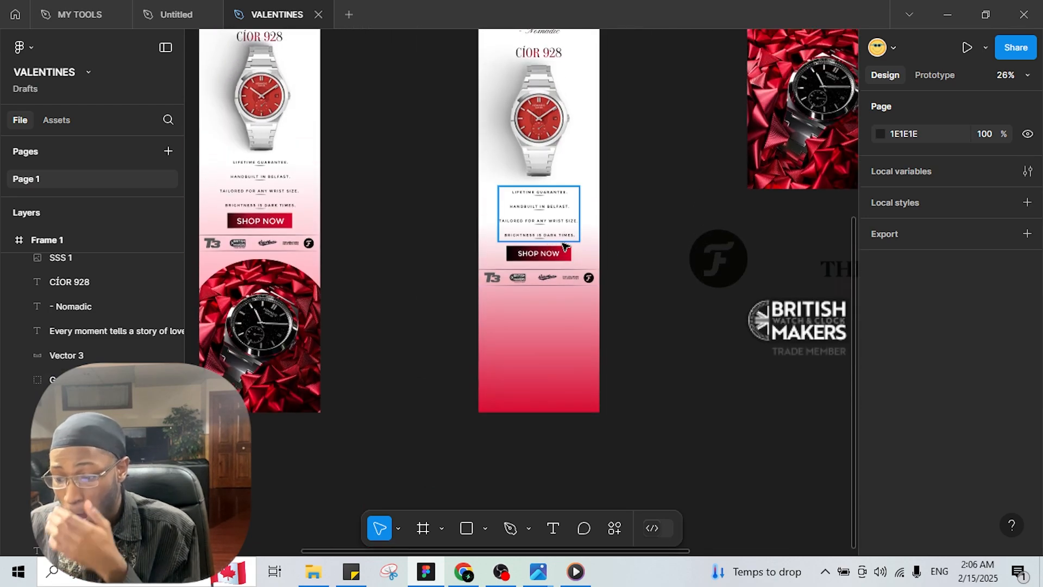
left_click_drag(828, 117, 687, 387)
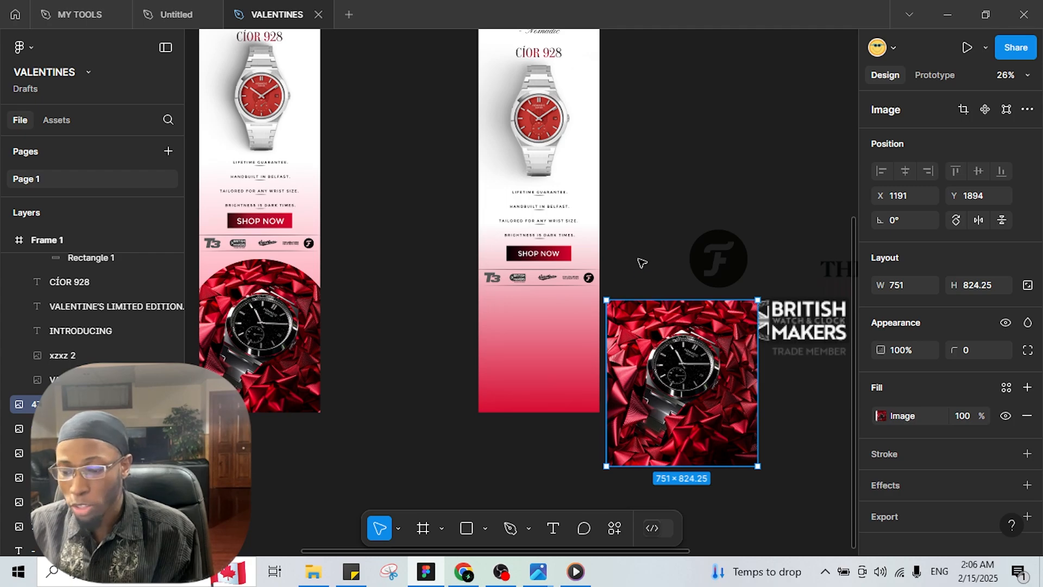
scroll(642, 263, "up", 3)
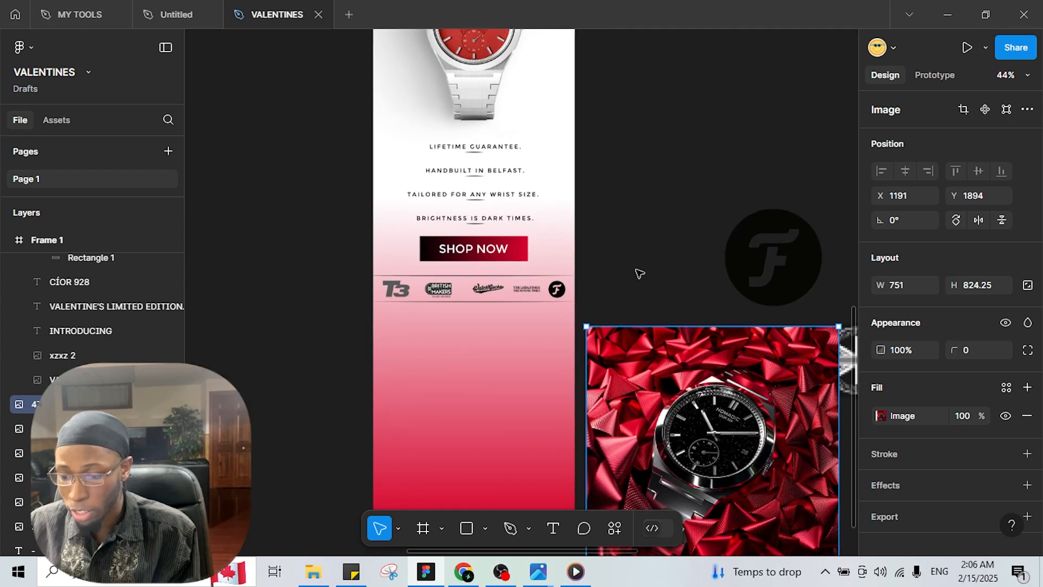
scroll(640, 266, "down", 5)
scroll(522, 165, "up", 3)
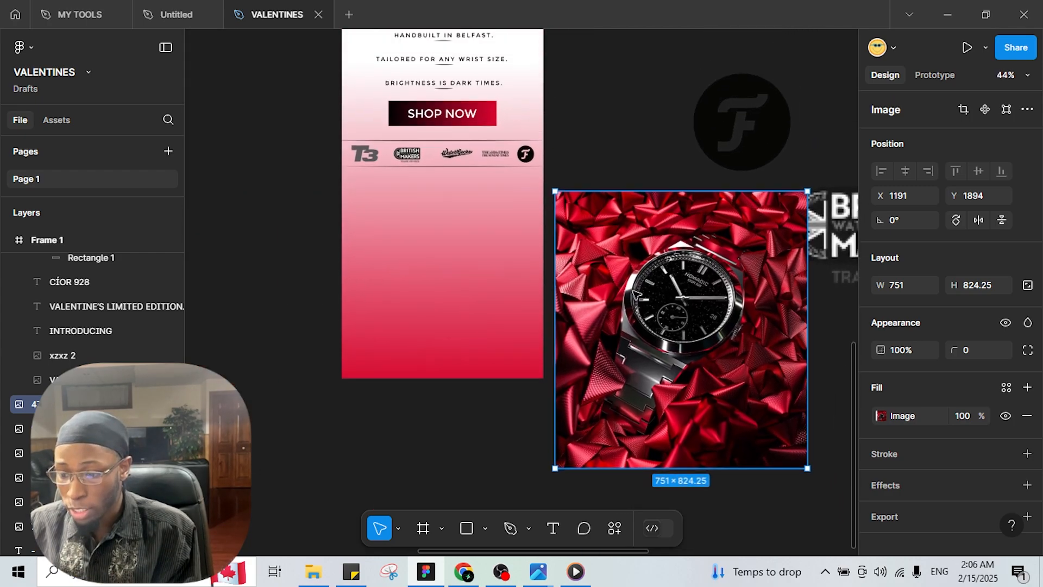
left_click_drag(677, 296, 450, 261)
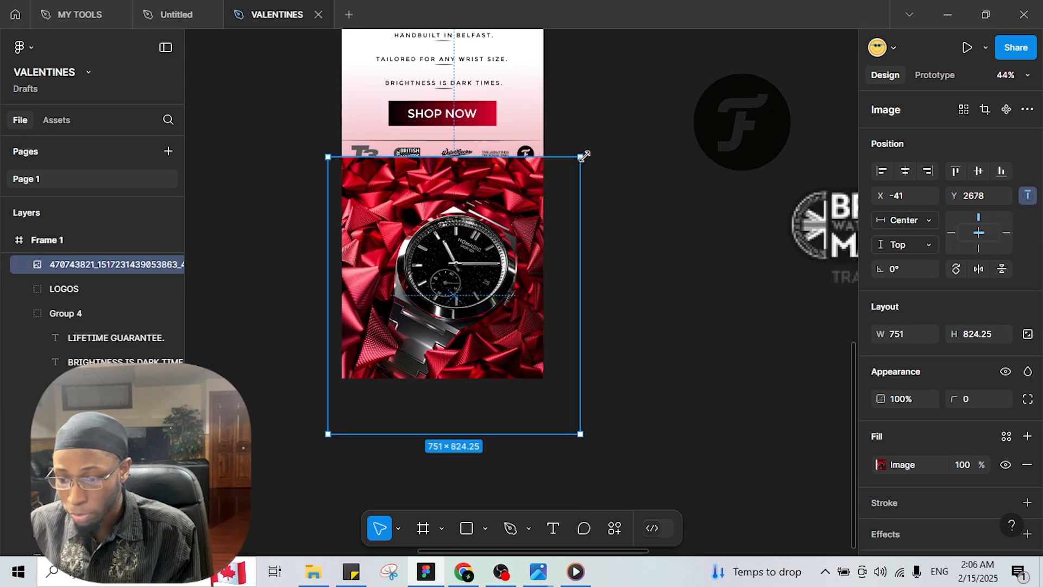
Resize the ribbon watch photo to 600 × 613 px and shift it just clear of the logo strip
left_click_drag(556, 177, 508, 231)
left_click_drag(463, 259, 472, 228)
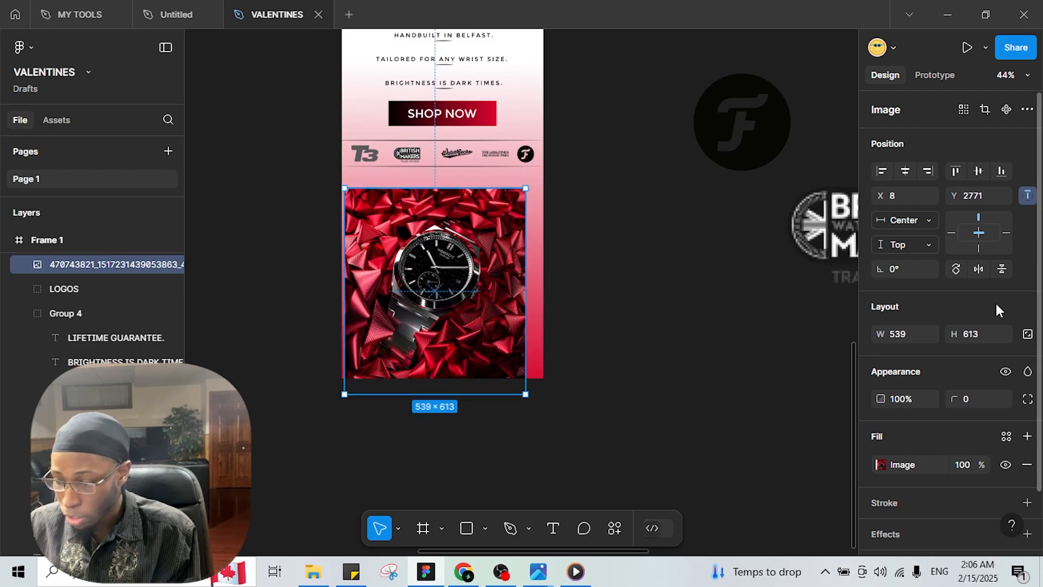
key("BackSpace")
key("BackSpace")
key("BackSpace")
type("600")
key("Return")
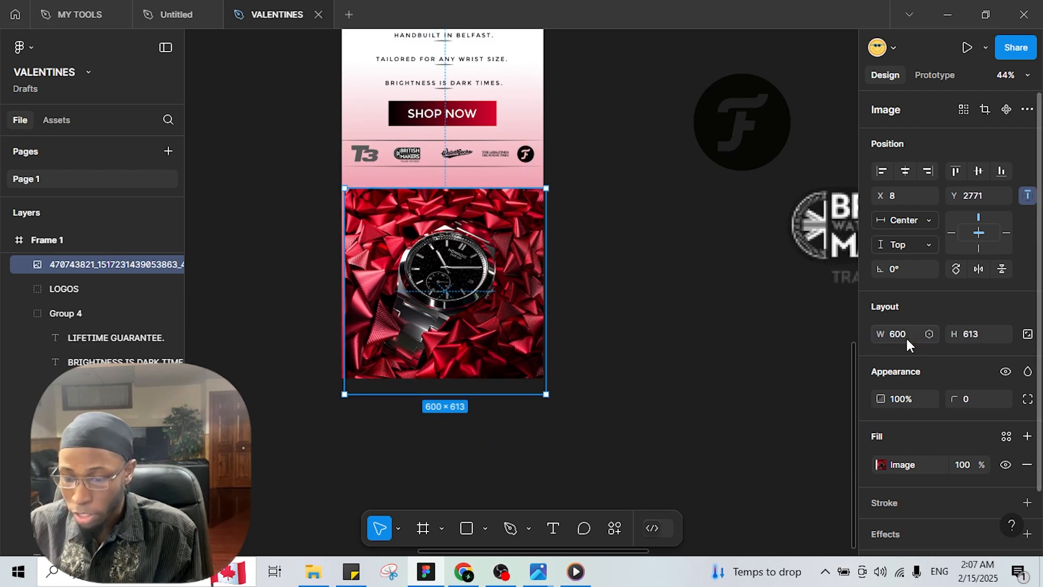
Align the ribbon watch photo with Frame 1's side and lower edges at X 0, Y 2724
left_click(679, 273)
left_click_drag(446, 255, 441, 254)
left_click(596, 287)
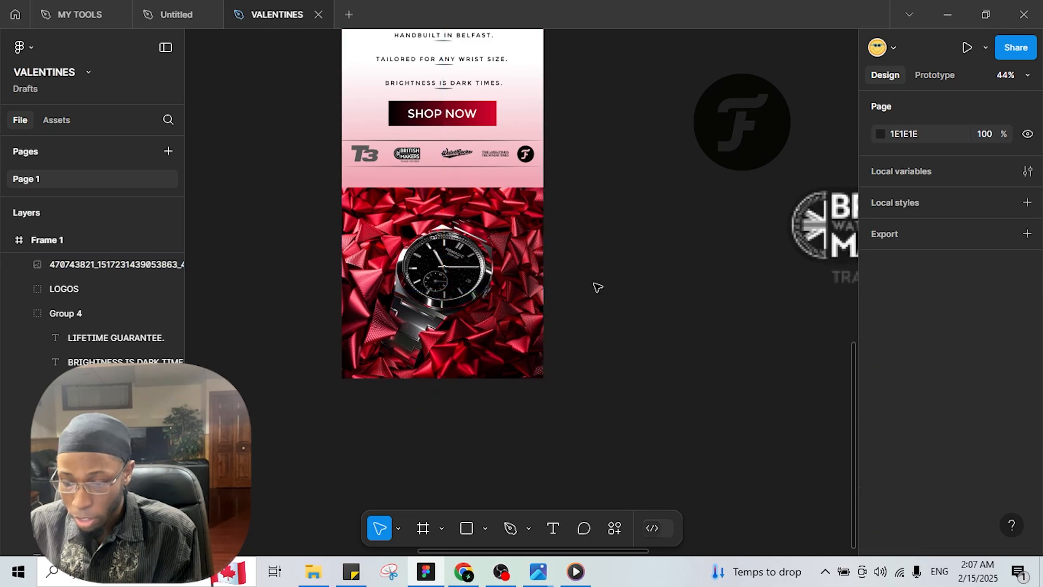
left_click(487, 220)
left_click_drag(270, 222, 674, 194)
left_click_drag(509, 171, 482, 267)
left_click_drag(654, 252, 523, 272)
left_click_drag(720, 348, 721, 333)
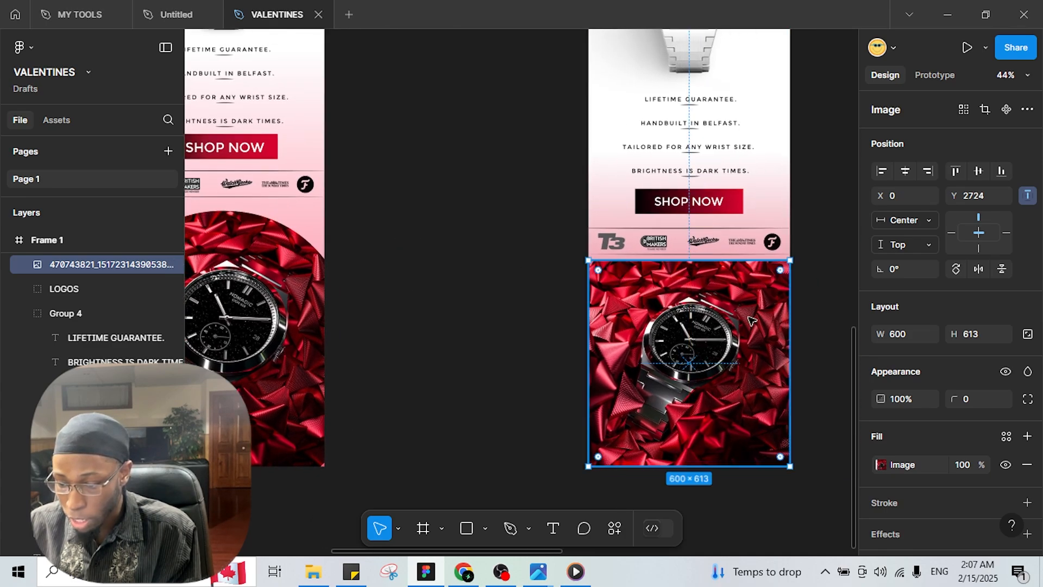
Round only the two upper corners of the ribbon watch photo to their maximum so it forms a full arch
left_click(812, 361)
scroll(814, 360, "up", 1)
scroll(813, 359, "up", 3)
left_click(754, 216)
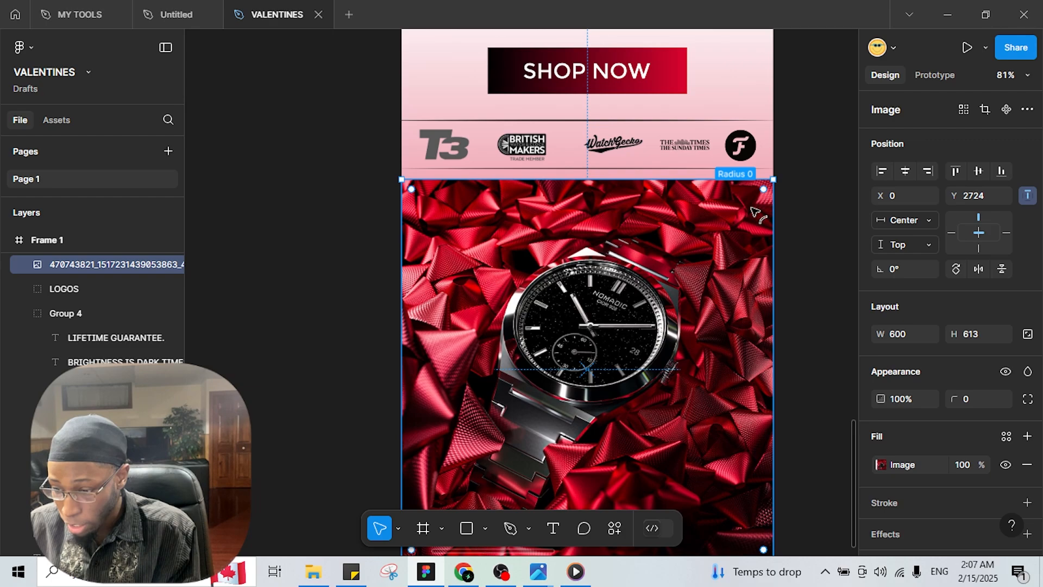
left_click_drag(764, 191, 751, 222)
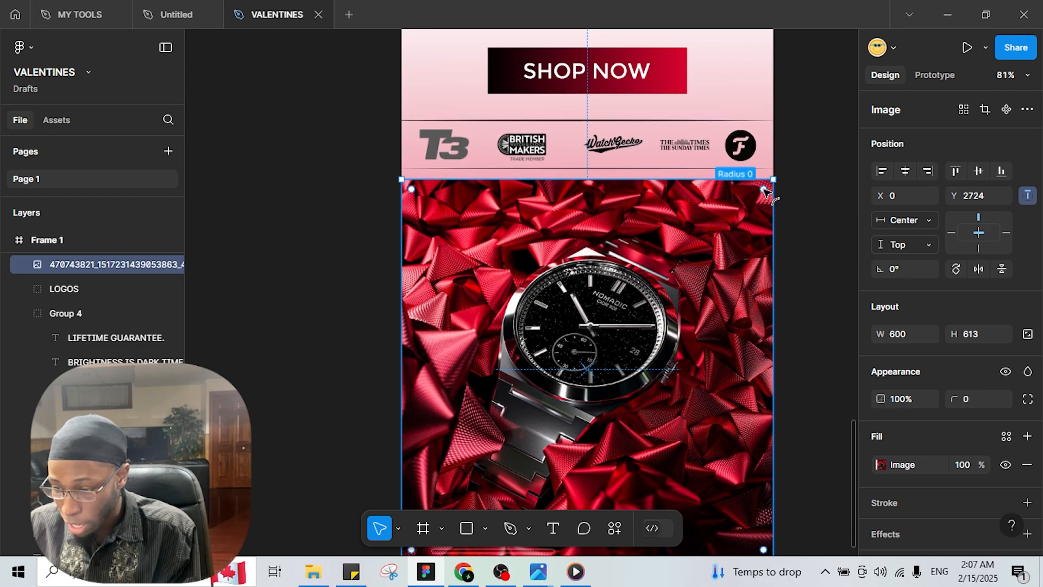
left_click_drag(764, 191, 577, 385)
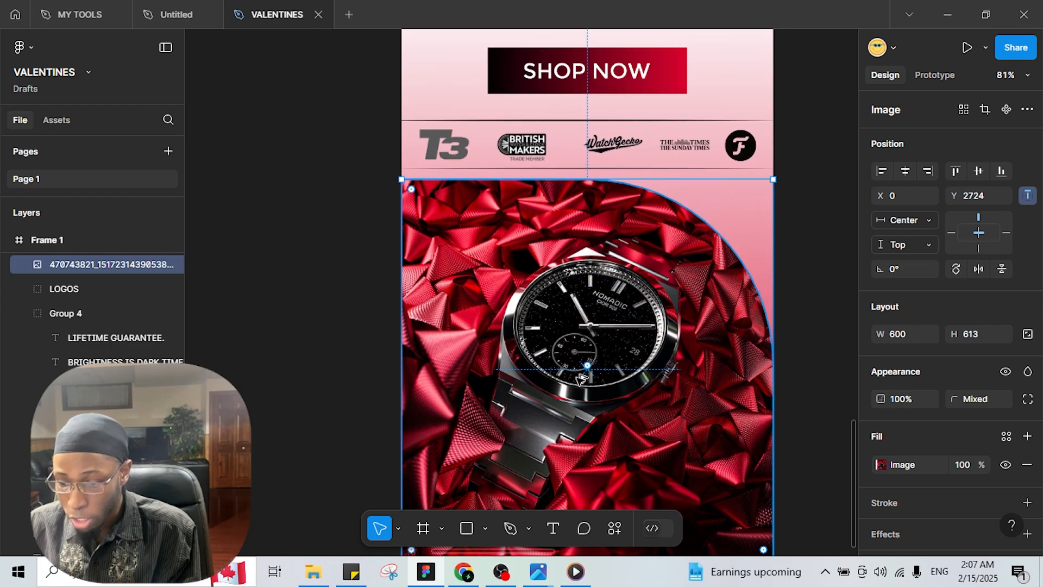
left_click_drag(411, 189, 585, 331)
scroll(699, 467, "down", 1)
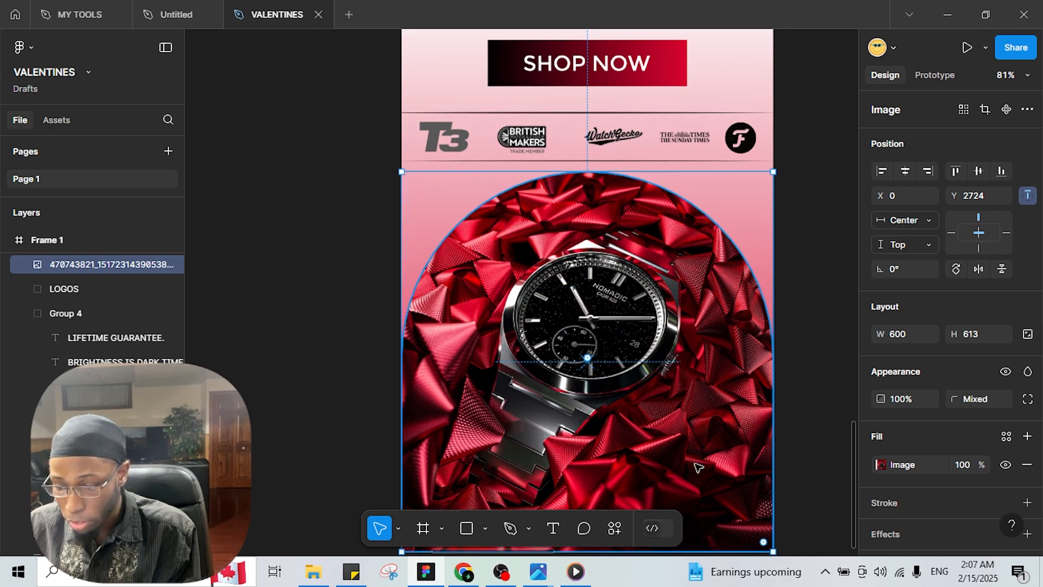
left_click(794, 289)
Compare the whole Frame 1 layout with the NOMADIC reference email beside it
scroll(794, 289, "down", 5)
scroll(801, 287, "down", 4)
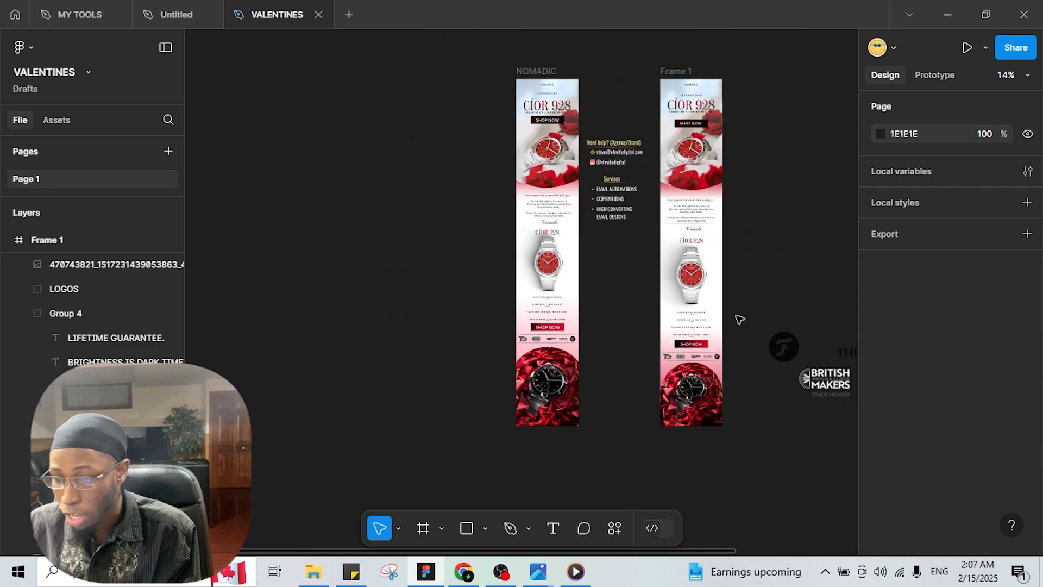
scroll(740, 320, "up", 5)
scroll(745, 268, "up", 3)
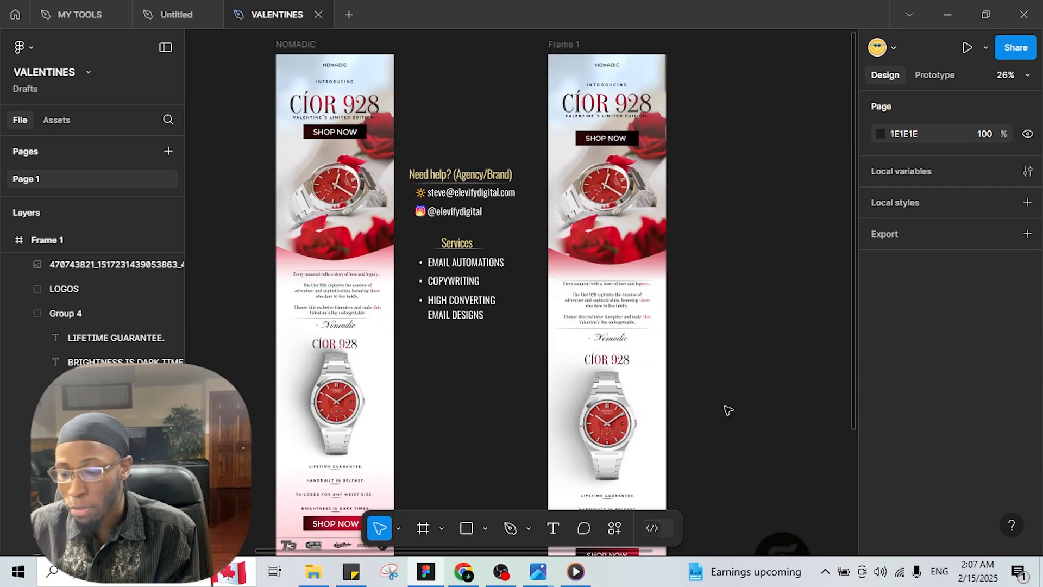